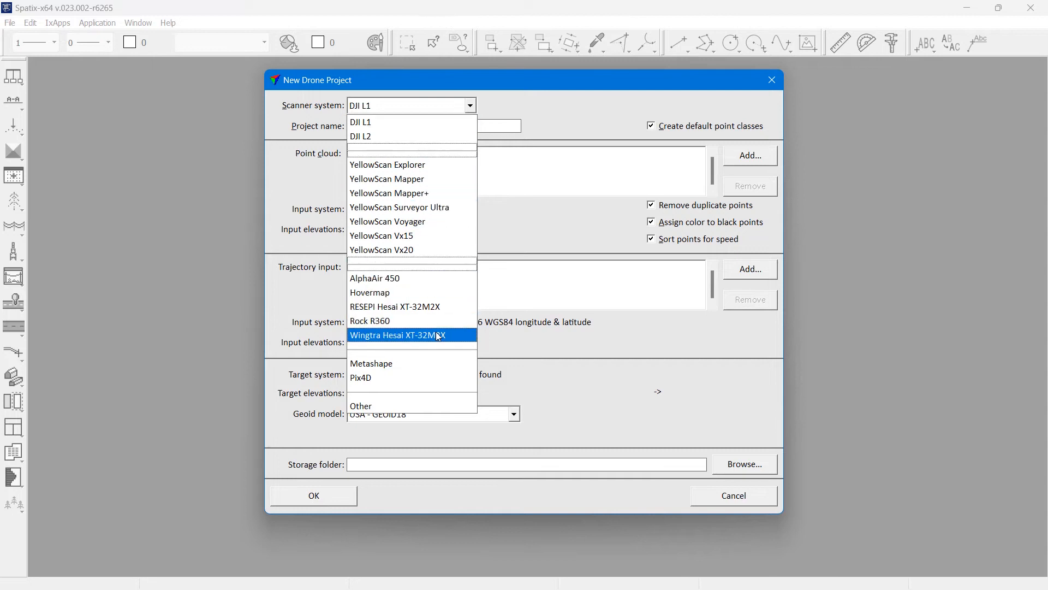
- Set the drone project's scanner system to Wingtra Hesai XT-32M2X and add Wingtra_LIDAR_Waldhaeusern.las as the point cloud
click(438, 336)
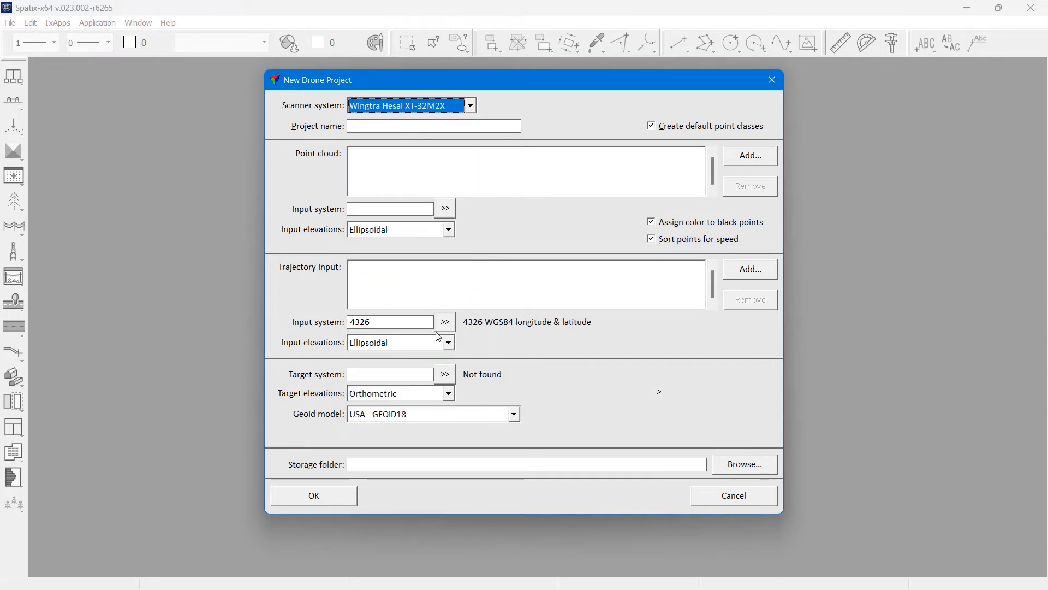
click(741, 159)
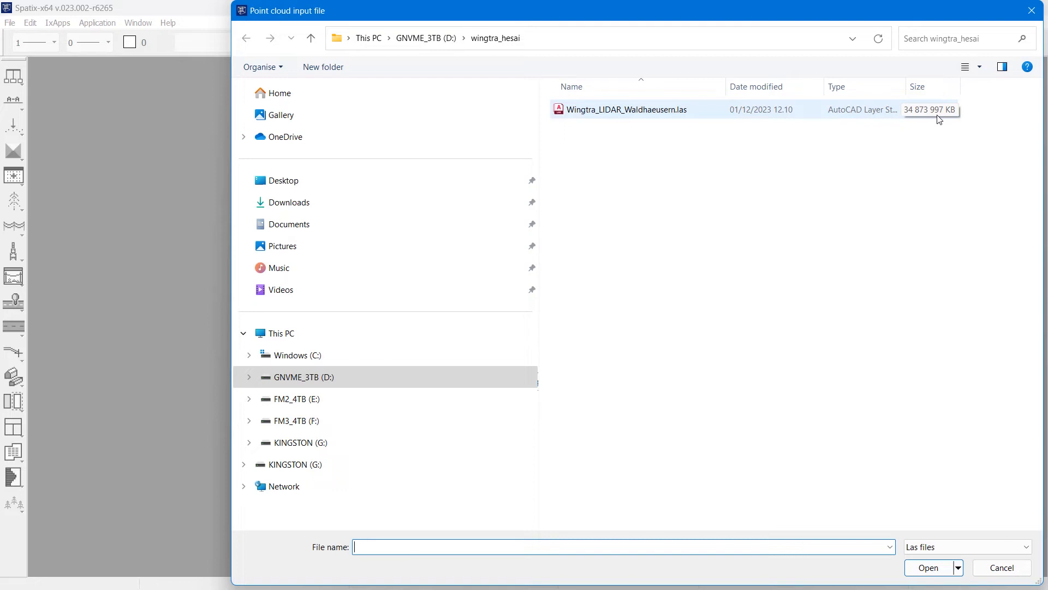
click(662, 112)
double_click(661, 112)
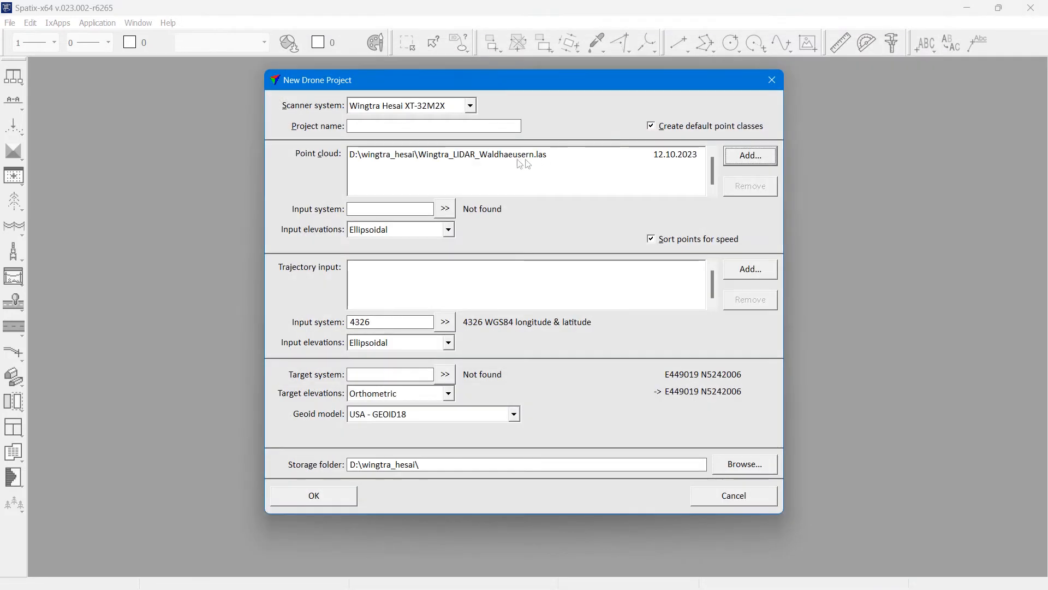
- Name the project Waldhaeusern and set the point cloud's input coordinate system to 32632 (WGS 84 / UTM zone 32N)
text(Waldh)
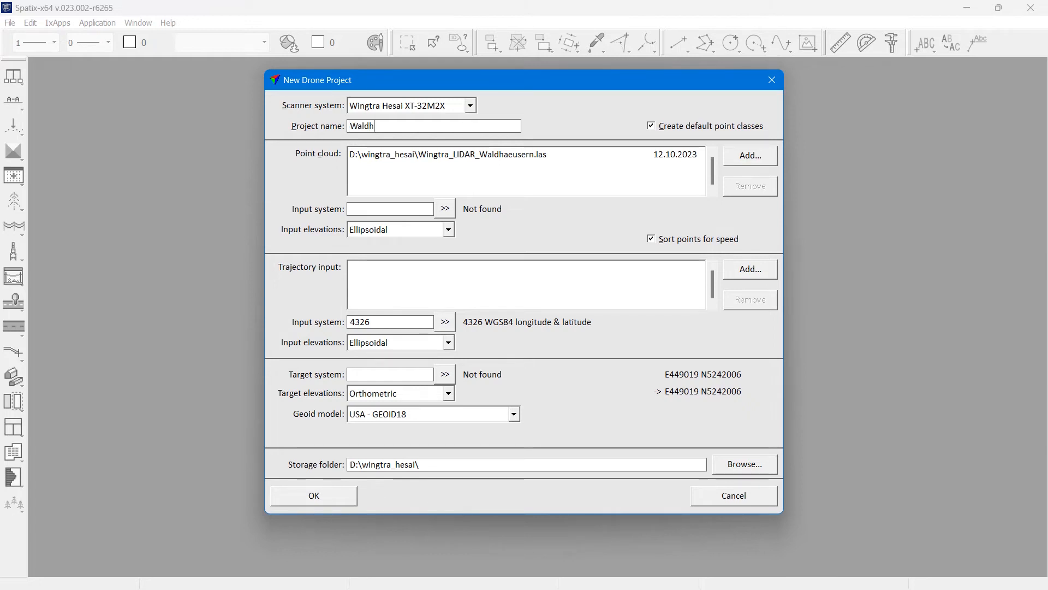
text(aeusern)
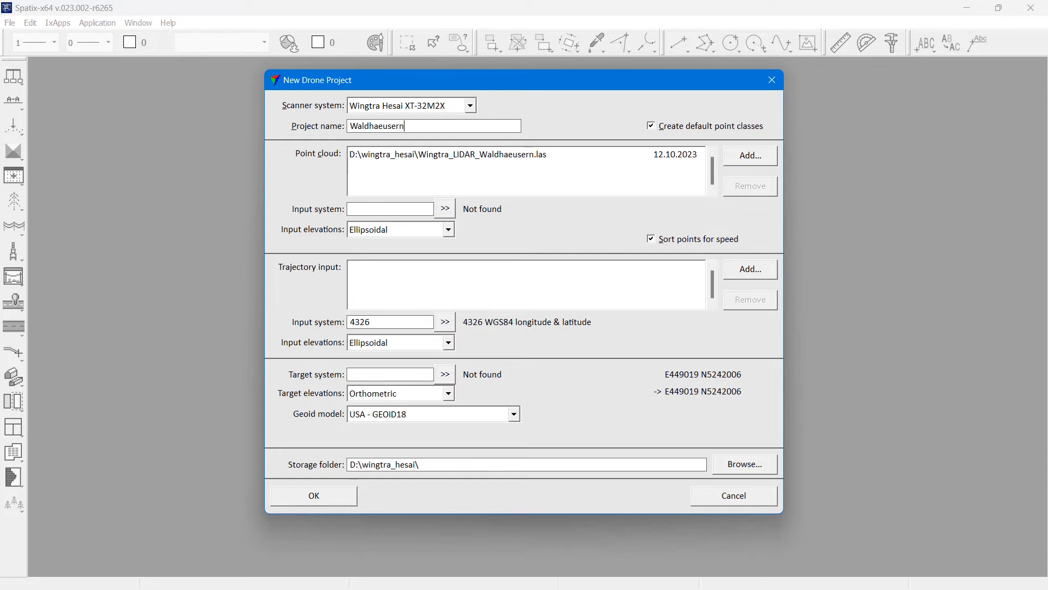
key(Tab)
click(407, 208)
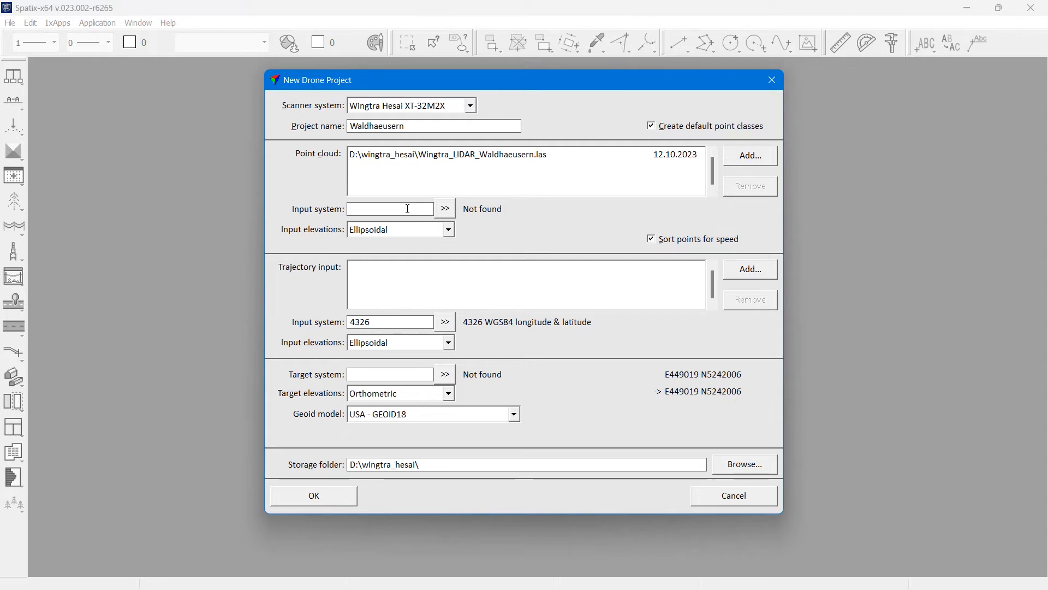
text(32632)
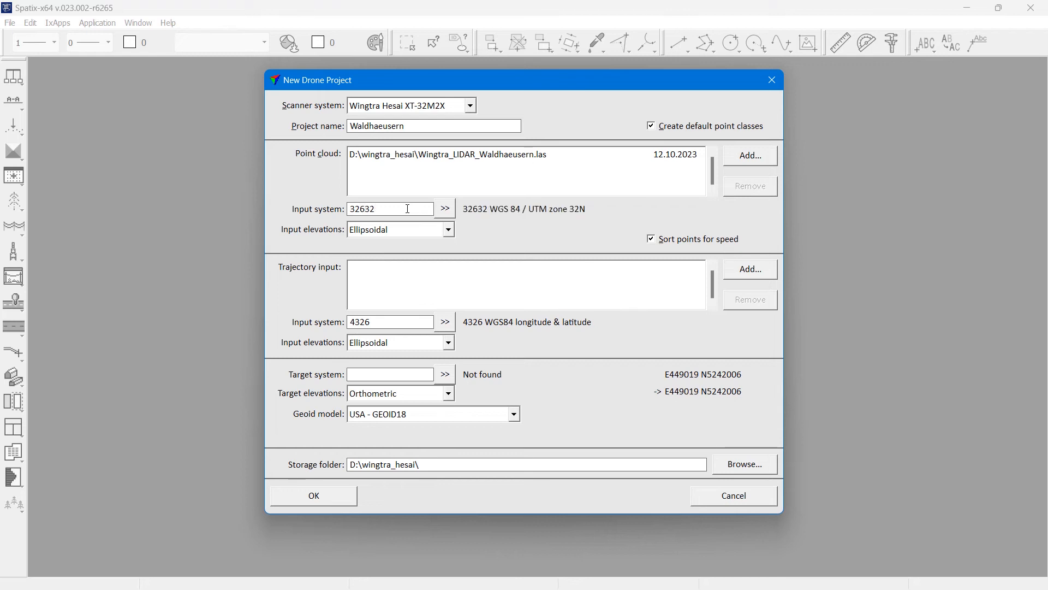
key(Tab)
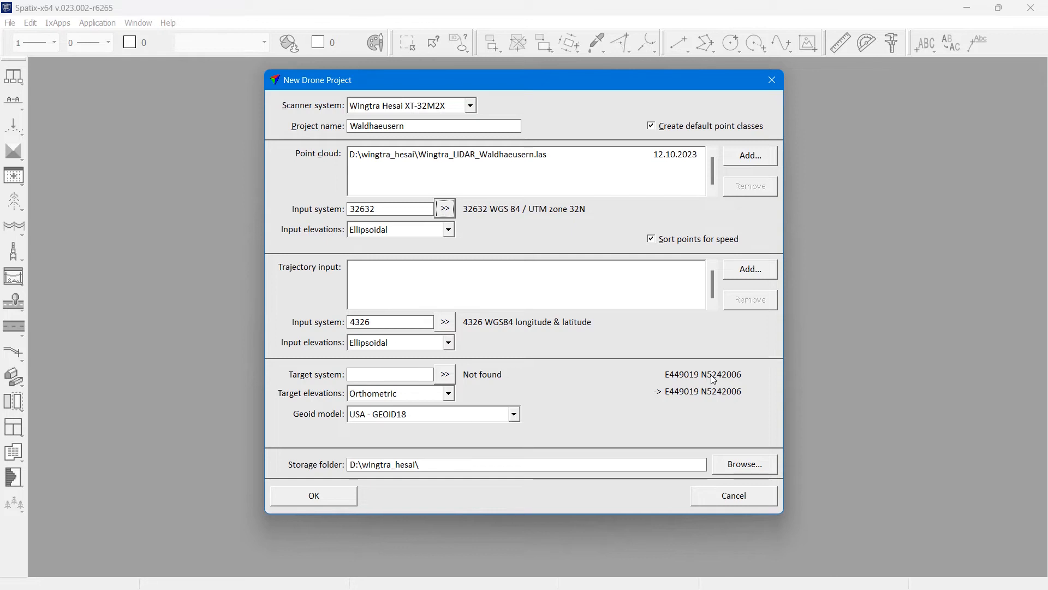
- Add flight01.txt and flight02.txt from the wingtra_hesai folder as the trajectory input
click(743, 274)
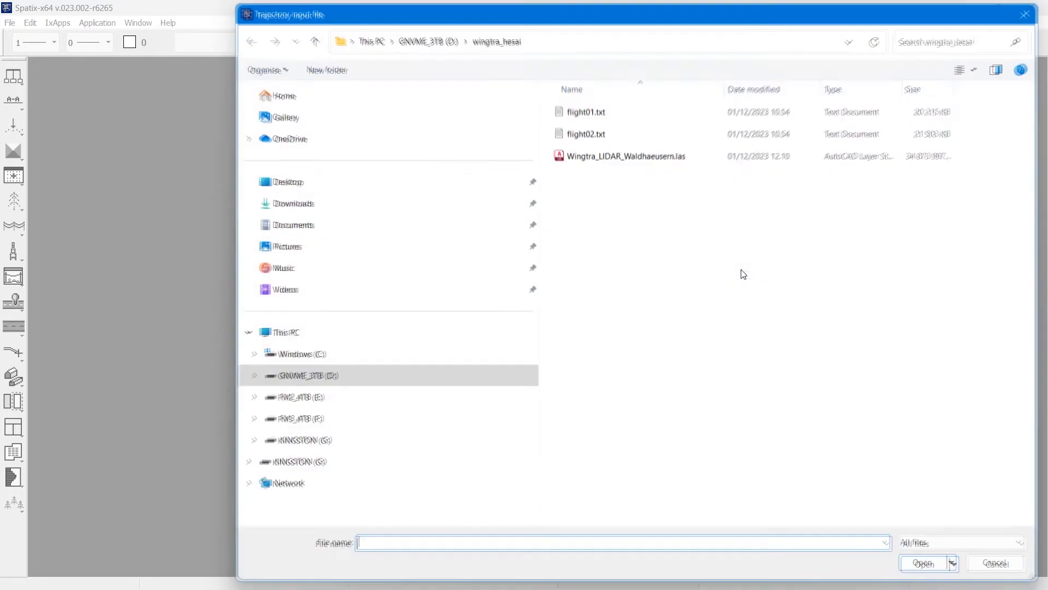
click(604, 134)
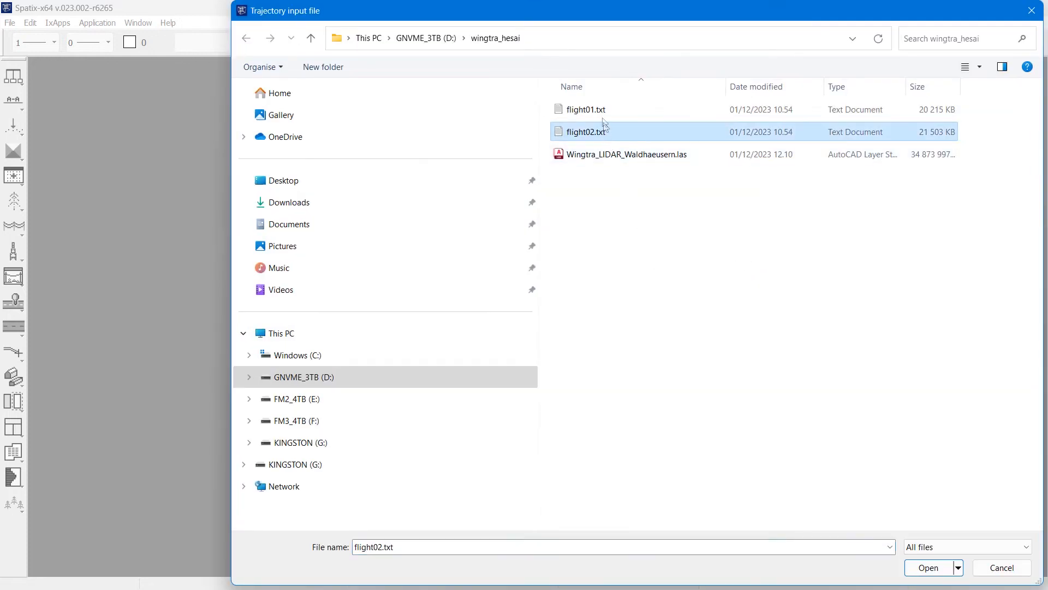
shift+click(603, 111)
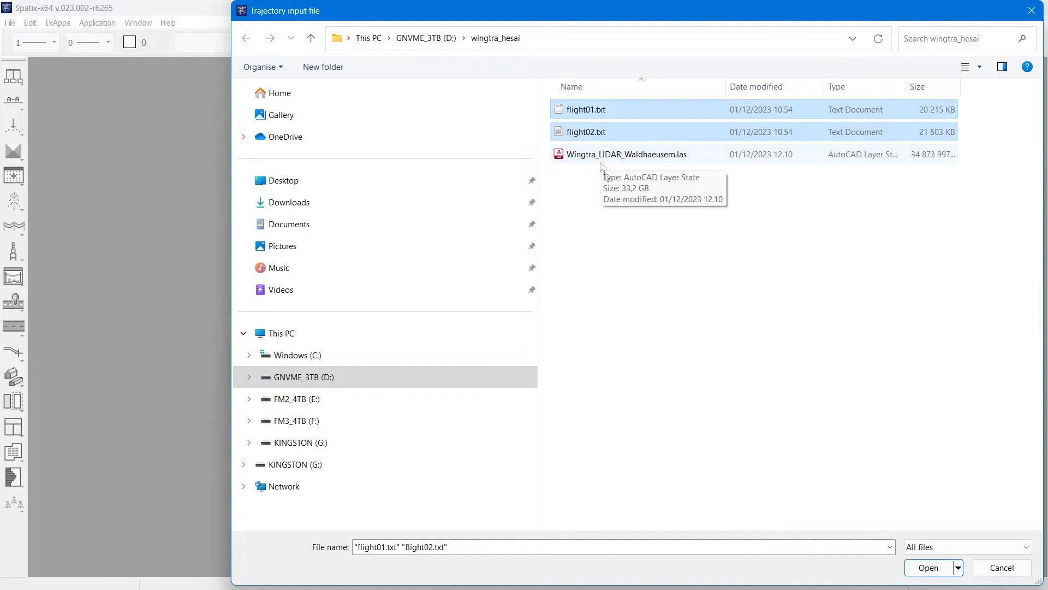
click(928, 568)
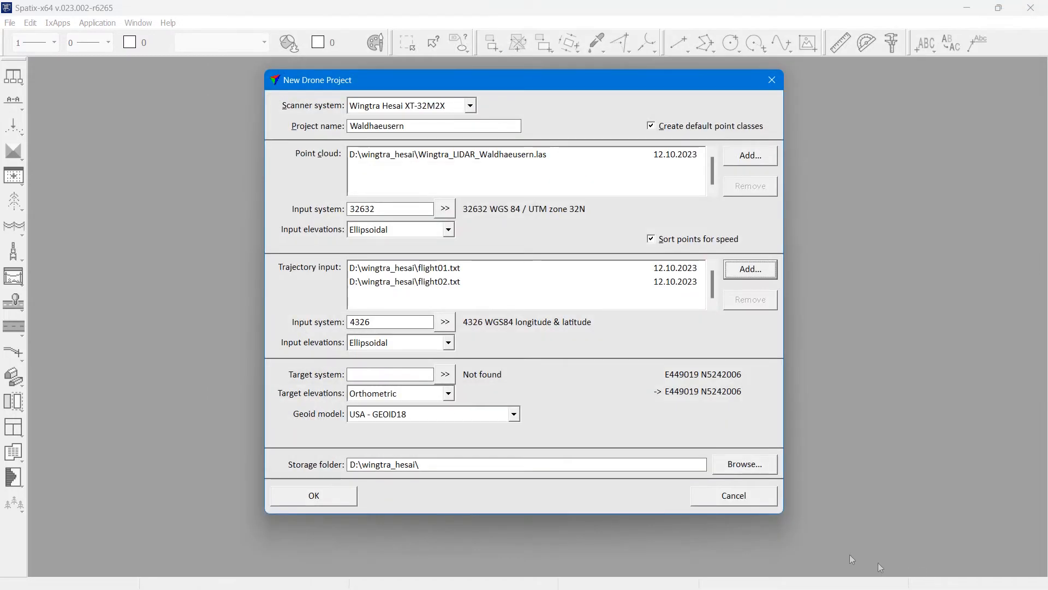
- Set the target system to 32632 with Ellipsoidal target elevations and create the drone project
click(386, 374)
text(32632)
key(Tab)
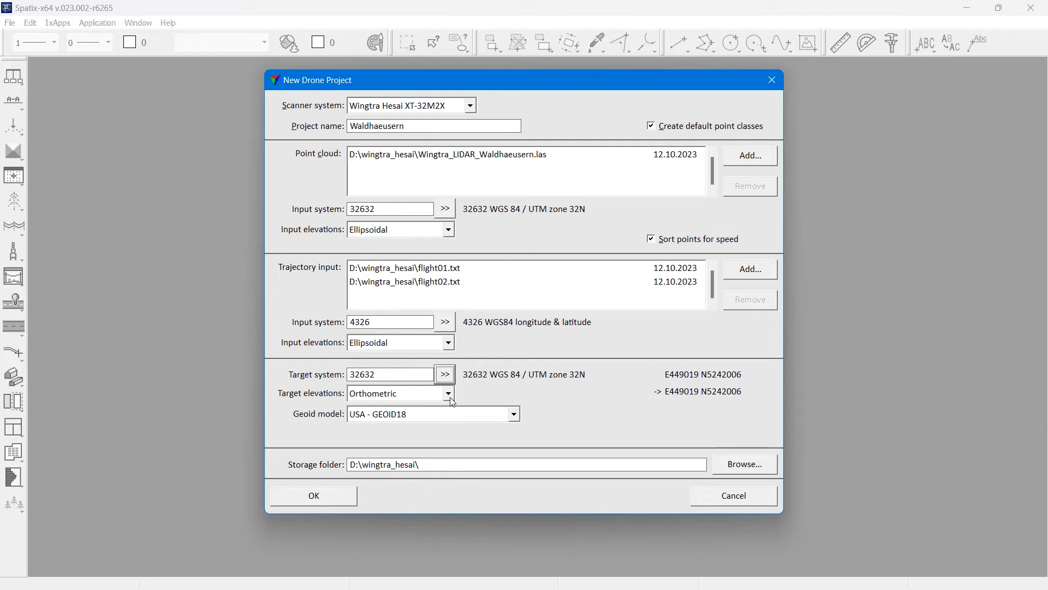
click(449, 396)
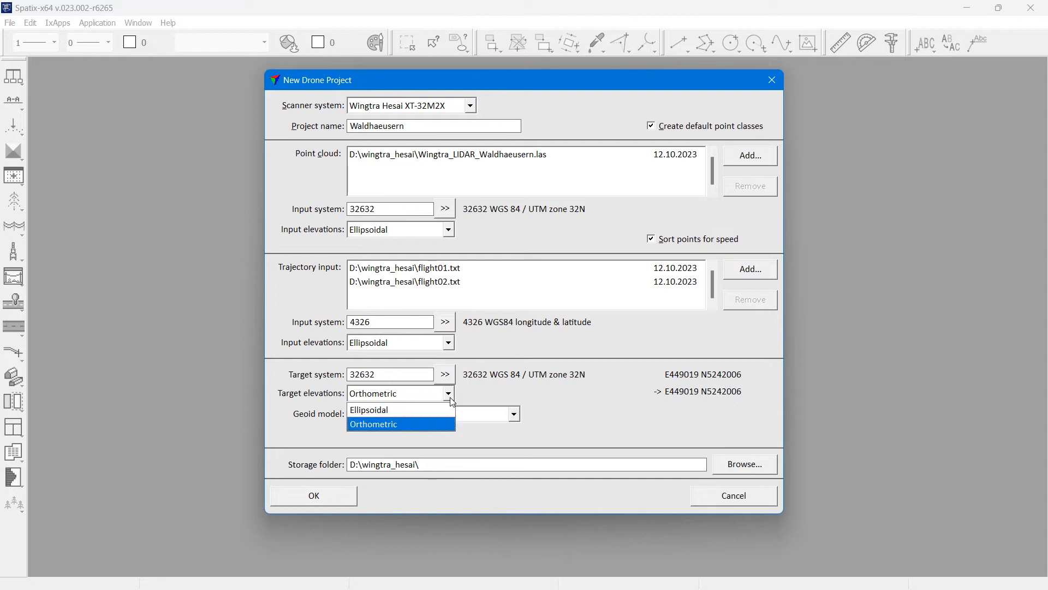
click(401, 405)
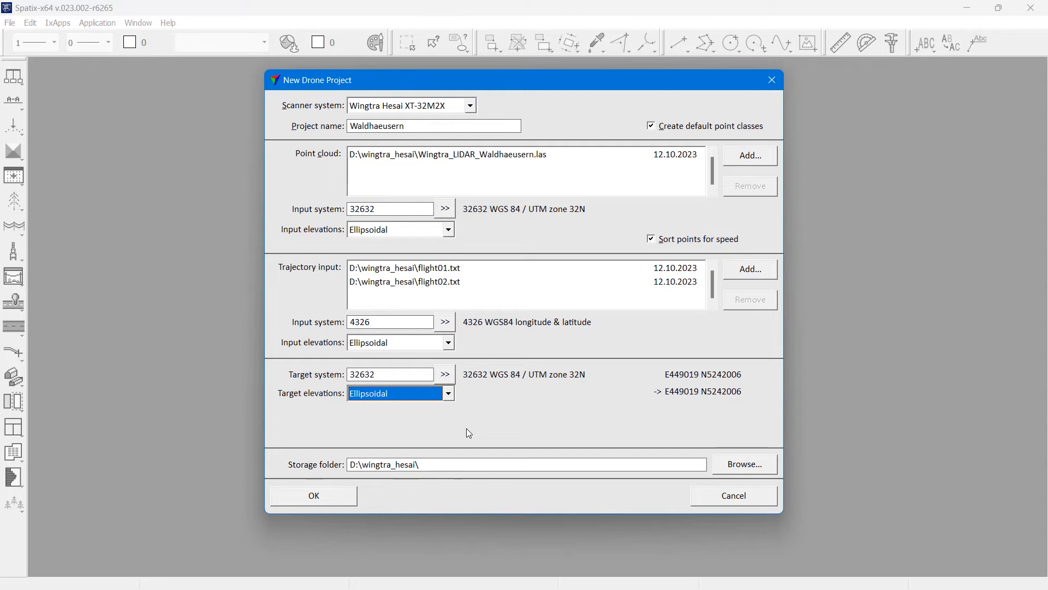
click(352, 498)
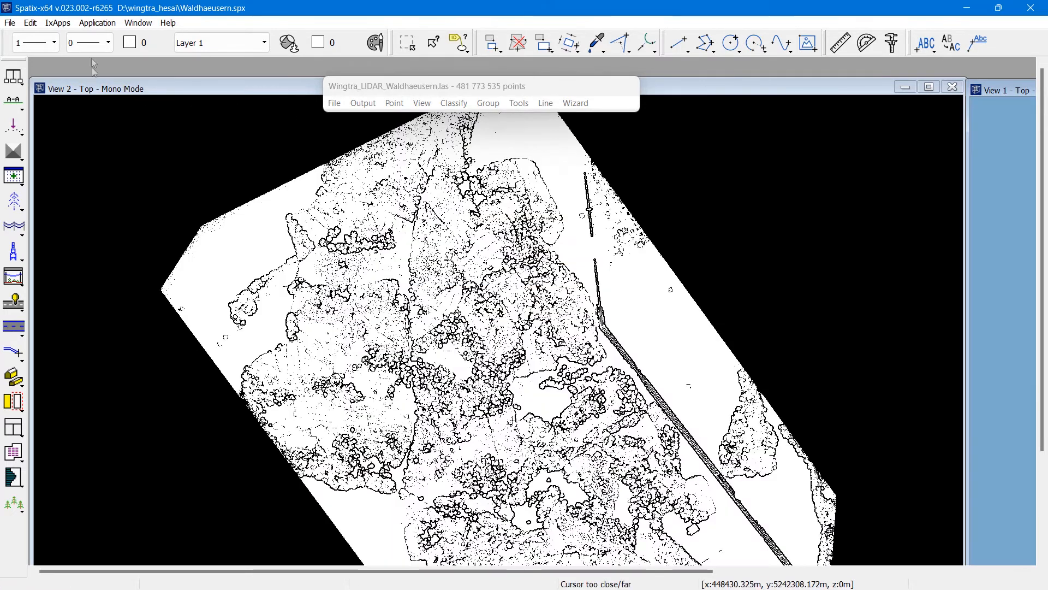
- Tile the two open view windows side by side
click(148, 24)
click(159, 76)
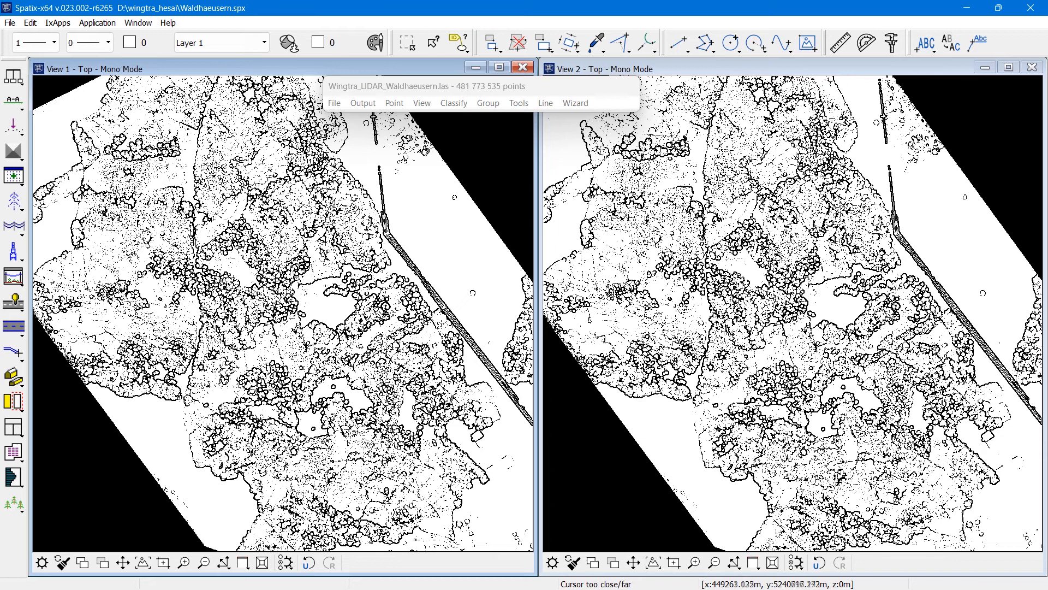
click(204, 562)
click(404, 294)
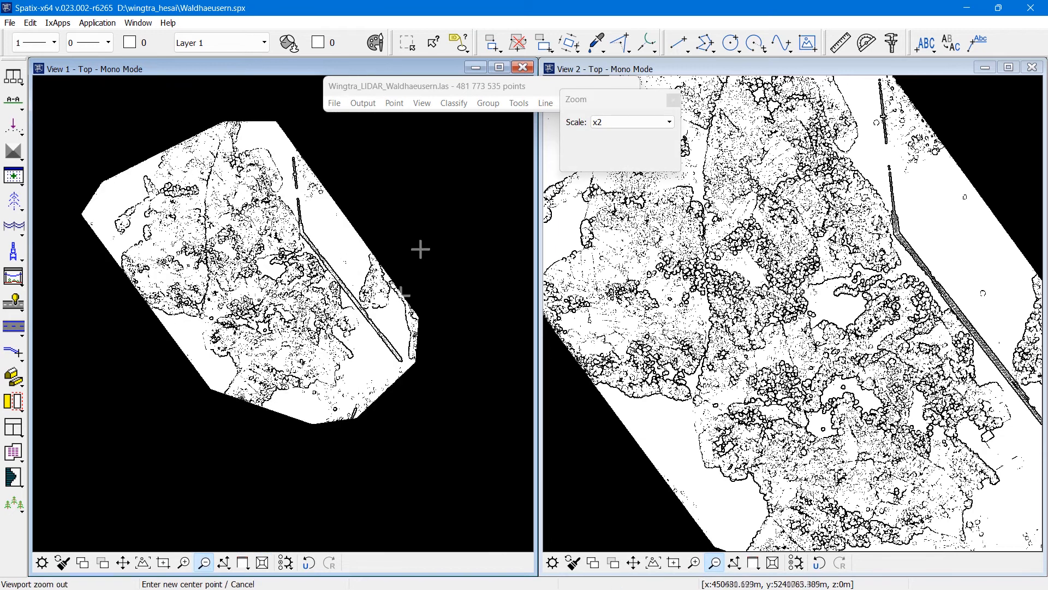
- Color the point cloud in view 1 by Elevation and close the display settings
click(429, 104)
click(443, 271)
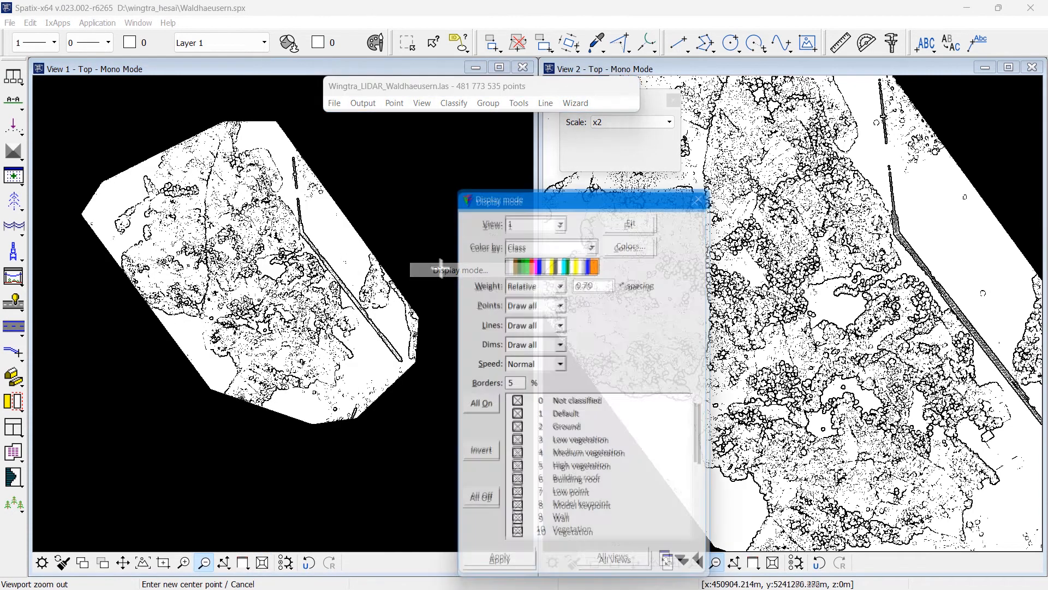
click(538, 245)
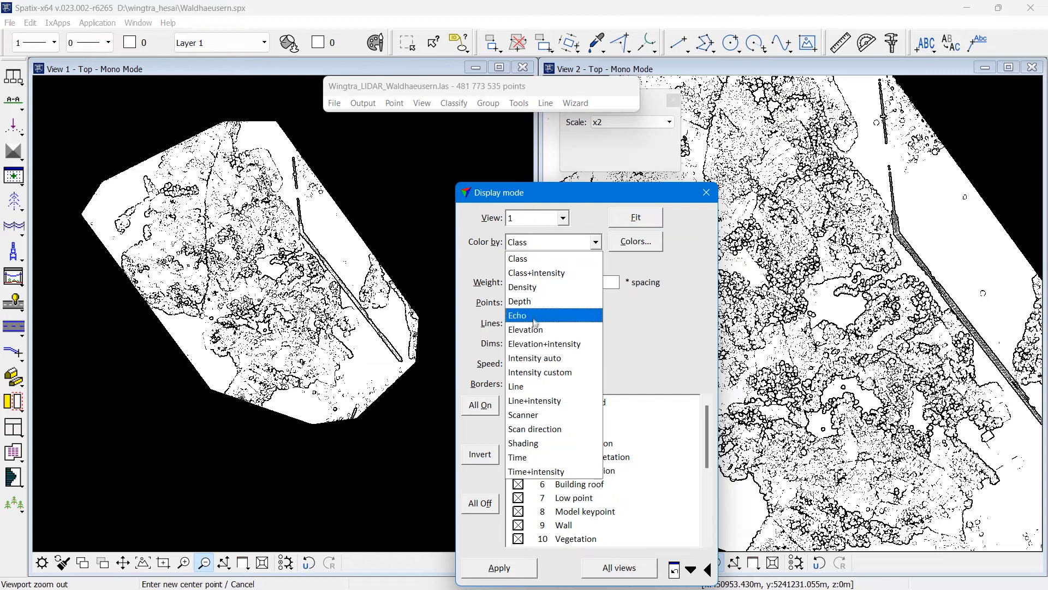
click(535, 347)
click(534, 566)
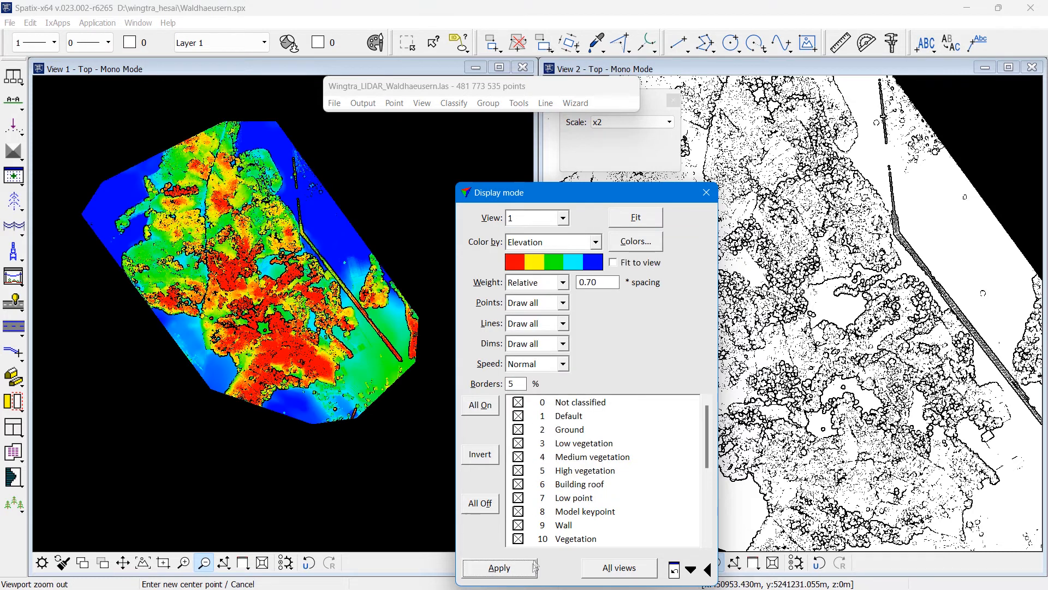
click(706, 192)
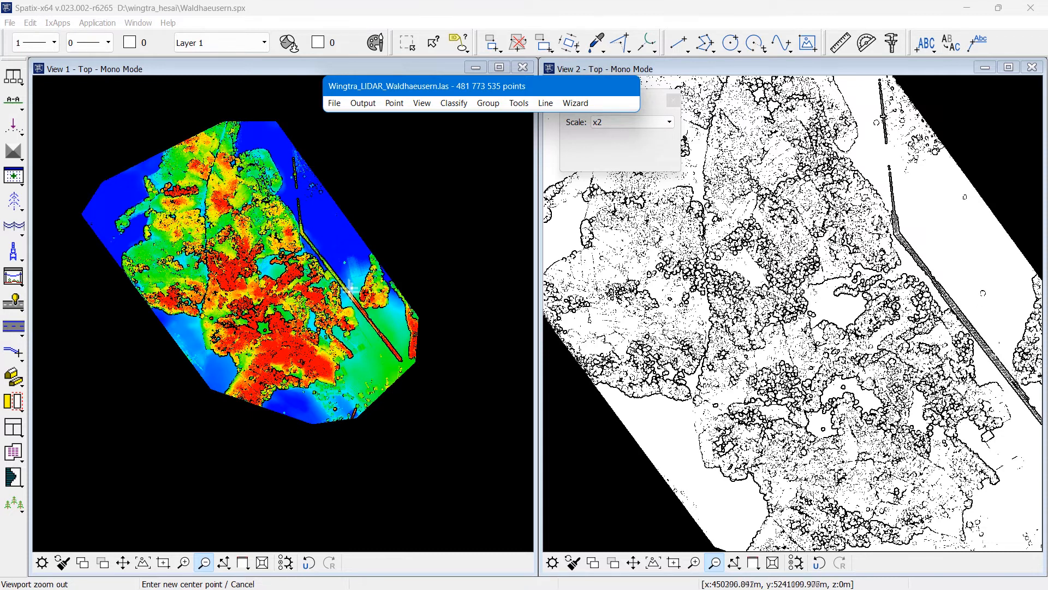
- Examine the buildings near the southern edge of the point cloud in view 1, ending with the view fitted to the visible points
click(184, 562)
click(316, 374)
click(315, 371)
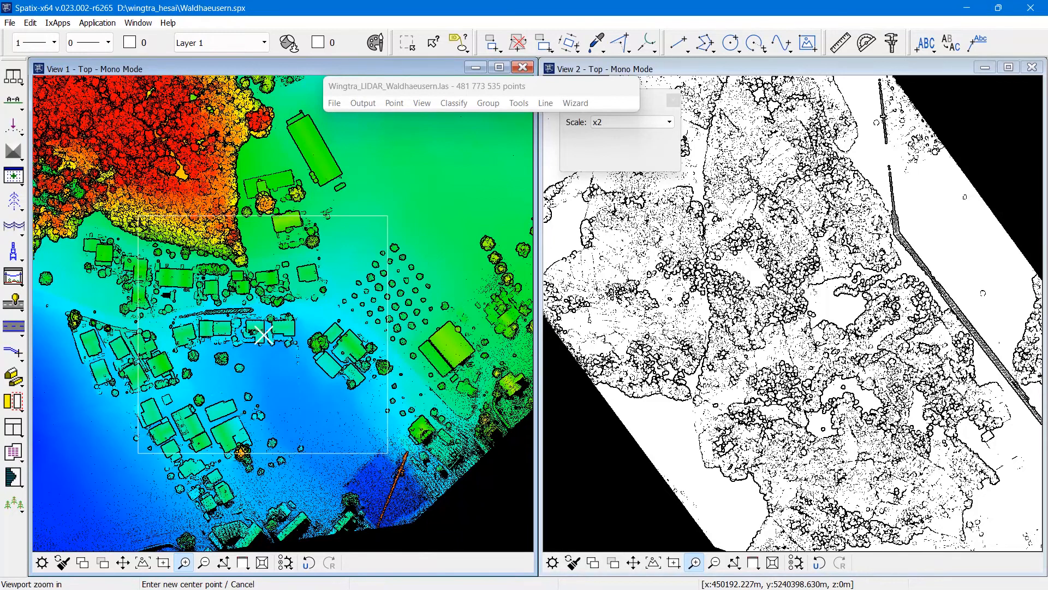
scroll(236, 289, down, 2)
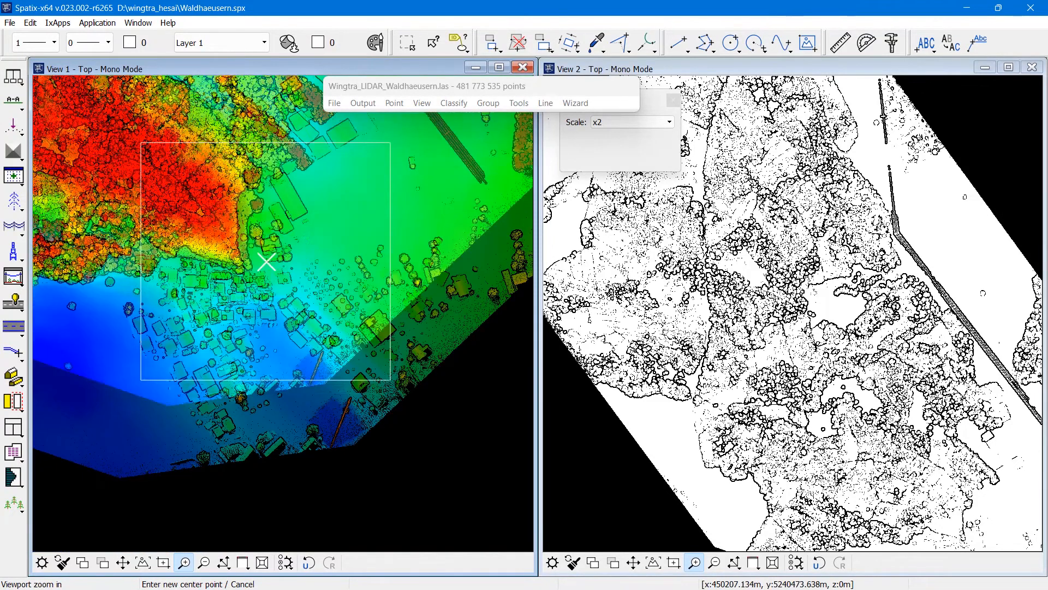
scroll(201, 193, down, 2)
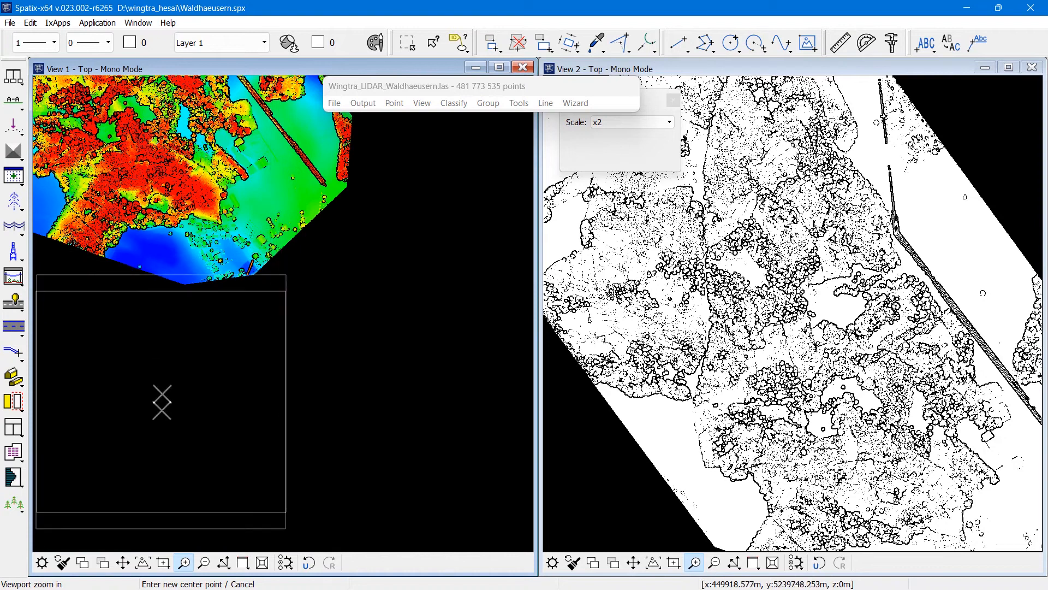
click(421, 103)
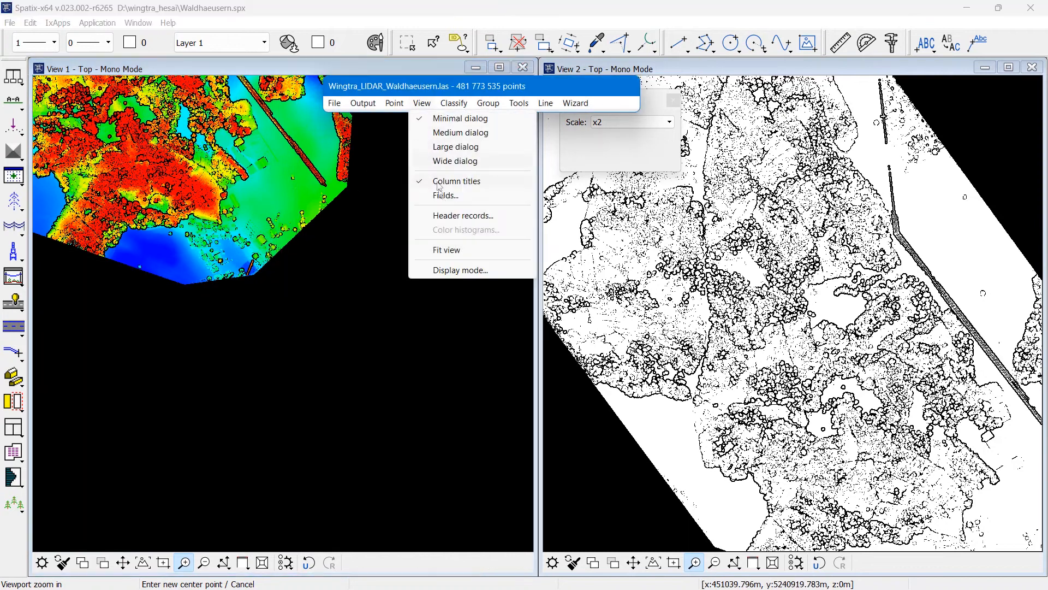
click(446, 250)
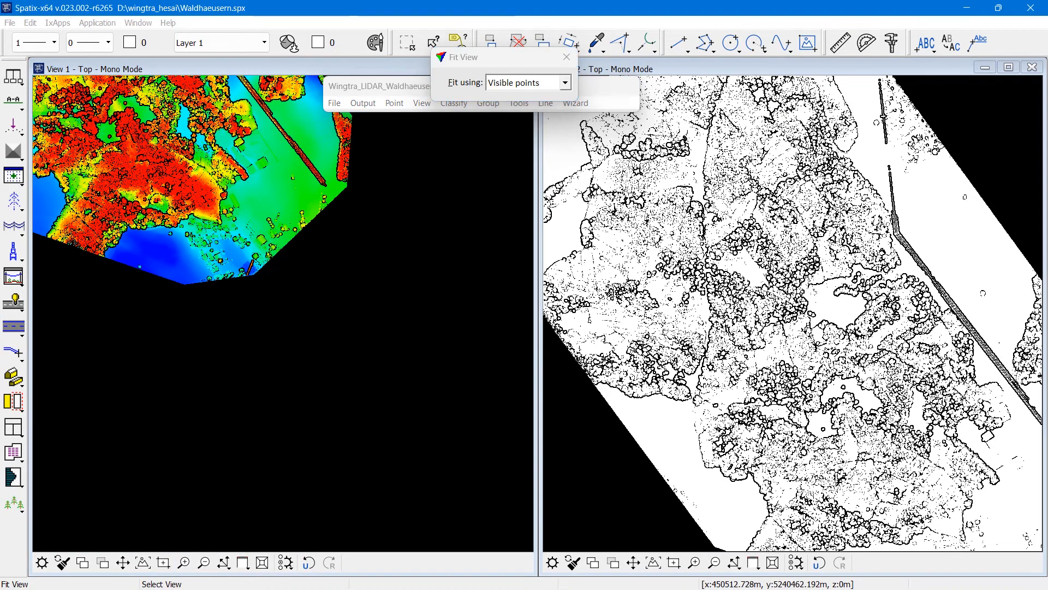
click(292, 260)
- Draw a vertical section about 773 m deep diagonally across the whole point cloud and display it in view 2
click(14, 100)
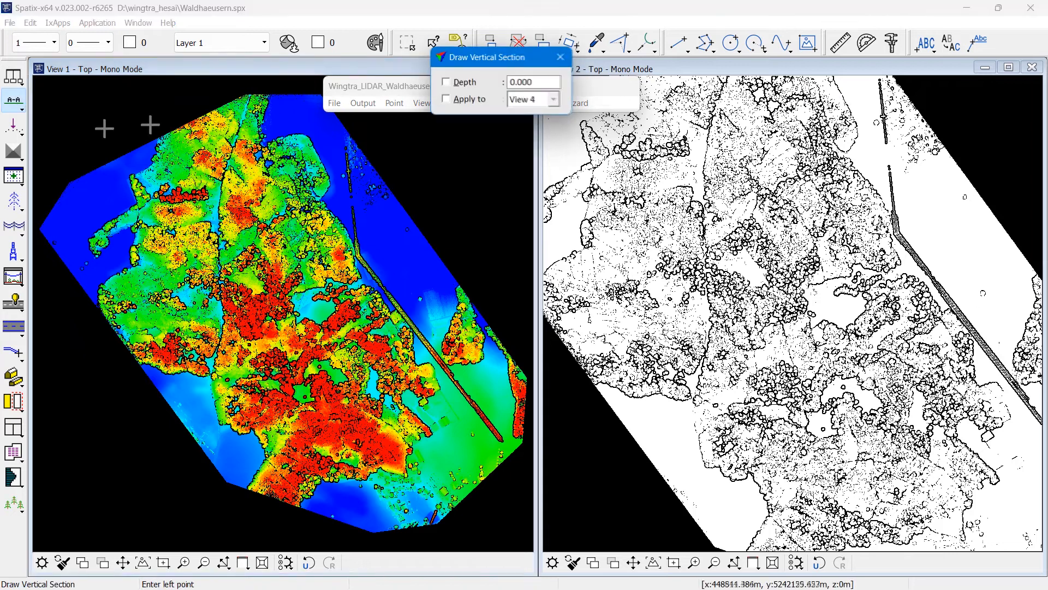
click(152, 111)
click(457, 524)
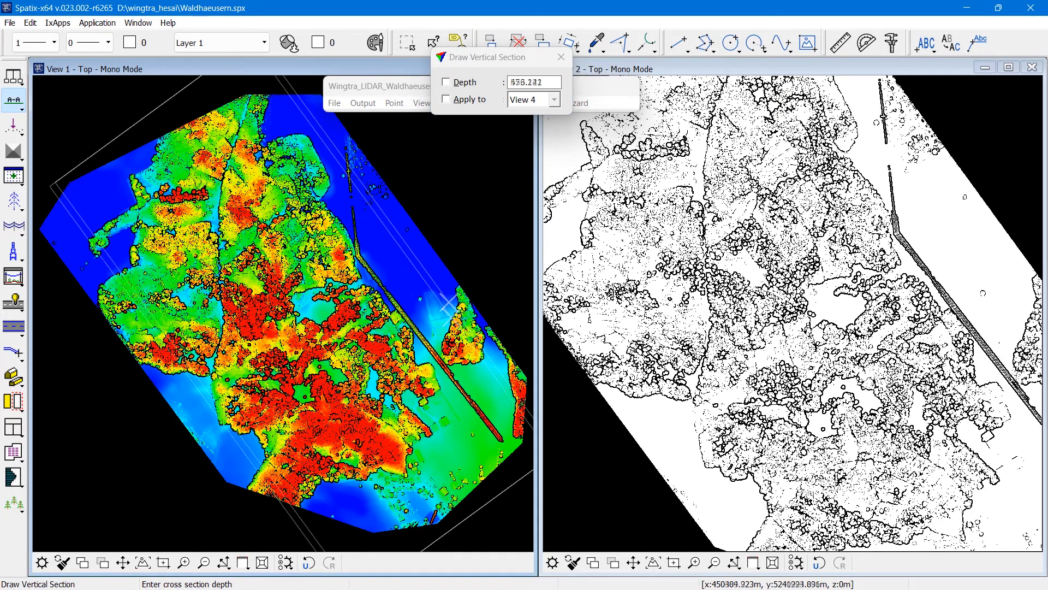
click(435, 227)
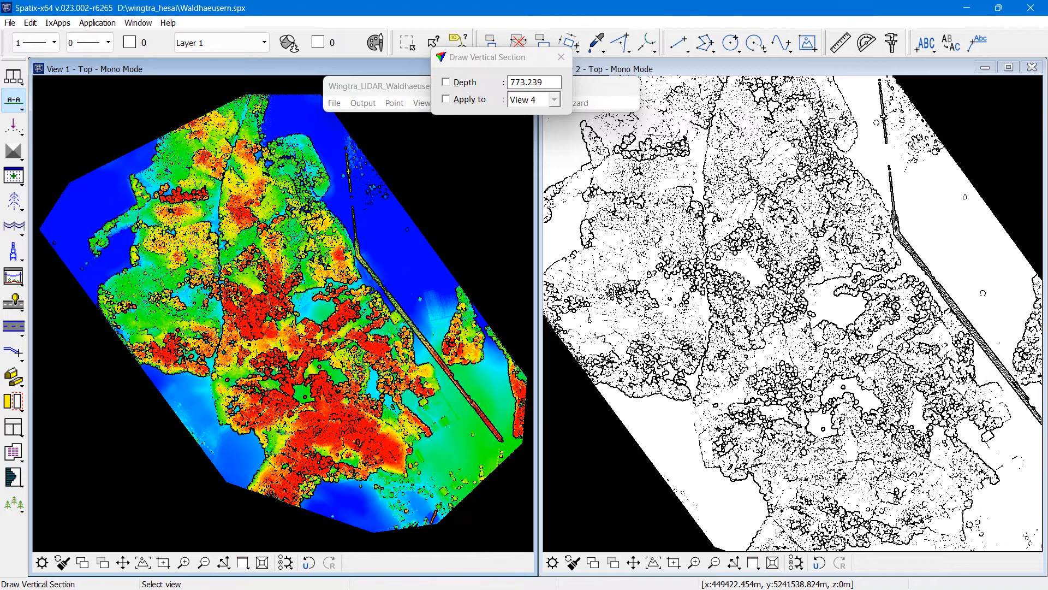
click(709, 225)
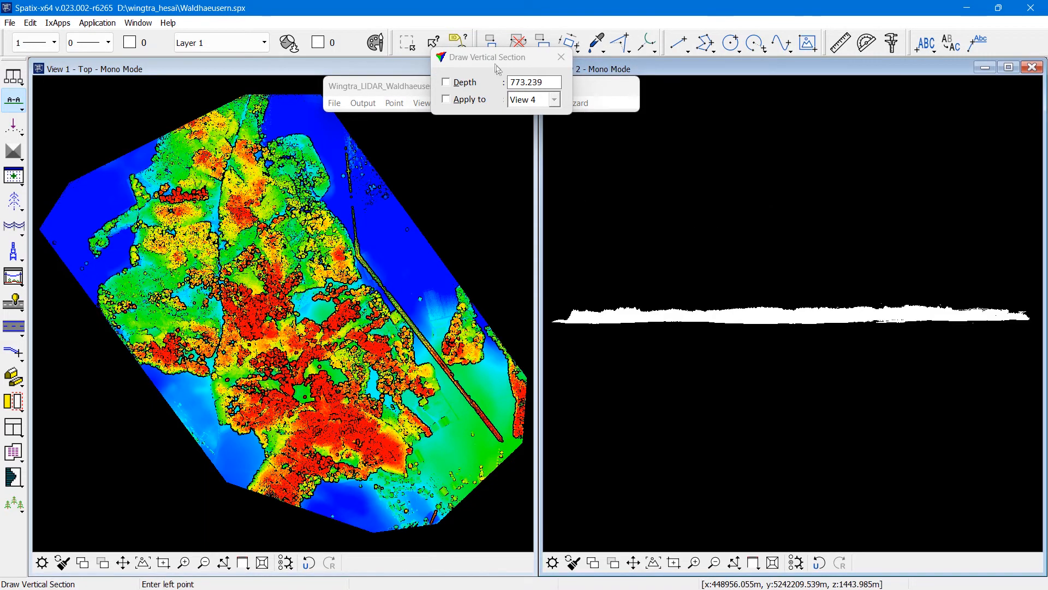
- Draw a north-south vertical section about 121 m deep through the buildings near the southern edge and display it in view 2
drag(493, 63, 666, 83)
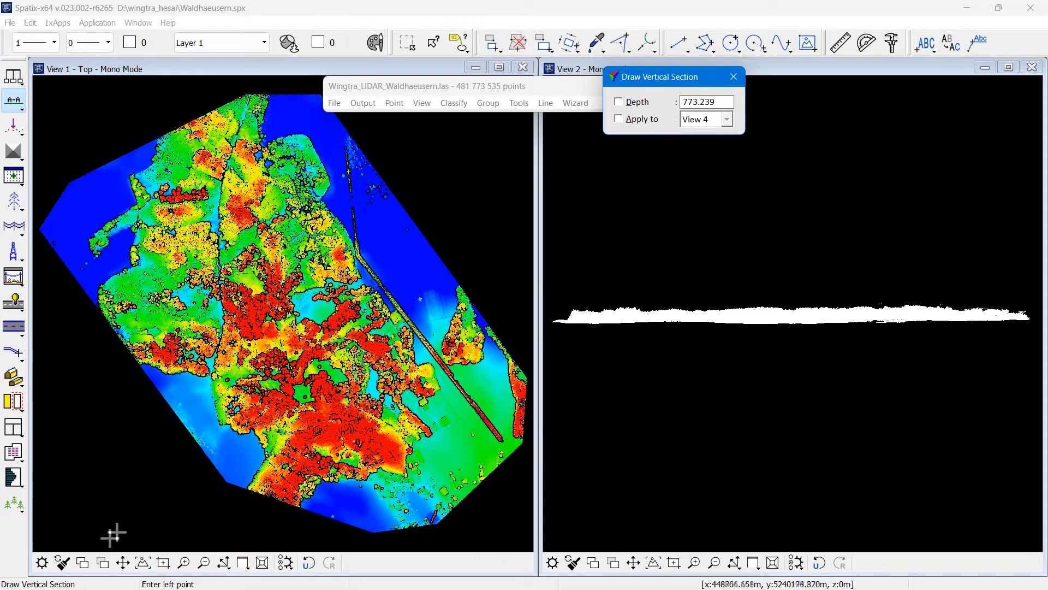
click(184, 563)
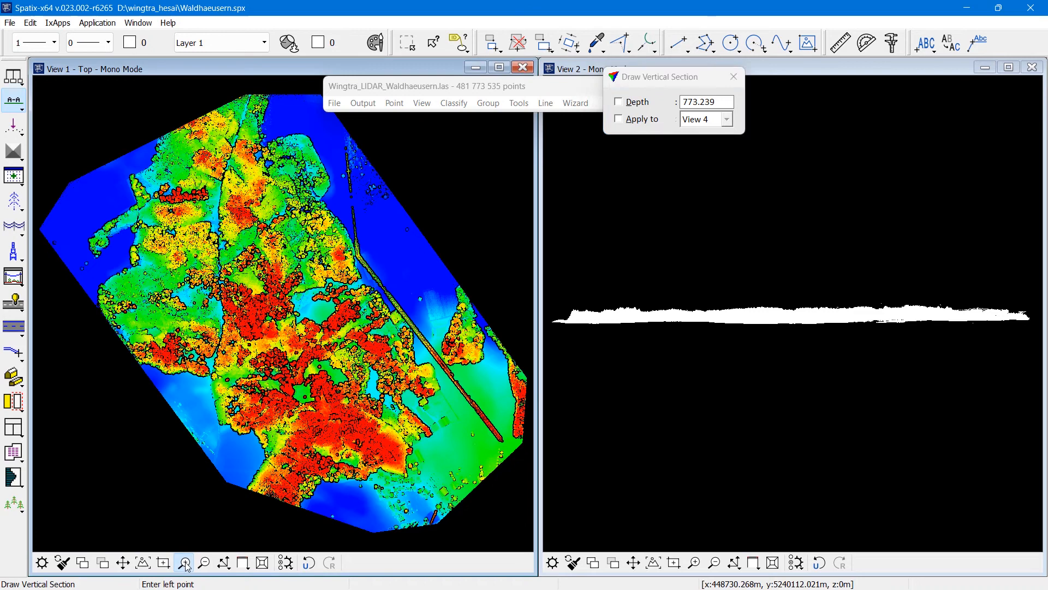
click(383, 429)
click(354, 408)
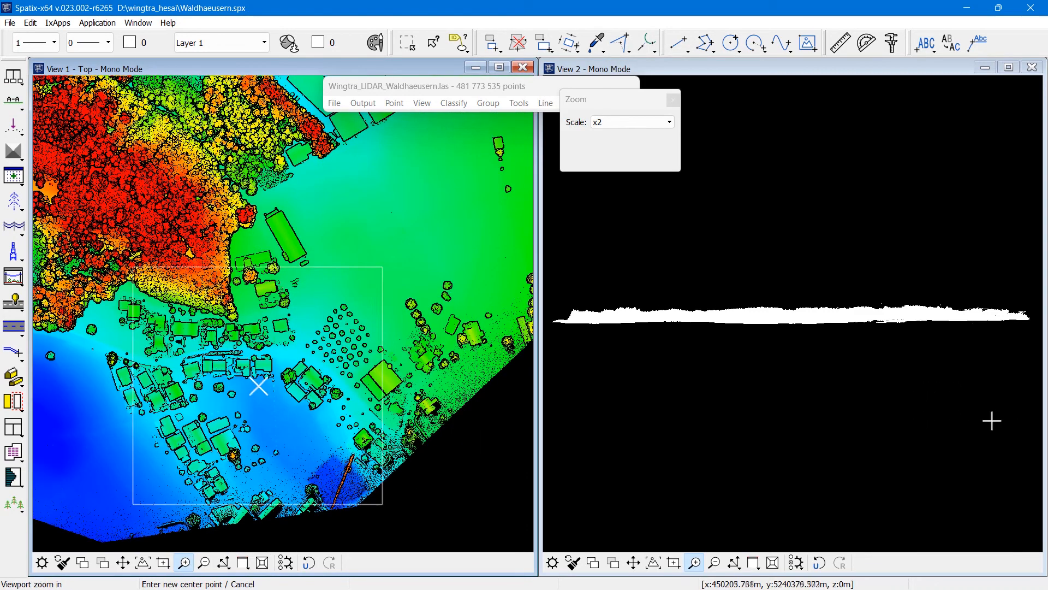
key(Escape)
click(235, 495)
click(229, 266)
click(333, 260)
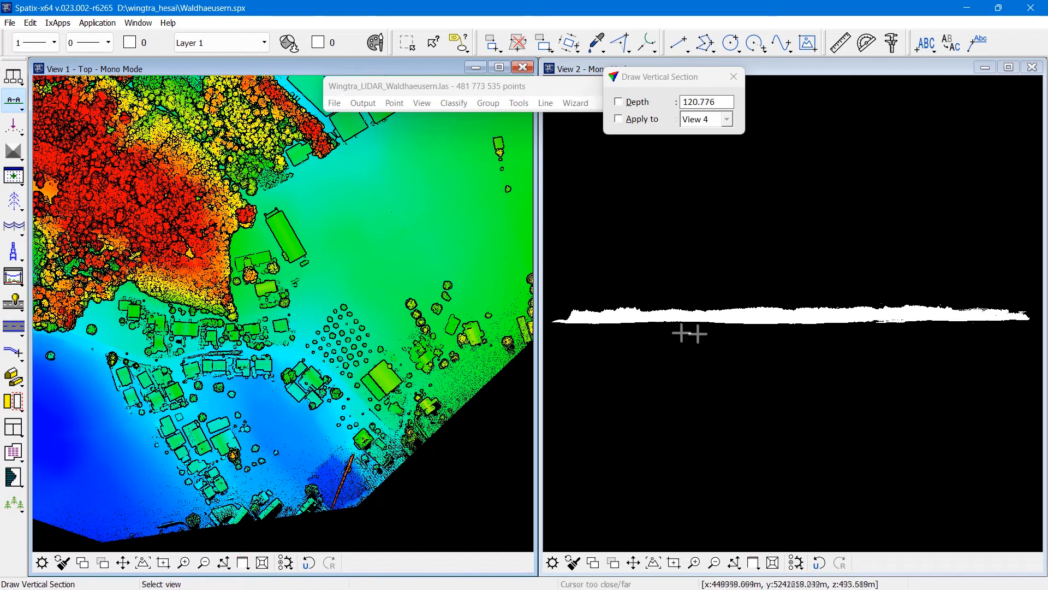
click(699, 335)
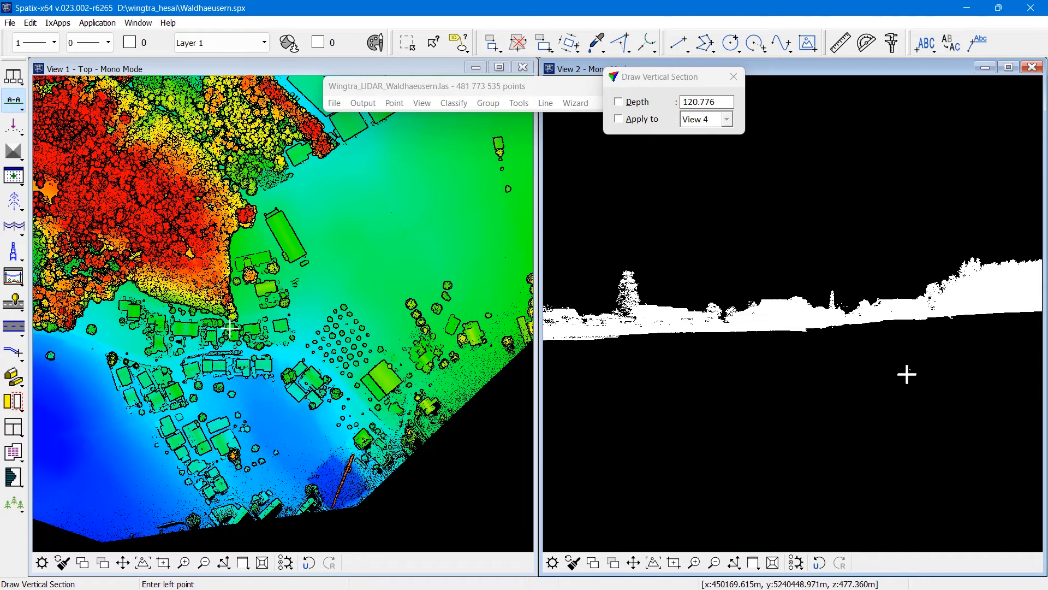
- Examine the underside of the section in view 2 up close for points below the ground surface
scroll(907, 374, up, 3)
scroll(907, 375, up, 1)
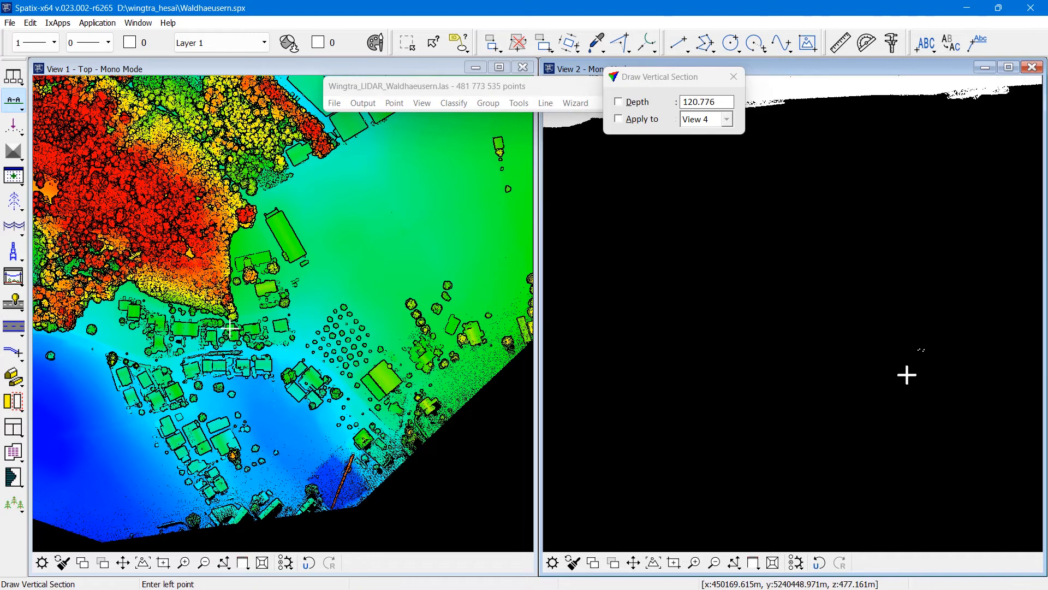
scroll(771, 258, down, 1)
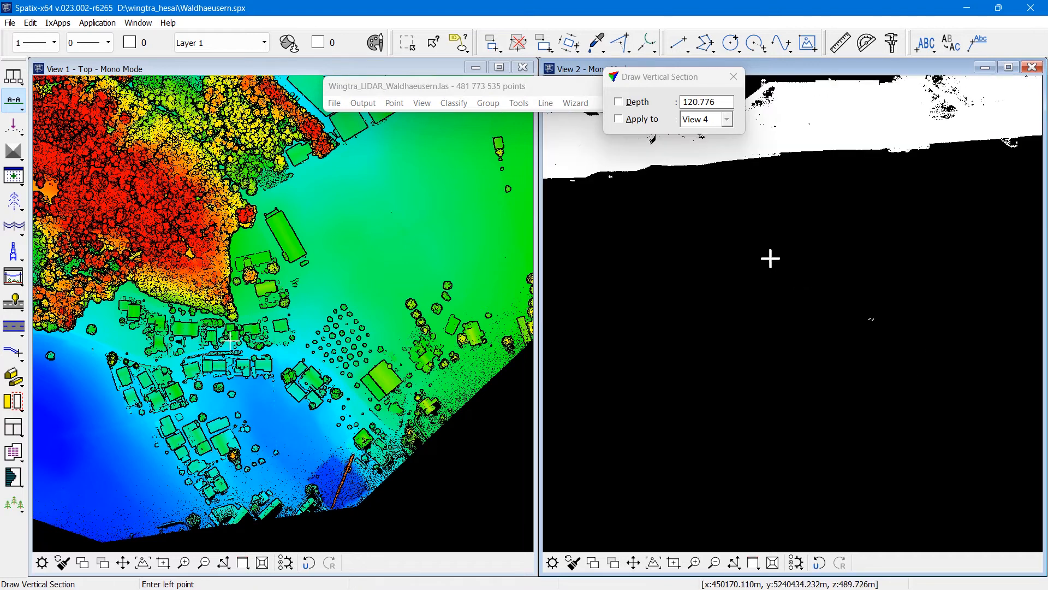
click(694, 562)
click(638, 196)
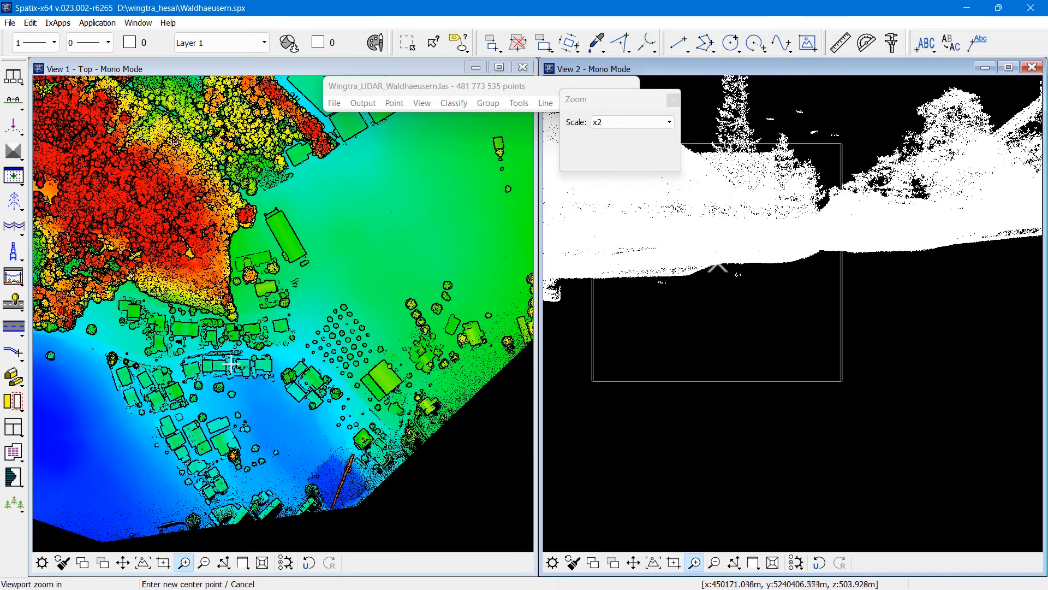
click(710, 264)
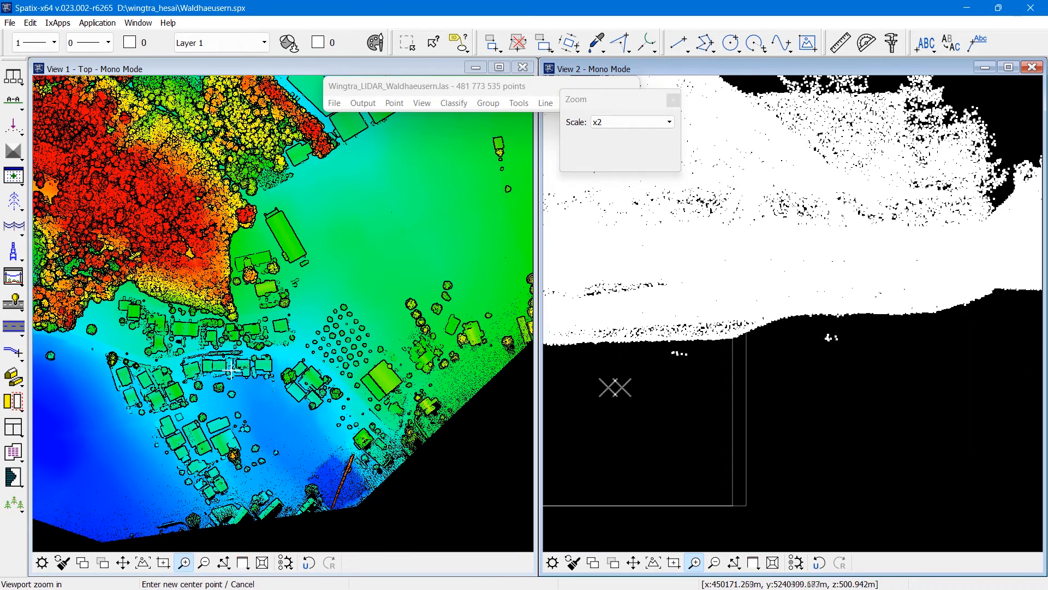
- Measure the point density of the whole point cloud in view 1, using any class, loaded points and all points
click(337, 258)
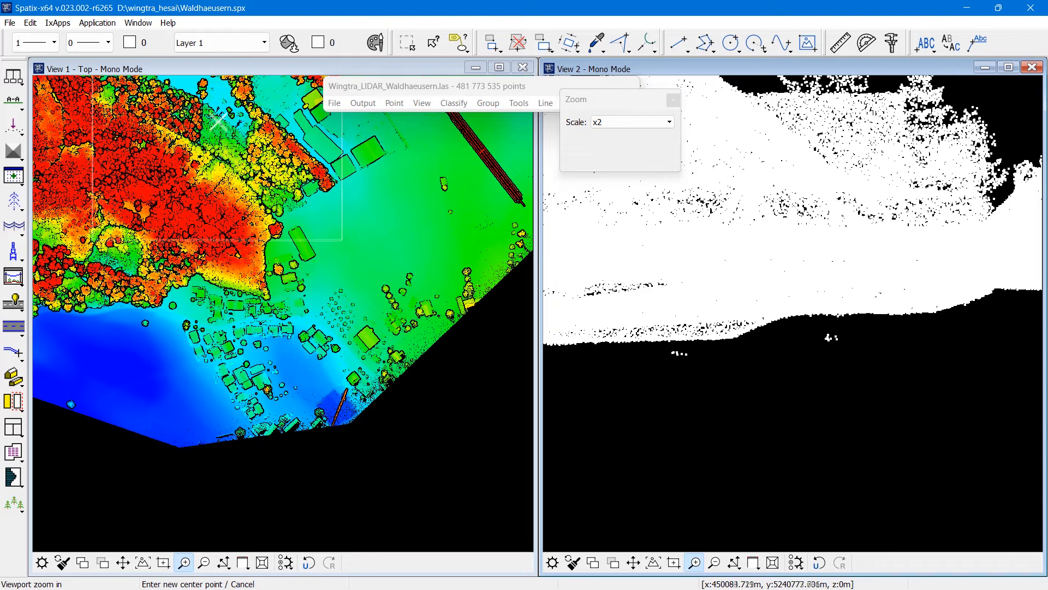
scroll(218, 118, down, 3)
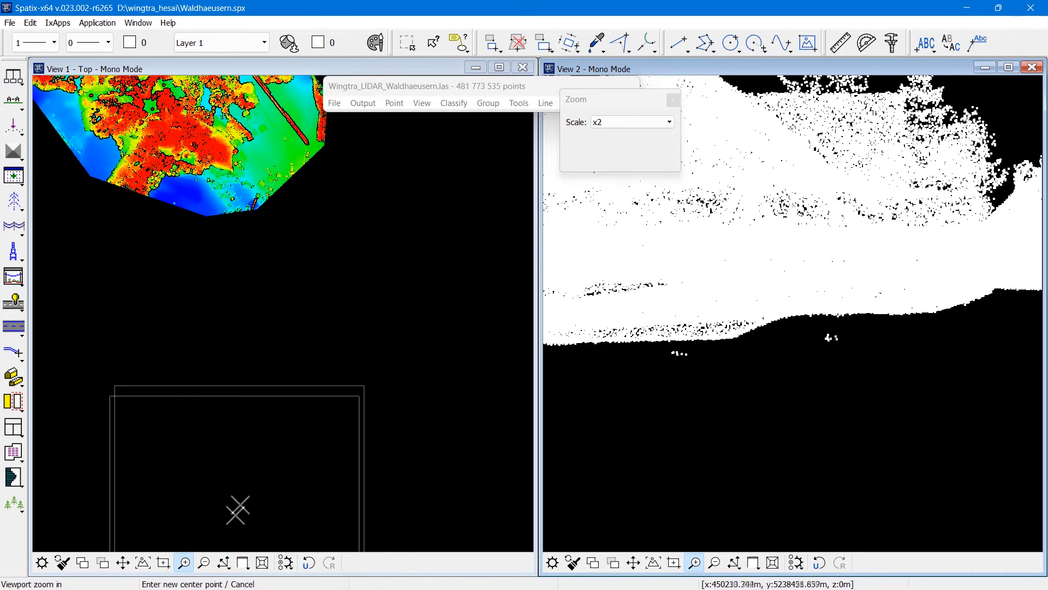
click(122, 562)
click(195, 149)
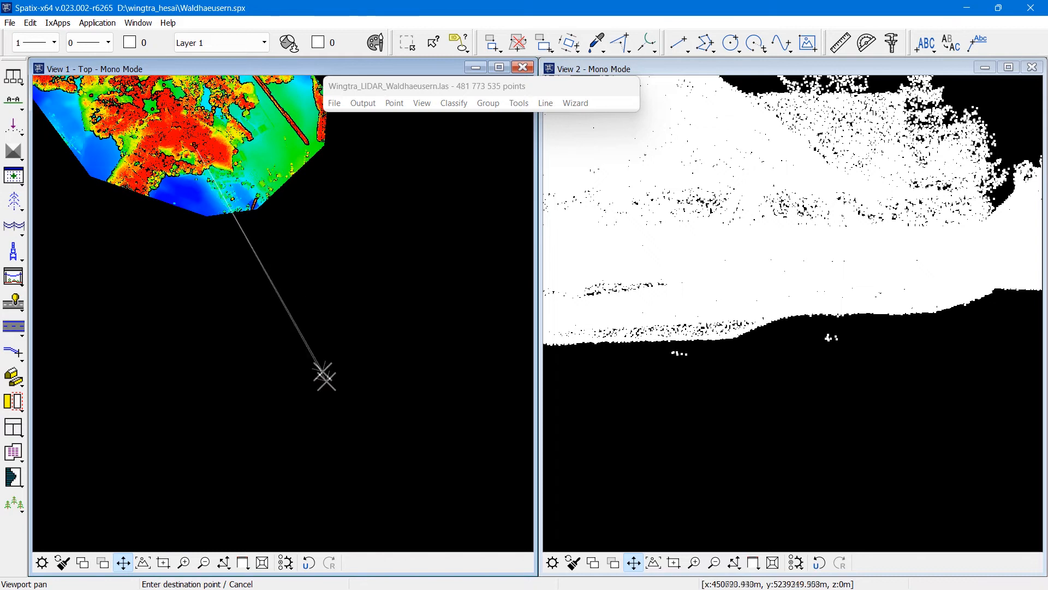
click(330, 390)
click(14, 101)
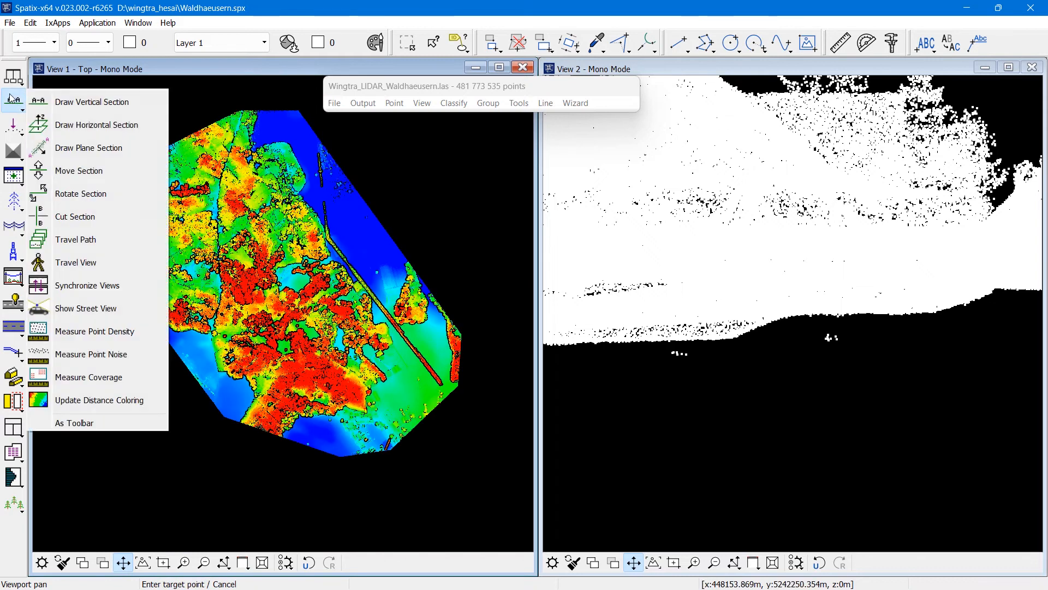
click(101, 331)
click(360, 258)
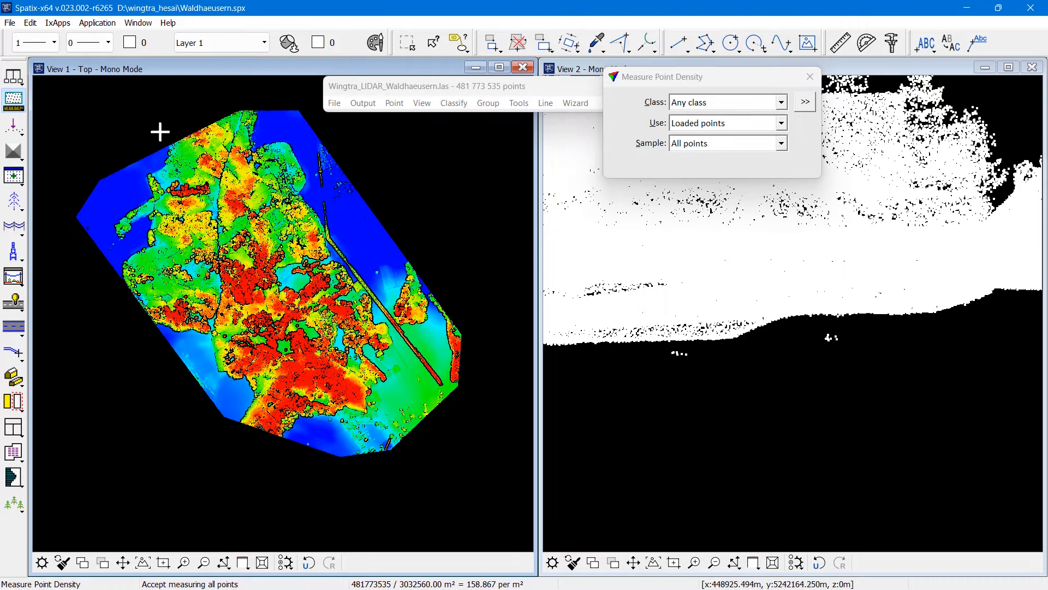
- Show the flight paths of the two imported trajectories with travel direction over view 1, then close the trajectory list
click(18, 79)
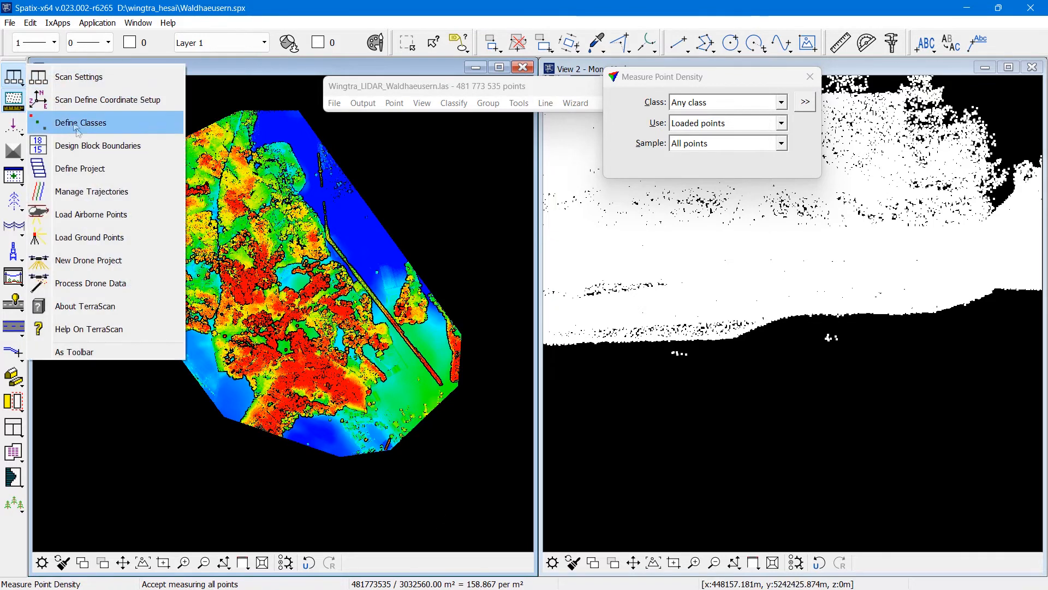
click(92, 189)
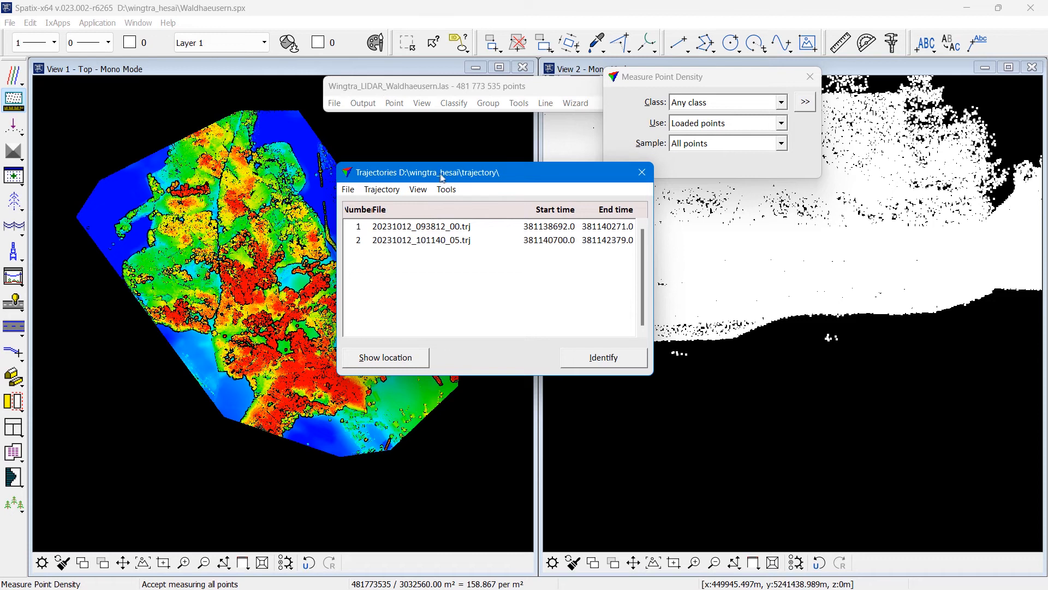
drag(442, 177, 604, 209)
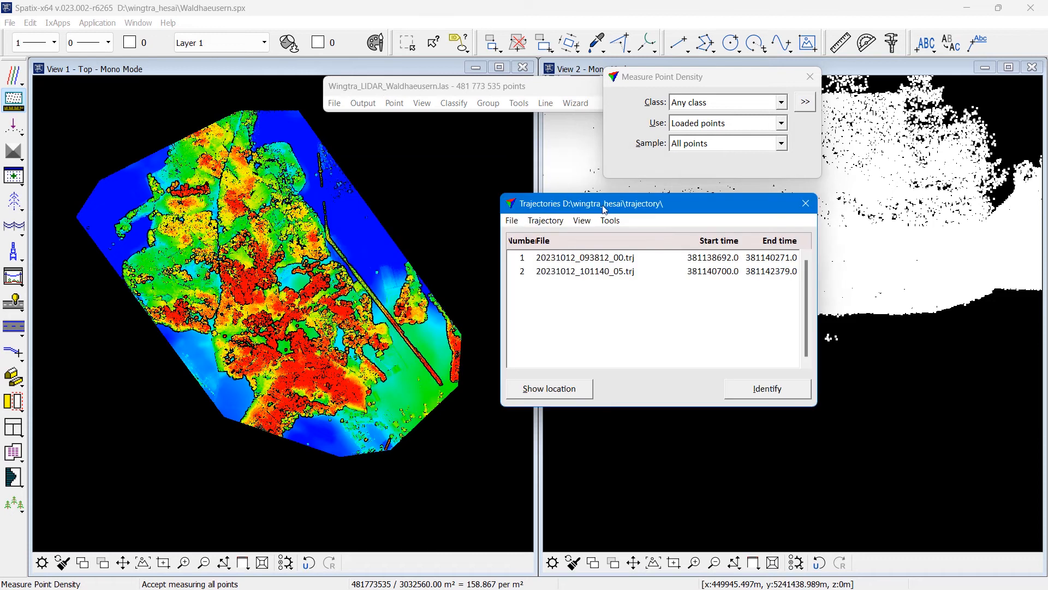
click(605, 258)
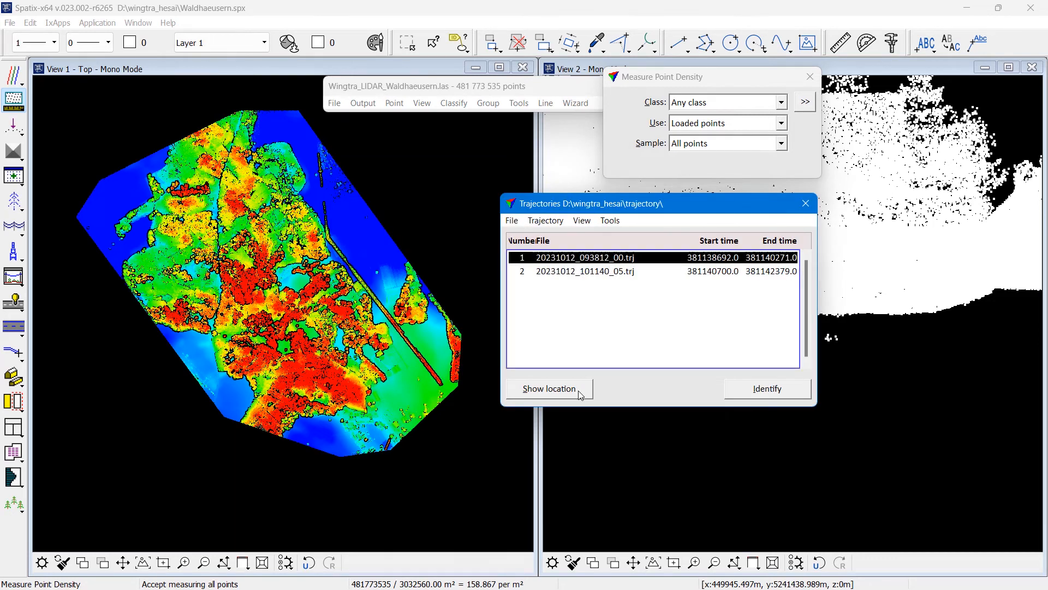
click(549, 388)
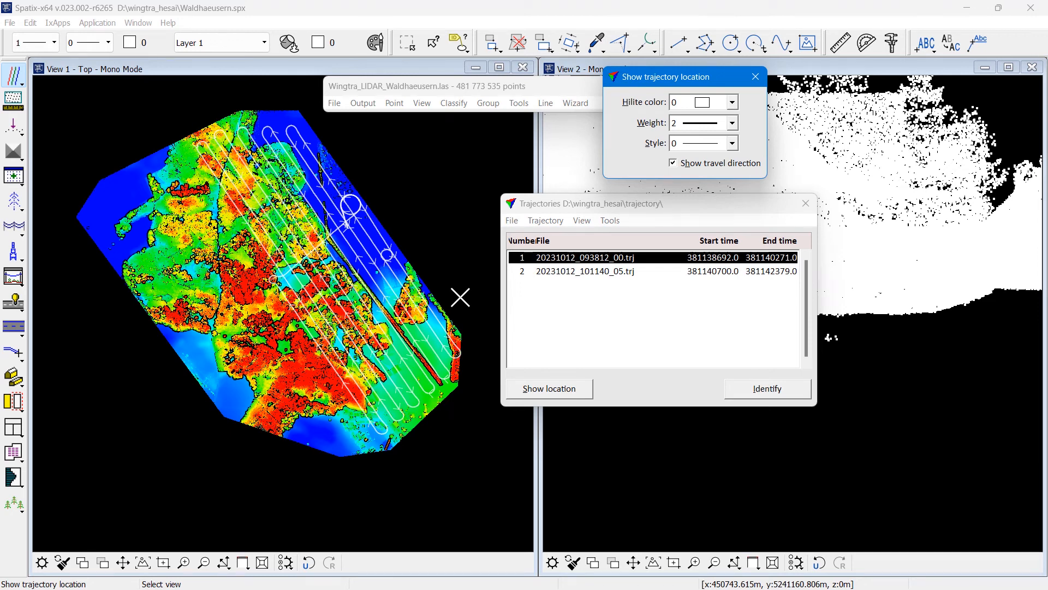
click(555, 271)
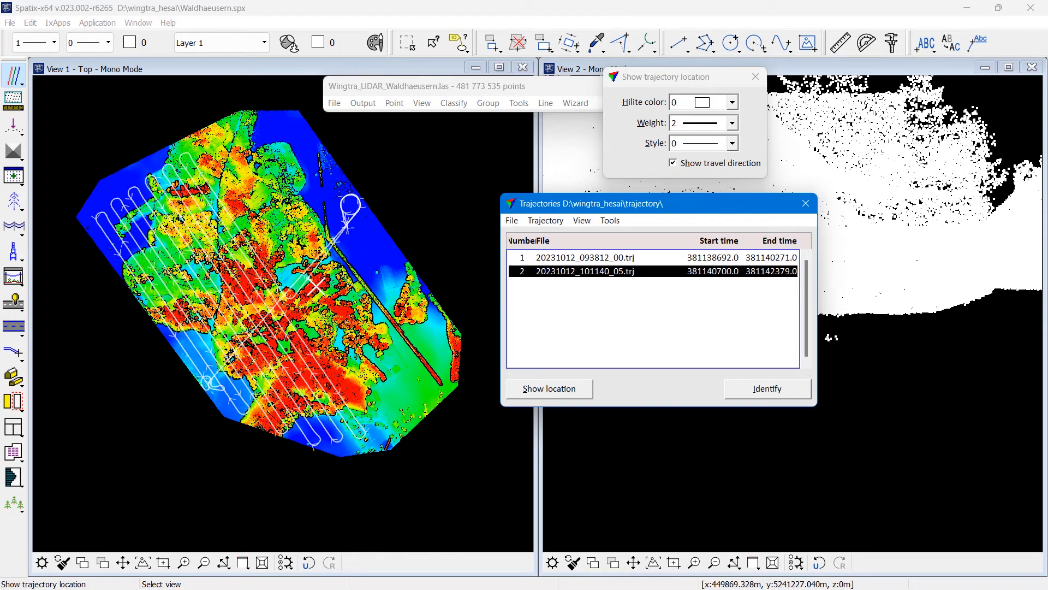
click(802, 210)
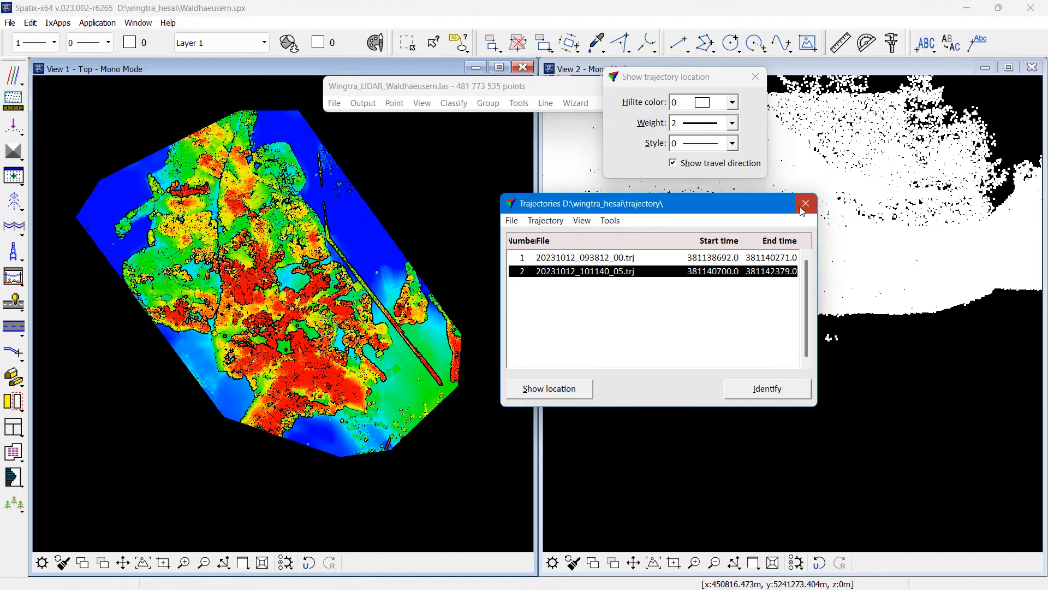
- Process the drone data with only the Split trajectory step enabled
click(573, 102)
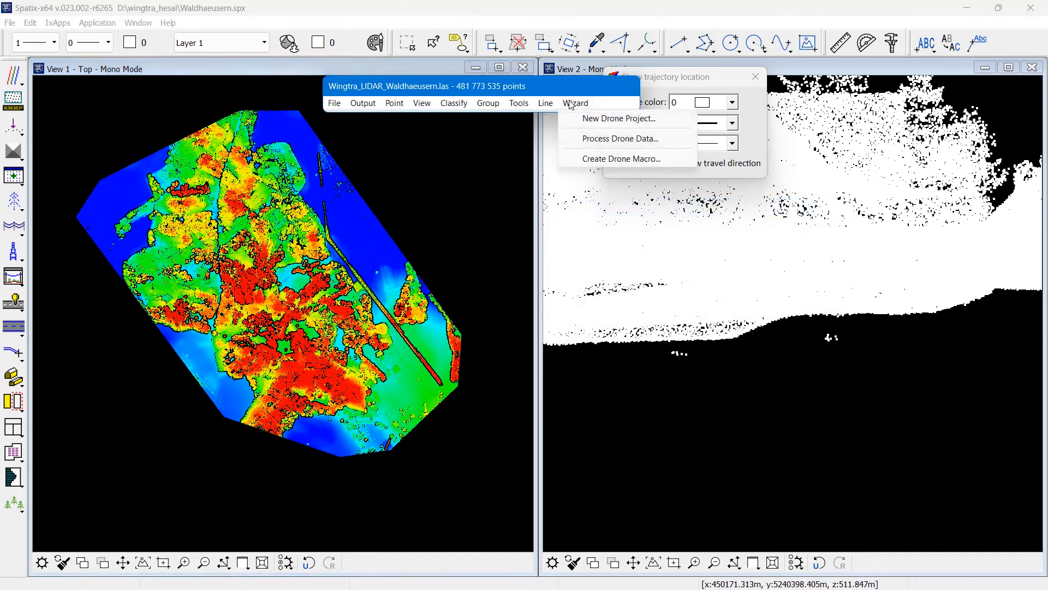
click(589, 139)
click(453, 184)
click(453, 217)
click(453, 251)
click(456, 285)
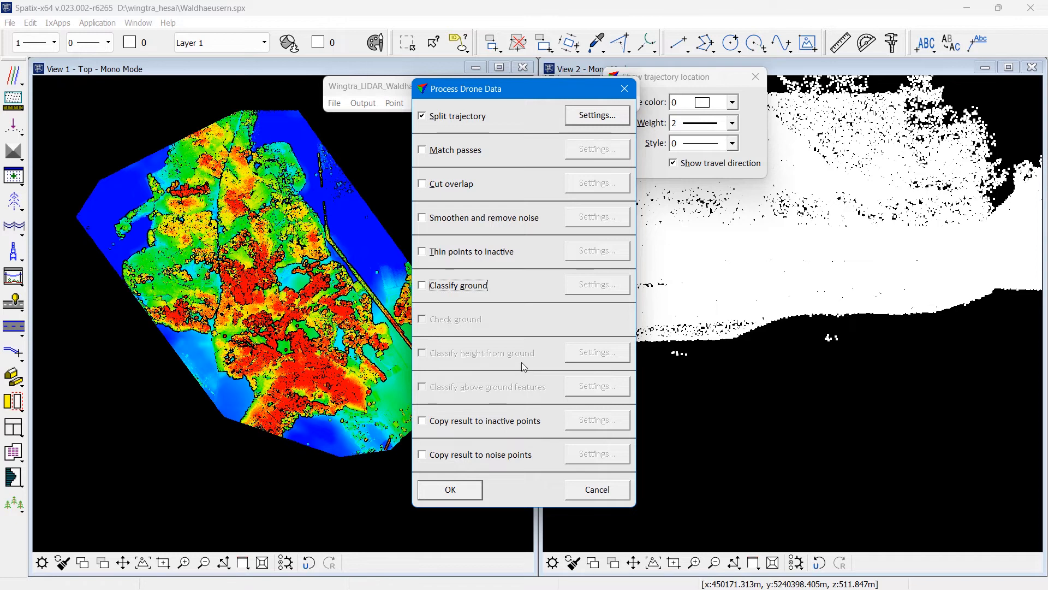
click(473, 491)
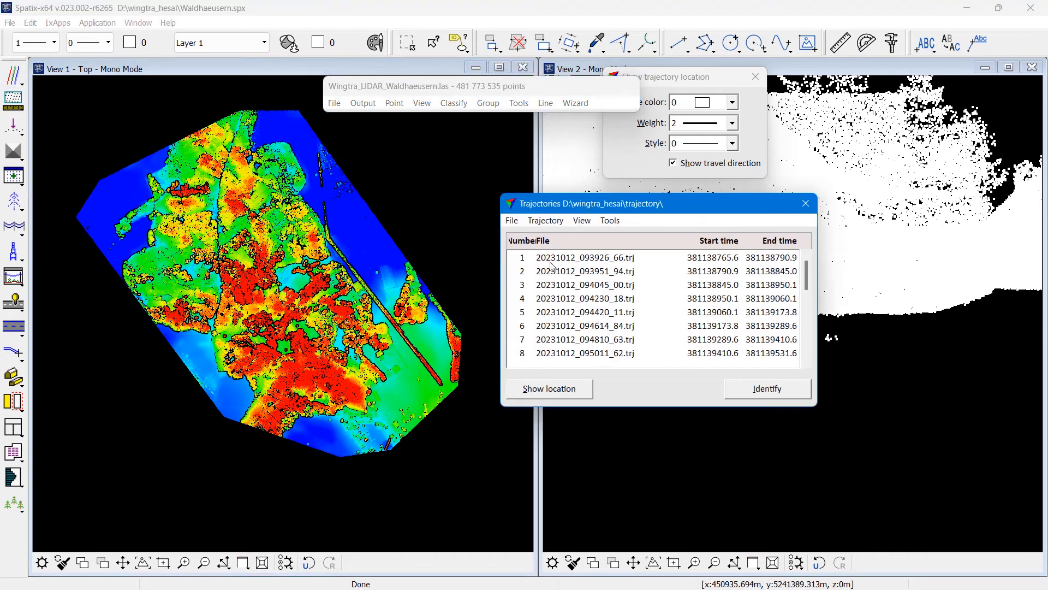
- Show the locations of split trajectories 1 to 8 one by one over the point cloud, then close the trajectory list
click(576, 259)
click(567, 389)
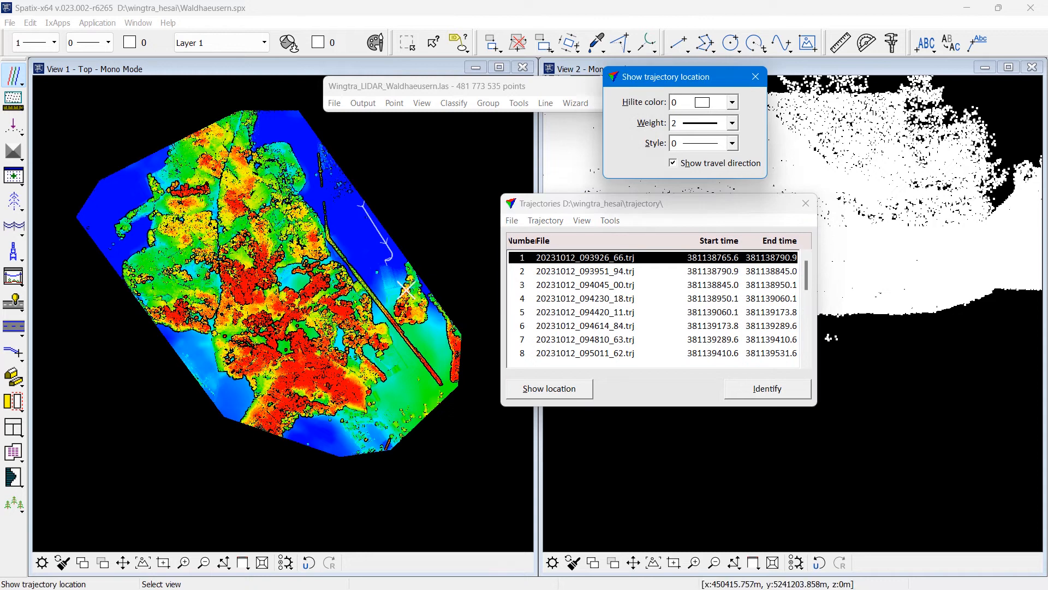
click(548, 271)
click(546, 285)
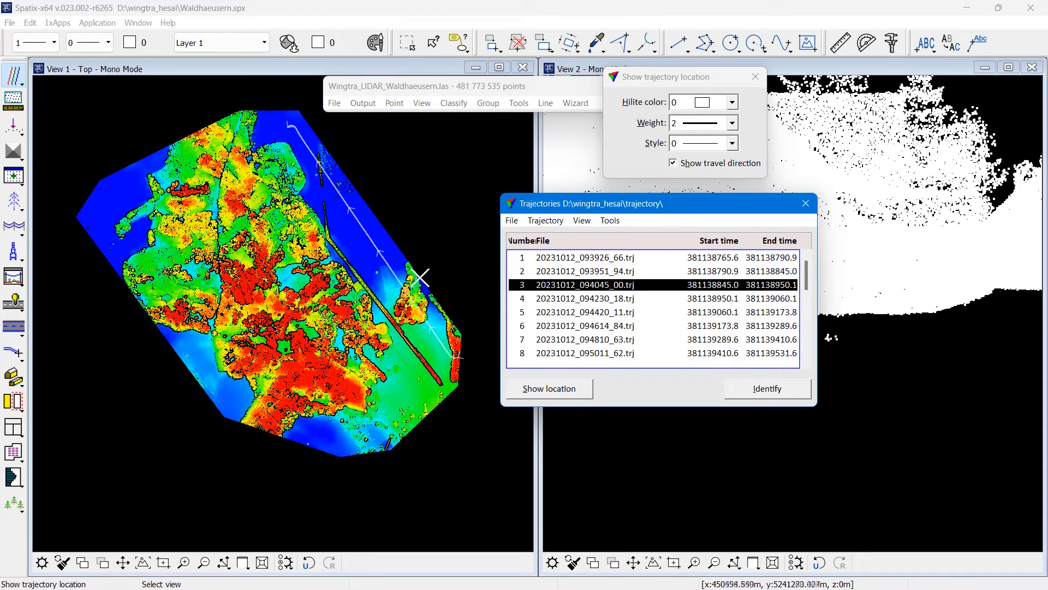
click(549, 299)
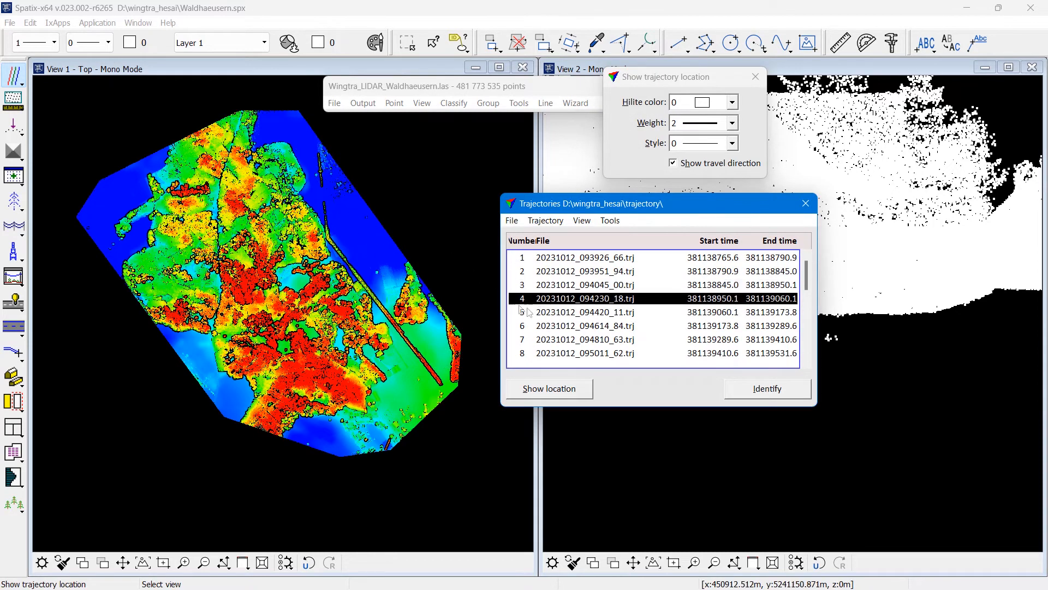
click(531, 312)
click(534, 326)
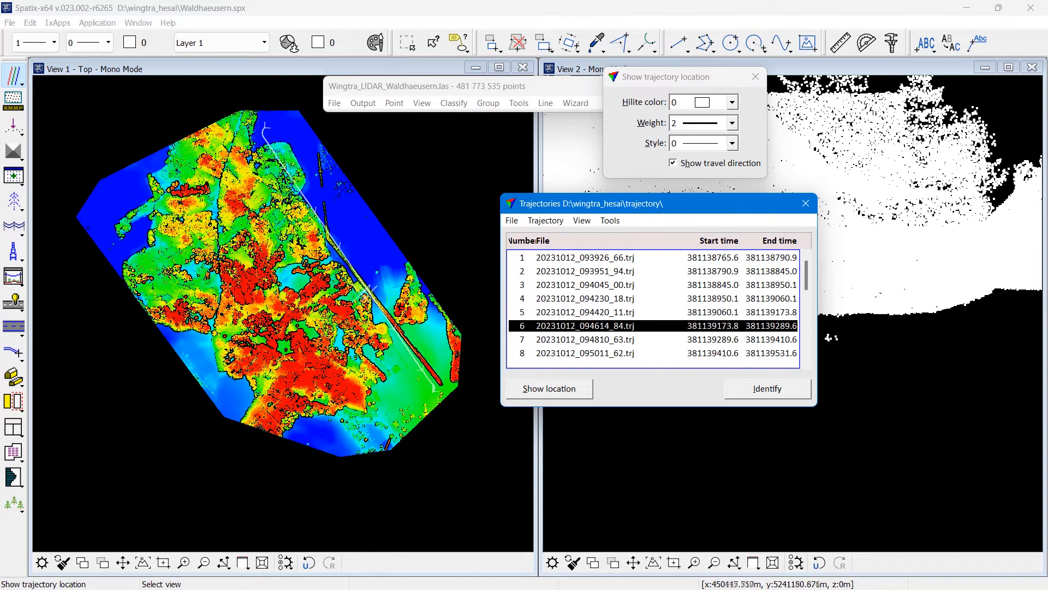
click(535, 340)
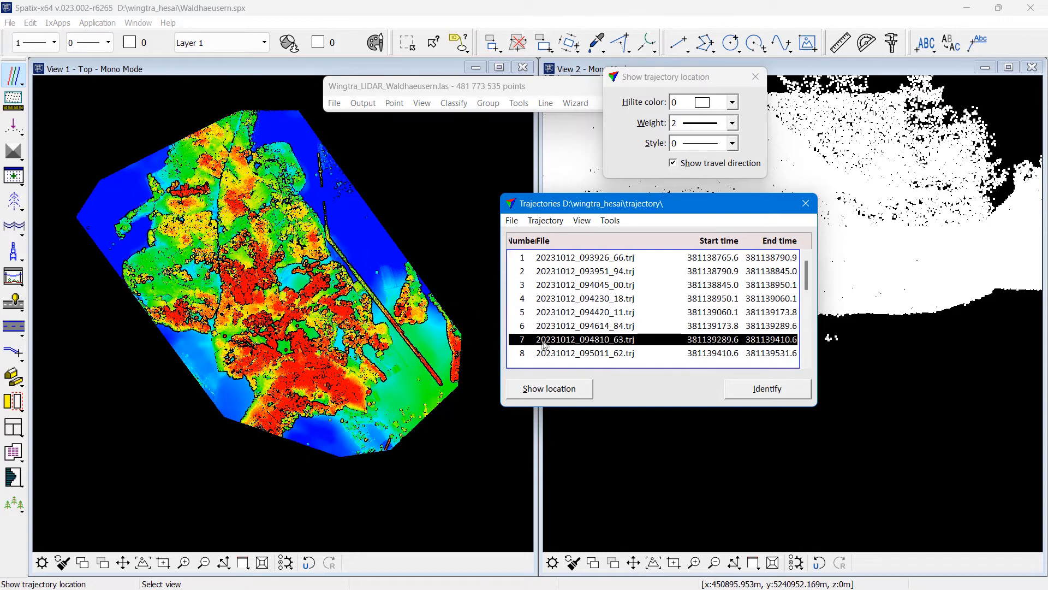
click(568, 353)
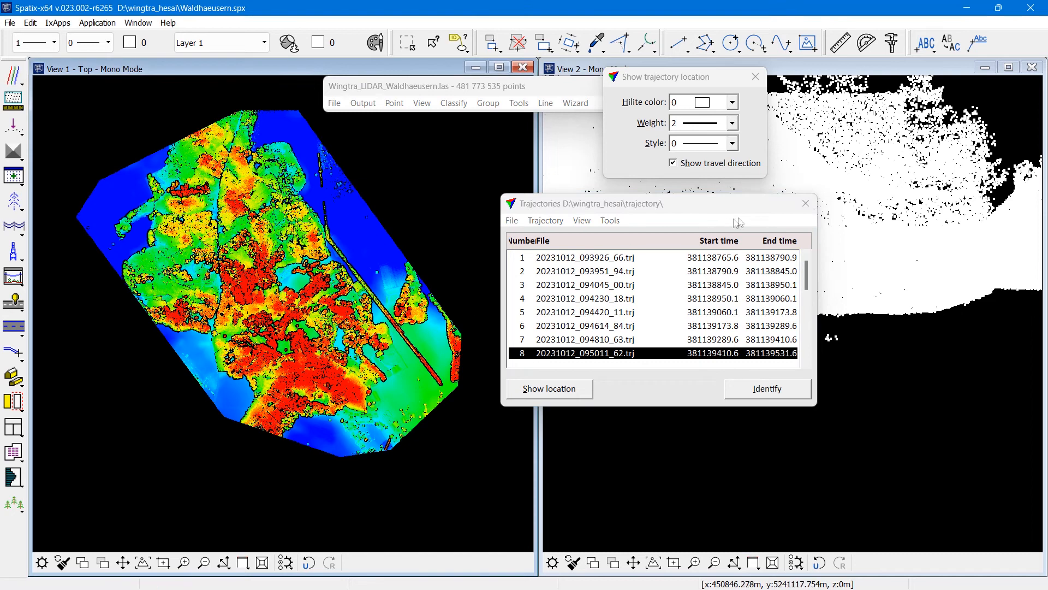
click(806, 204)
- Color the point cloud in view 1 by Line+intensity
click(422, 104)
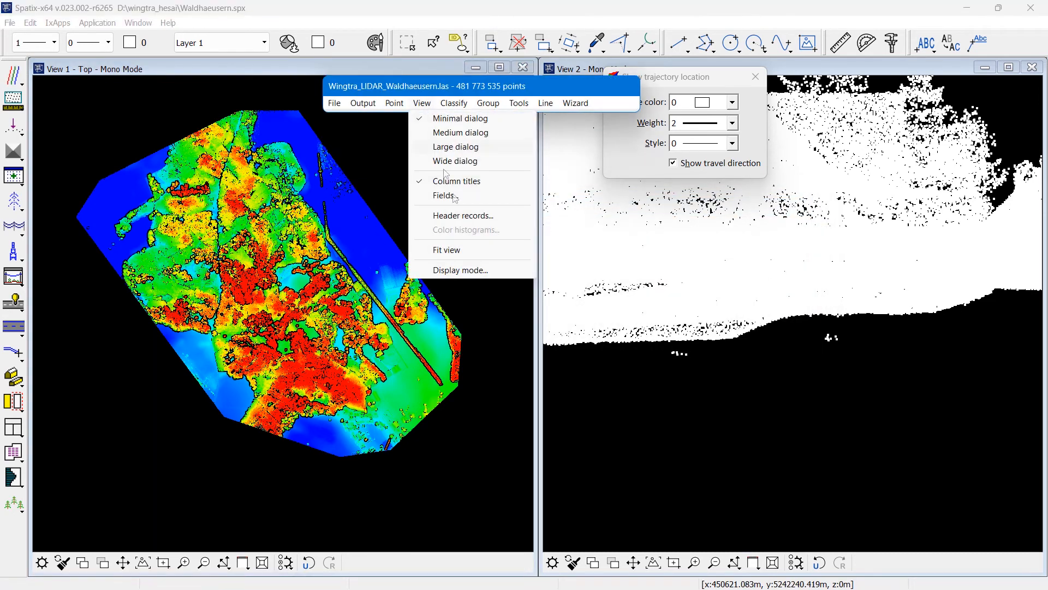
click(469, 271)
click(579, 242)
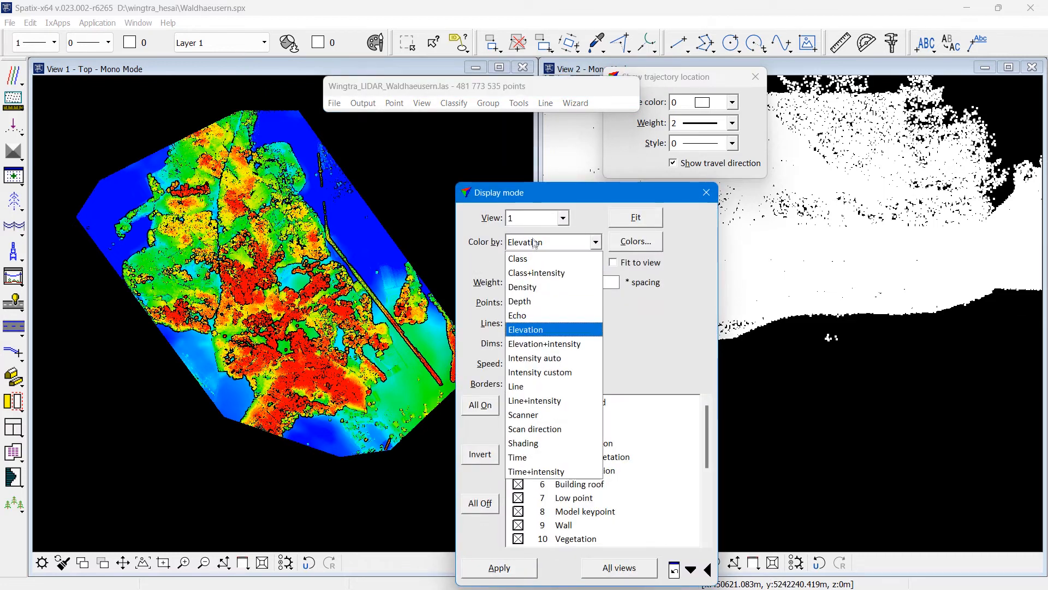
click(542, 401)
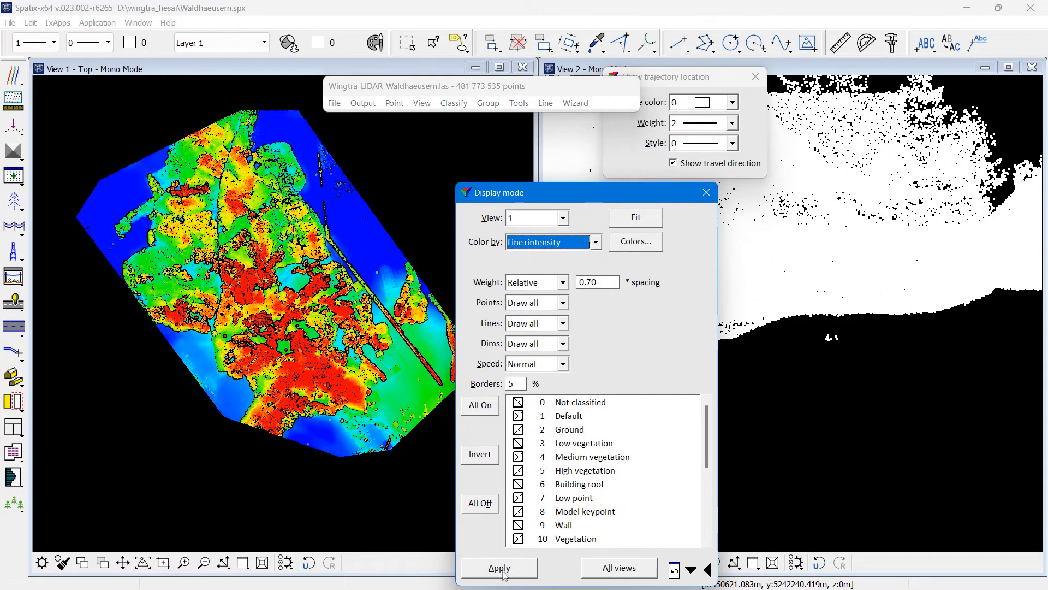
click(499, 568)
- Color the point cloud in view 2 by Line and close the display settings
click(522, 217)
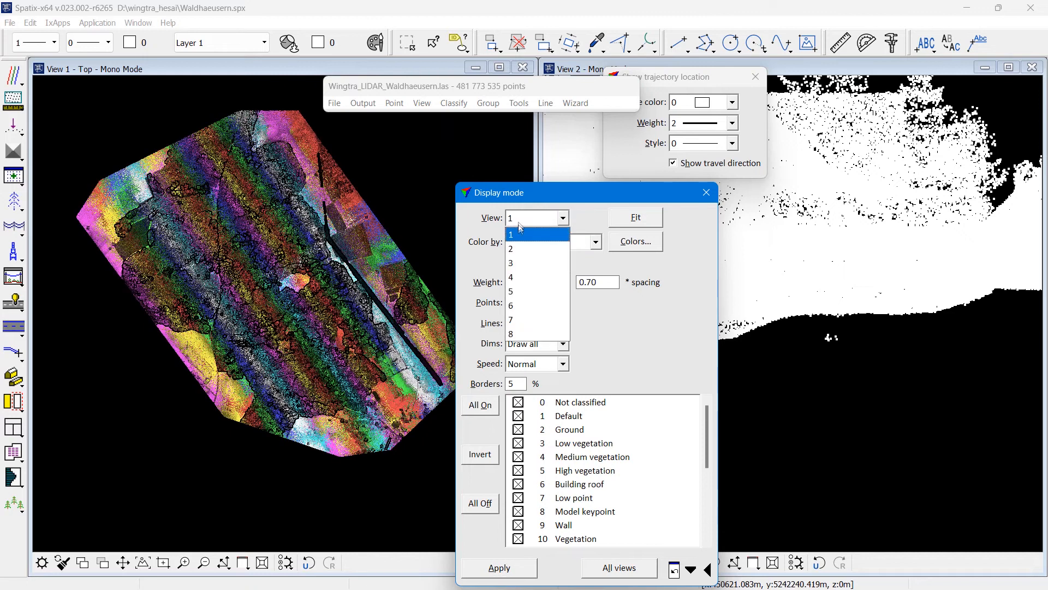
click(519, 249)
click(525, 244)
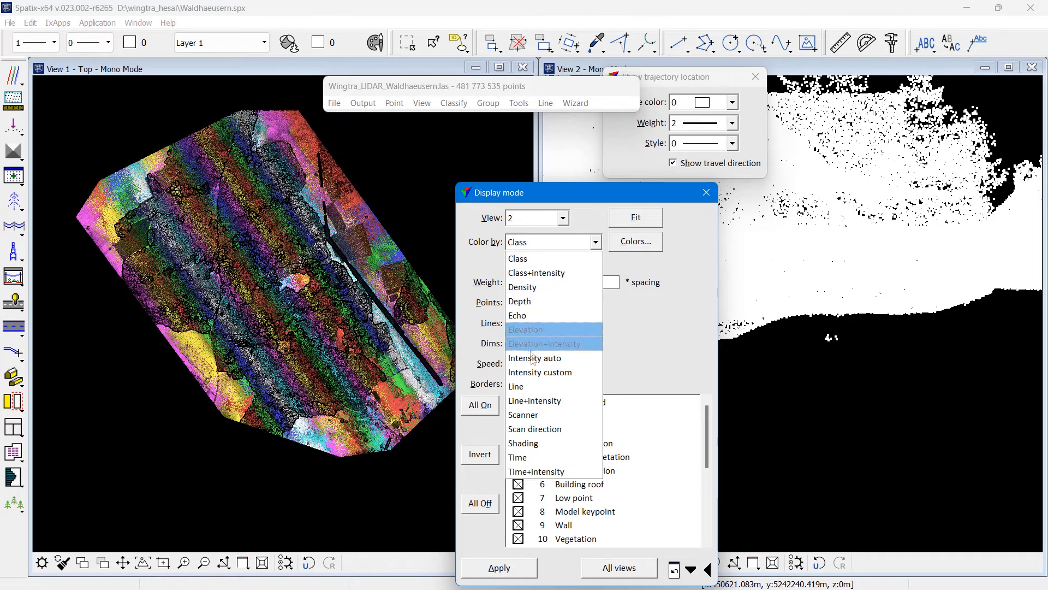
click(533, 387)
click(529, 569)
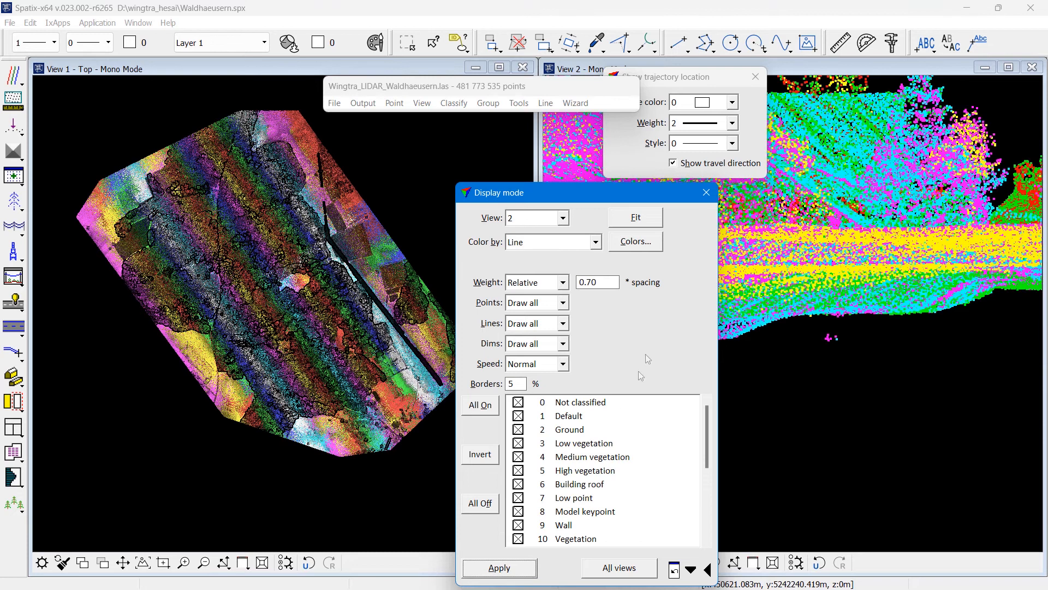
click(707, 193)
- Draw a vertical section with a fixed depth of 0.1 across the open field in the southeast of the point cloud, shown enlarged in view 2
click(13, 106)
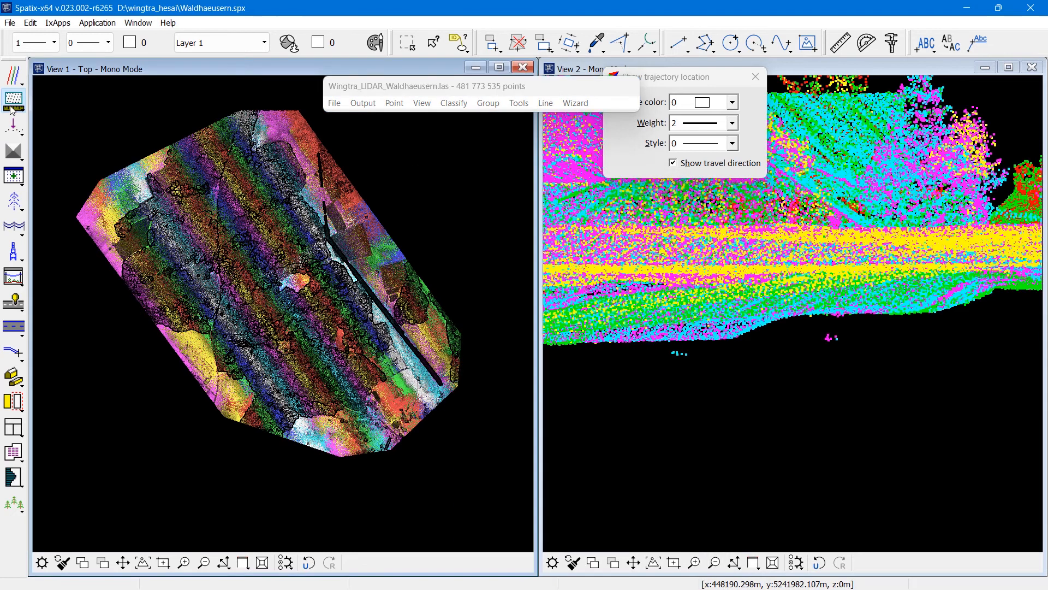
click(33, 102)
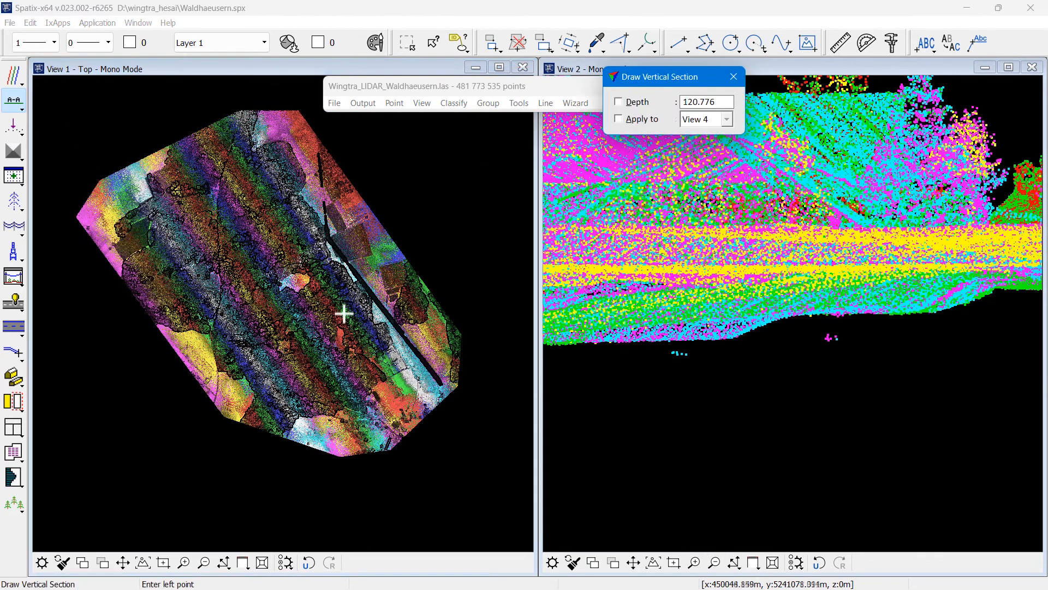
click(401, 383)
click(408, 378)
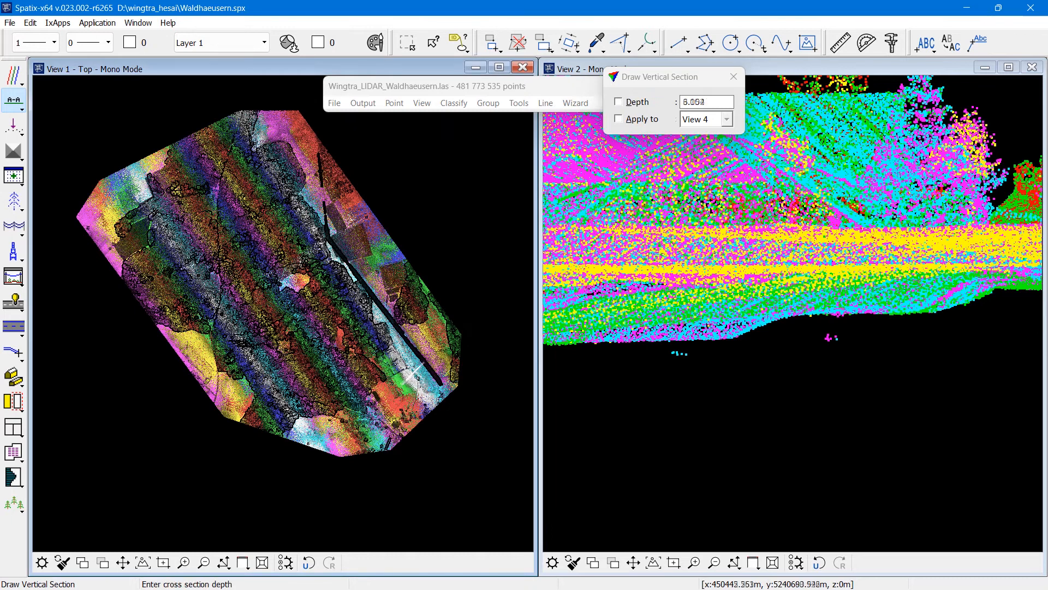
click(619, 103)
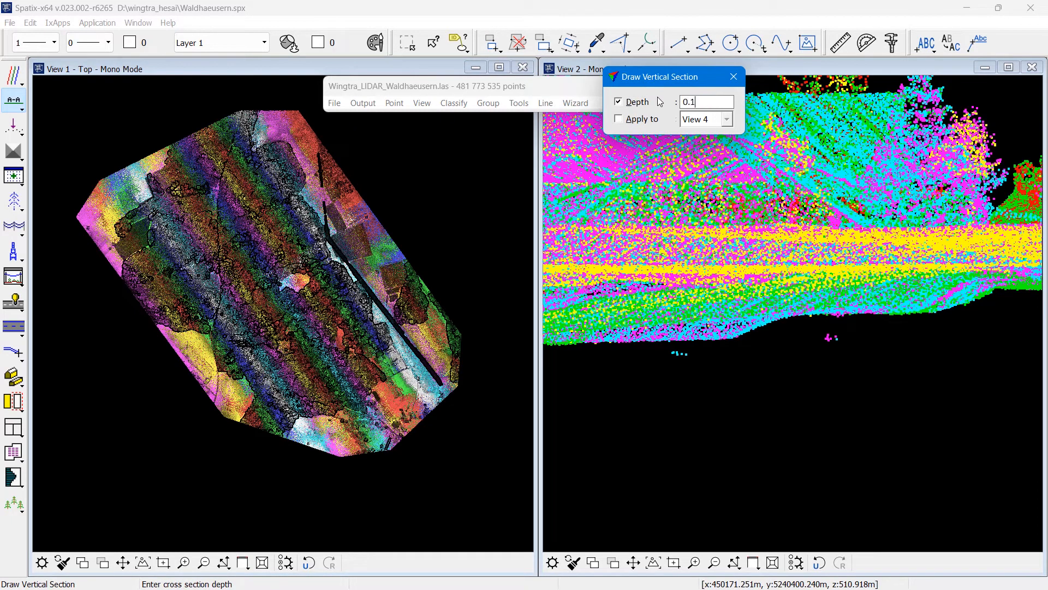
click(408, 357)
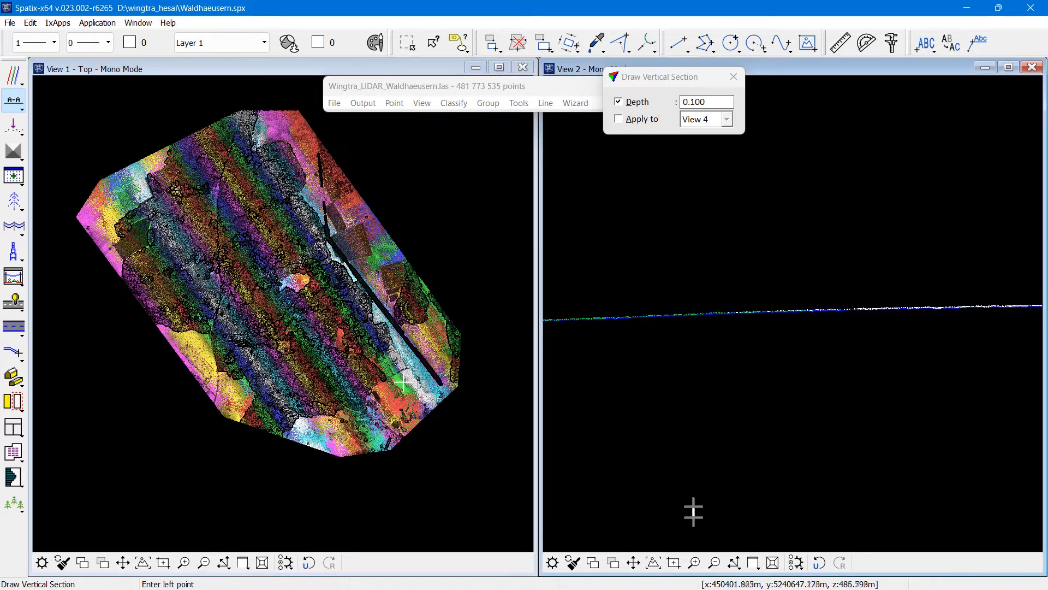
click(694, 562)
click(829, 331)
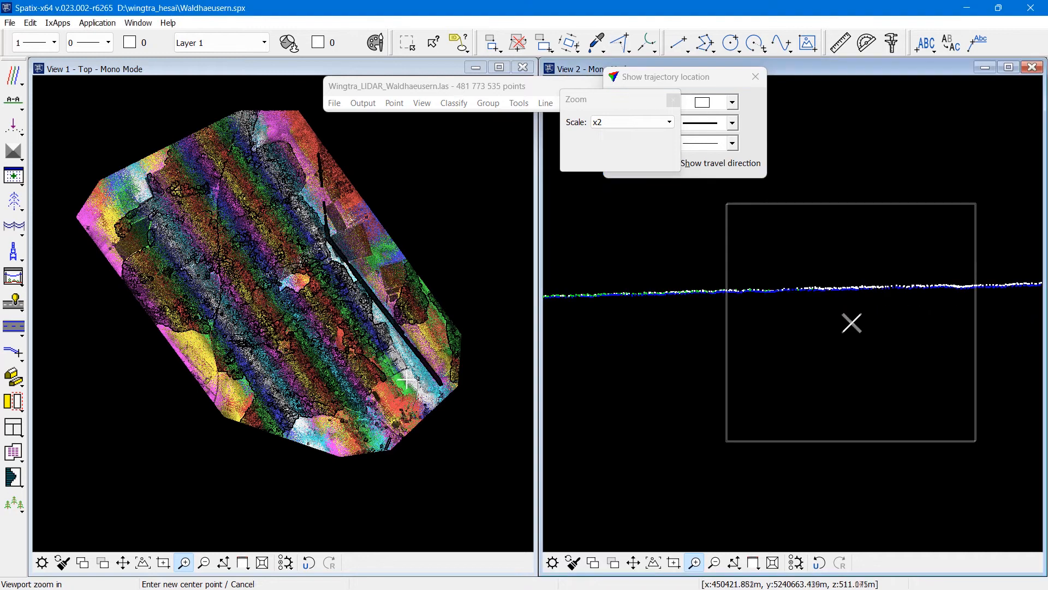
click(795, 298)
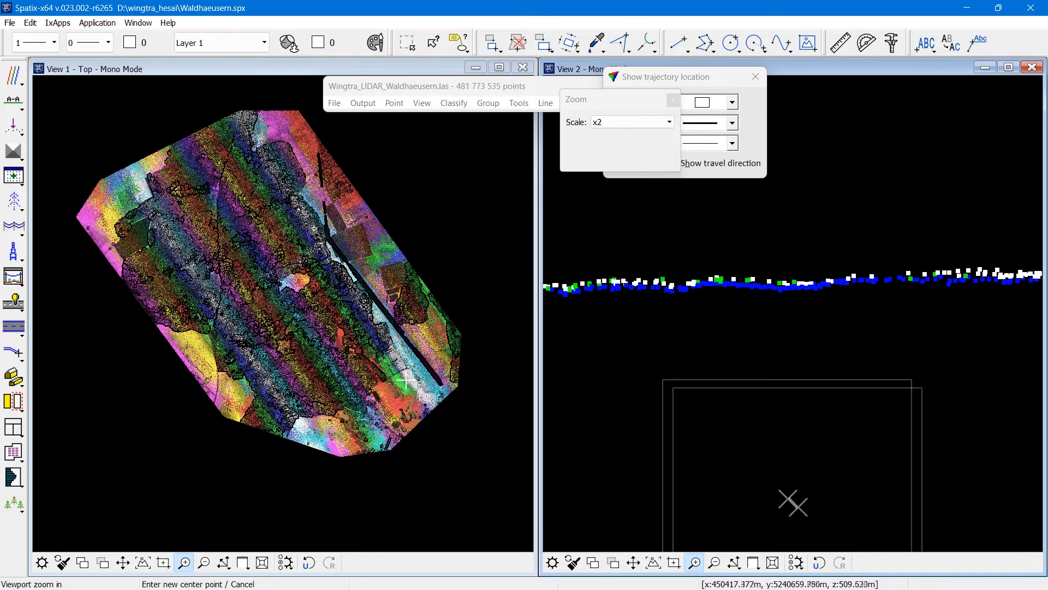
- Shorten view 2 to about half its height and place a new mono view in the free space below it
drag(855, 575, 856, 302)
click(139, 24)
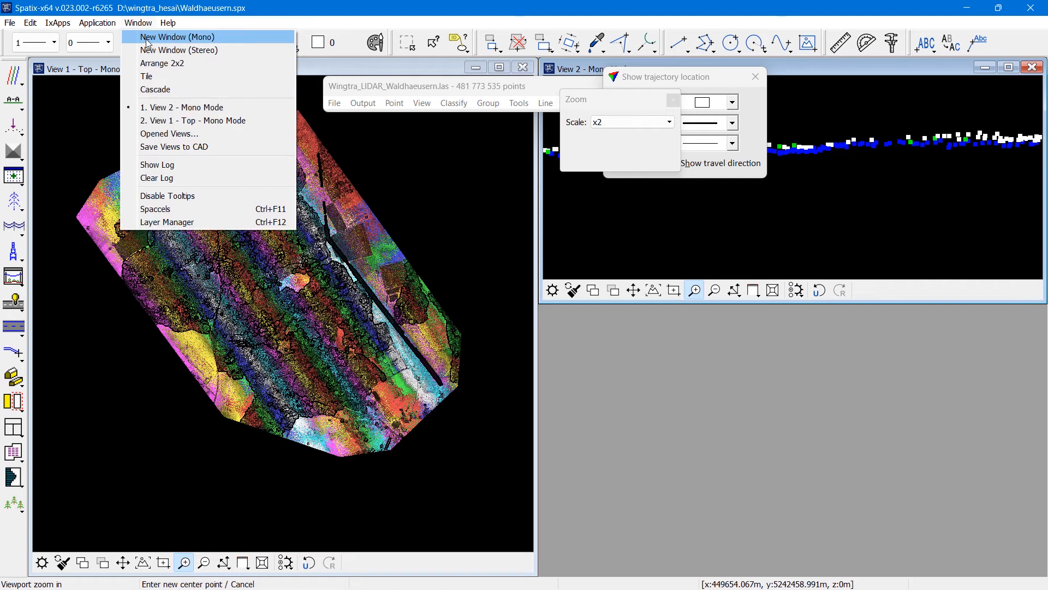
click(149, 38)
drag(343, 328, 848, 324)
- Draw a vertical section with 0.100 depth across the small gabled building north of the field and show it in view 3
click(194, 565)
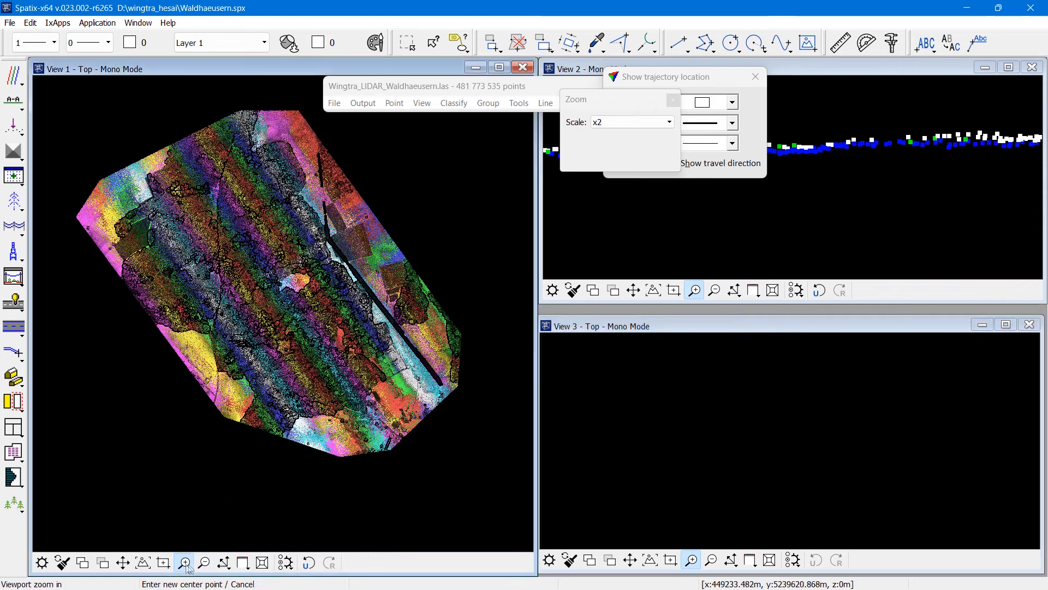
click(353, 400)
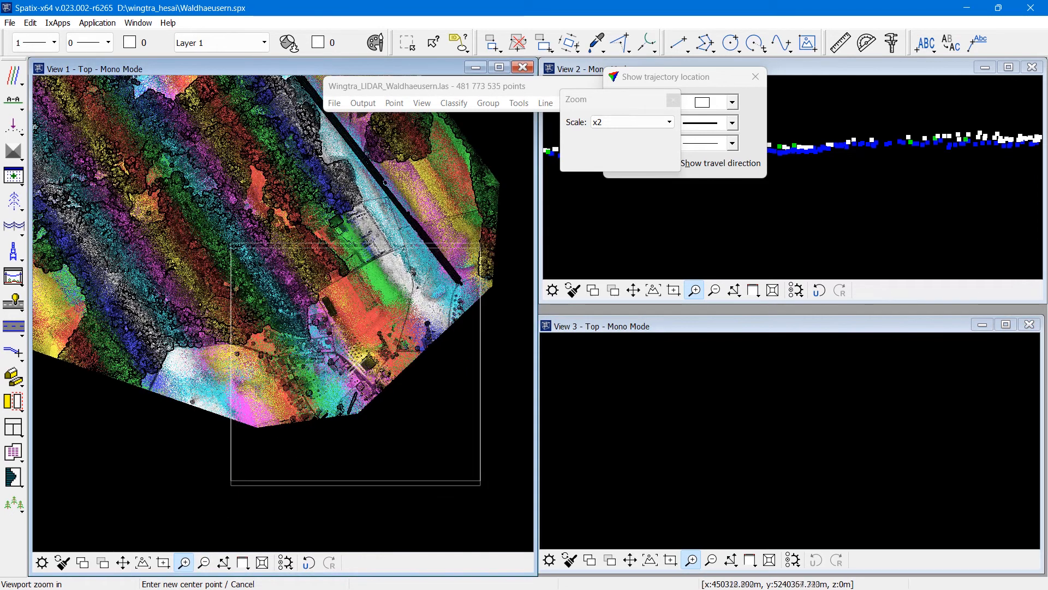
click(360, 376)
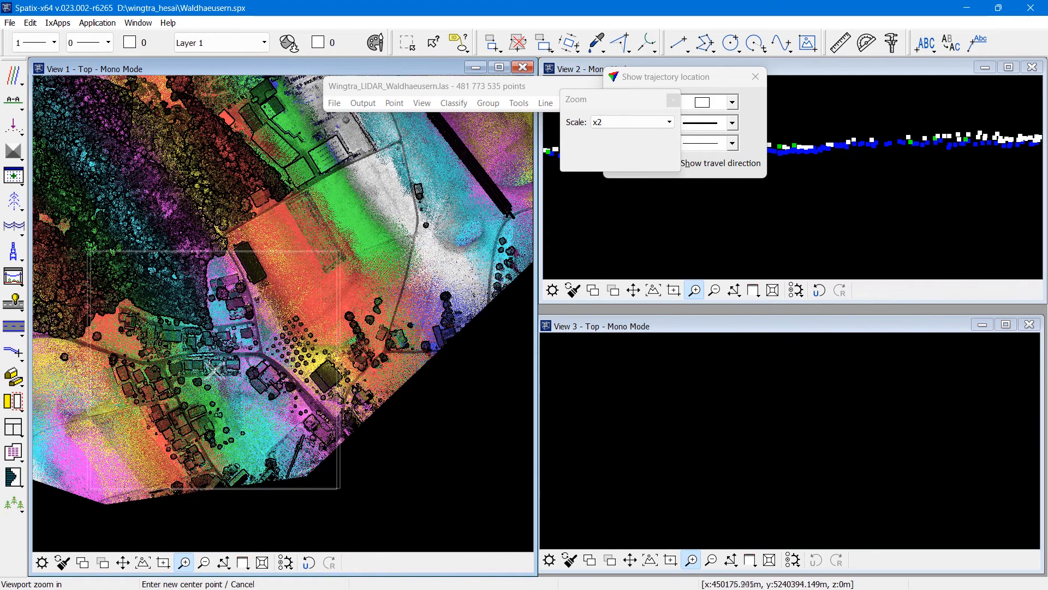
click(280, 175)
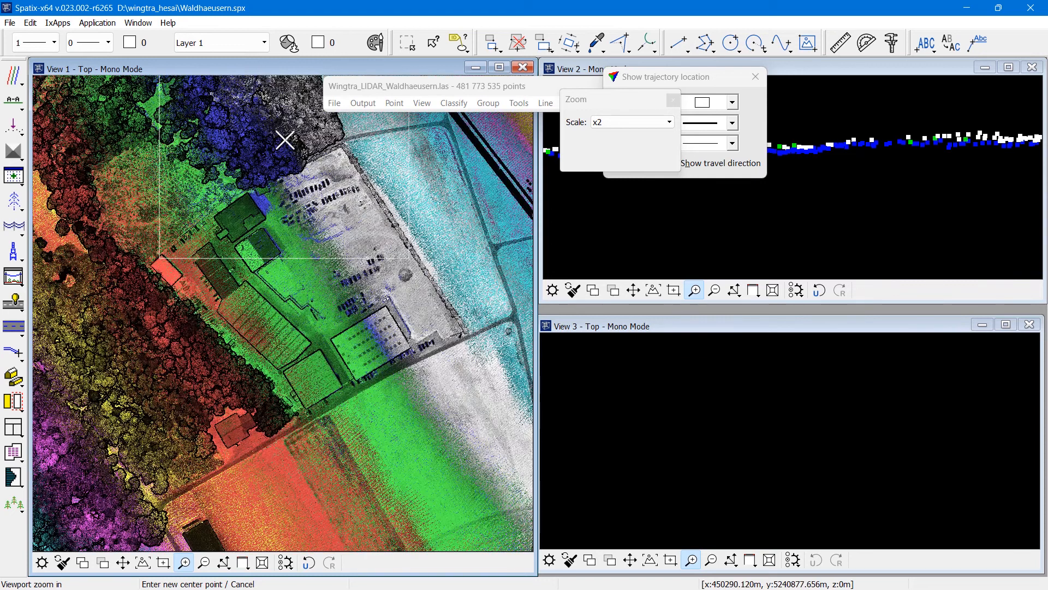
click(13, 100)
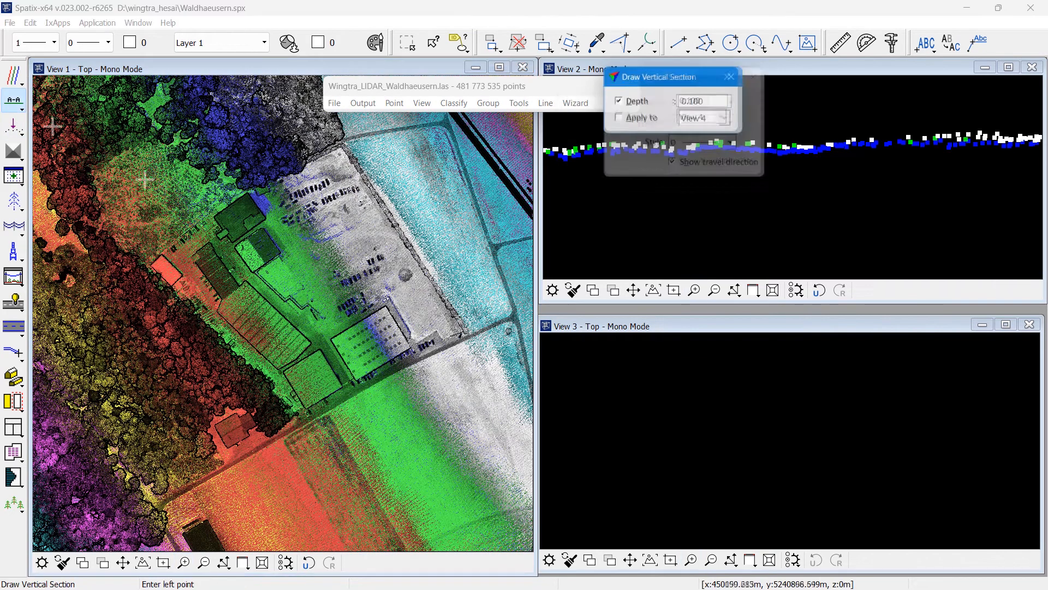
click(240, 263)
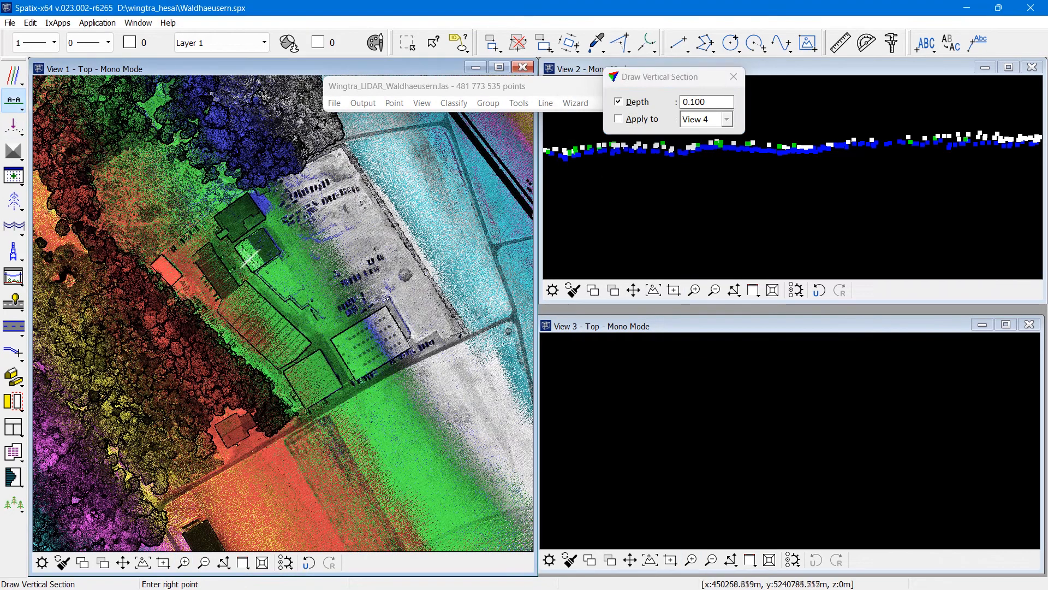
click(277, 239)
click(277, 239)
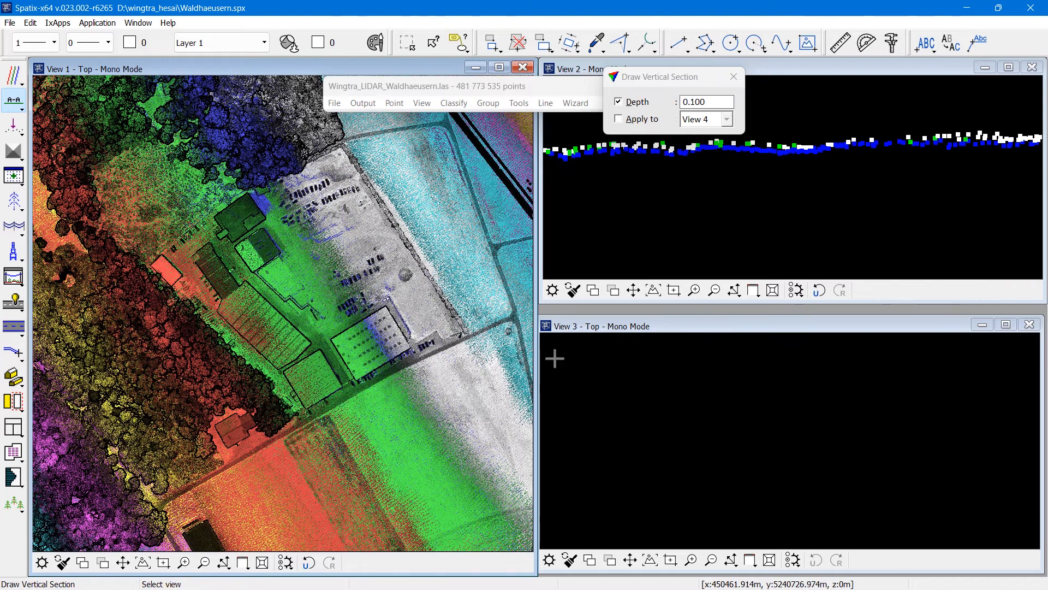
click(598, 387)
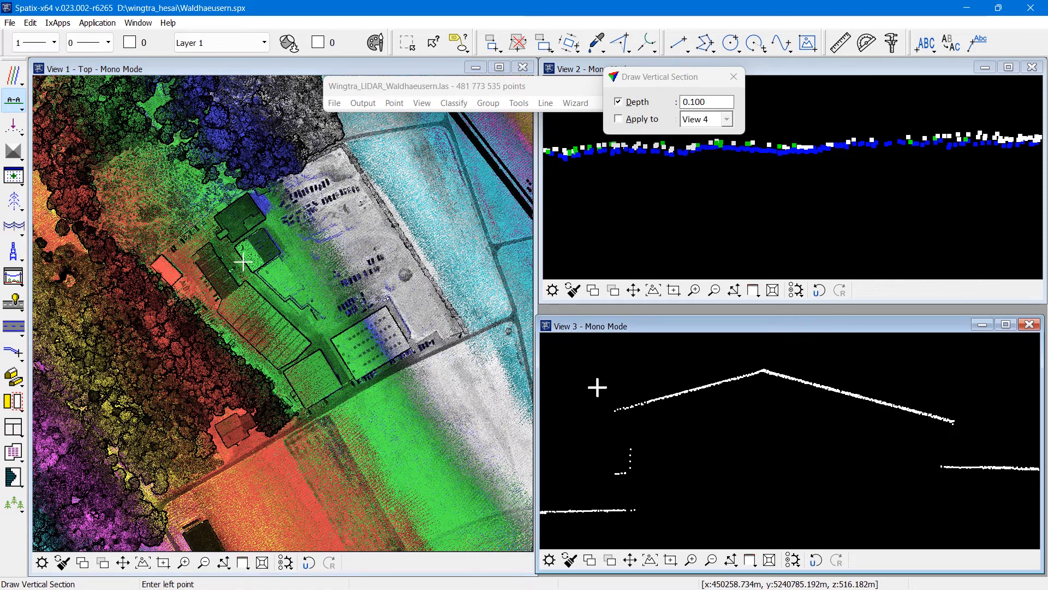
- Color the roof section in view 3 by Line and close the display settings
click(421, 103)
click(462, 269)
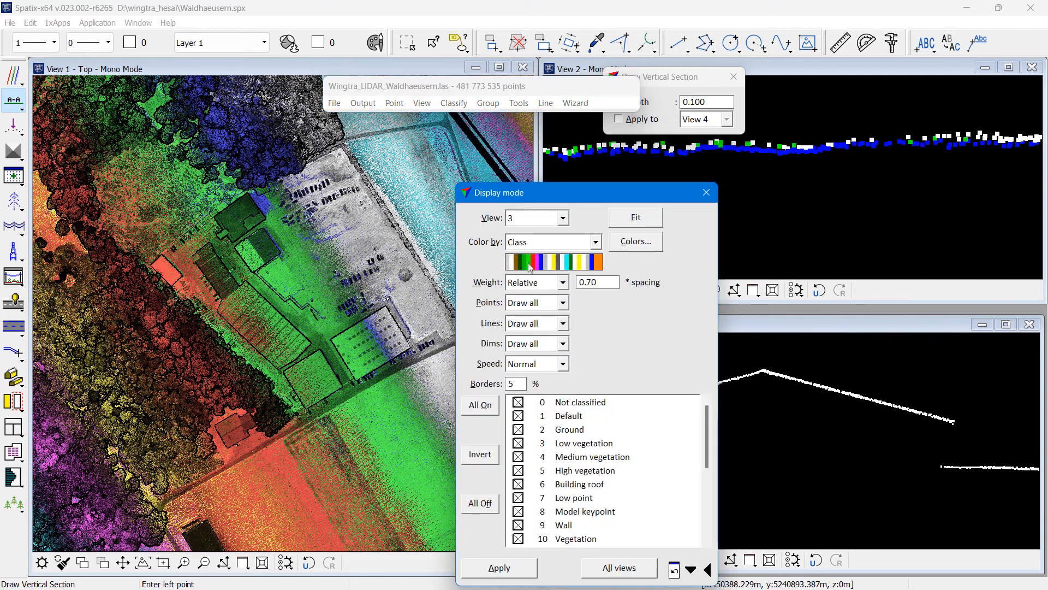
click(527, 243)
click(523, 386)
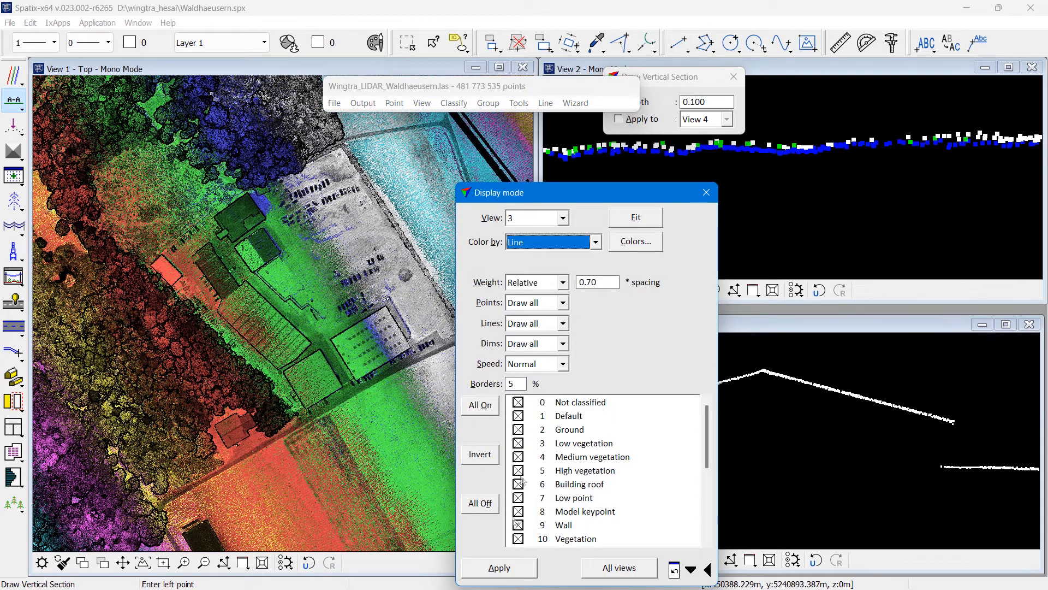
click(517, 568)
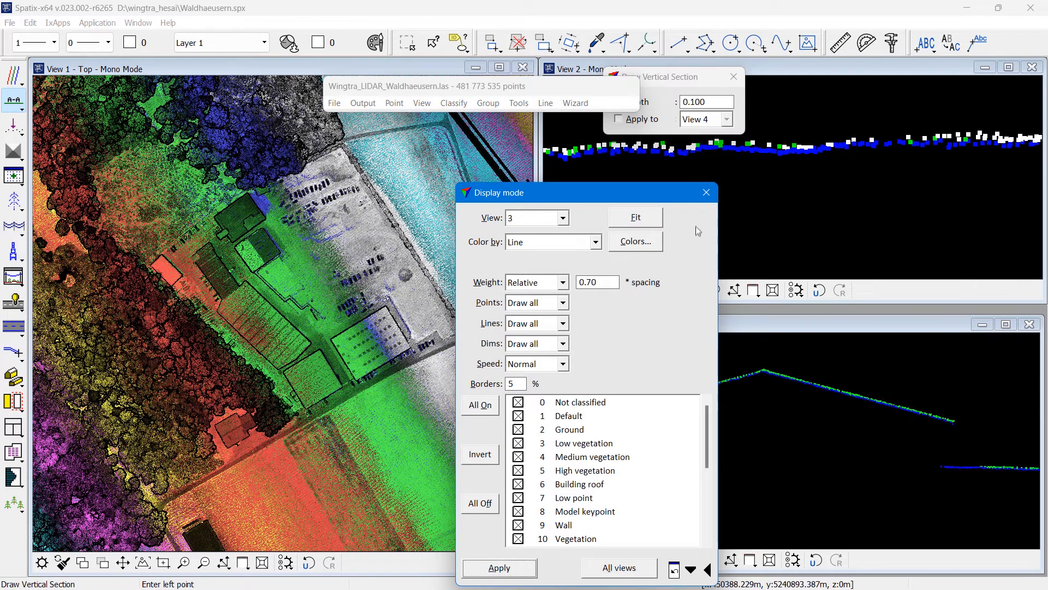
click(707, 192)
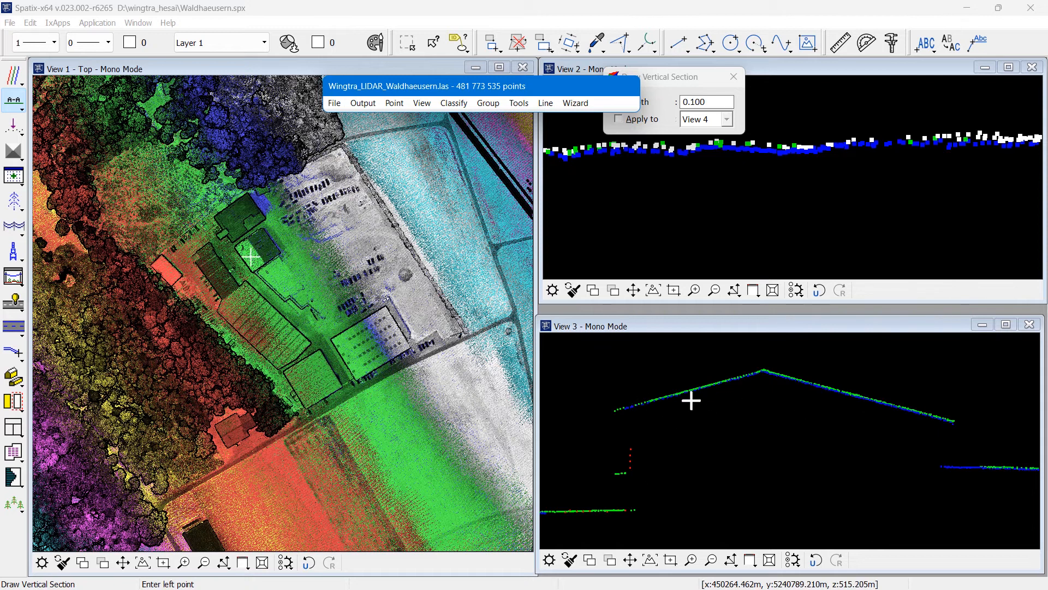
- Set up drone data processing with Match passes enabled and Split trajectory disabled
click(575, 104)
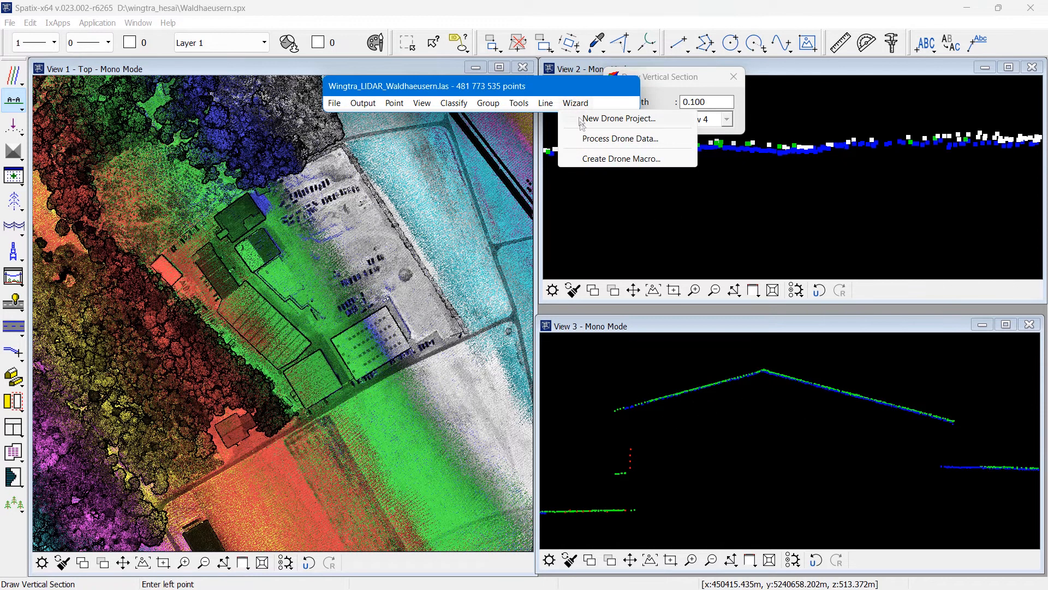
click(601, 138)
click(468, 156)
click(459, 117)
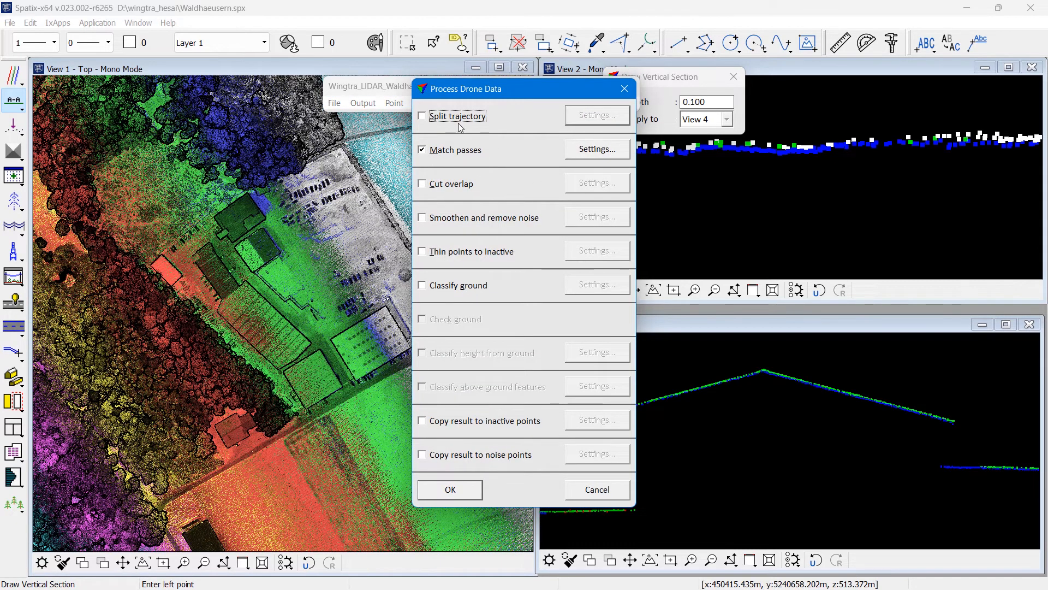
- Set the Match passes limits to 0.50 m max xy mismatch and 0.25 m max z mismatch
click(586, 153)
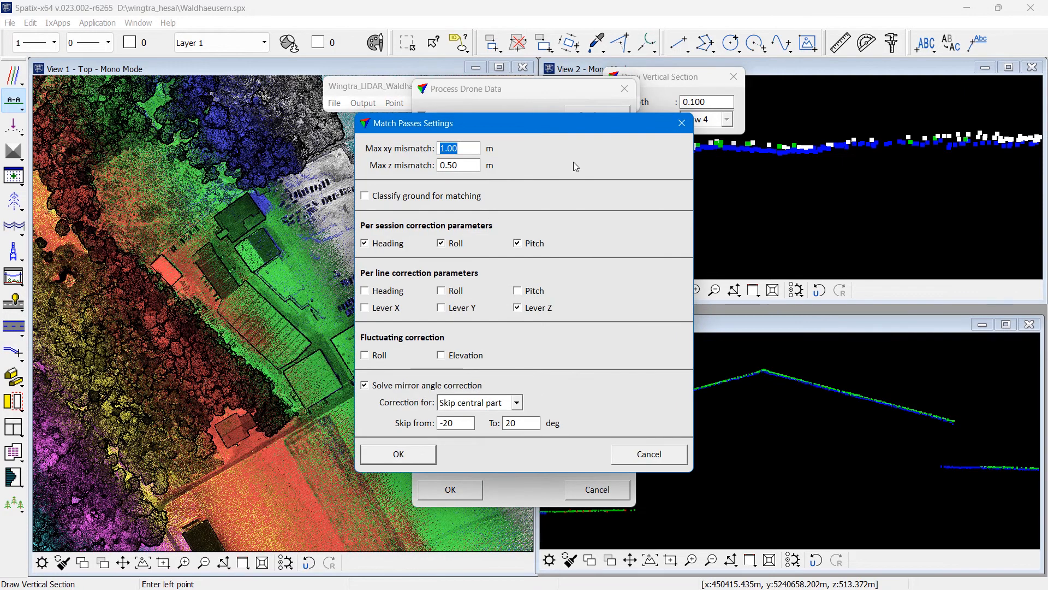
text(0.50)
key(Tab)
text(0.24)
key(BackSpace)
text(5)
key(Tab)
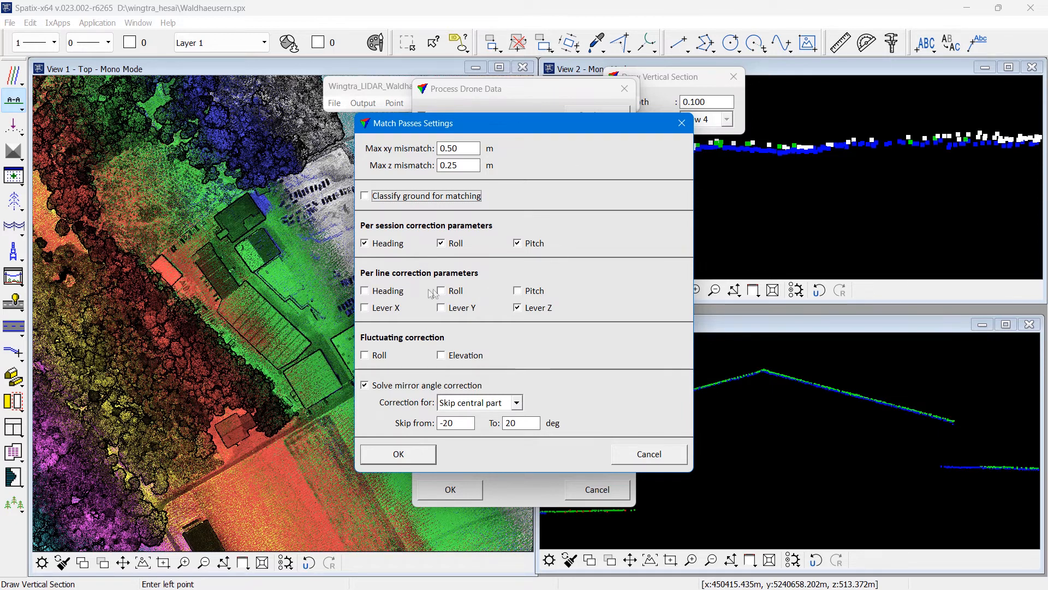
- Run Match passes with per line Heading and Roll correction added and mirror angle correction turned off
click(391, 291)
click(440, 291)
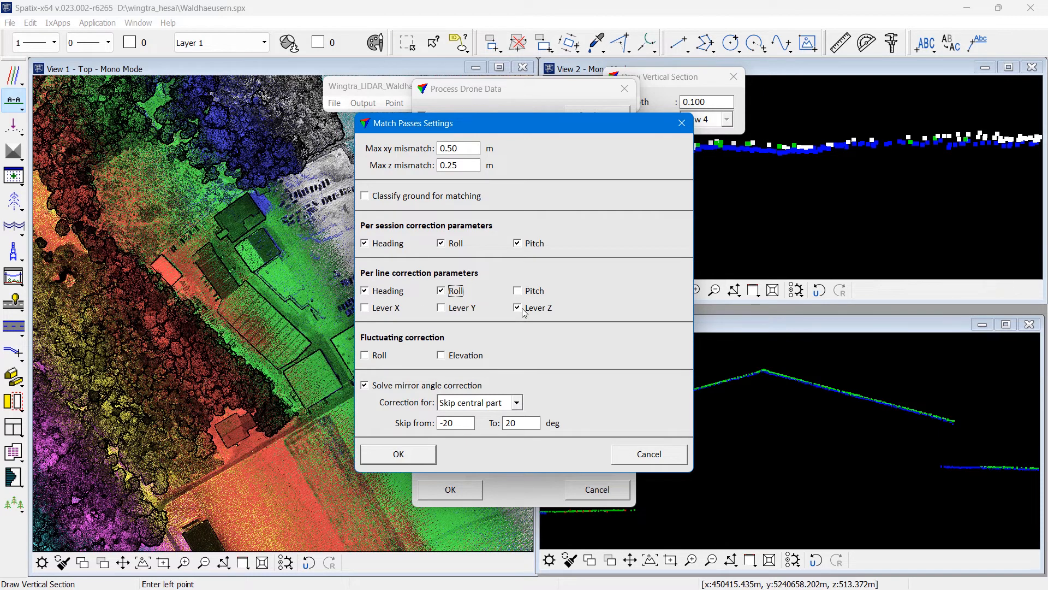
click(414, 386)
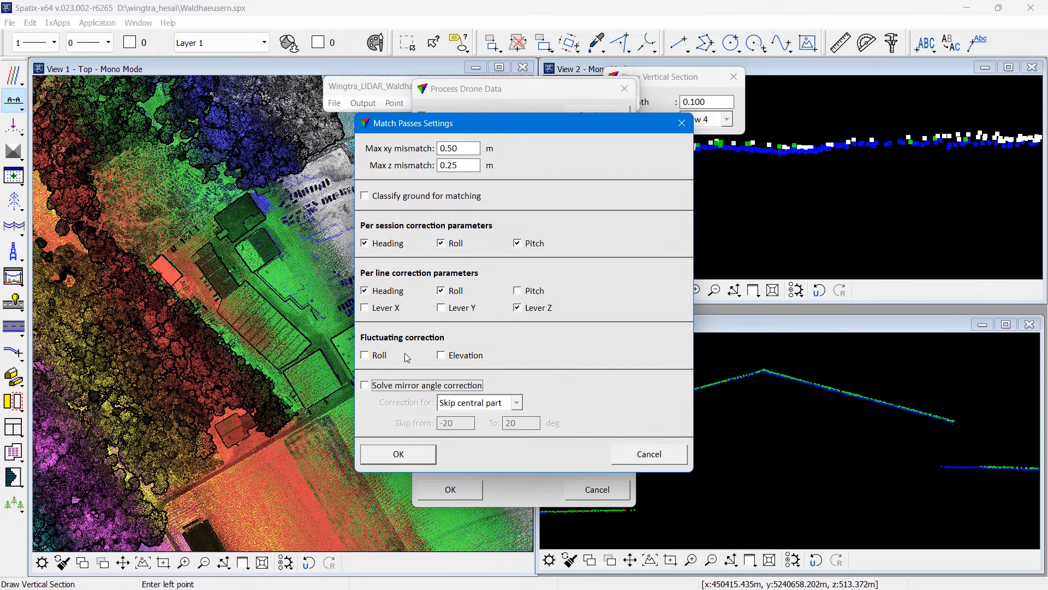
click(427, 456)
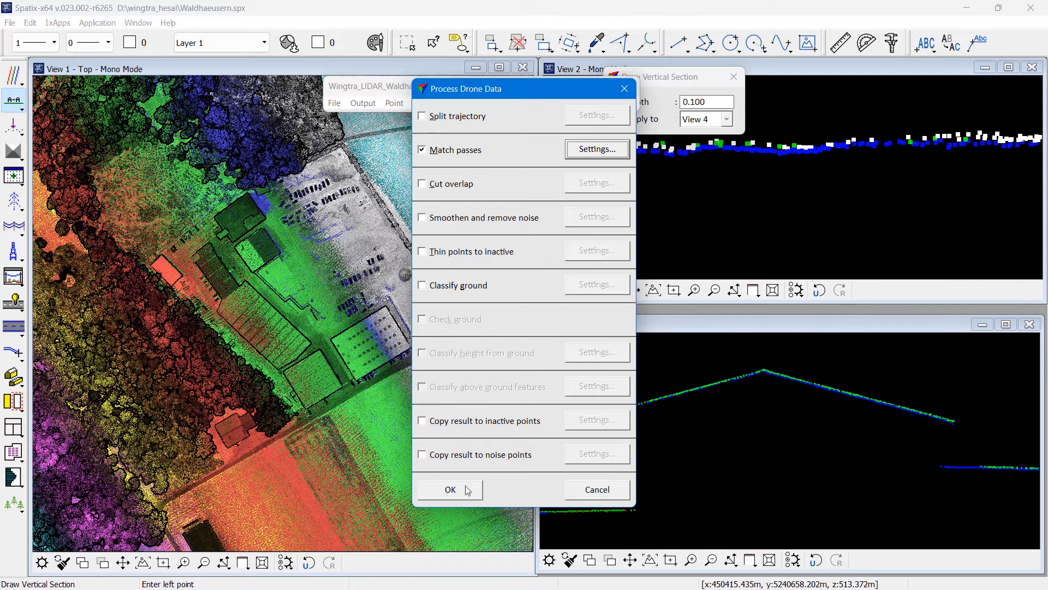
click(467, 492)
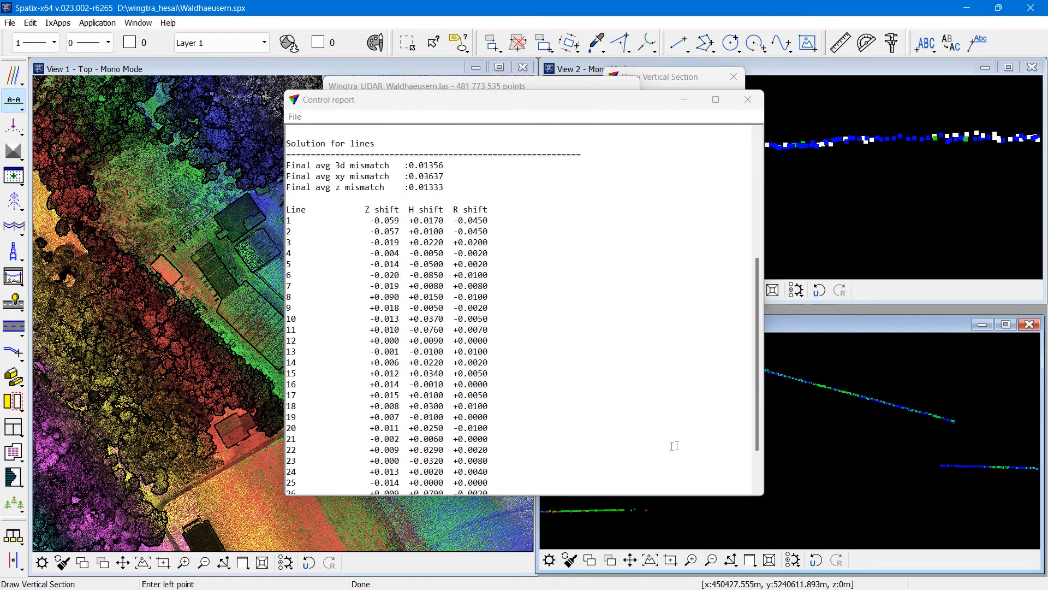
- Compare the matched sections with the control report, and examine the report's starting and final mismatches in the session solution
drag(643, 99, 342, 133)
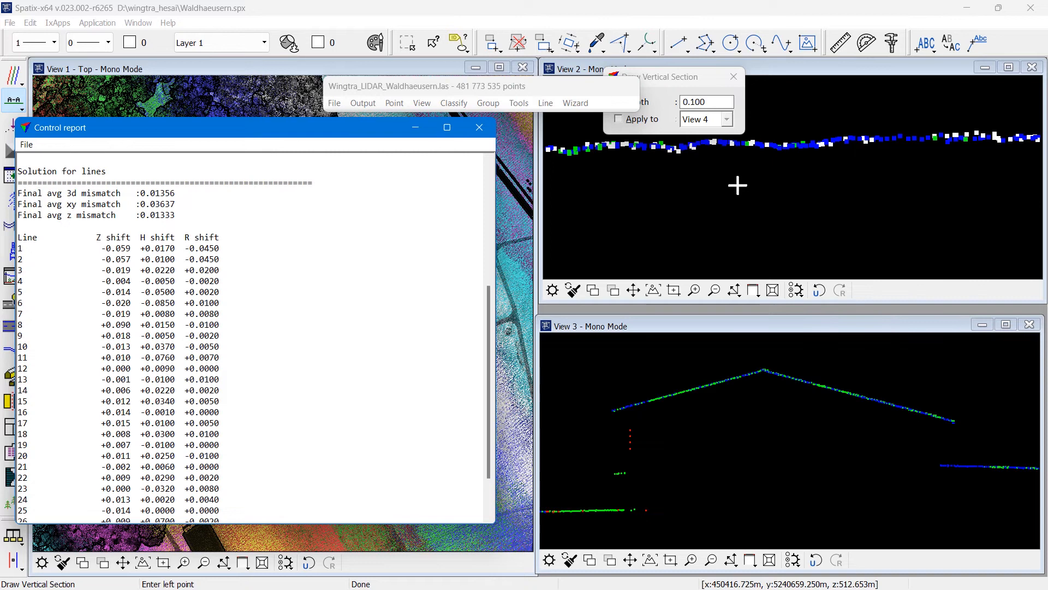
drag(349, 132, 768, 150)
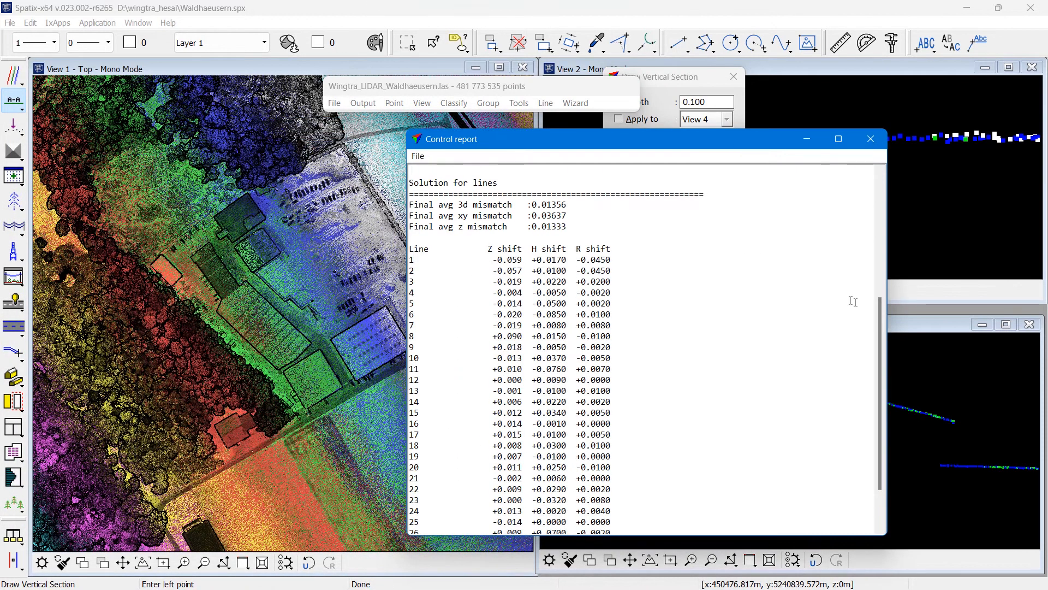
drag(887, 325, 735, 320)
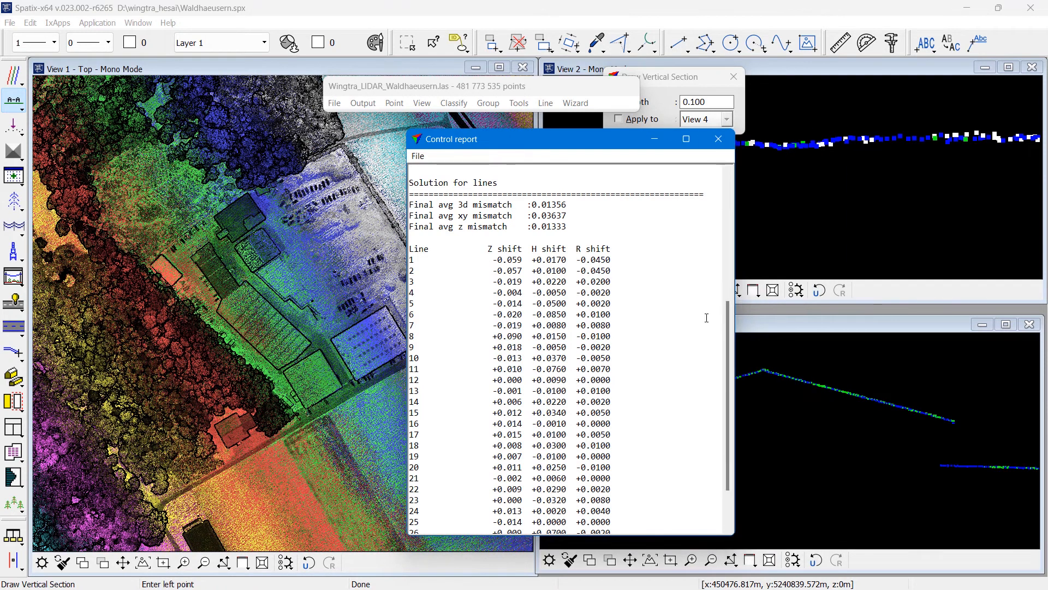
drag(731, 315, 730, 184)
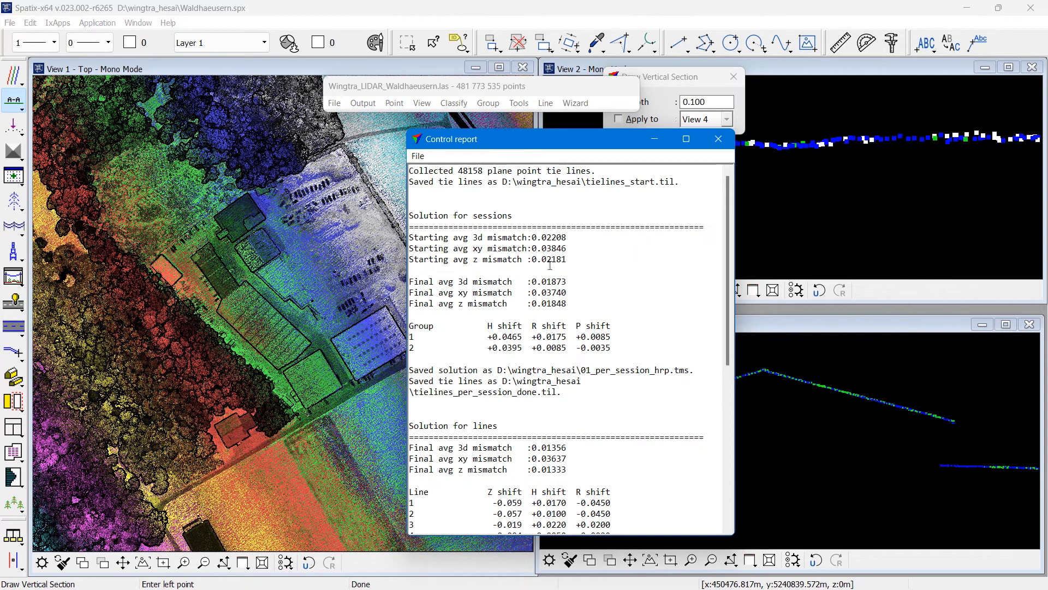
- Examine the control report's session shifts, final z mismatches and per-line Z shifts, and close the report
drag(532, 262, 569, 262)
drag(410, 337, 615, 349)
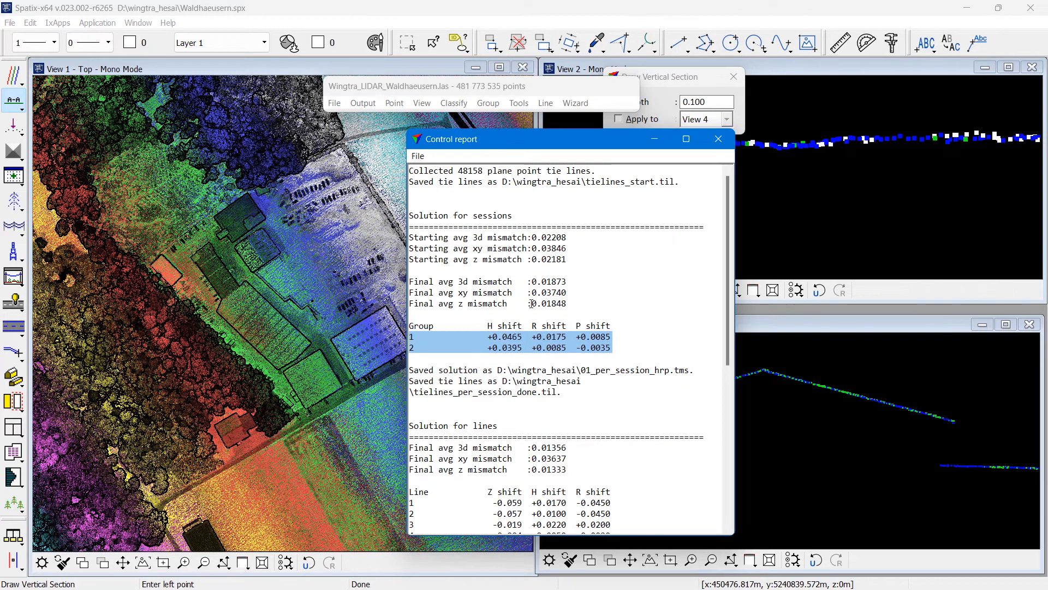
drag(531, 304, 595, 306)
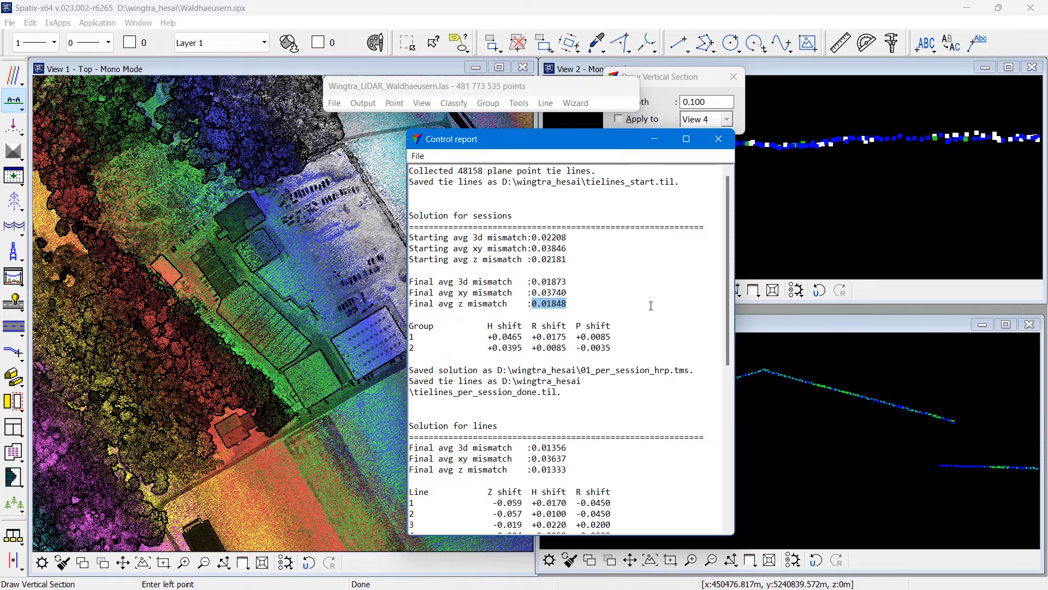
drag(728, 293, 732, 356)
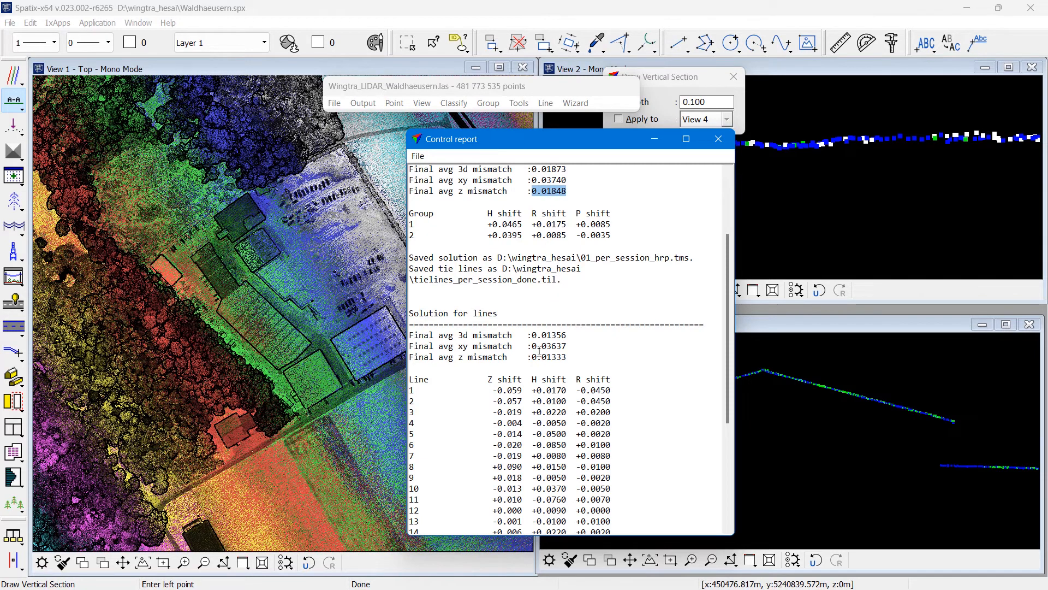
drag(532, 358, 570, 364)
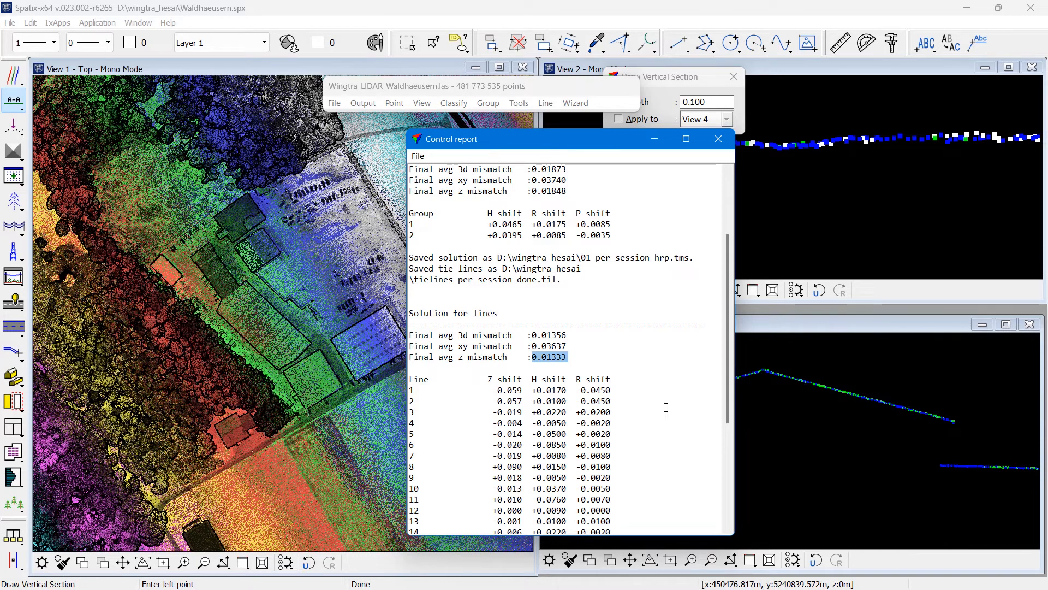
drag(726, 345, 732, 435)
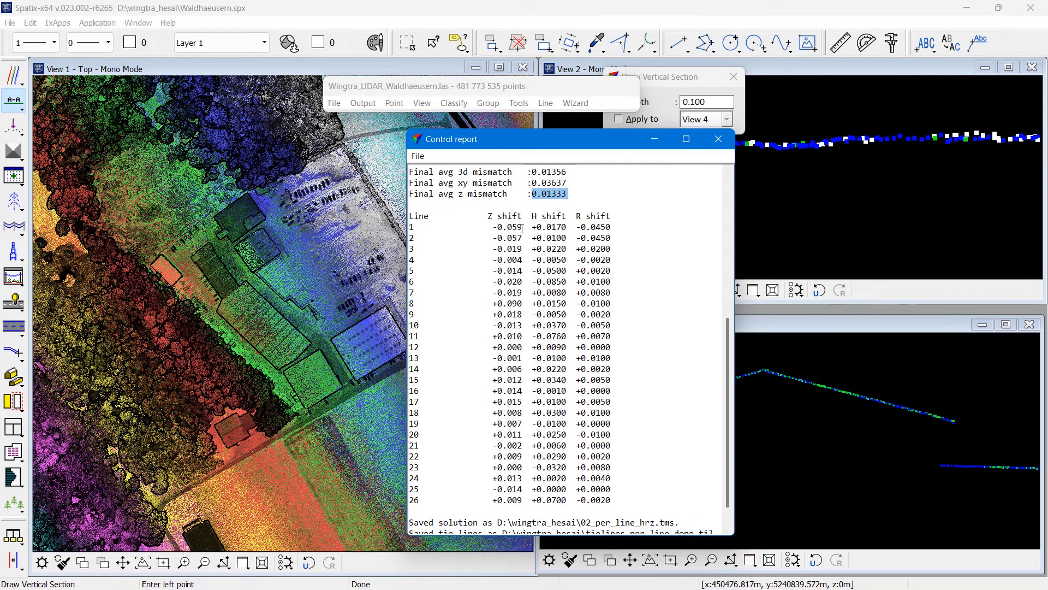
drag(498, 304, 521, 305)
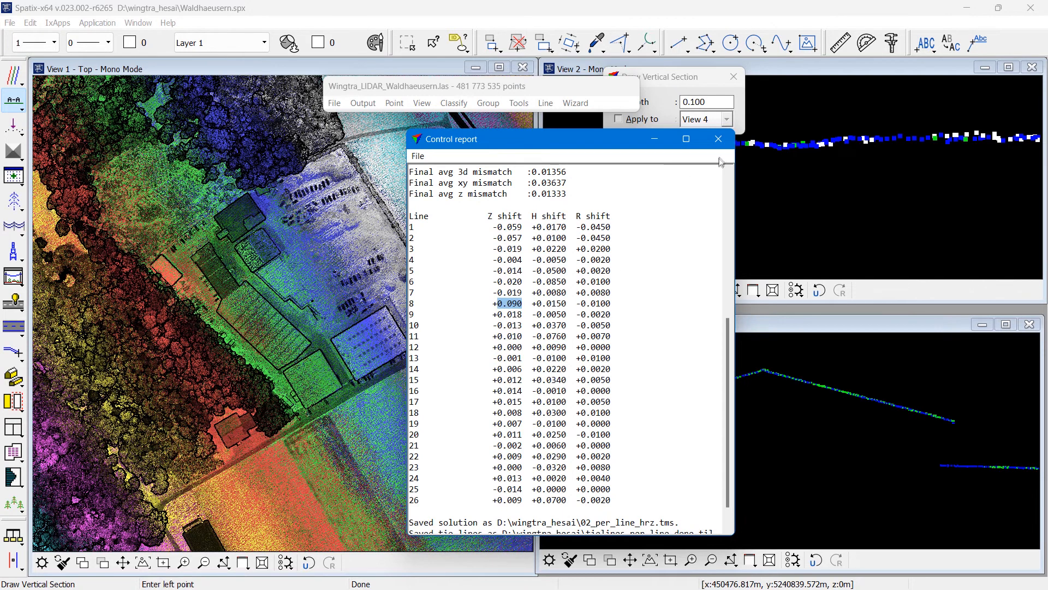
click(718, 140)
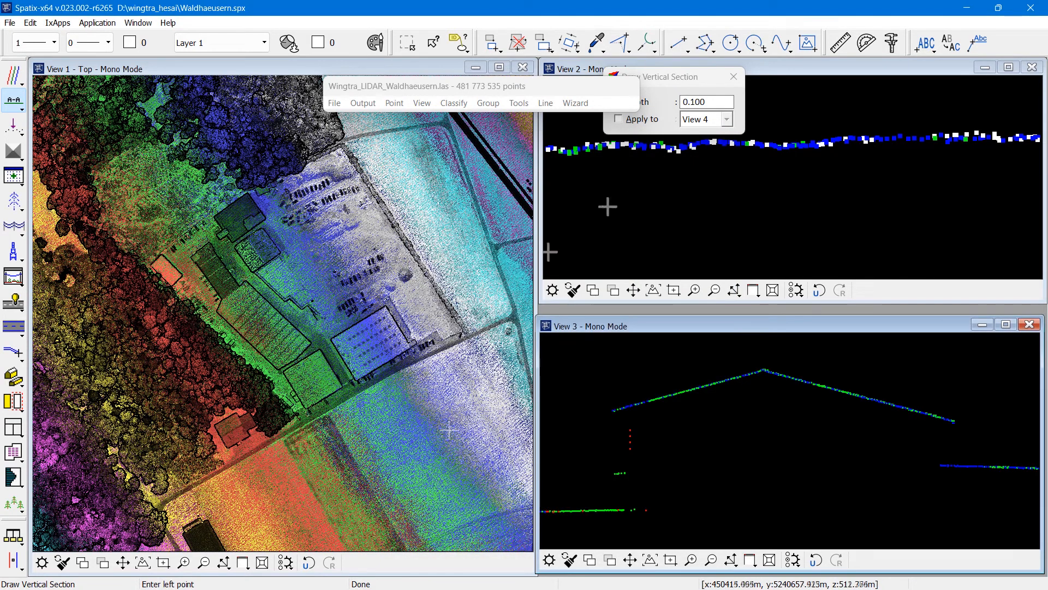
- Show the whole point cloud in View 1 and run drone data processing with Cut overlap enabled and Match passes disabled
click(204, 562)
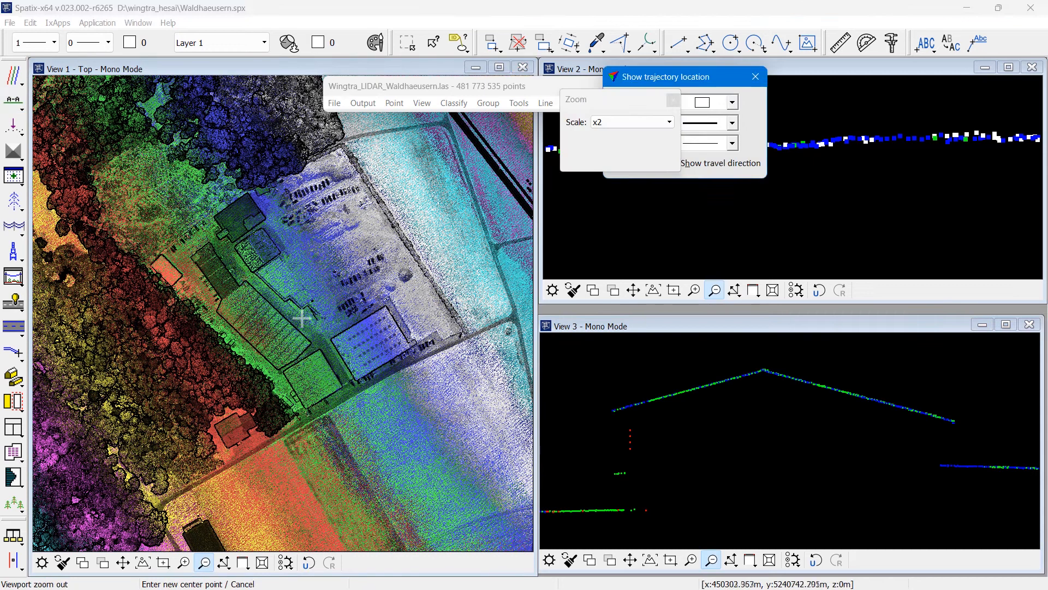
click(299, 314)
click(240, 229)
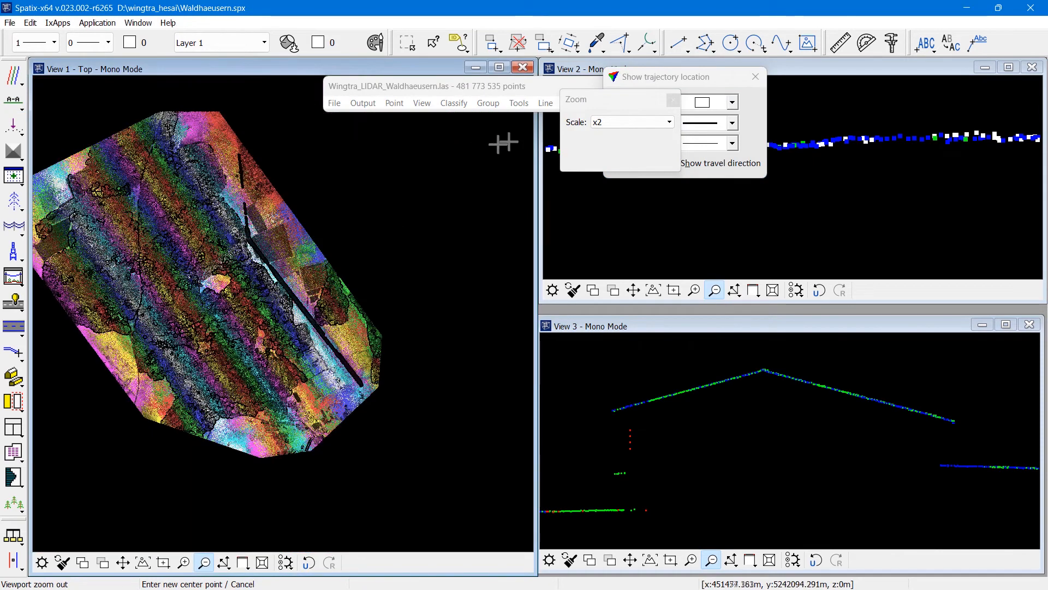
click(564, 96)
click(575, 103)
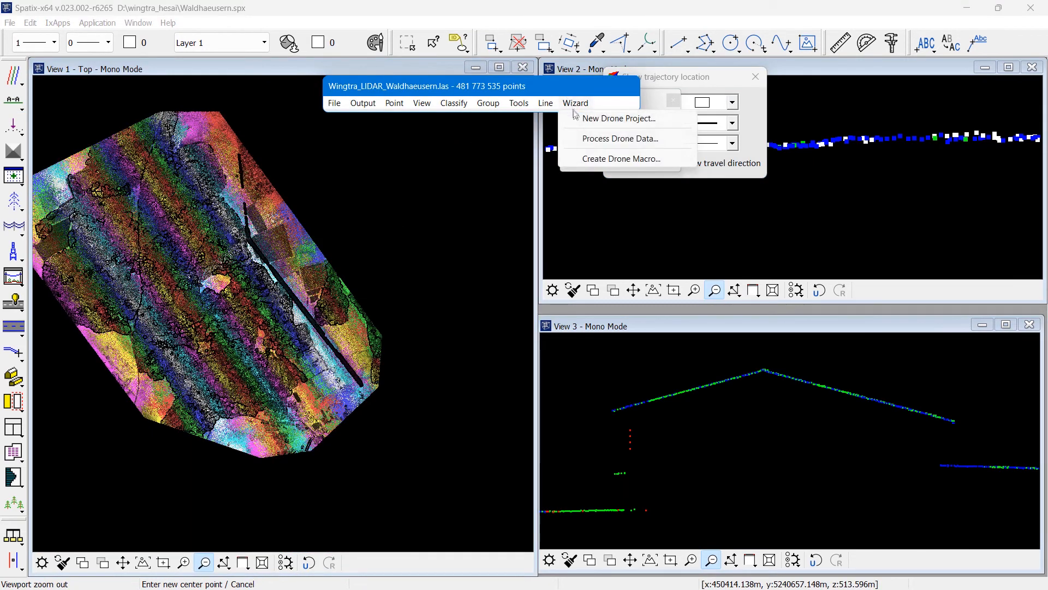
click(584, 141)
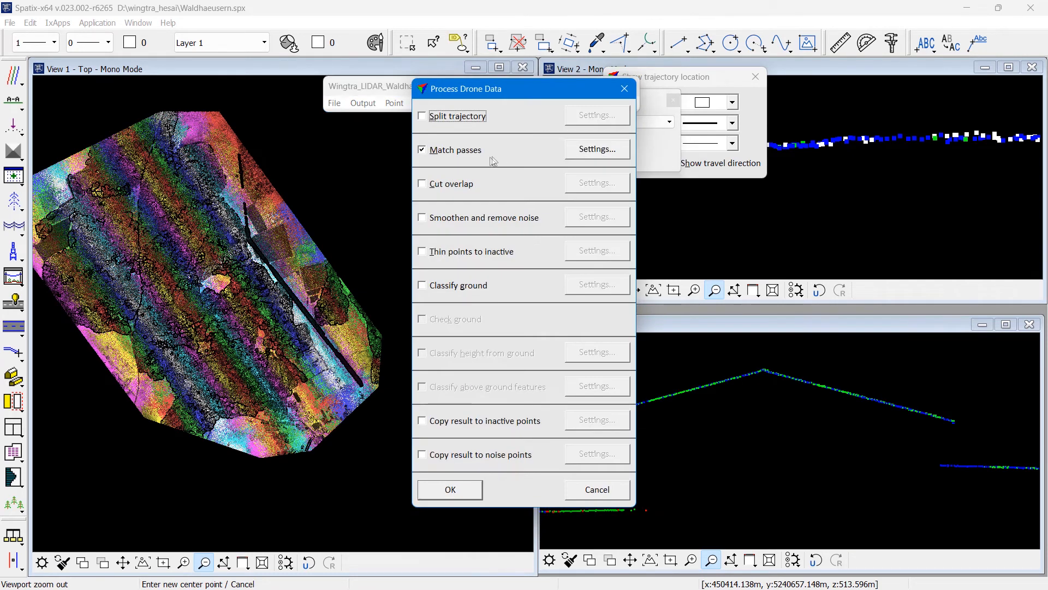
click(452, 185)
click(448, 151)
drag(482, 99, 480, 137)
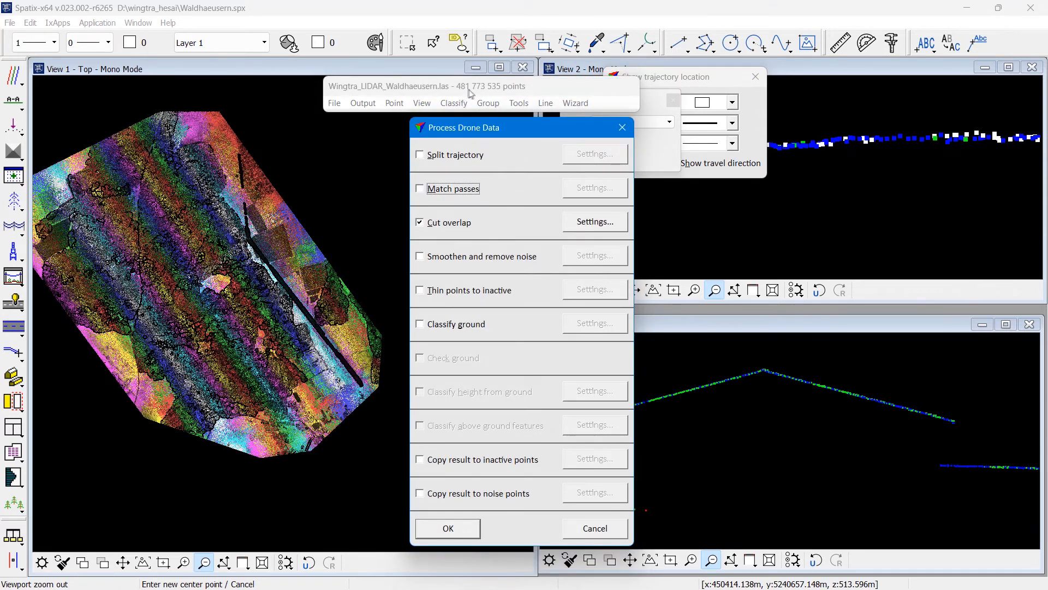
click(469, 531)
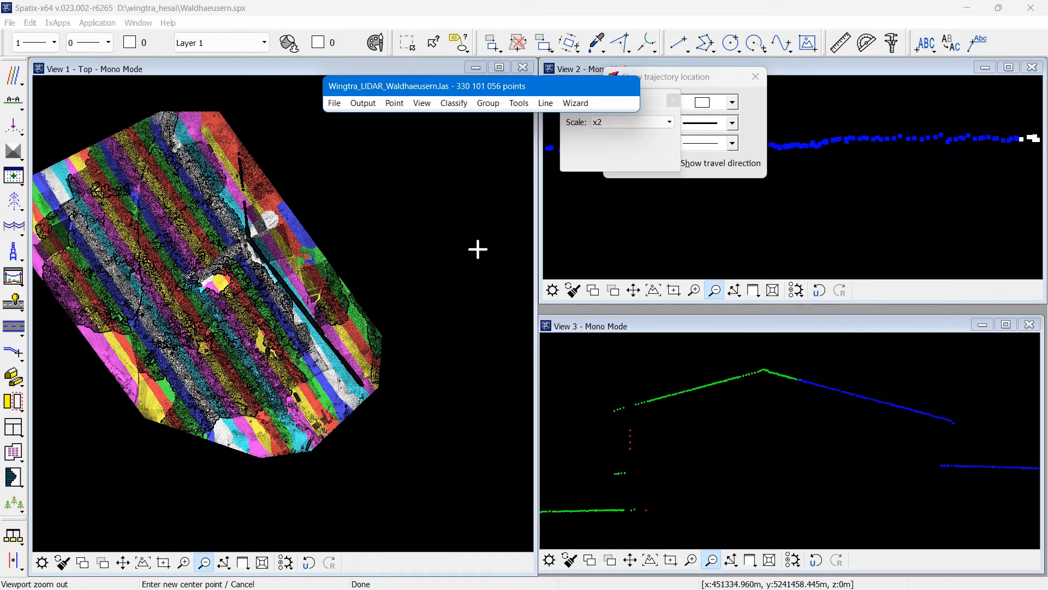
- Inspect the noise of the green ground points in the View 3 section up close
click(575, 104)
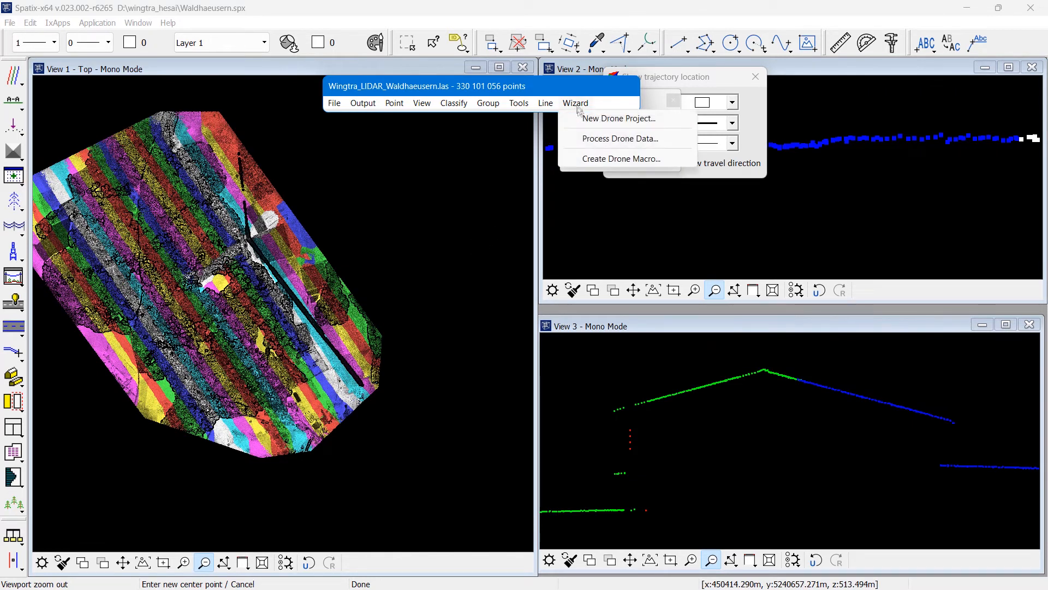
click(448, 186)
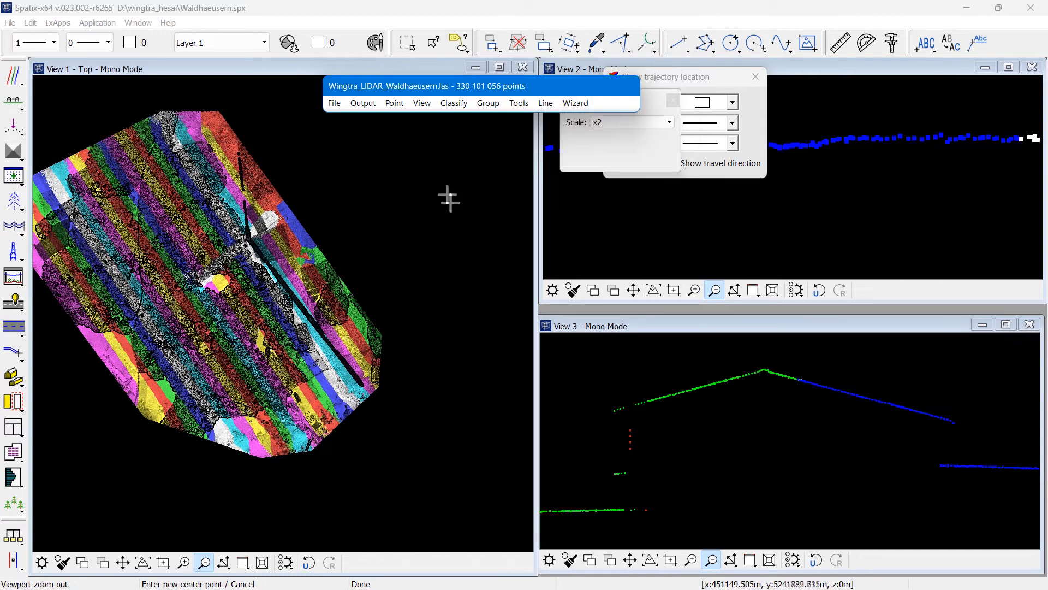
click(691, 559)
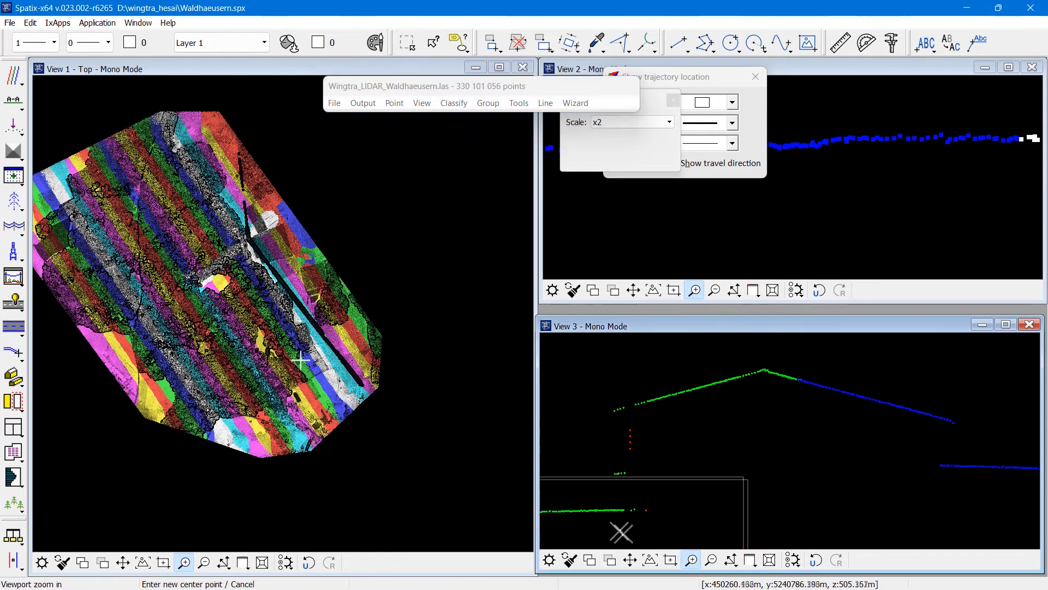
click(592, 493)
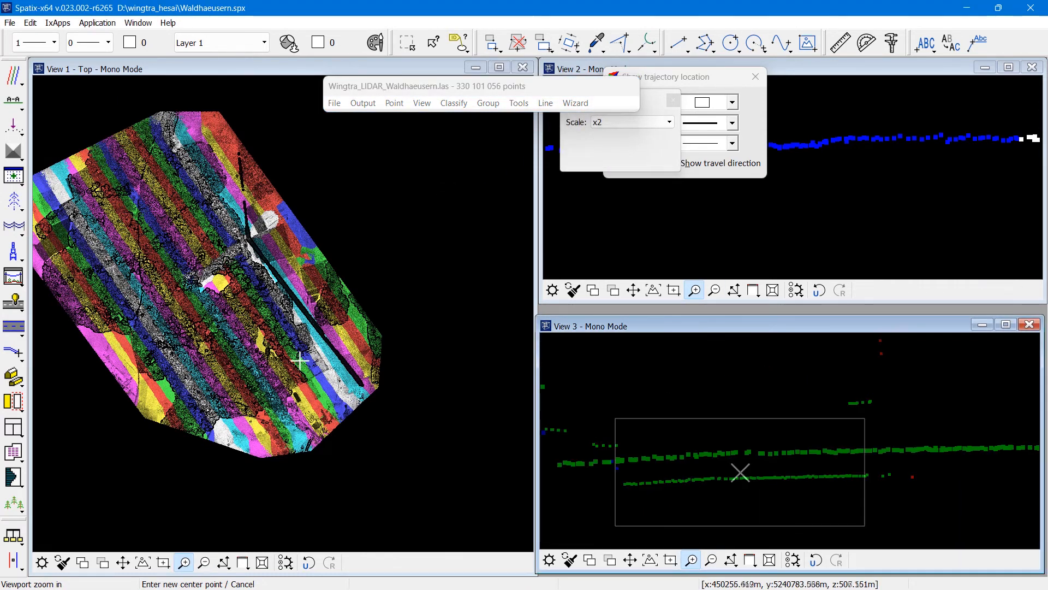
click(743, 470)
- Run drone data processing with Smoothen and remove noise enabled instead of Cut overlap, including Classify noise below ground
click(575, 103)
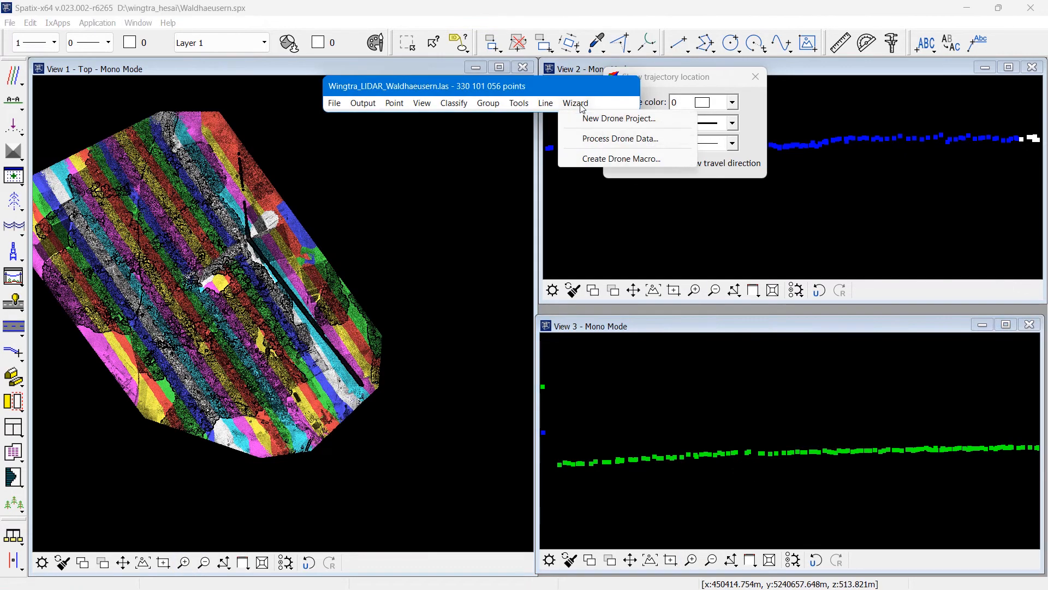
click(606, 138)
click(457, 184)
click(461, 219)
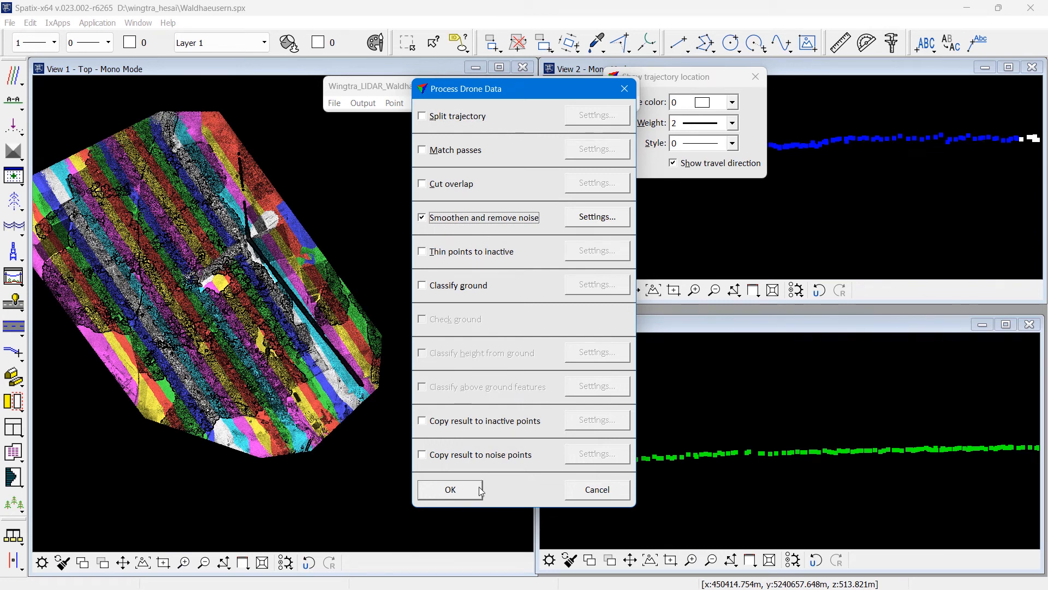
click(597, 217)
click(476, 230)
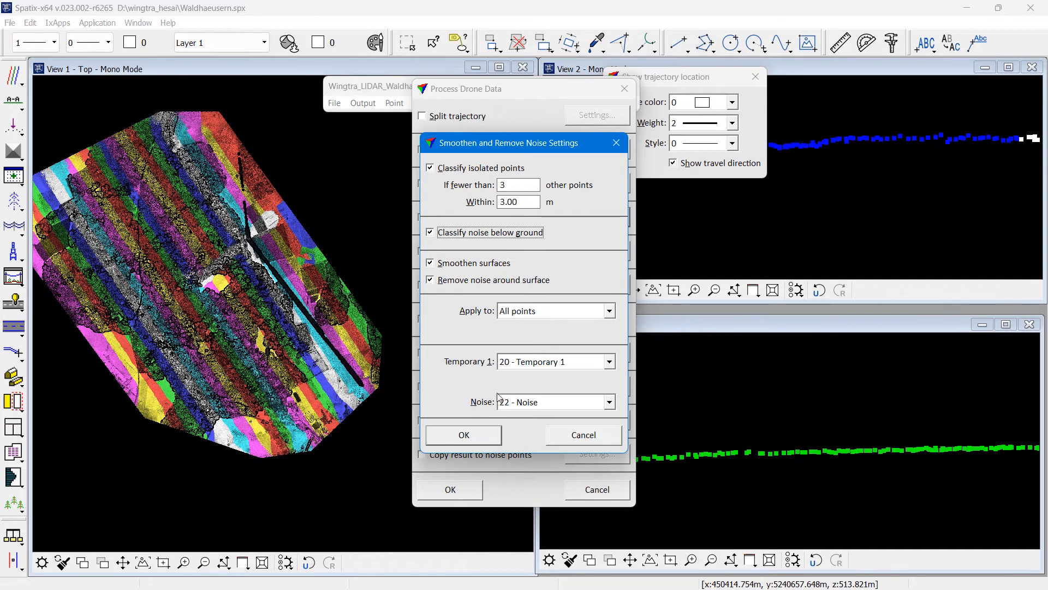
click(494, 439)
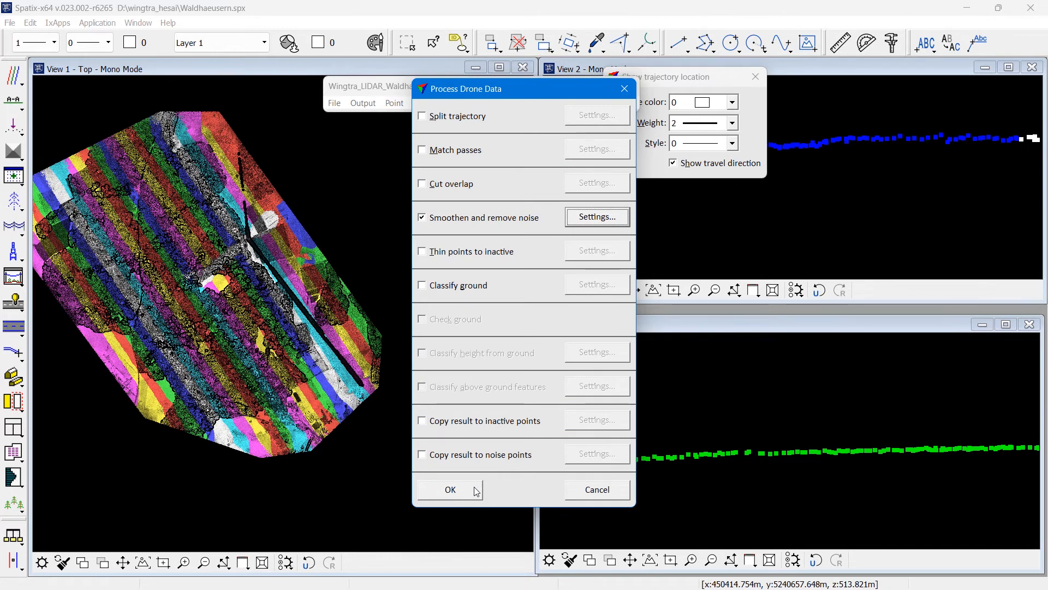
click(475, 490)
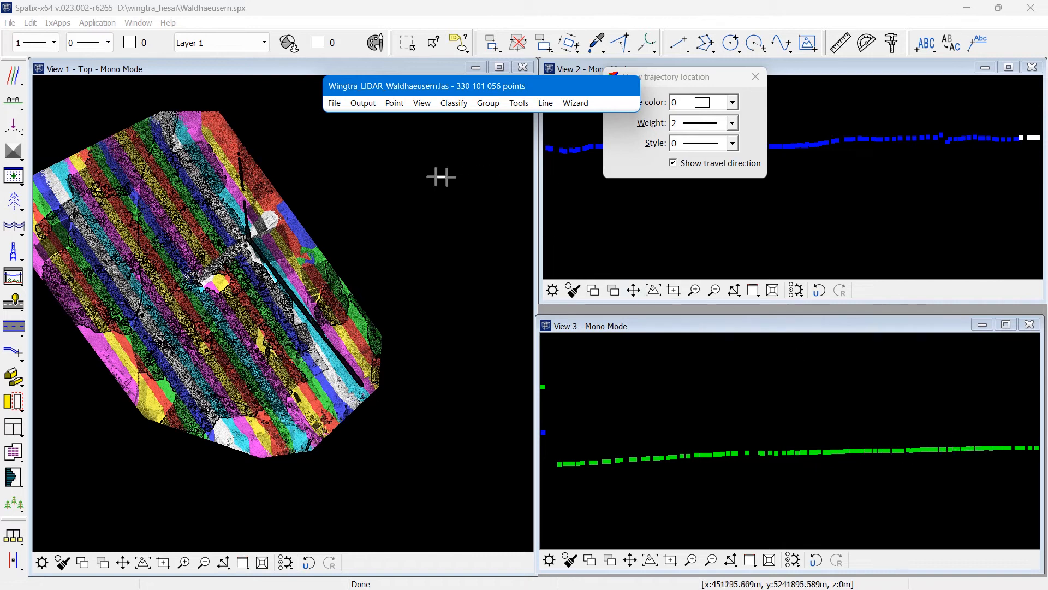
- Draw a vertical section at the southern end of the point cloud with unlocked depth, about 129 m deep, and show it in View 2
click(13, 101)
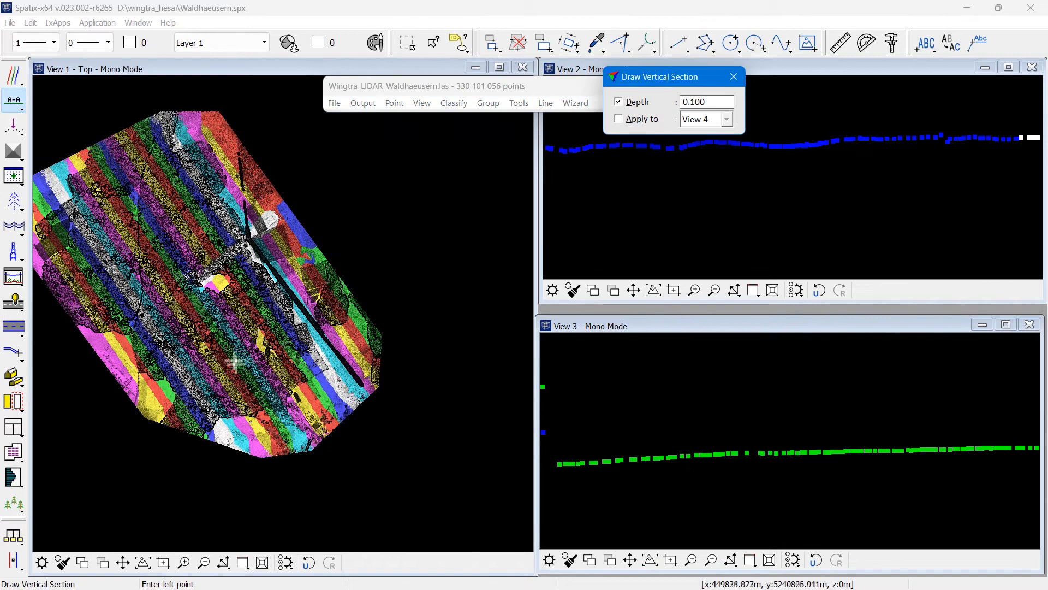
click(274, 458)
click(280, 397)
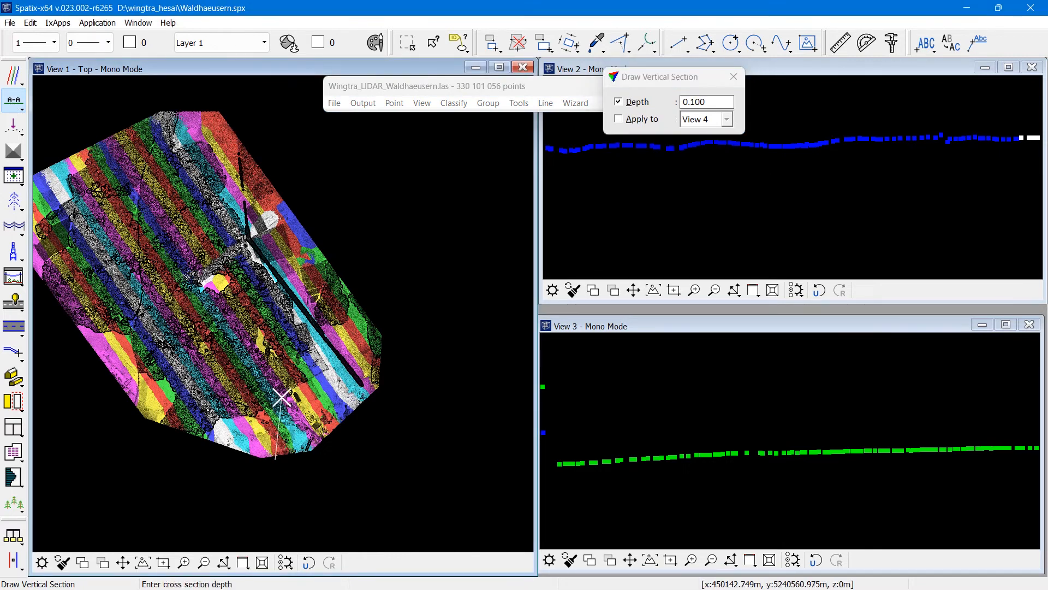
click(618, 101)
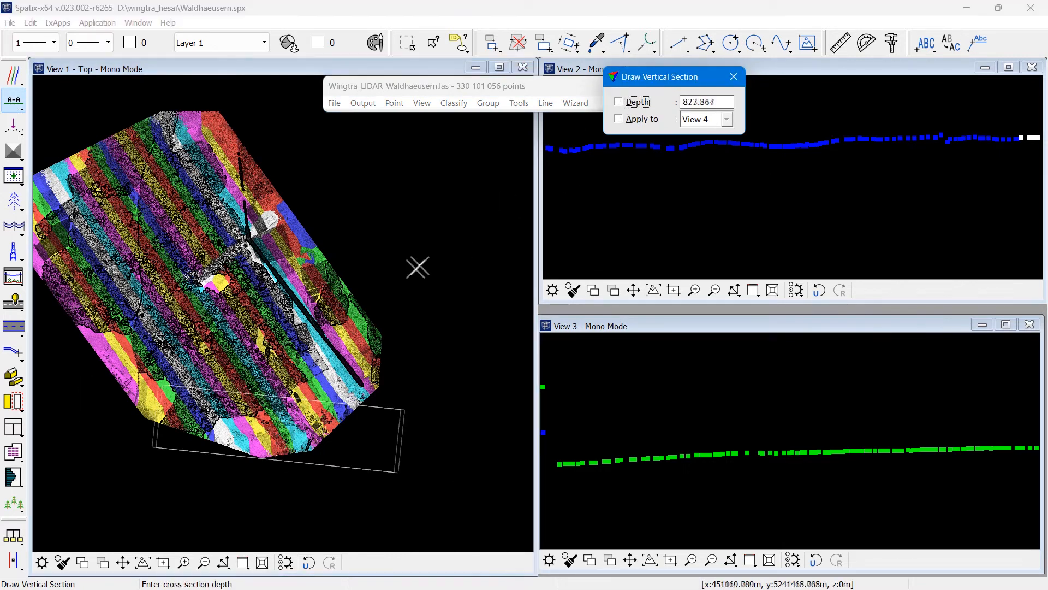
click(309, 328)
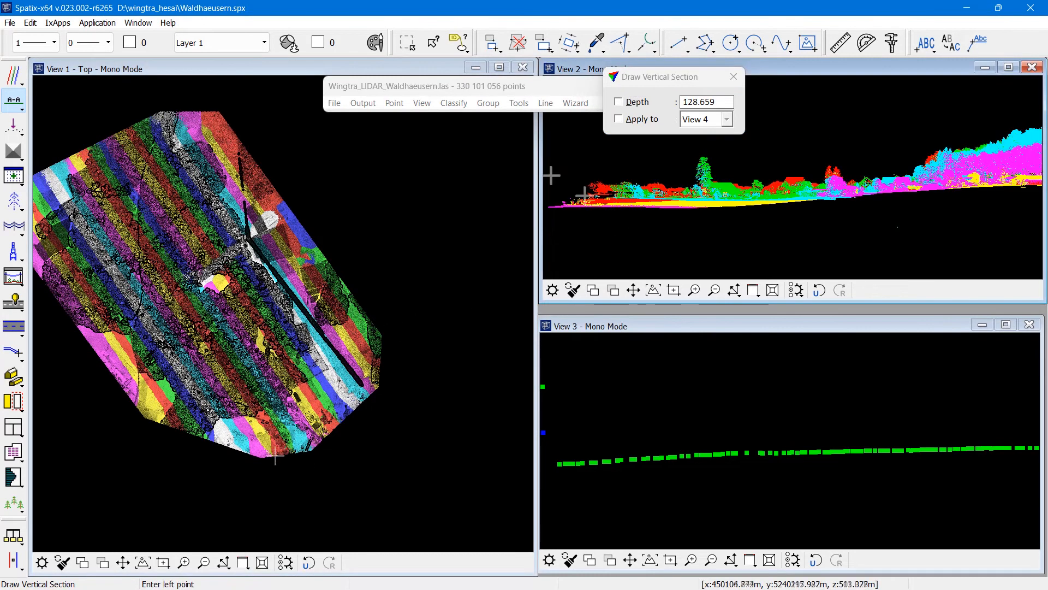
- Display the View 2 section coloured by Class with point weight 4 and all classes on
click(433, 106)
click(453, 270)
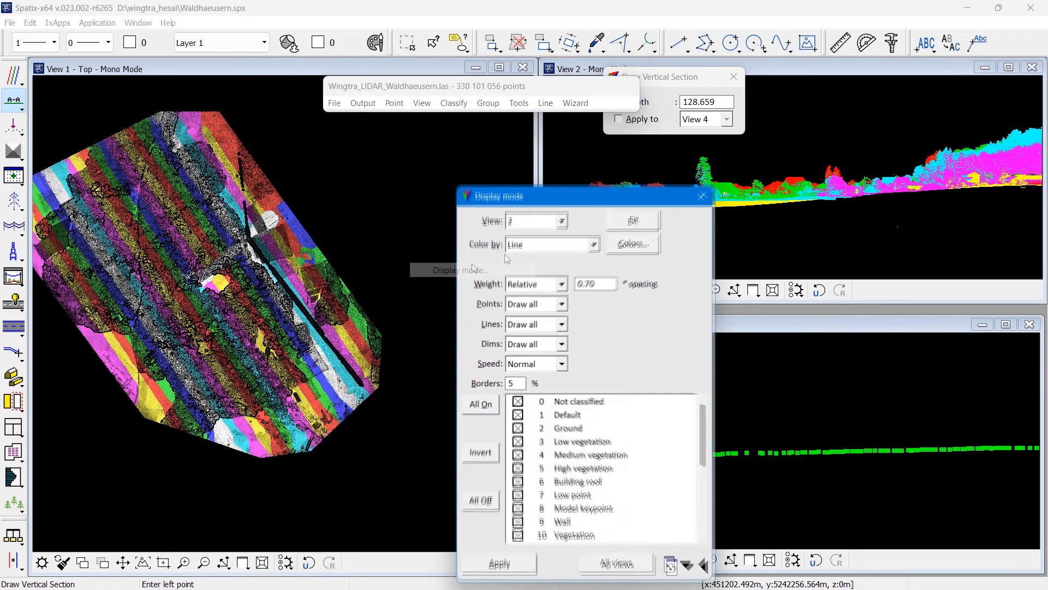
click(555, 242)
click(551, 257)
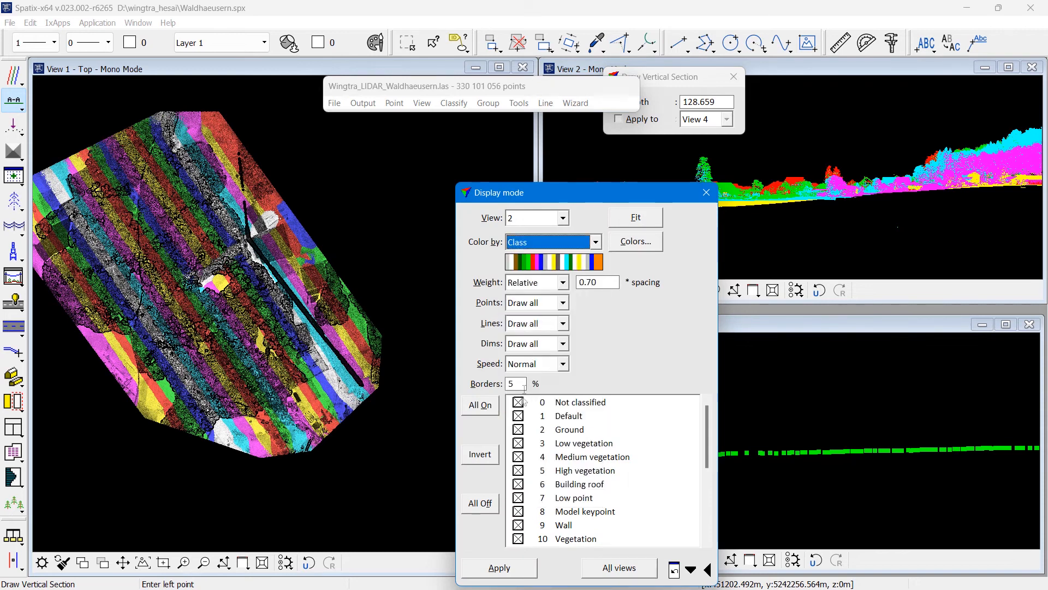
click(486, 405)
click(524, 282)
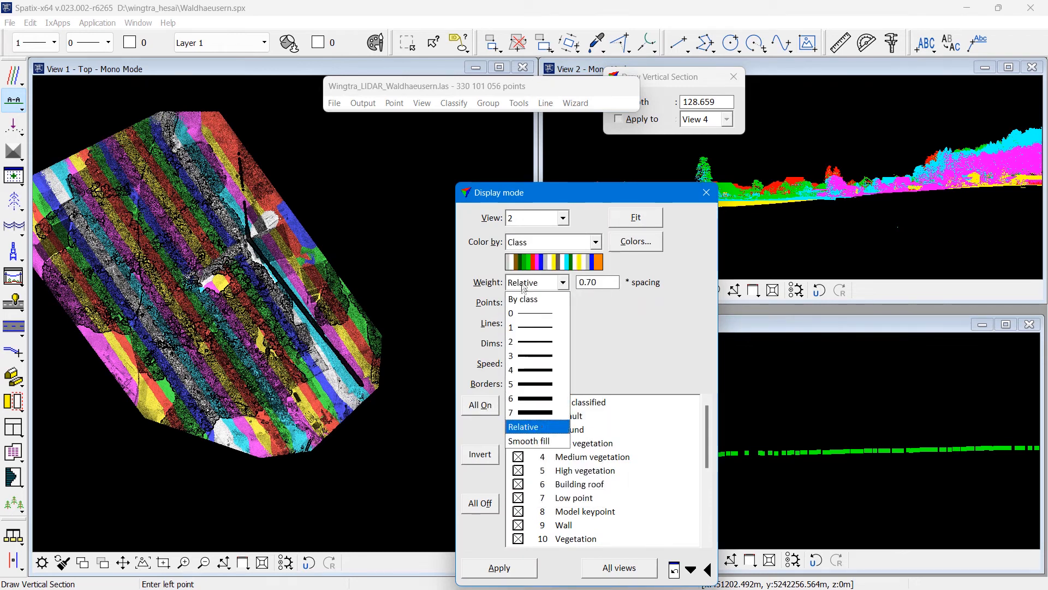
click(524, 370)
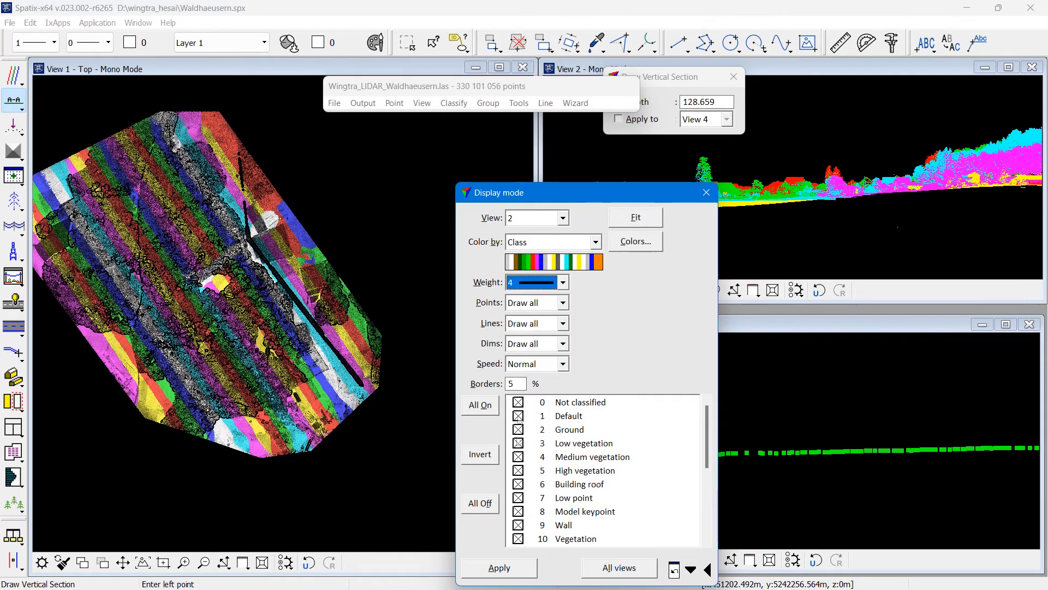
click(522, 569)
click(706, 193)
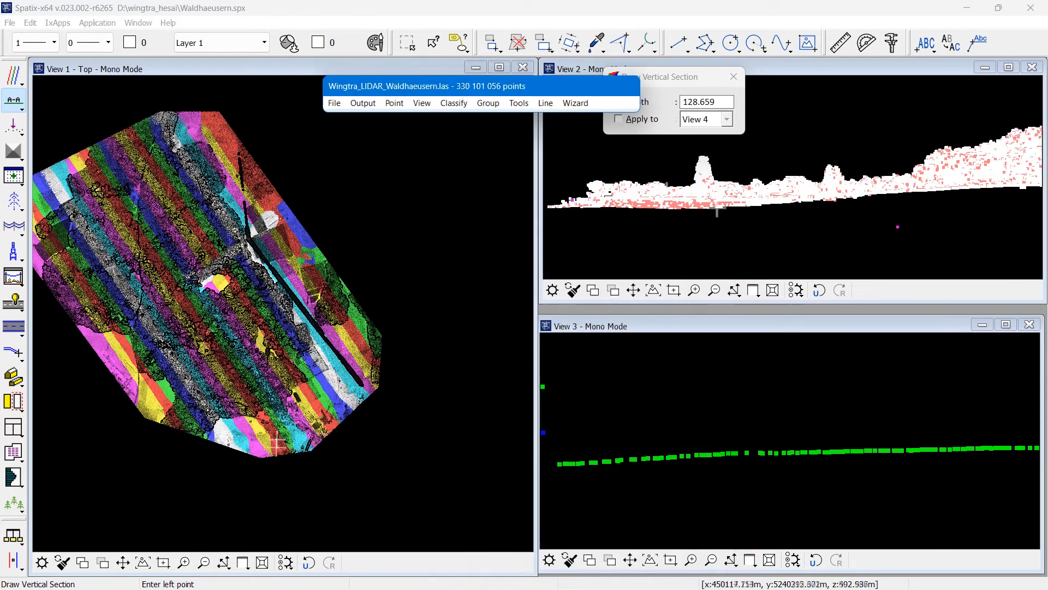
- Show the point list in the medium dialog and identify the isolated point below ground in the View 2 section
click(422, 103)
click(430, 133)
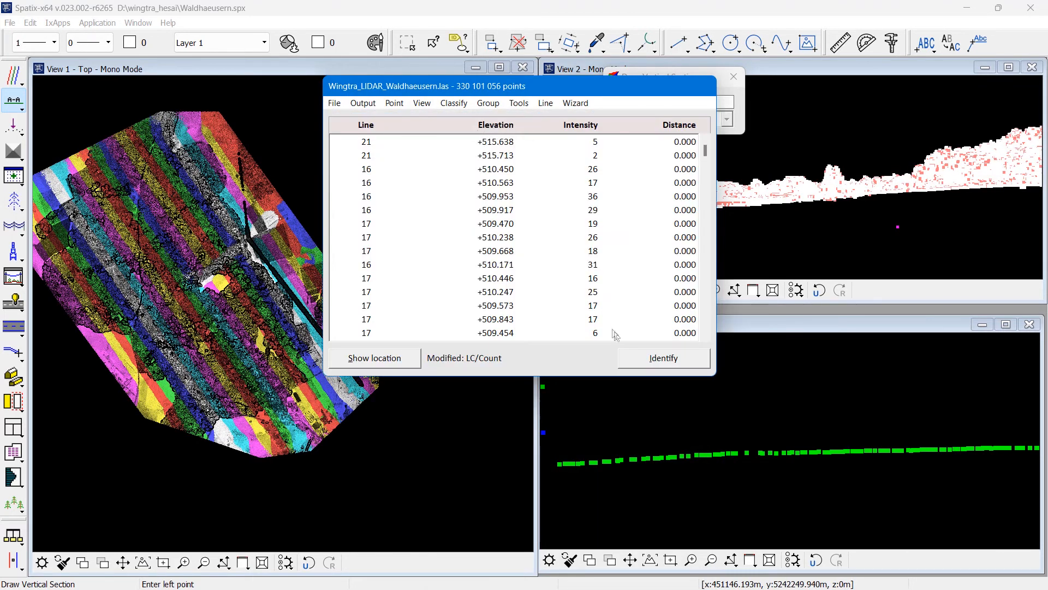
click(642, 360)
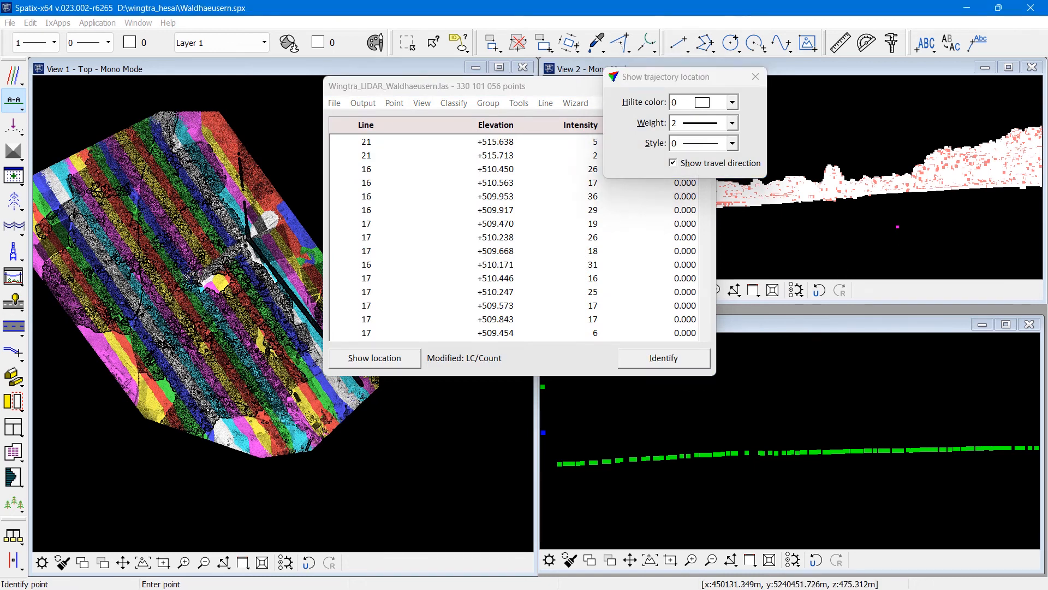
click(860, 237)
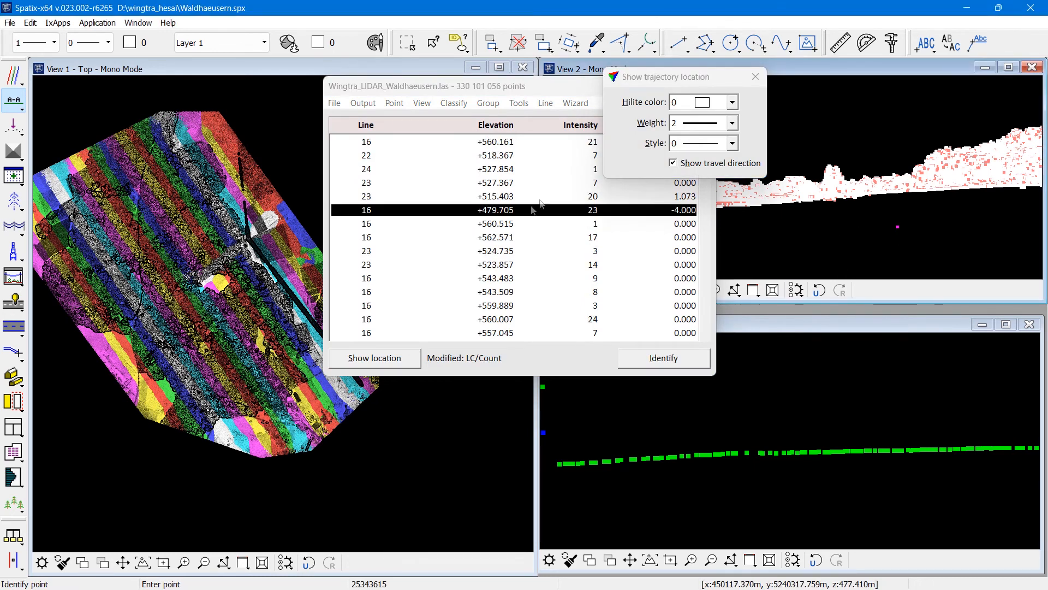
- Add the Class field to the point list, check the identified point's class and return to the minimal dialog
click(422, 103)
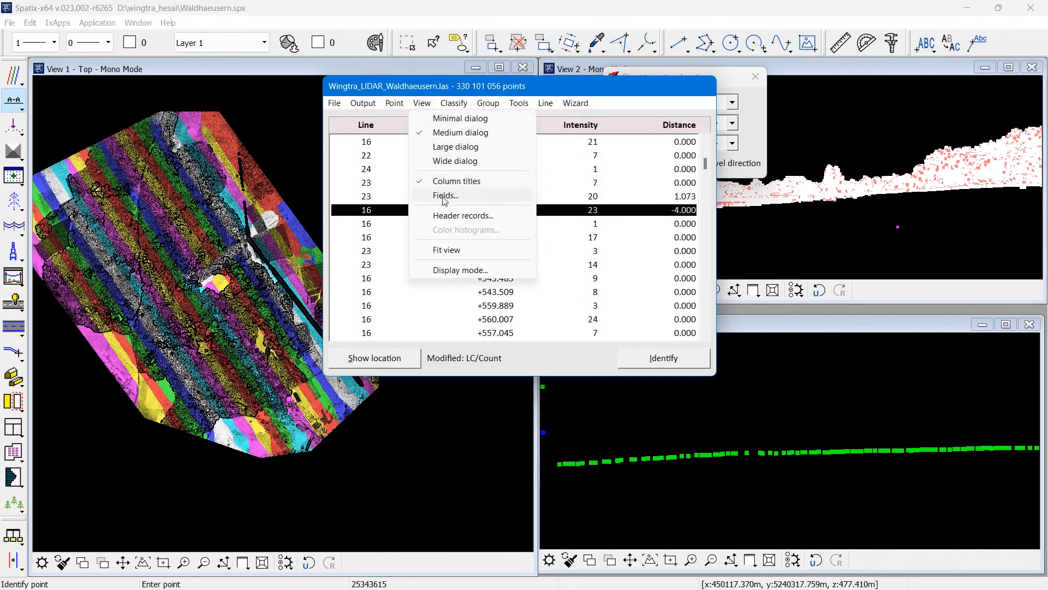
click(445, 197)
click(375, 244)
click(404, 359)
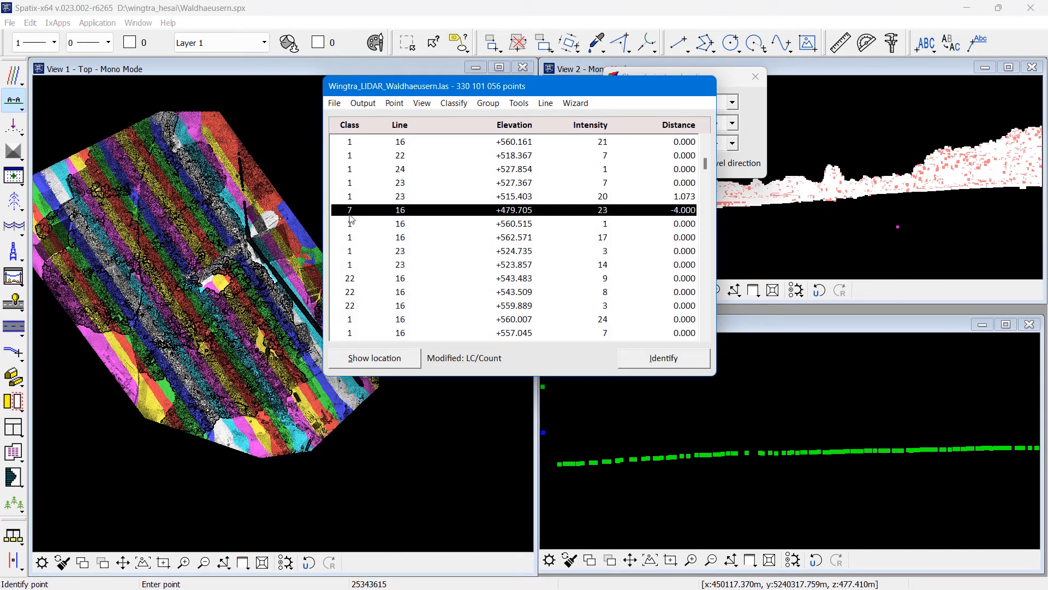
click(422, 103)
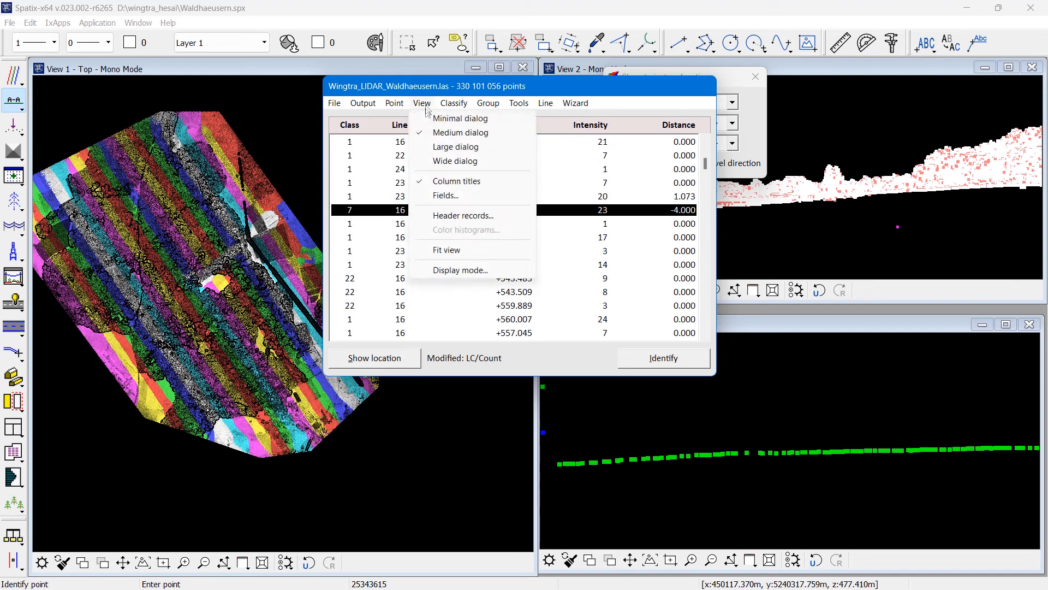
click(440, 117)
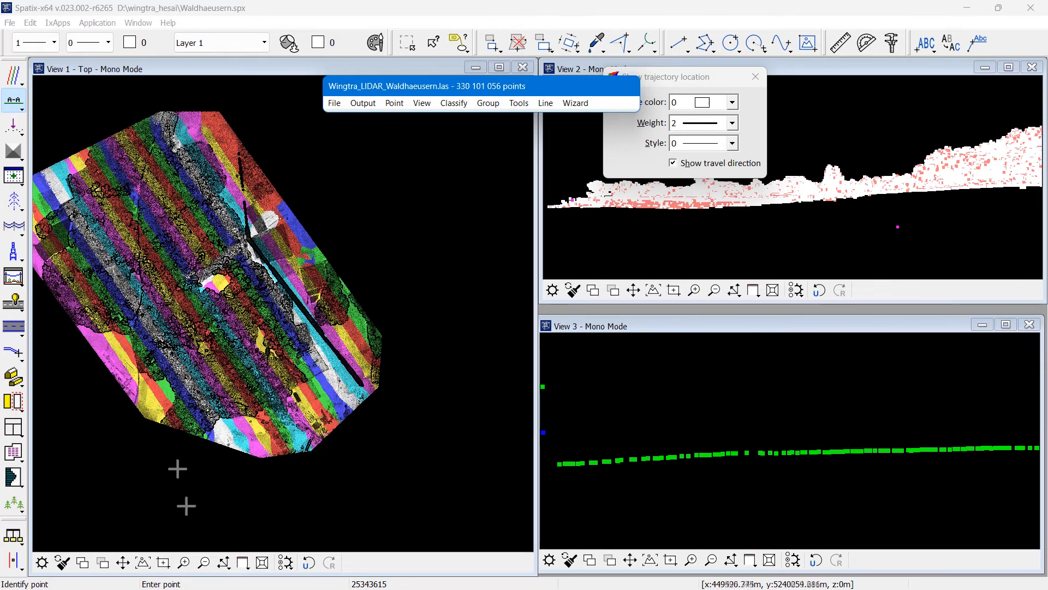
- Draw a vertical section about 2.9 m deep across the long building beside the field in View 1 and show it in View 2
click(184, 563)
click(287, 375)
click(288, 400)
click(254, 399)
click(249, 306)
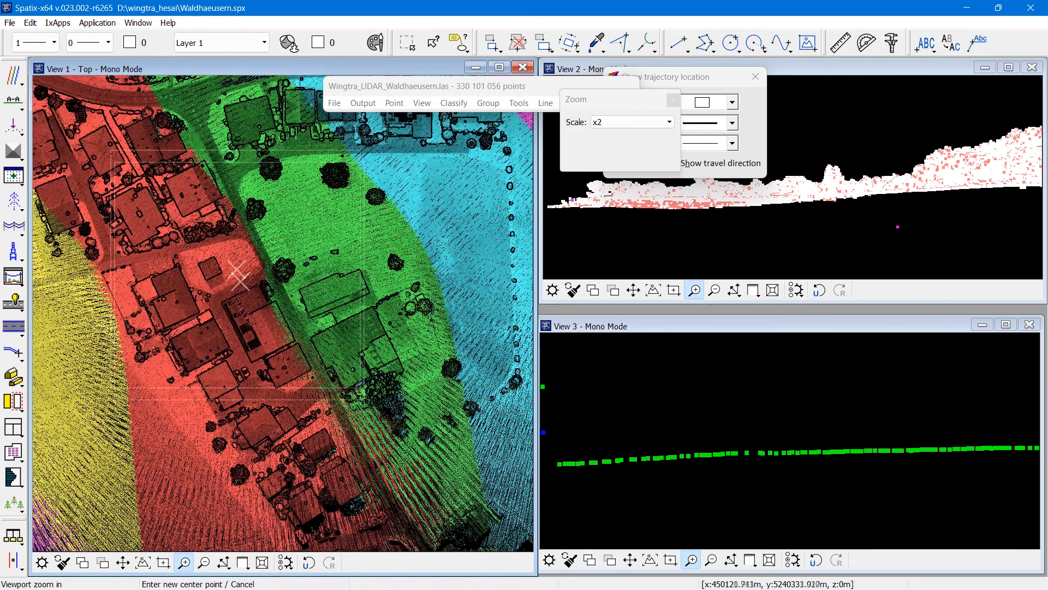
click(13, 100)
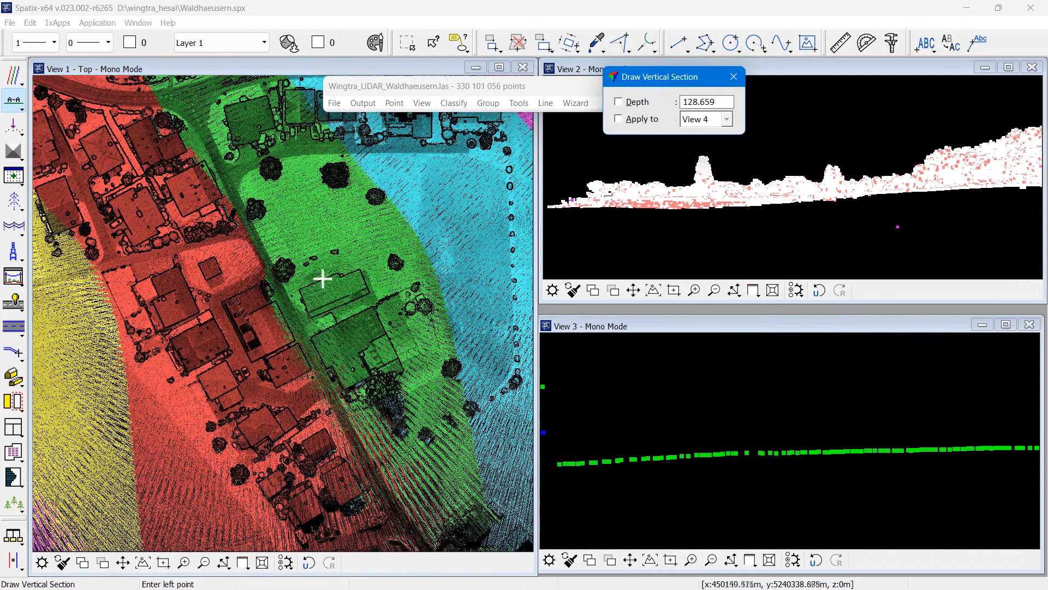
click(323, 275)
click(339, 323)
click(330, 312)
click(611, 240)
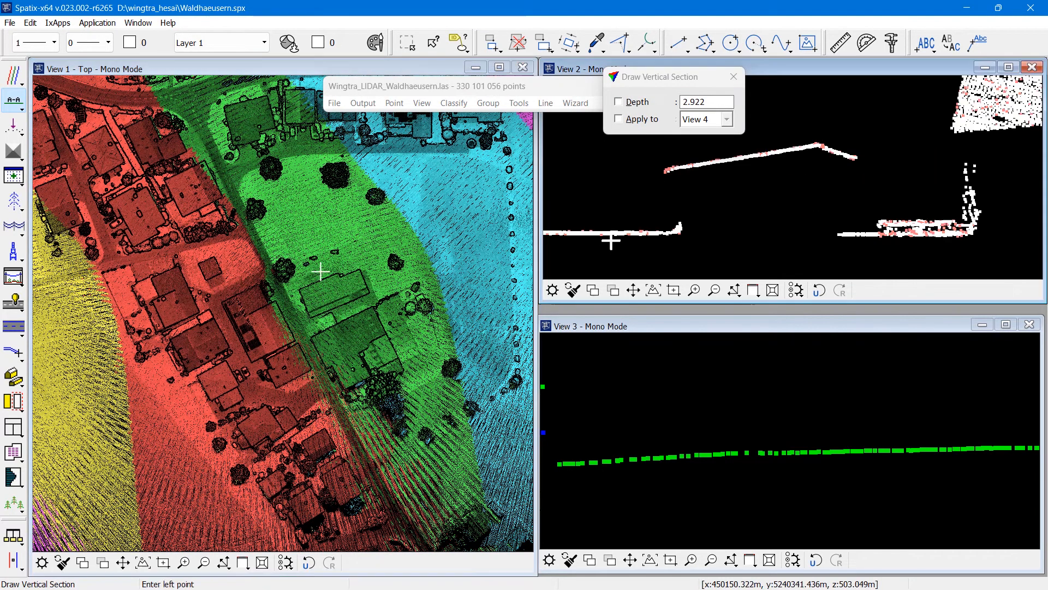
- Inspect the noise points along the roof slope in the View 2 section up close
click(694, 289)
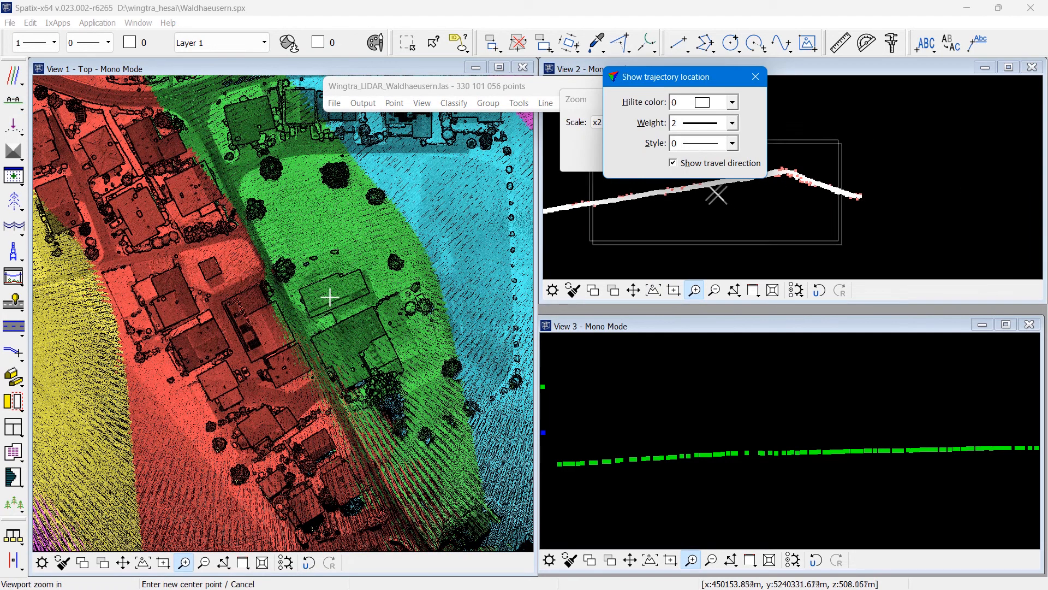
click(683, 196)
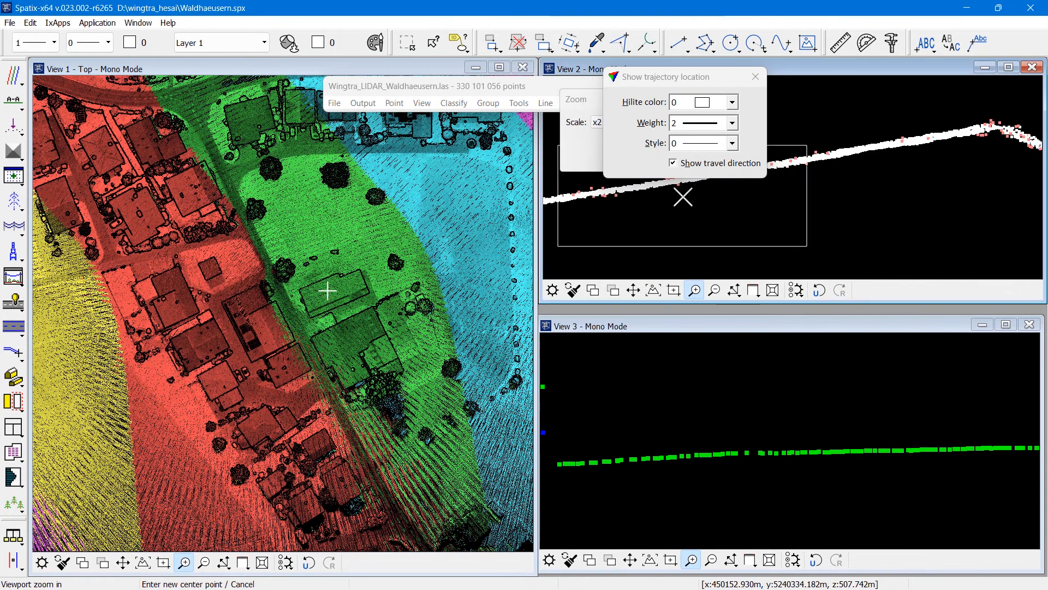
click(785, 175)
drag(707, 88, 552, 78)
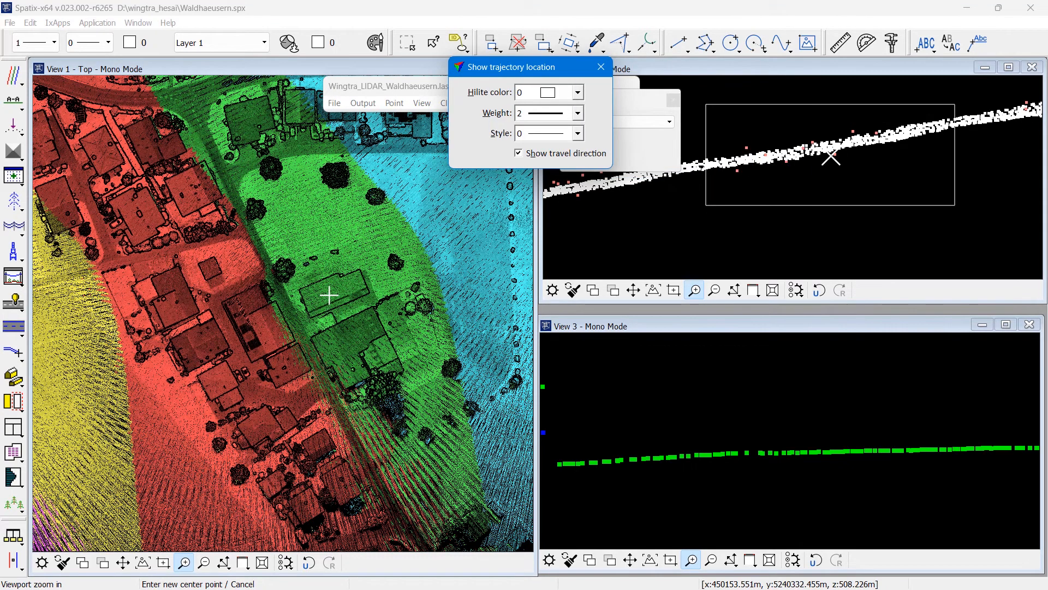
right_click(777, 198)
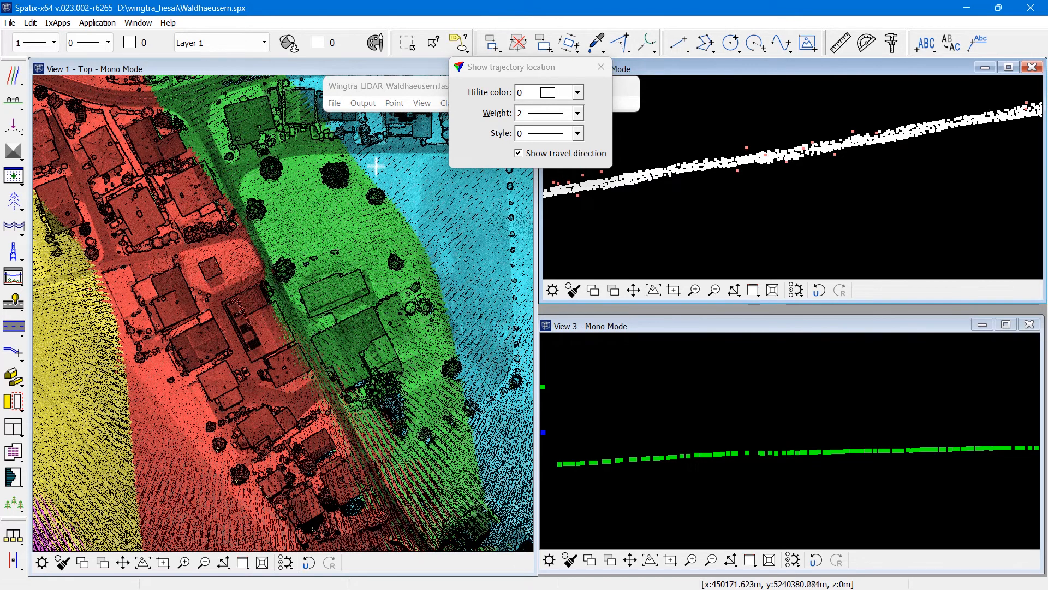
- Set up drone data processing with Thin points to inactive enabled instead of Smoothen and remove noise
click(441, 89)
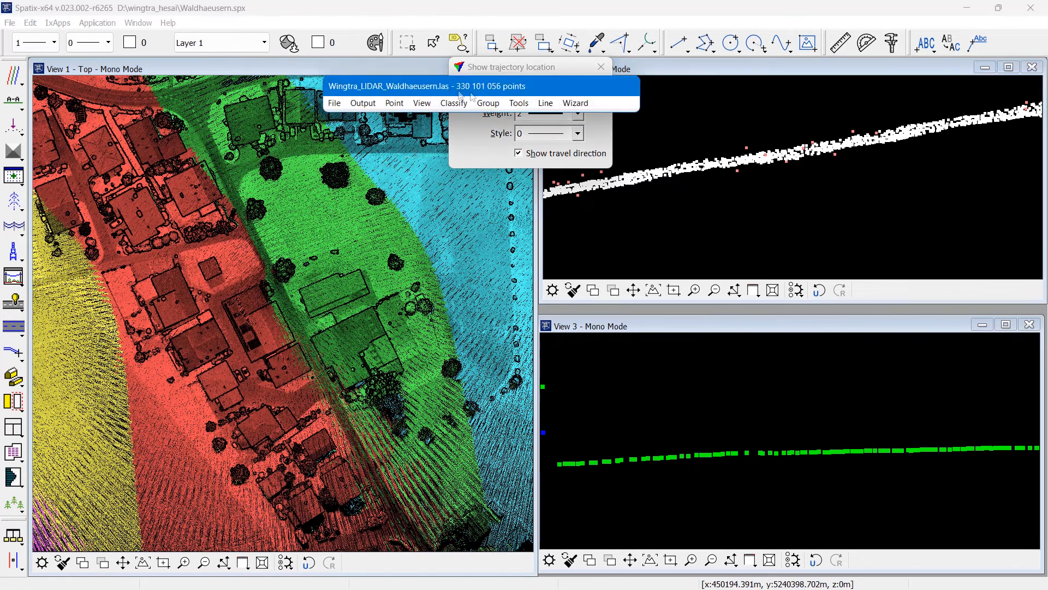
click(576, 103)
click(593, 140)
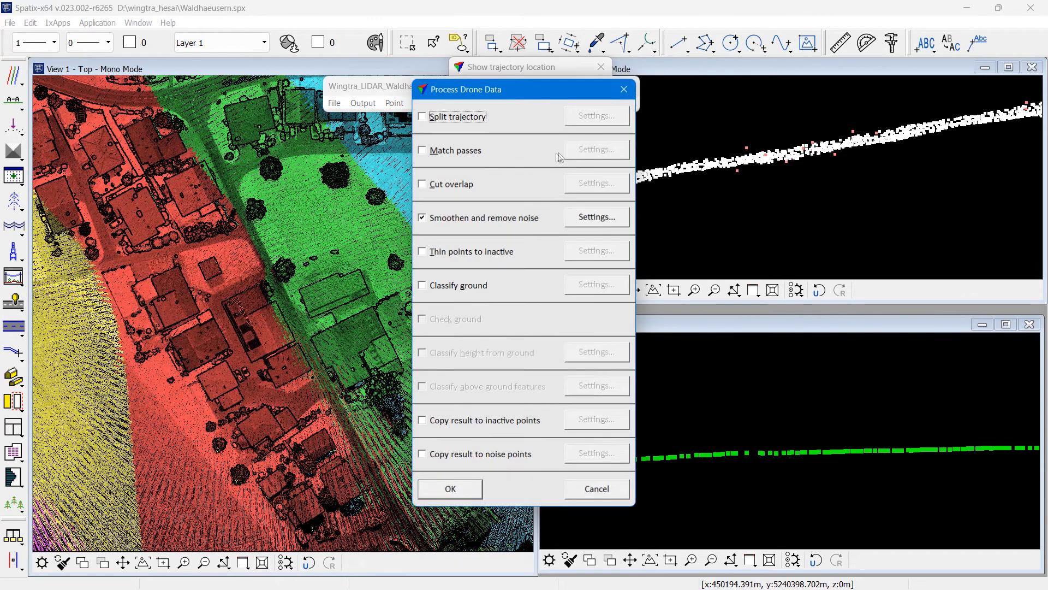
click(473, 217)
click(472, 218)
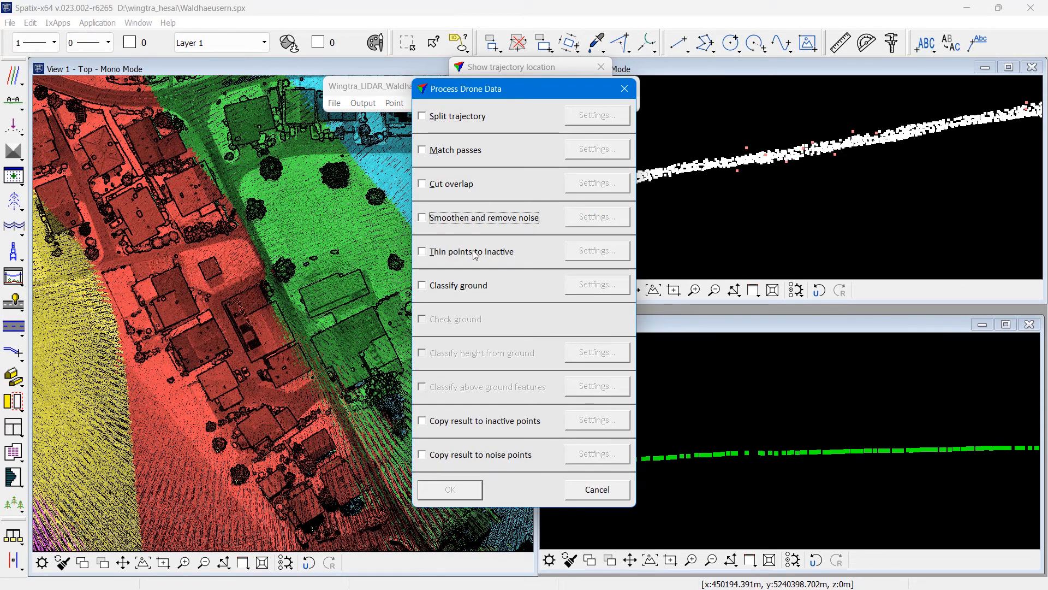
click(473, 253)
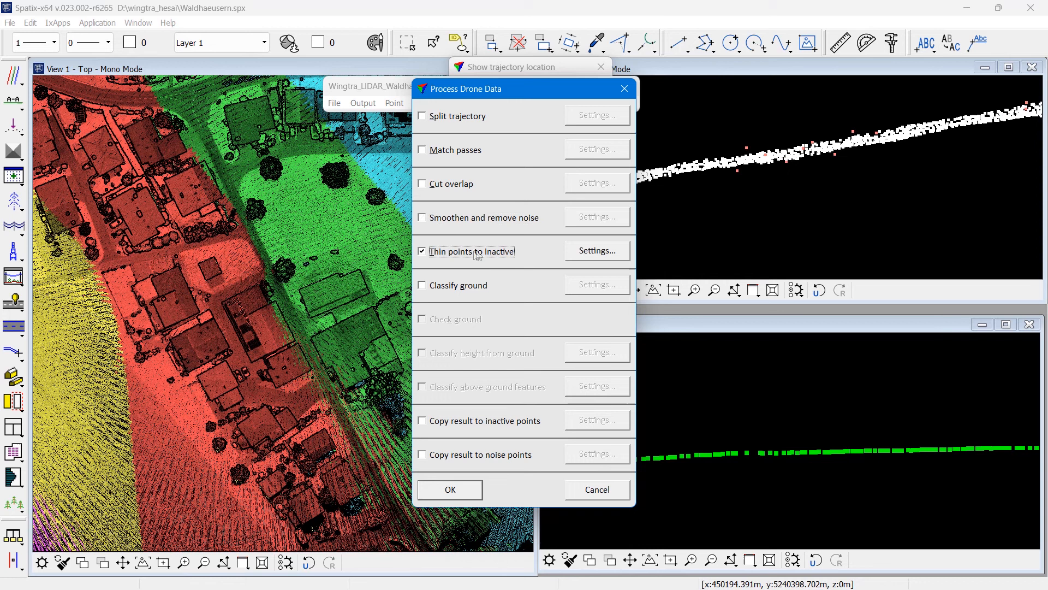
- Set the thinning spacing to 0.150 m with inactive class 19 - Inactive and run the processing
click(598, 253)
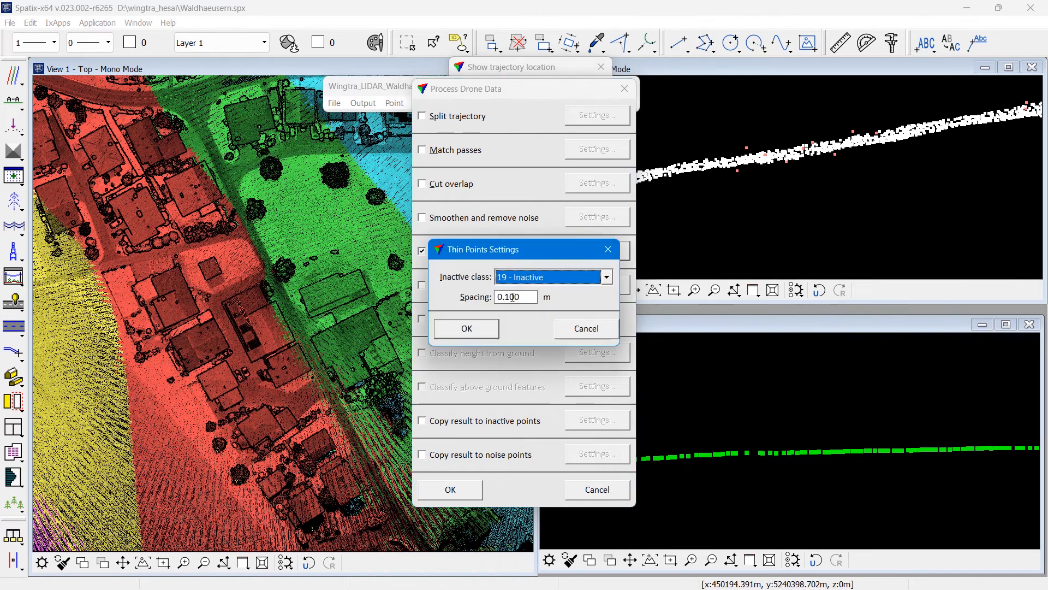
drag(510, 296, 548, 293)
text(50)
key(Tab)
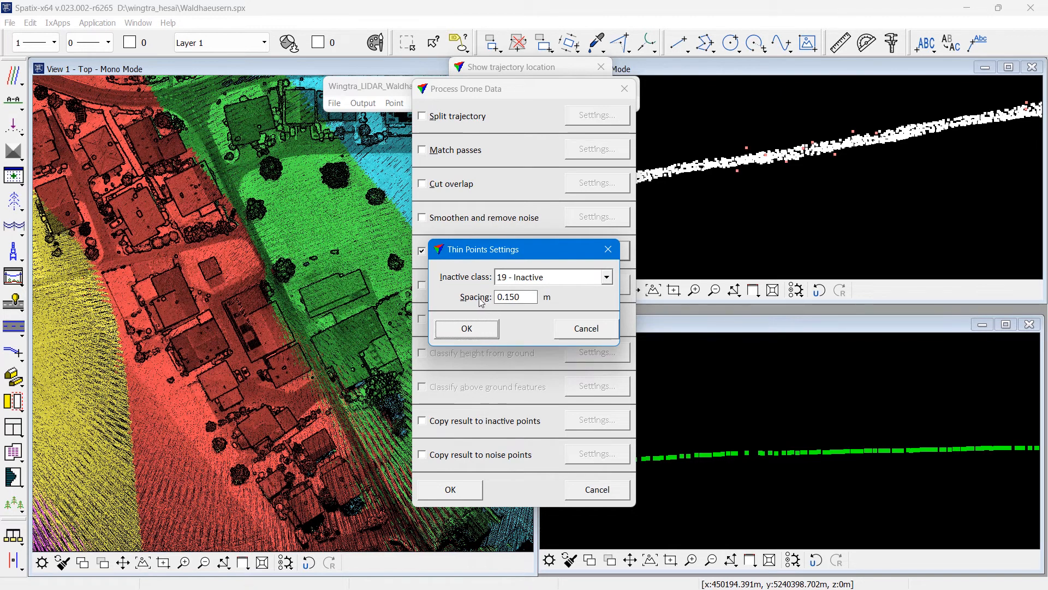
click(488, 337)
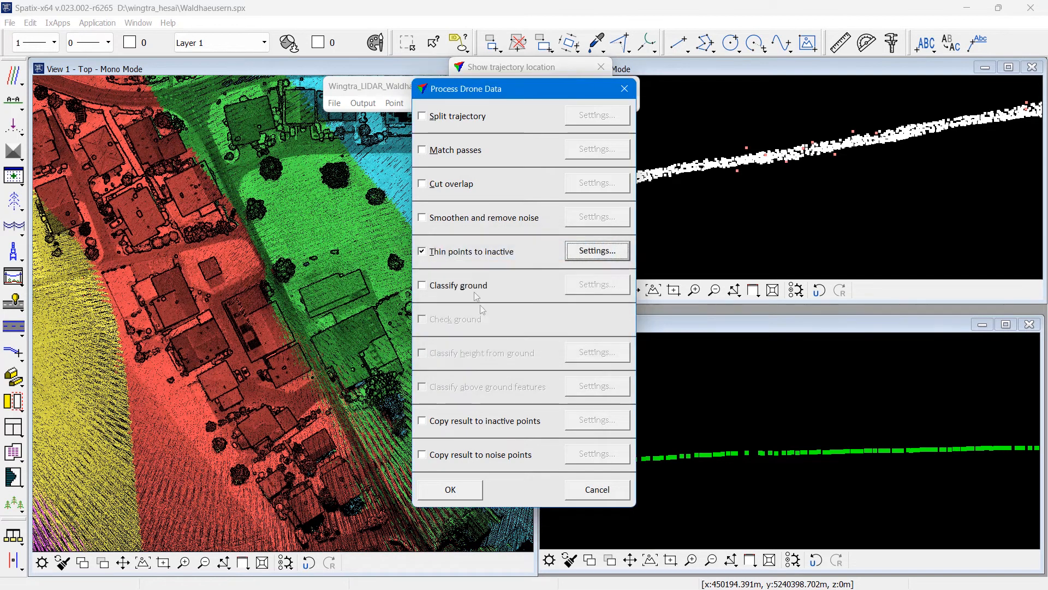
click(457, 493)
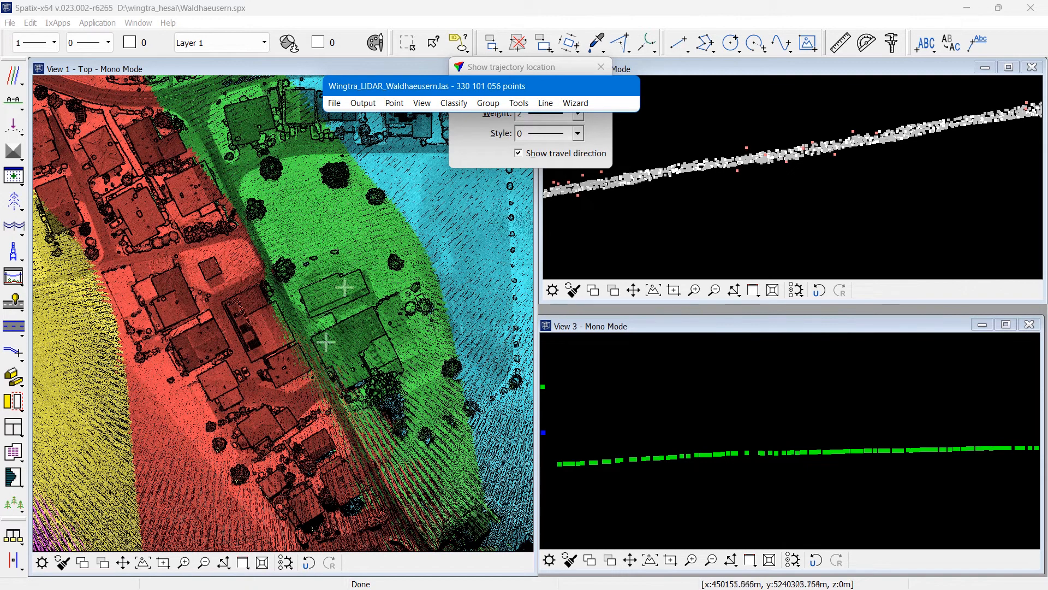
- Hide the classes 19 Inactive, 22 Noise and 7 Low point in View 2
click(422, 103)
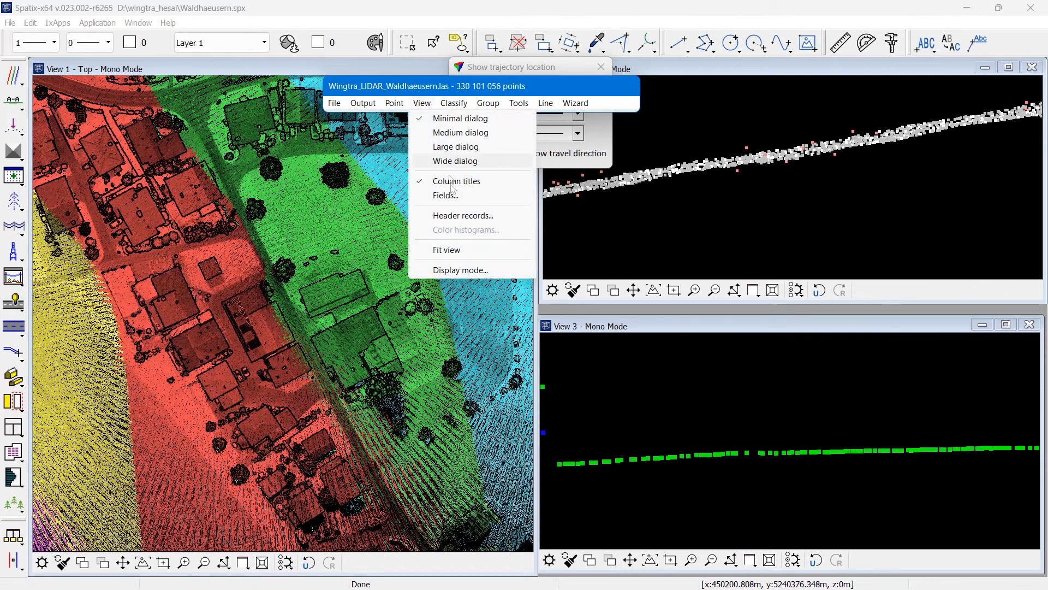
click(463, 270)
drag(622, 196, 439, 155)
scroll(427, 447, down, 4)
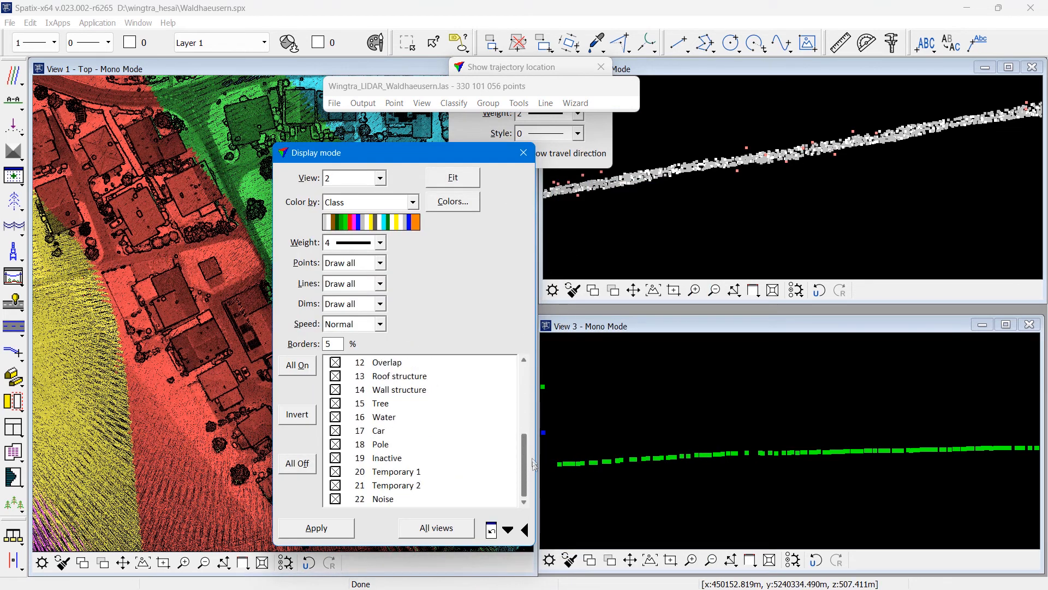
click(389, 462)
click(395, 501)
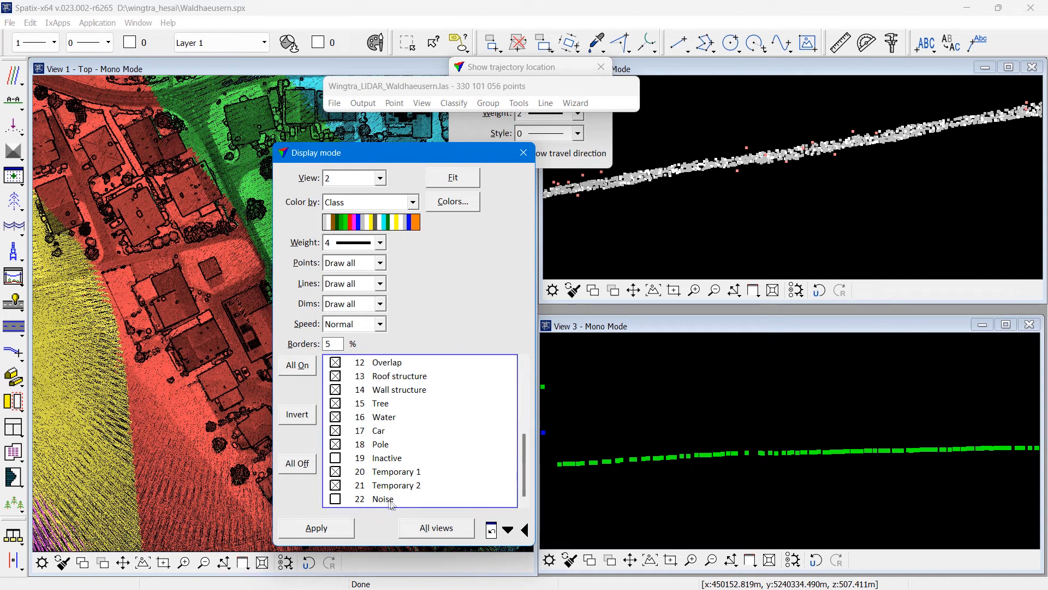
click(348, 533)
drag(522, 440, 522, 384)
click(396, 430)
click(340, 529)
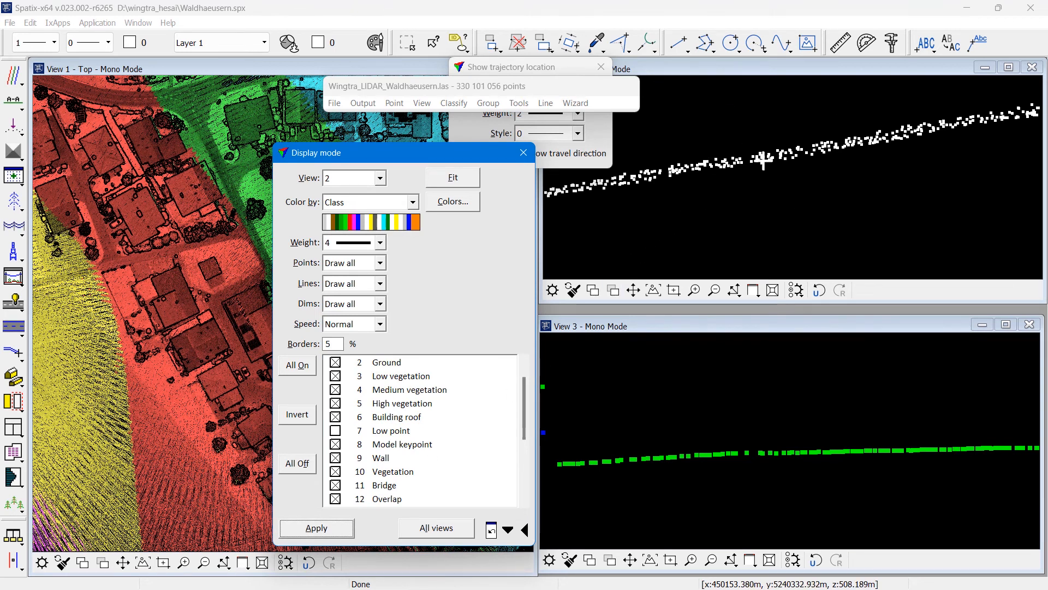
- Switch the display settings to View 1 and turn off the Noise and Low point classes there
drag(414, 155, 635, 152)
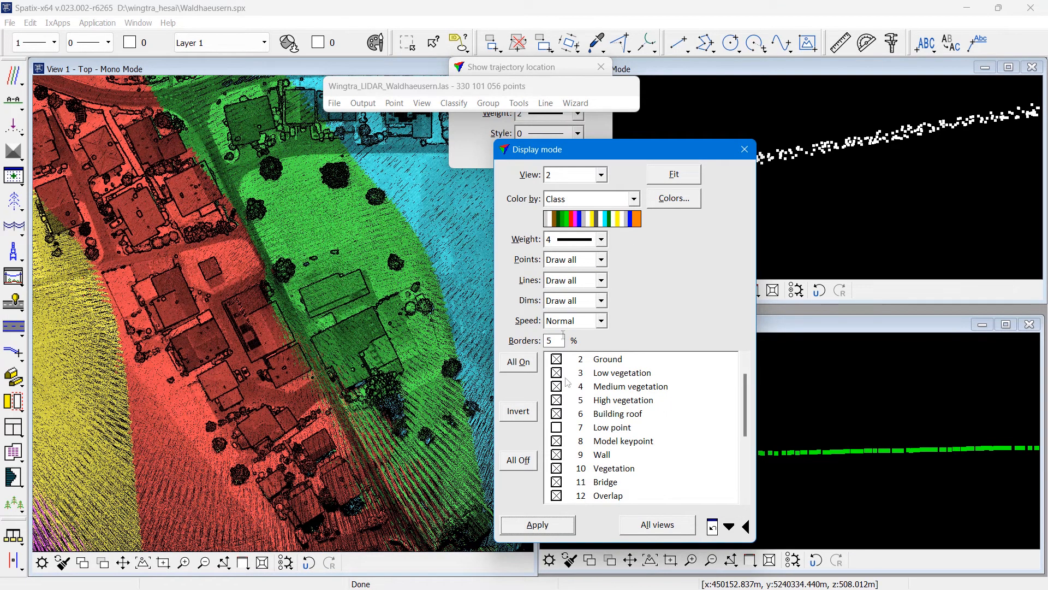
click(565, 175)
click(560, 193)
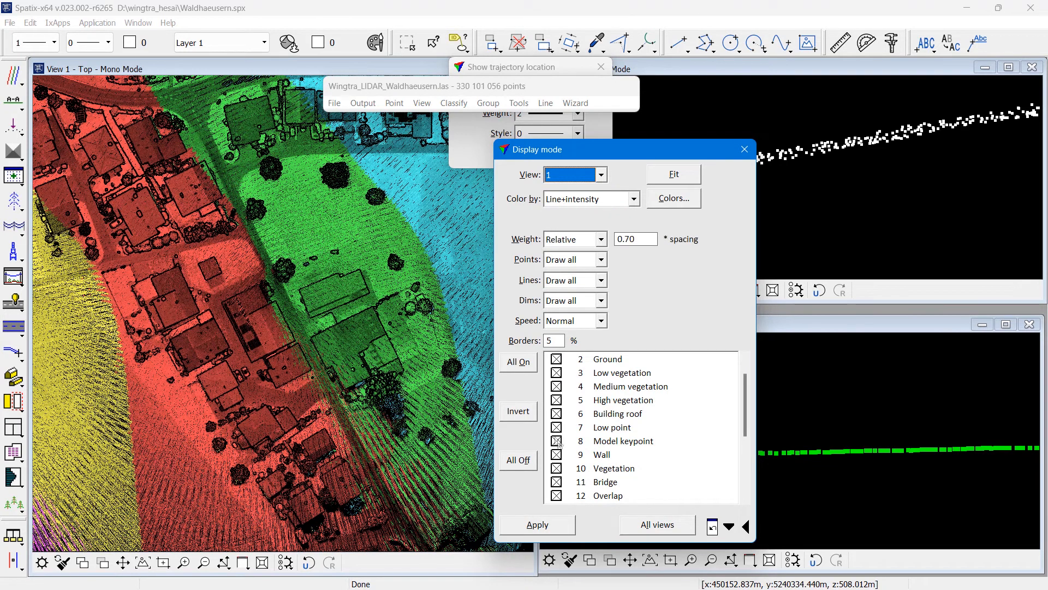
drag(745, 423, 745, 480)
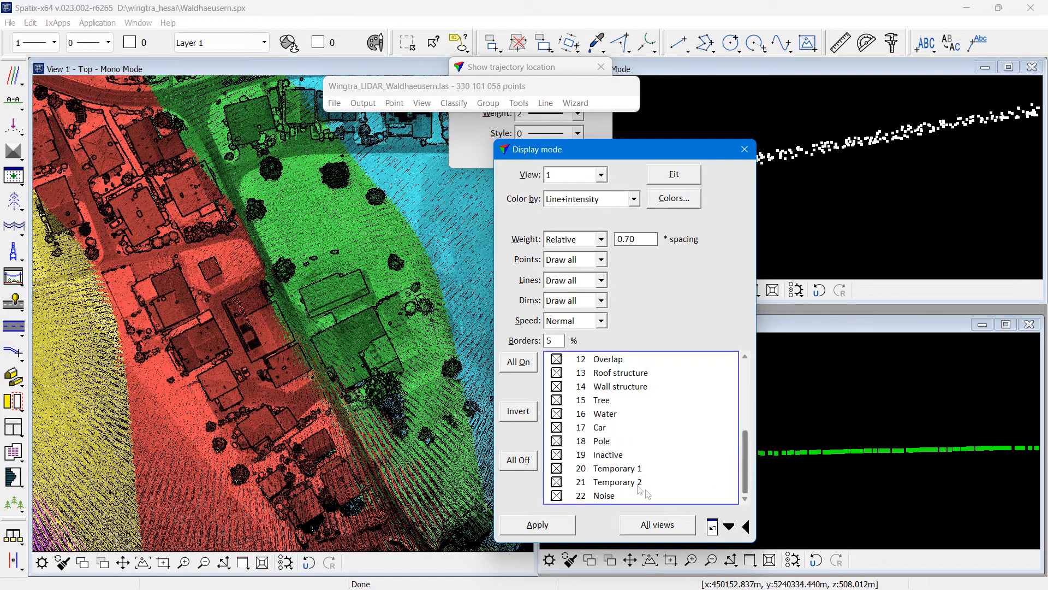
click(612, 494)
drag(746, 443, 750, 382)
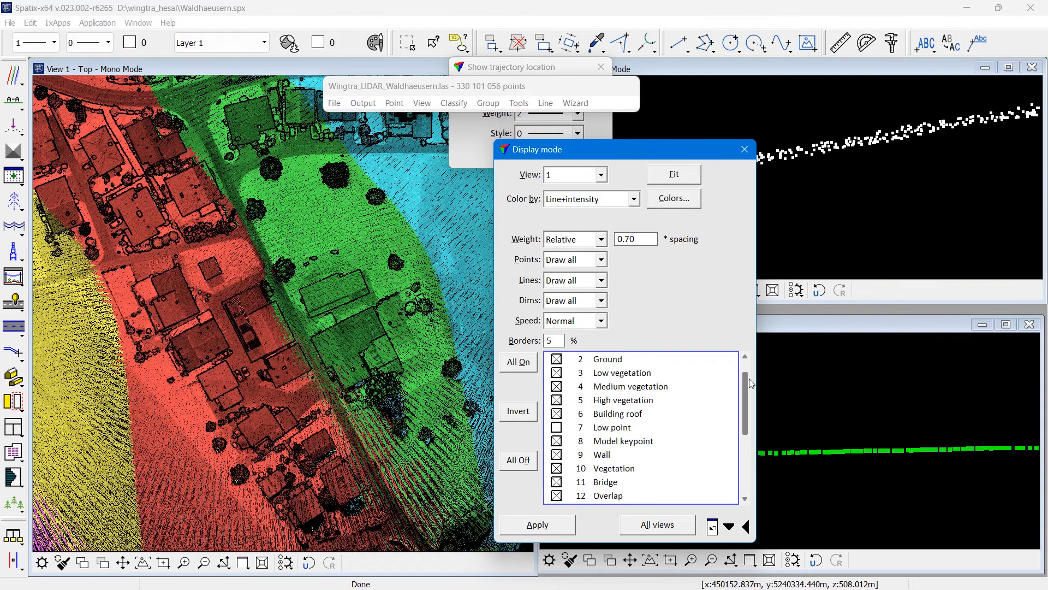
- Colour the points in View 1 by Intensity auto
click(572, 200)
click(575, 343)
click(566, 526)
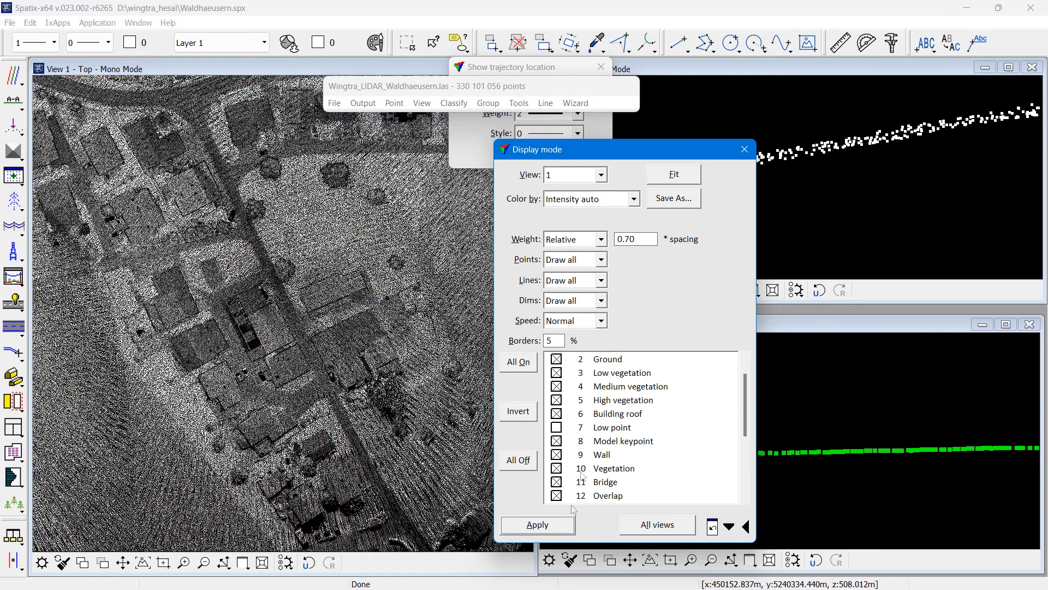
- Colour the points in View 1 by Elevation and set their point weight to 3
click(574, 200)
click(568, 314)
click(567, 525)
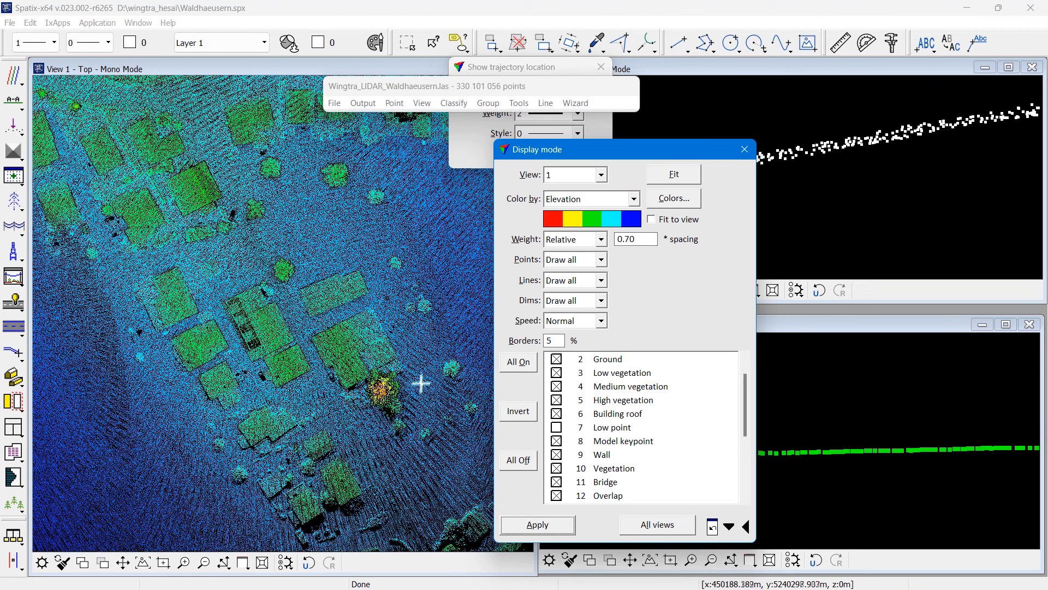
click(562, 244)
click(568, 311)
click(557, 532)
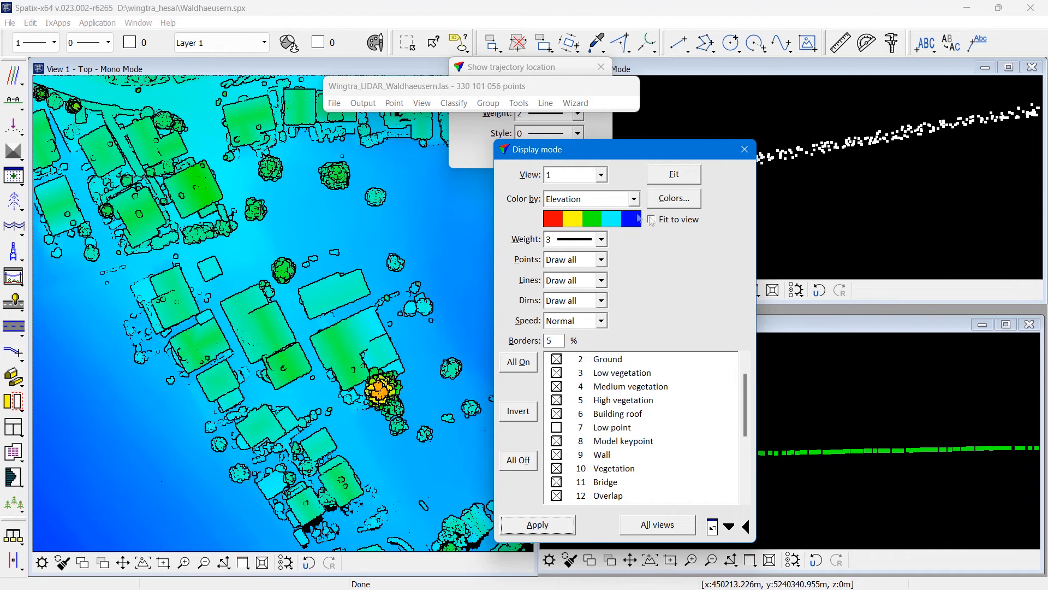
- Colour the points in View 1 by Class and close the display settings
click(621, 201)
click(587, 210)
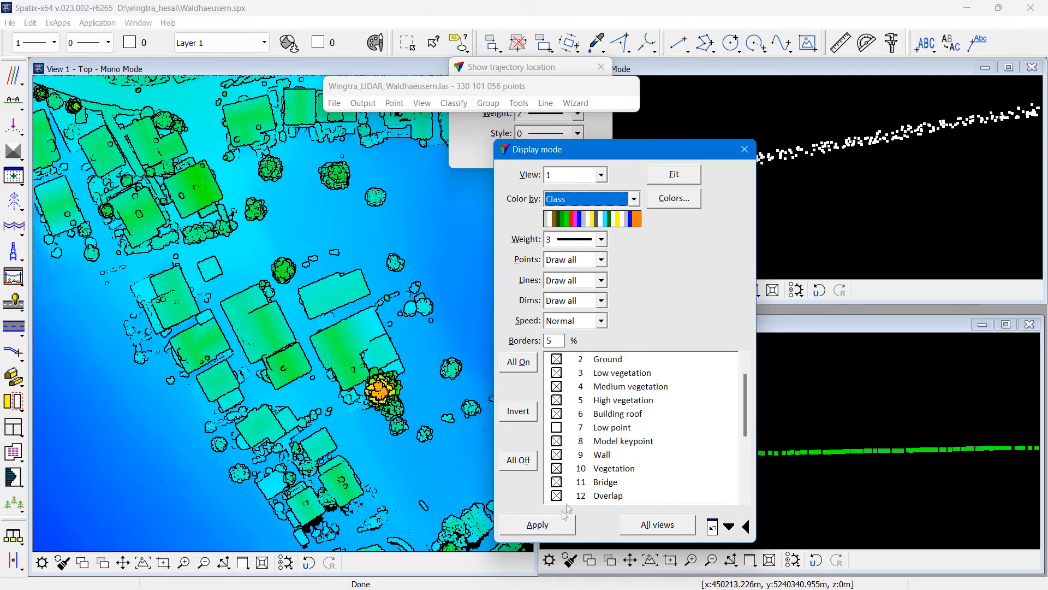
click(540, 524)
click(744, 149)
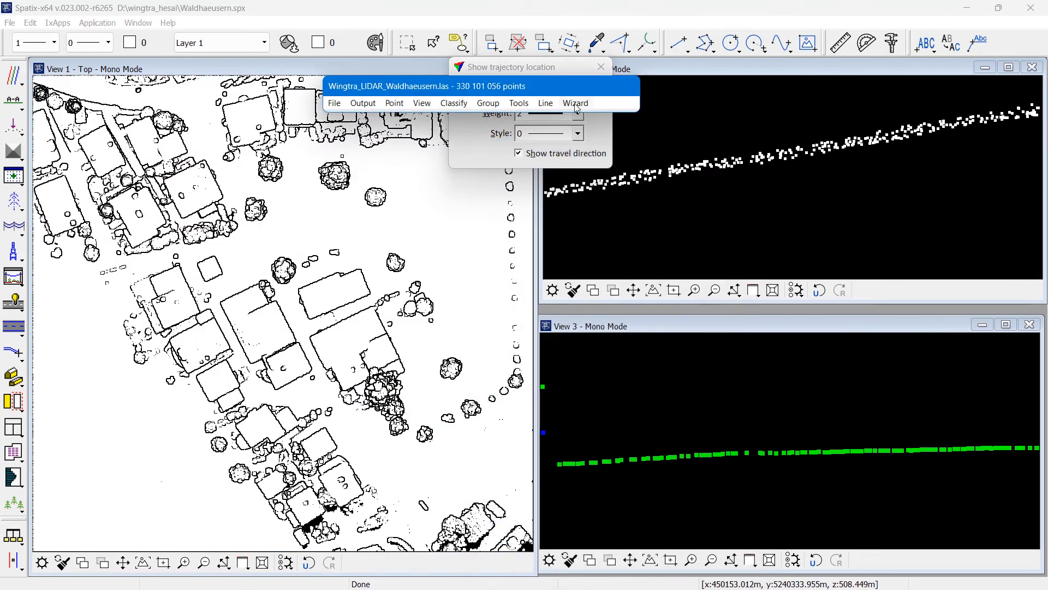
- Process the drone data with only the Classify ground step enabled, leaving Thin points to inactive off
click(575, 103)
click(587, 139)
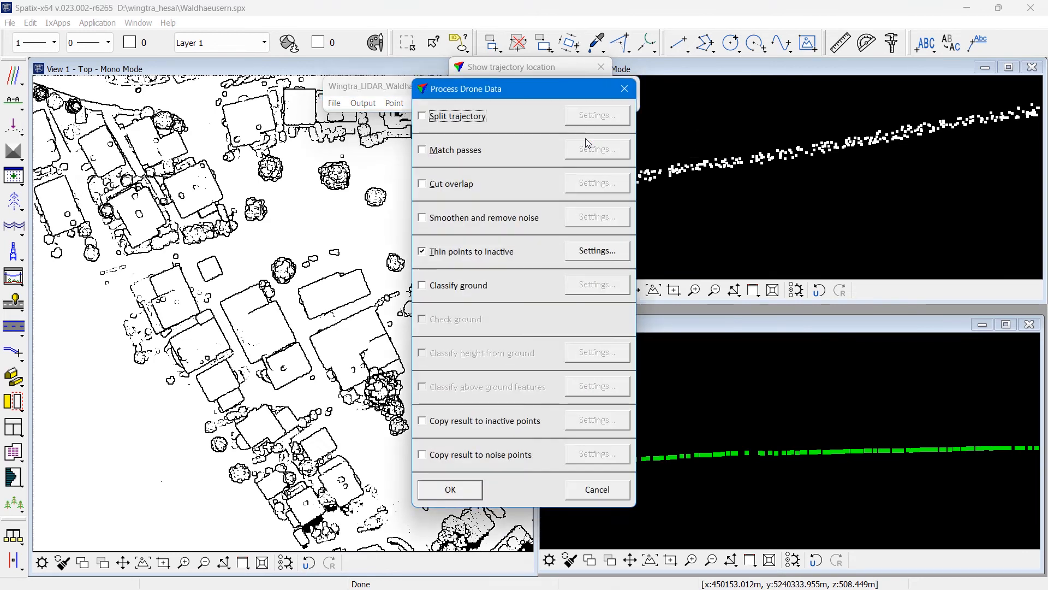
click(463, 291)
click(451, 252)
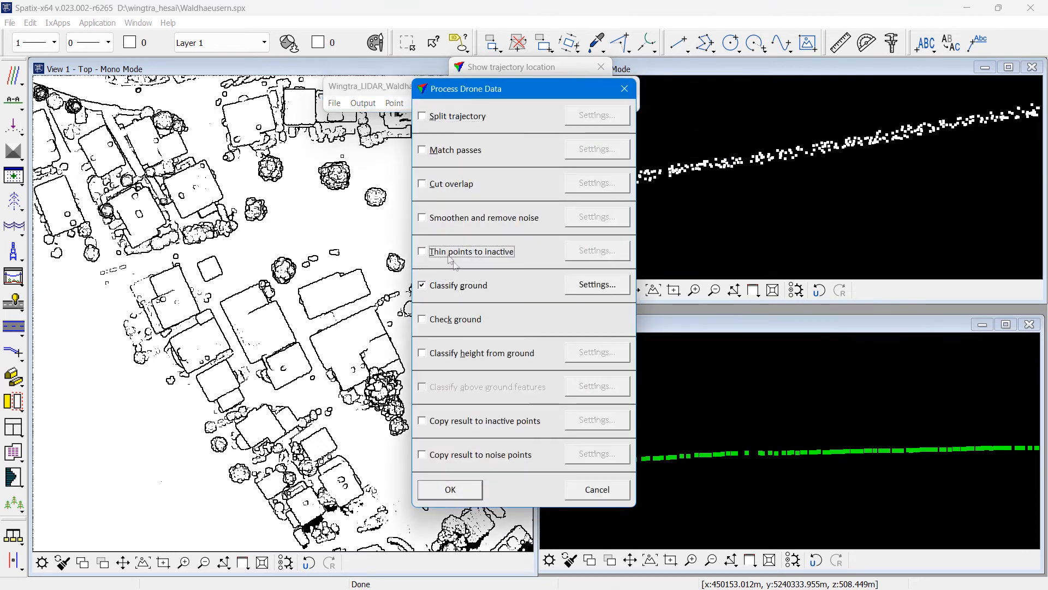
click(470, 493)
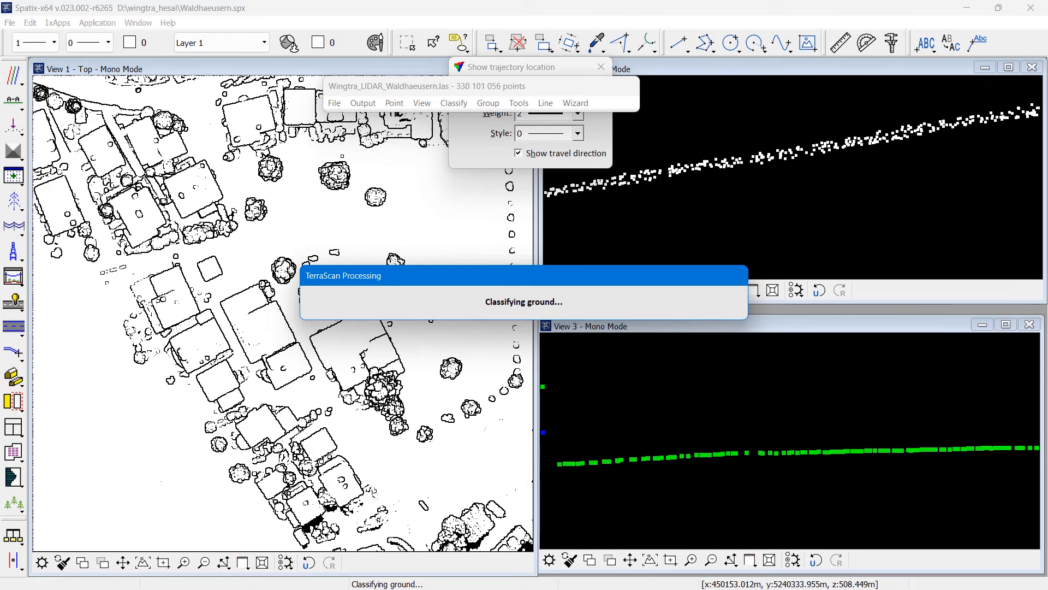
- Set the display mode of View 1 to show only the Ground class
click(421, 102)
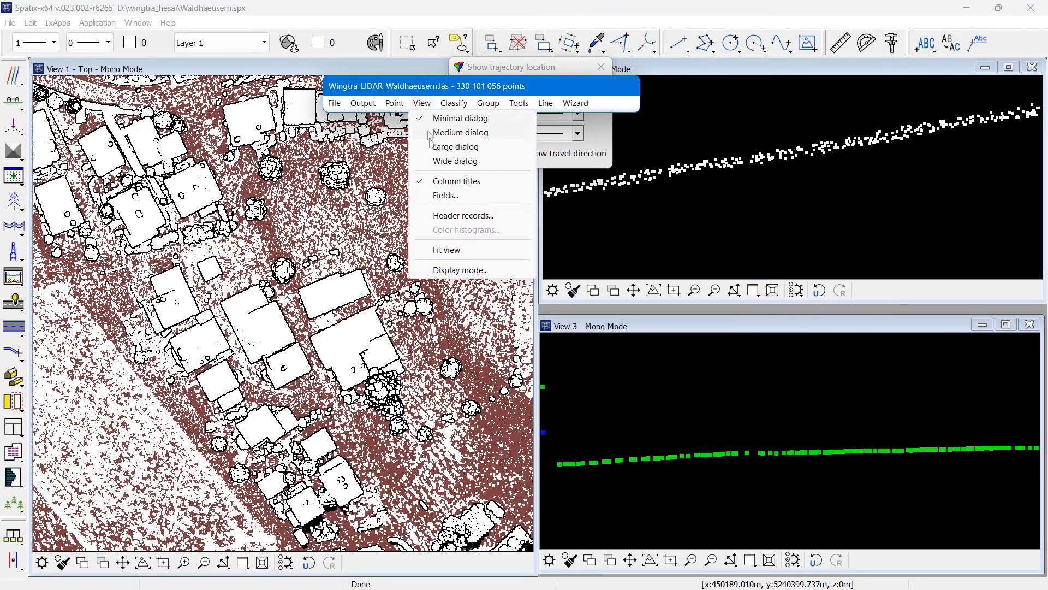
click(459, 269)
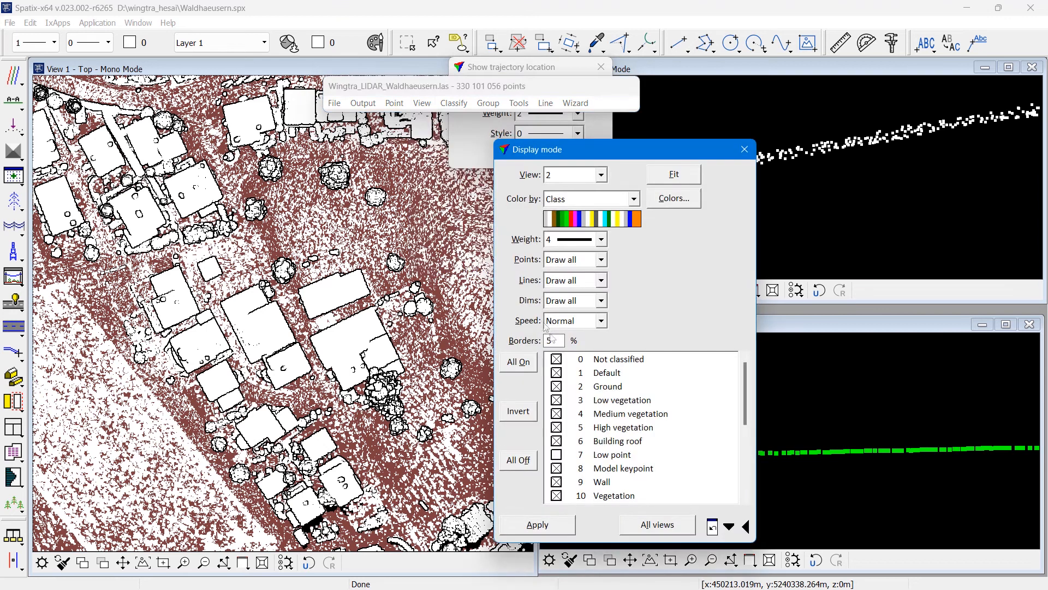
click(529, 460)
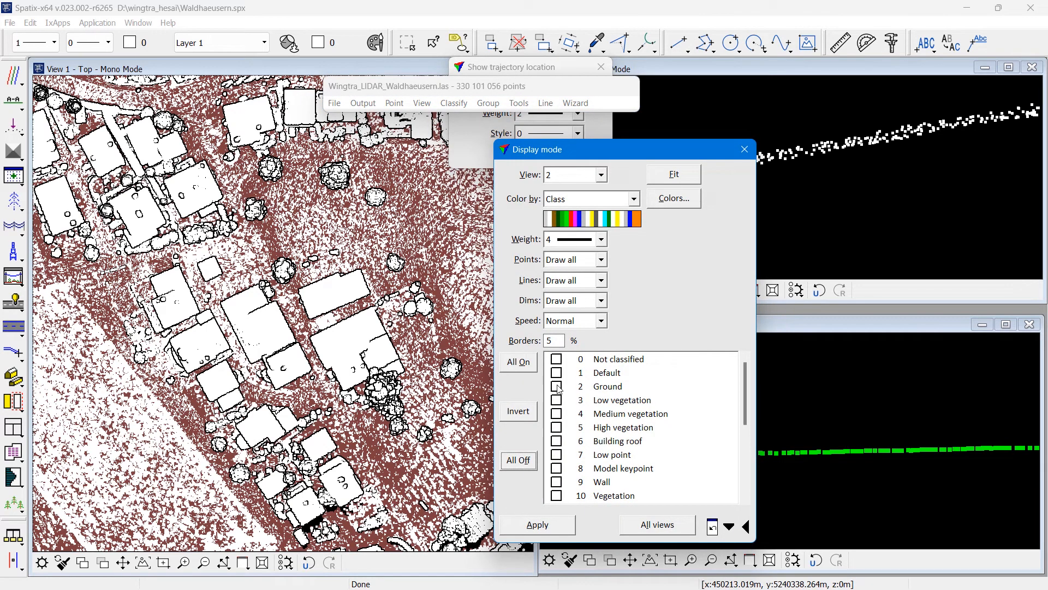
click(562, 175)
click(563, 188)
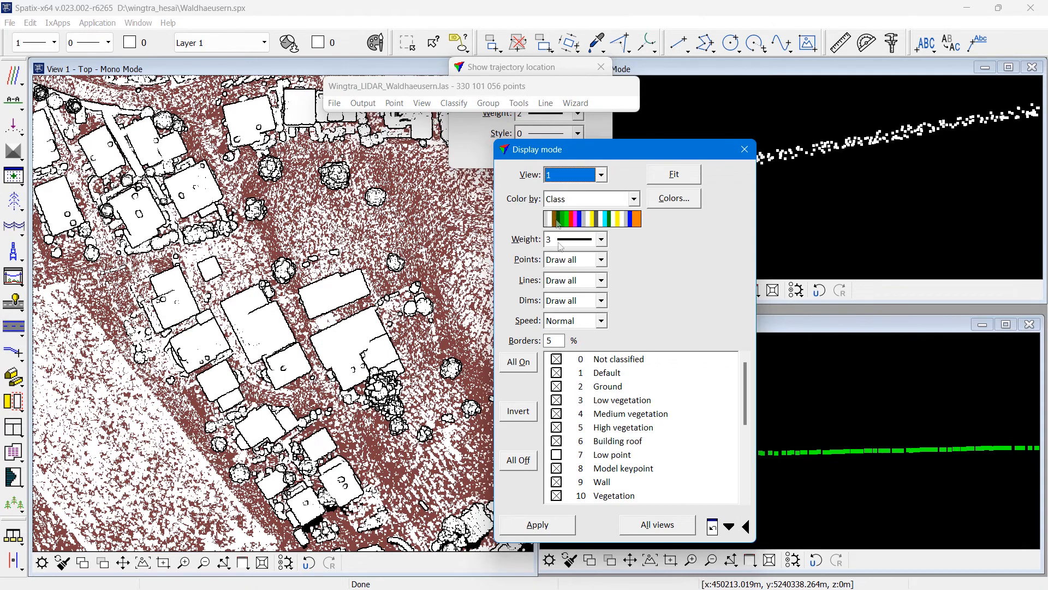
click(534, 459)
click(557, 386)
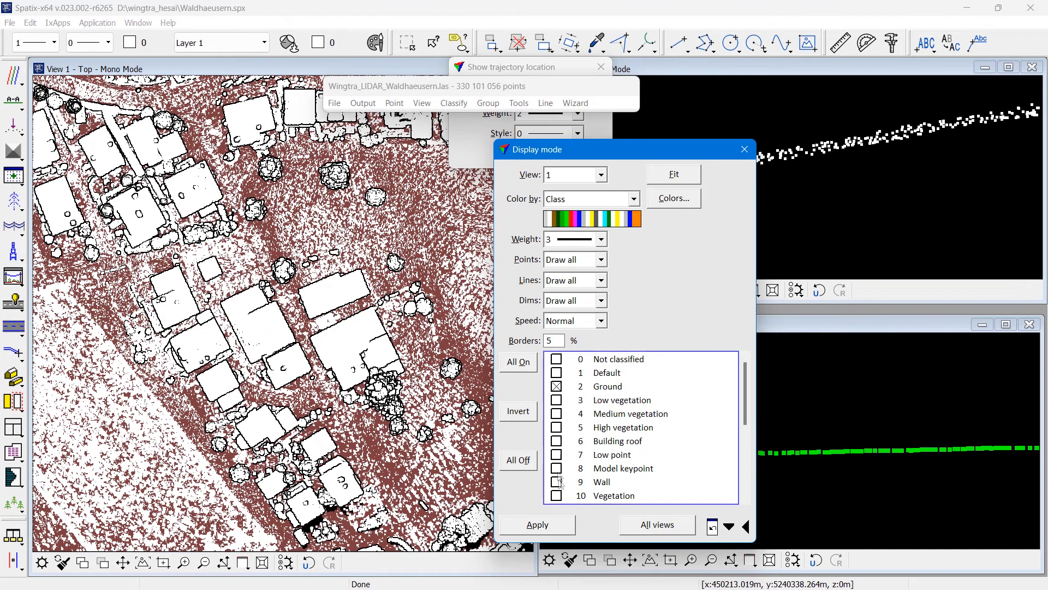
click(565, 527)
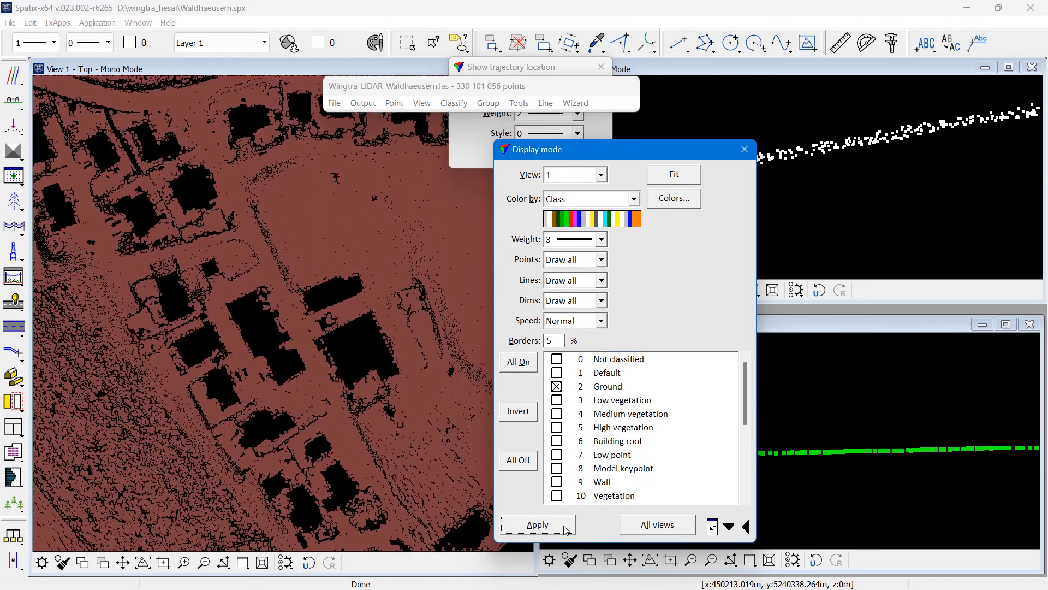
- Colour the points in View 1 by Elevation and turn all point classes back on there
click(564, 205)
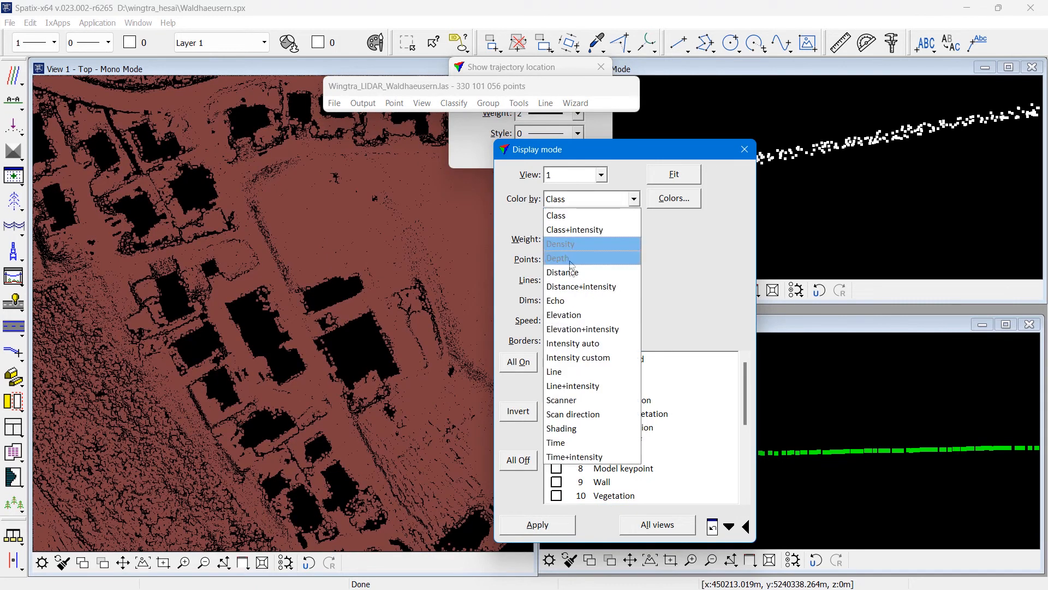
click(570, 315)
click(569, 524)
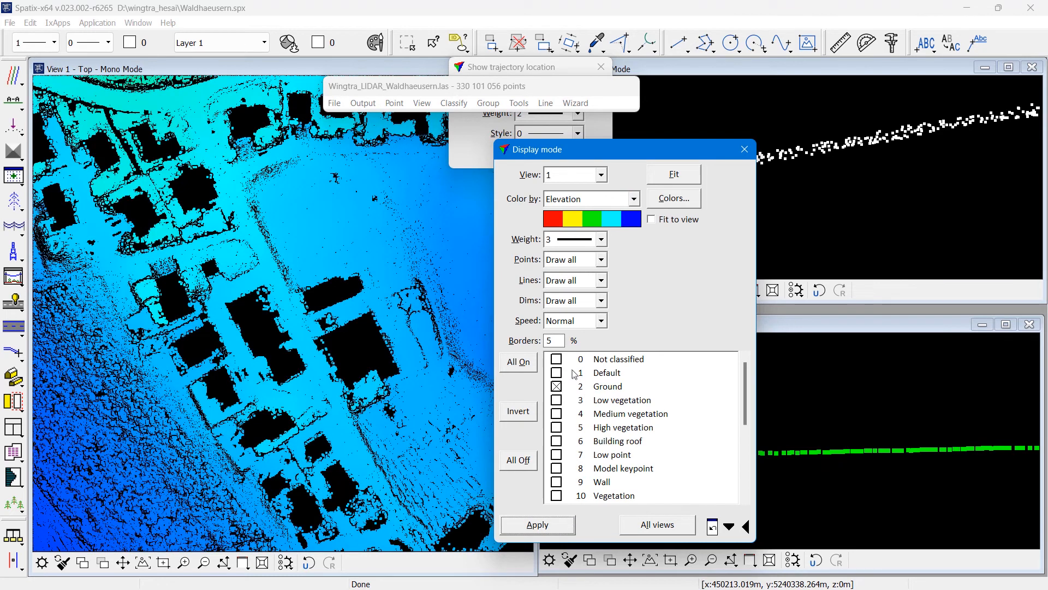
click(518, 363)
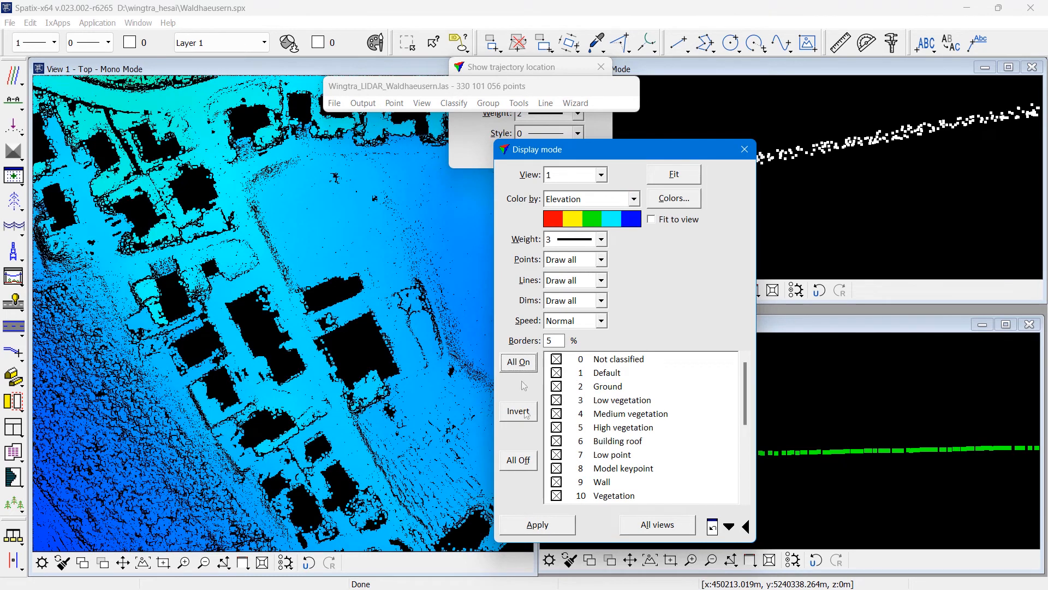
click(555, 533)
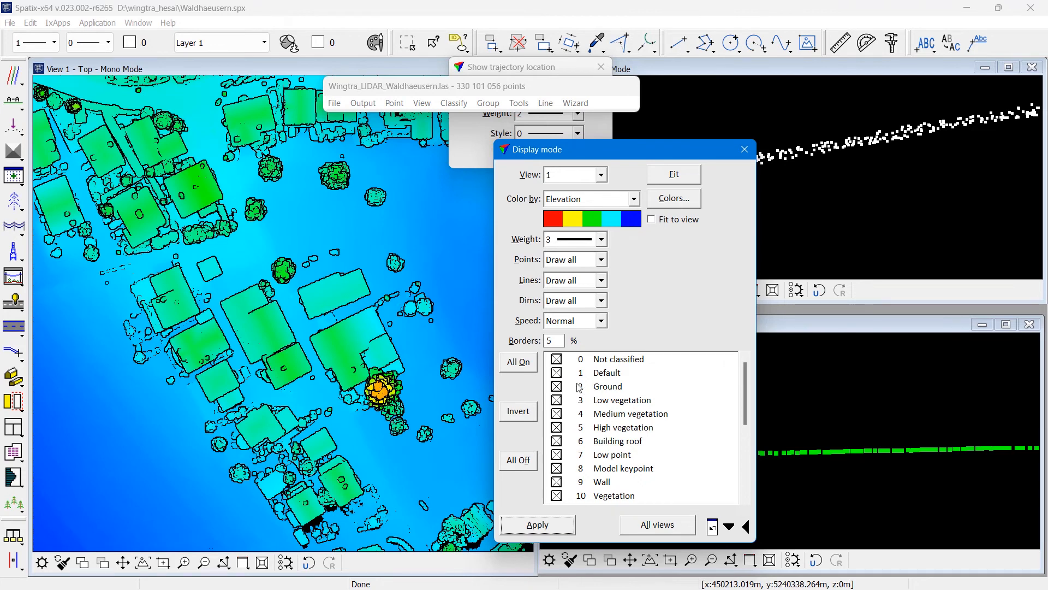
- Draw a vertical section about 0.86 m deep across the central row of buildings and show it in View 2
click(13, 99)
click(193, 395)
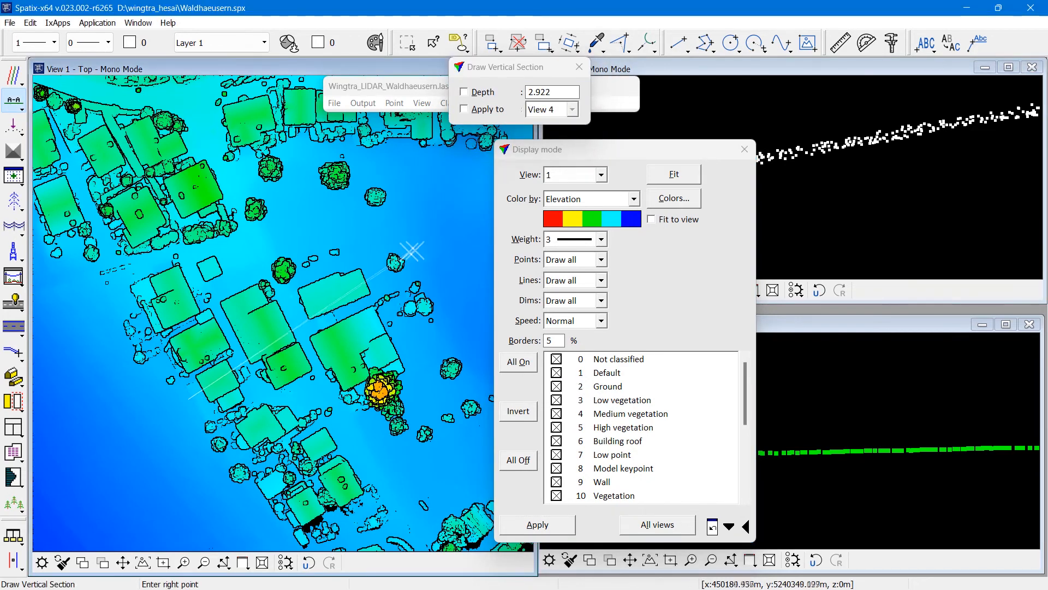
click(439, 235)
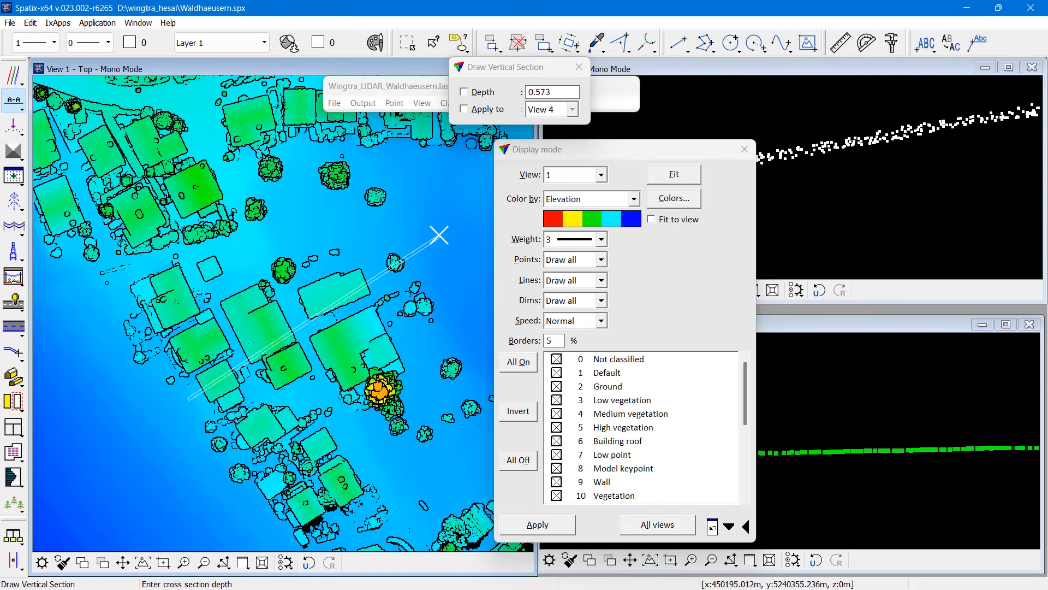
click(777, 227)
- Move the display settings aside, switch them to View 2 and turn off the Ground class there
drag(670, 154, 362, 124)
click(296, 143)
click(284, 164)
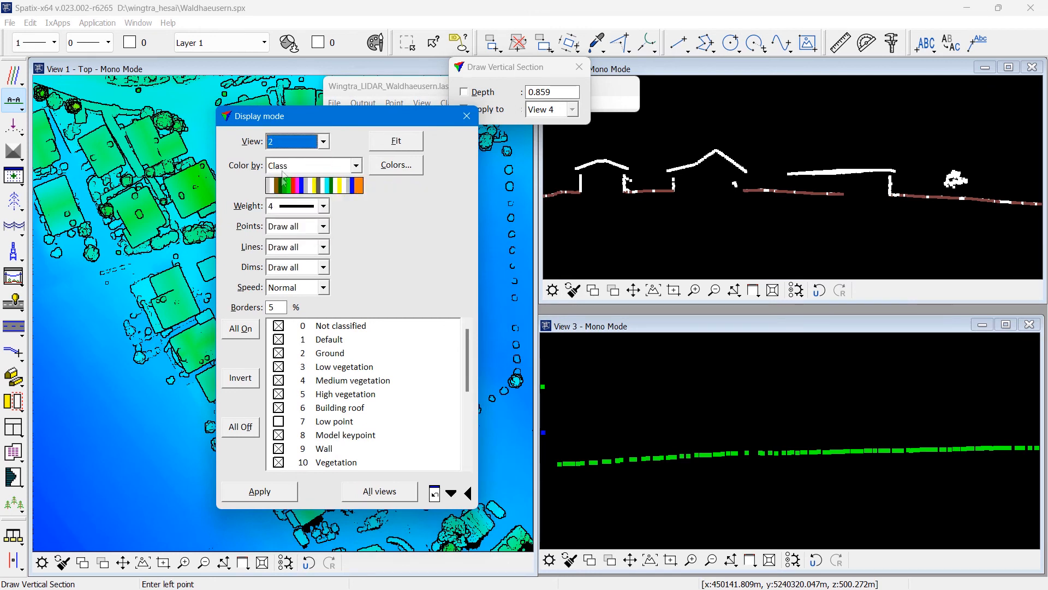
click(279, 353)
click(285, 494)
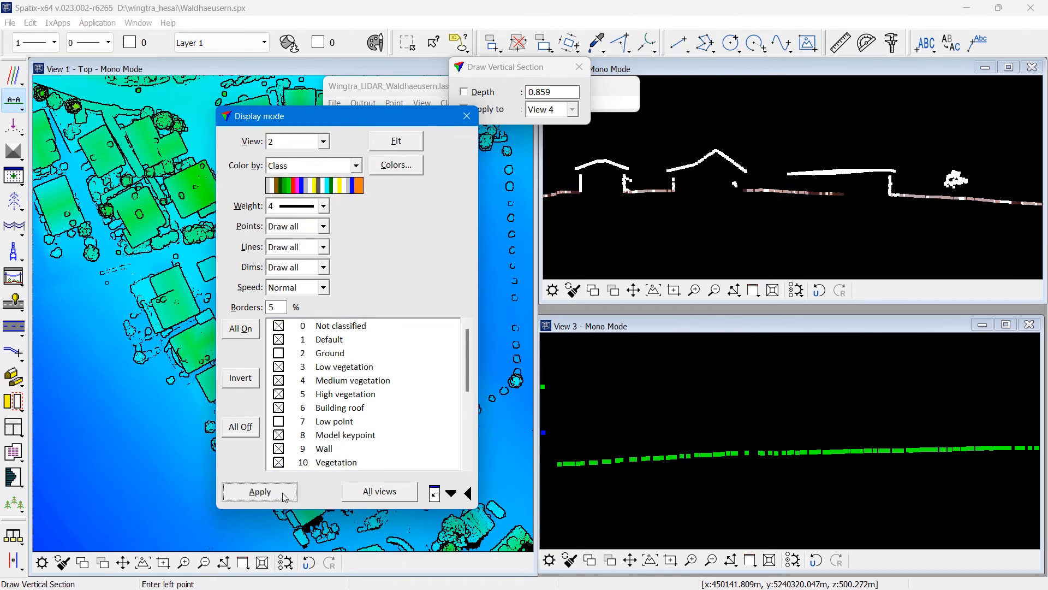
- Turn off the Default class in View 2 and turn the Ground class back on to isolate the ground points
click(304, 341)
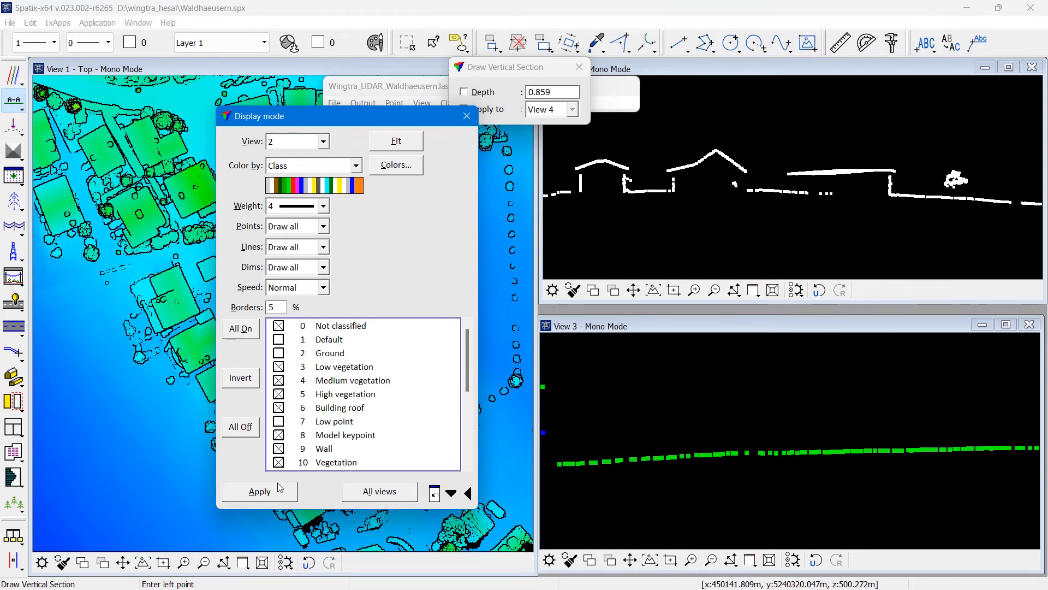
click(282, 491)
click(279, 353)
click(285, 494)
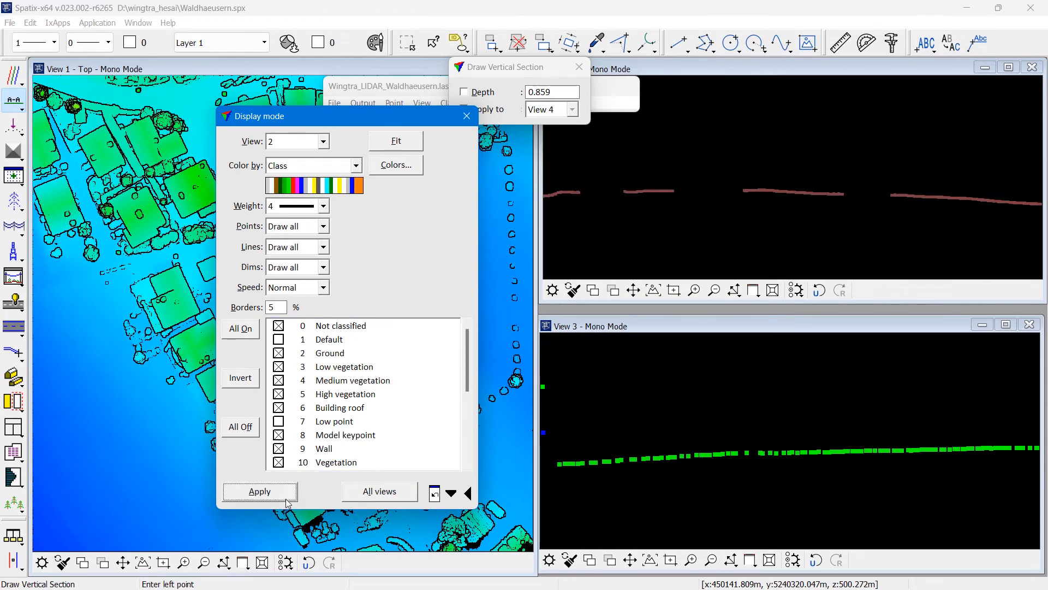
- Turn the Default class back on in View 2 and close the display settings
click(318, 343)
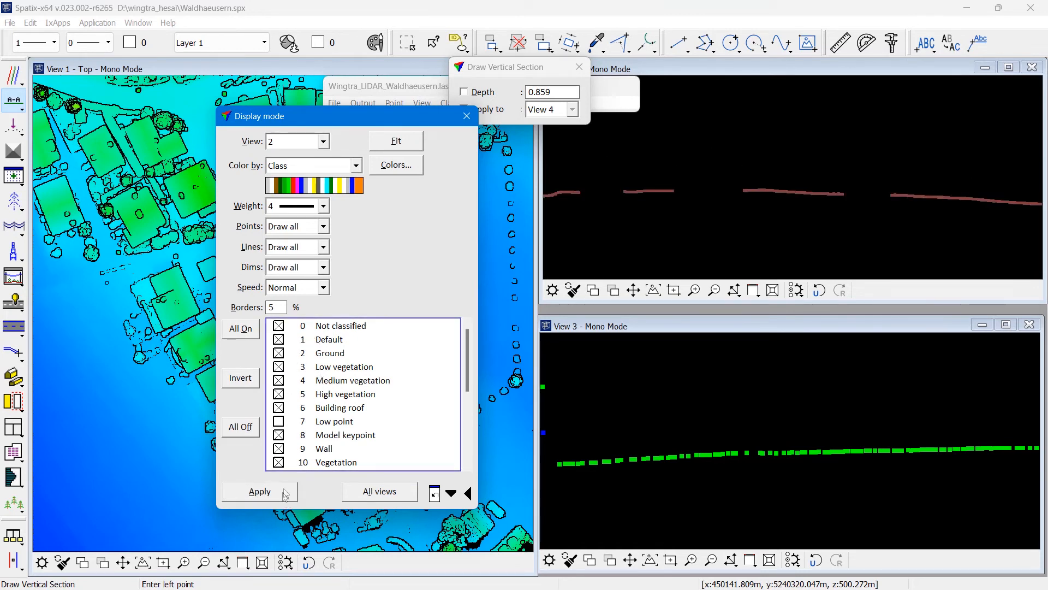
click(282, 494)
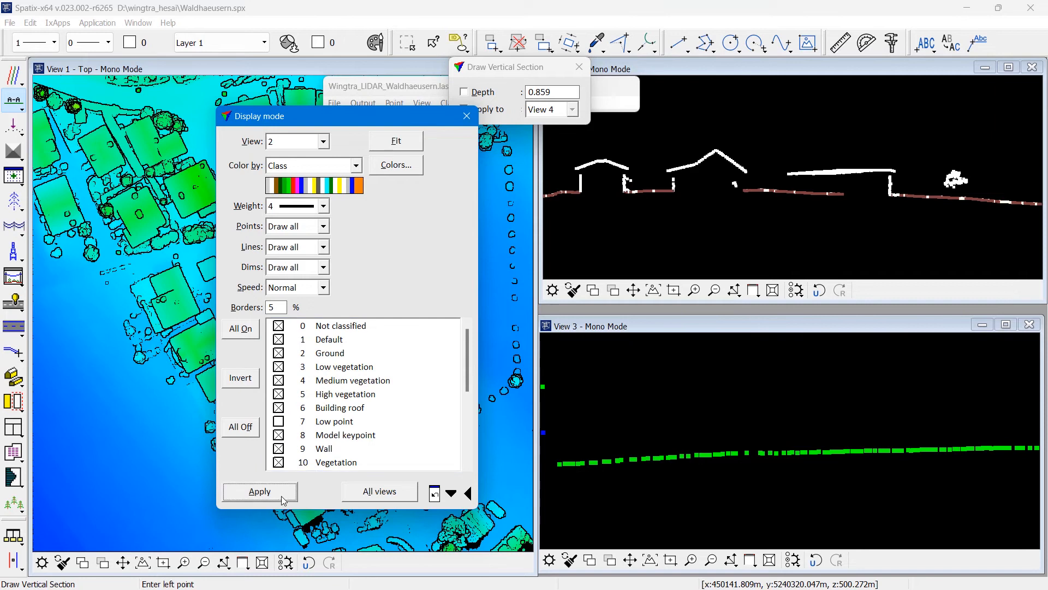
click(467, 116)
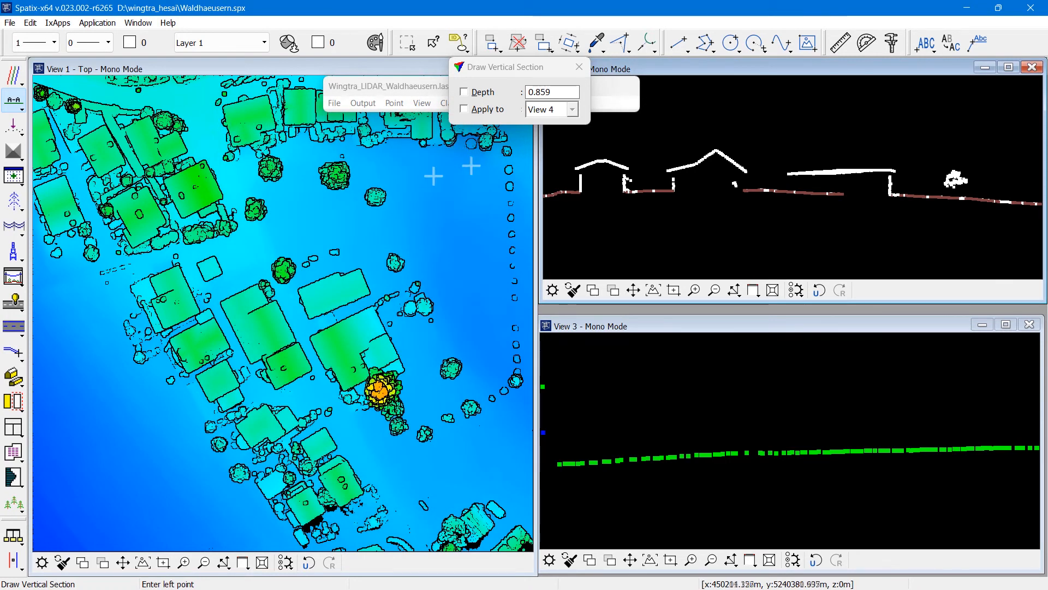
- Create an editable surface model from the Ground class and display it in View 1 as a shaded surface with the Hot to cold scheme
click(13, 151)
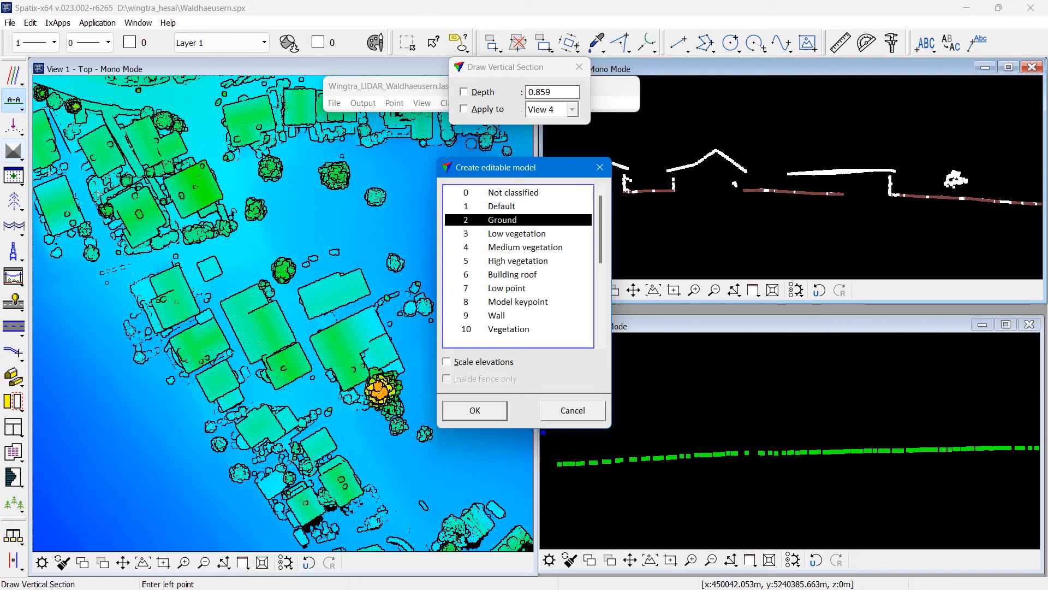
click(495, 408)
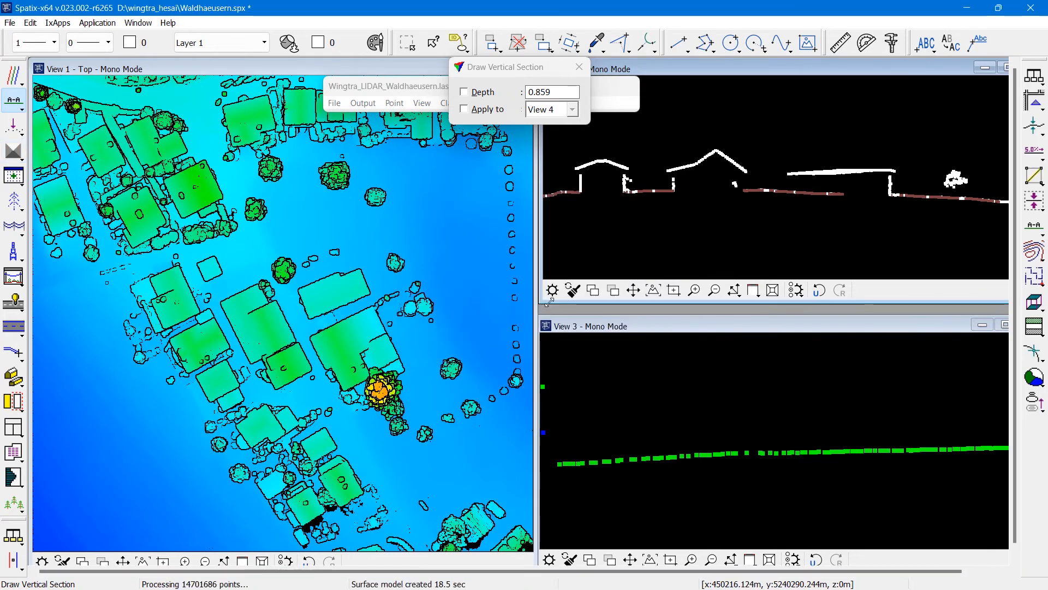
click(1042, 254)
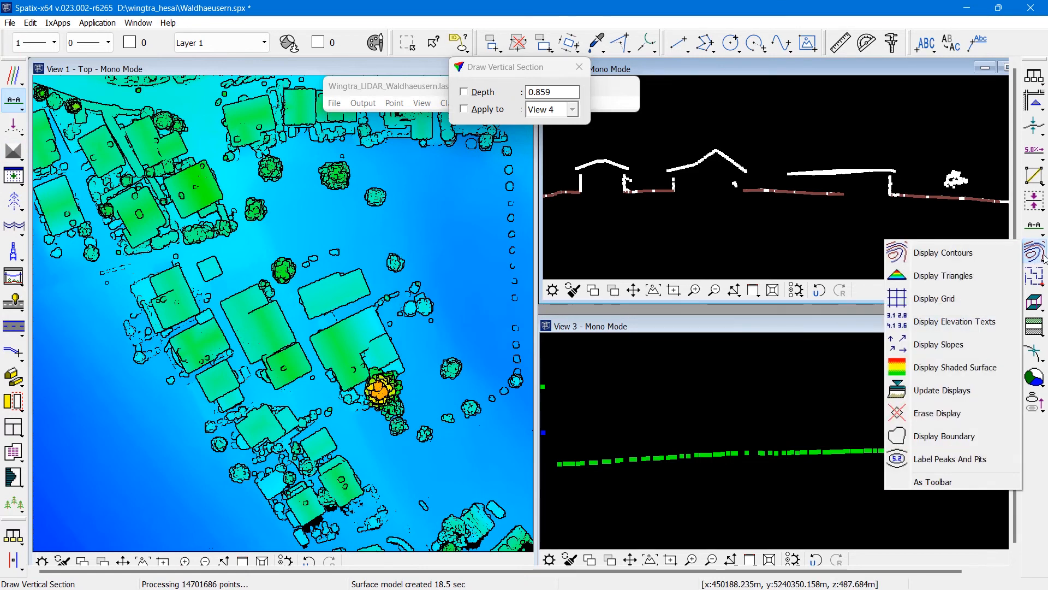
click(957, 370)
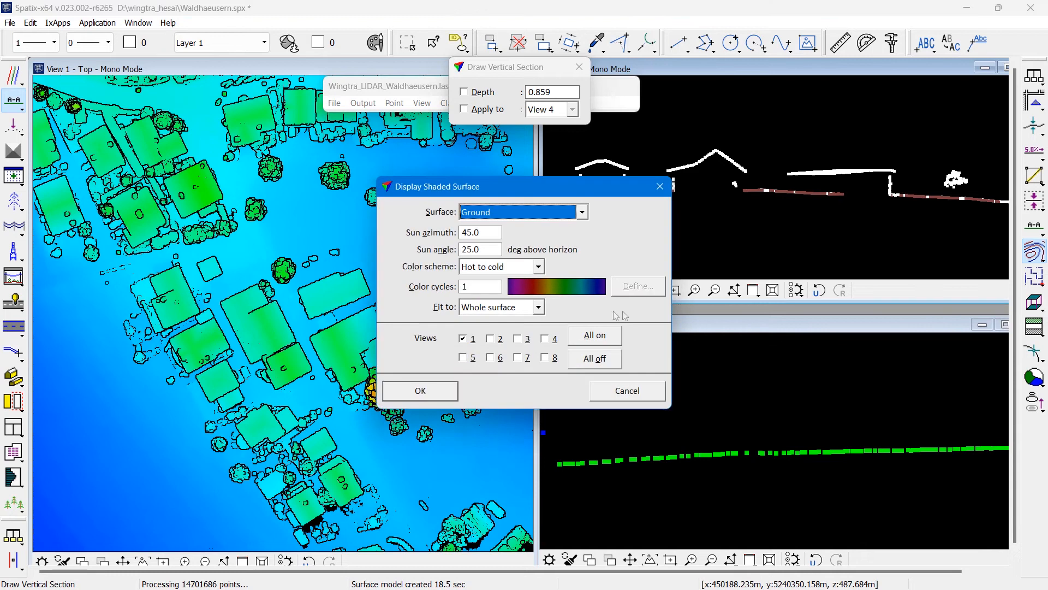
click(452, 398)
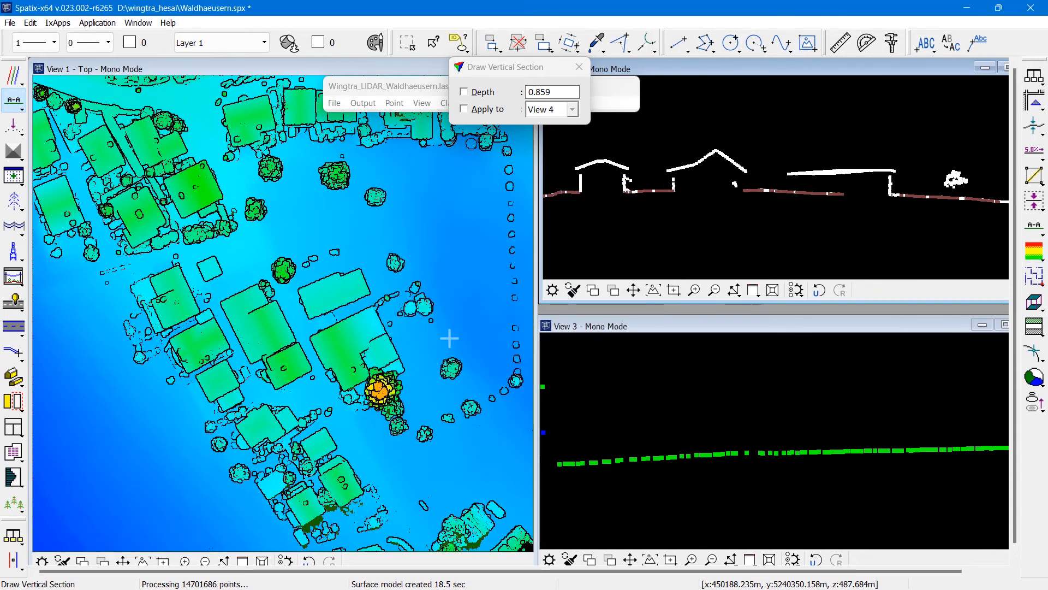
- Turn off all point classes in View 1 so only the shaded surface is drawn, and close the display settings
click(421, 103)
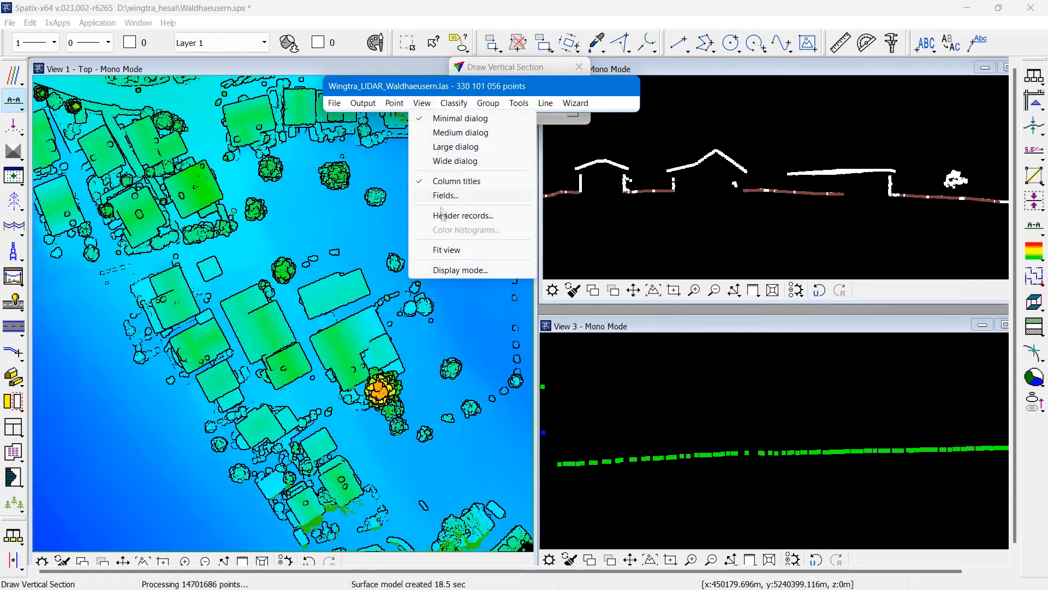
click(448, 269)
click(324, 142)
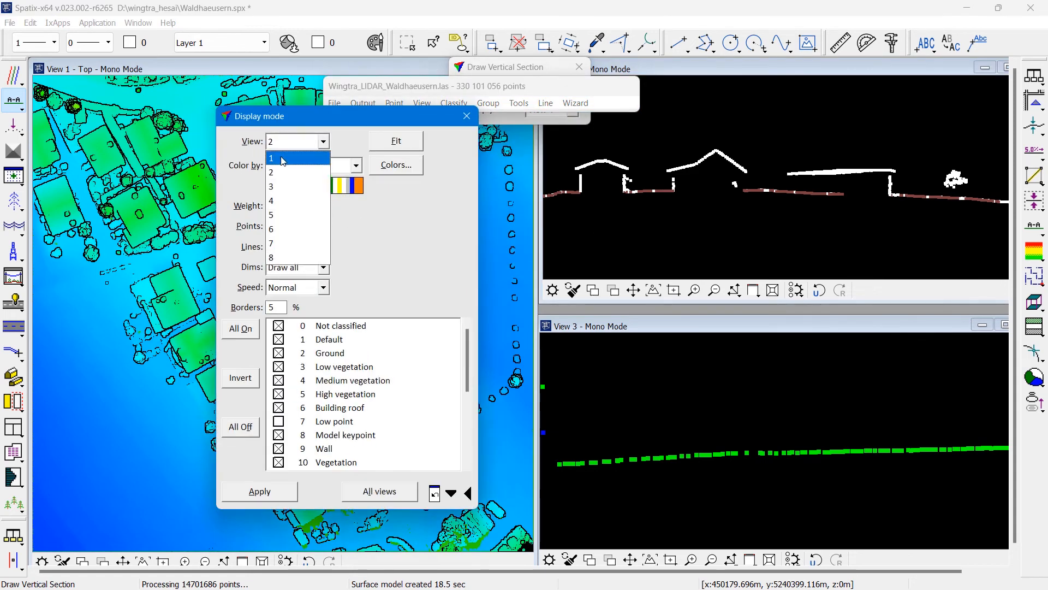
click(290, 153)
click(242, 429)
click(284, 491)
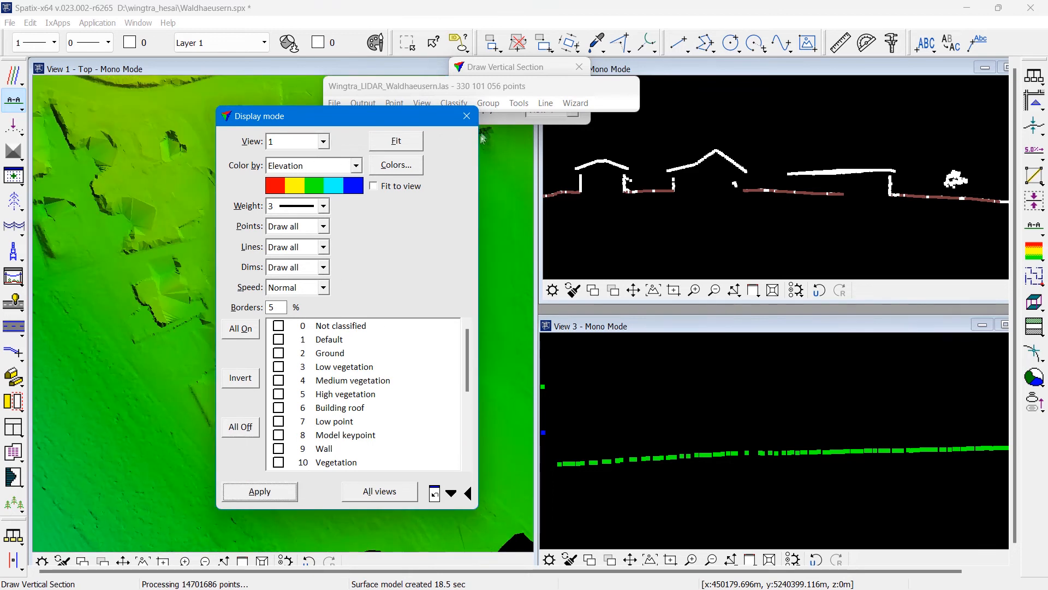
click(467, 116)
- Examine the shaded ground surface in View 1 around the building area and the hill north of it
scroll(315, 234, down, 1)
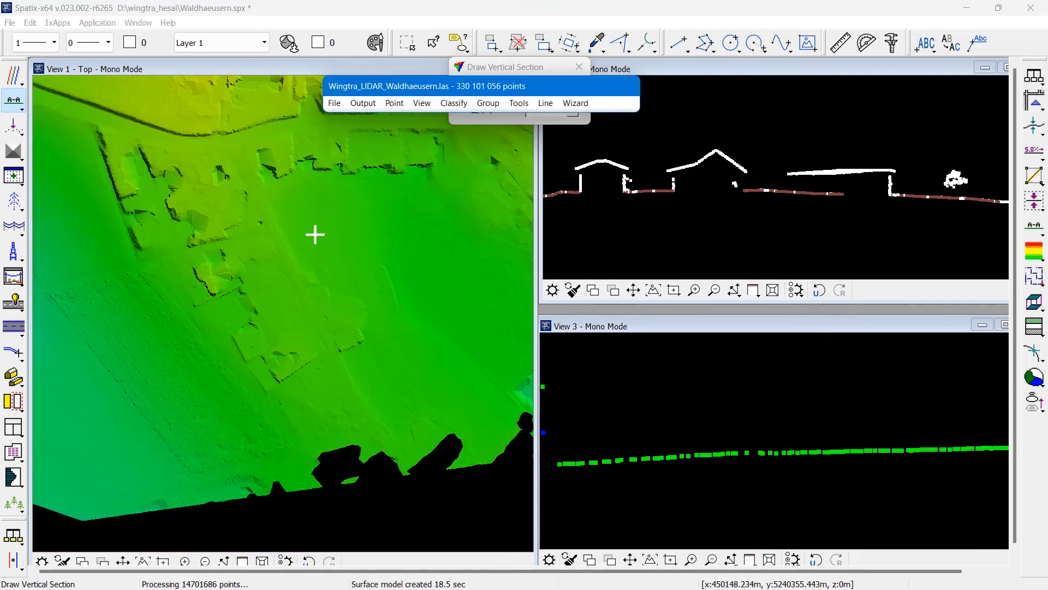
scroll(333, 169, down, 1)
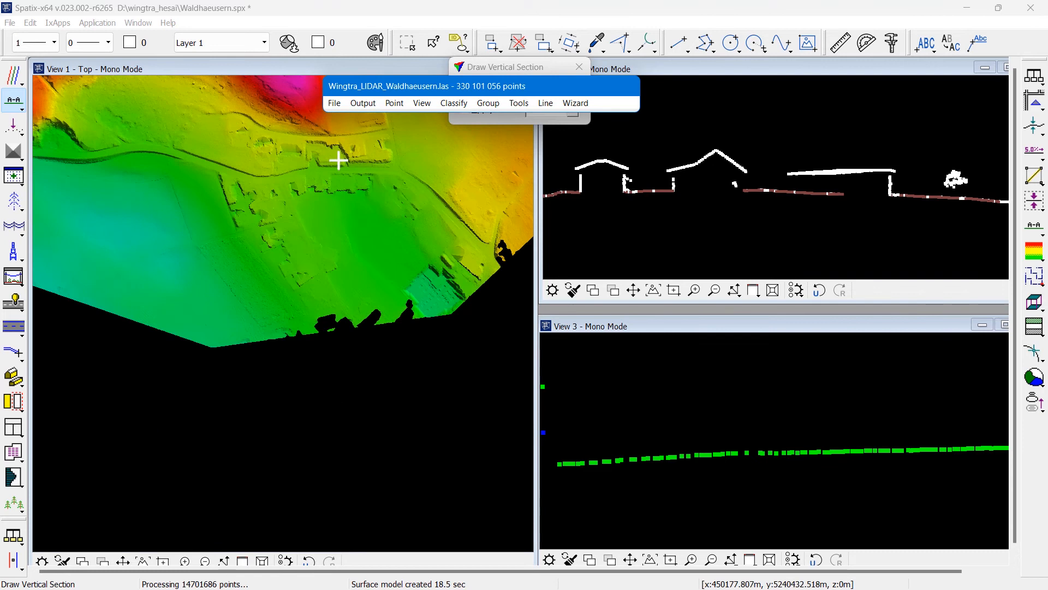
scroll(338, 159, down, 1)
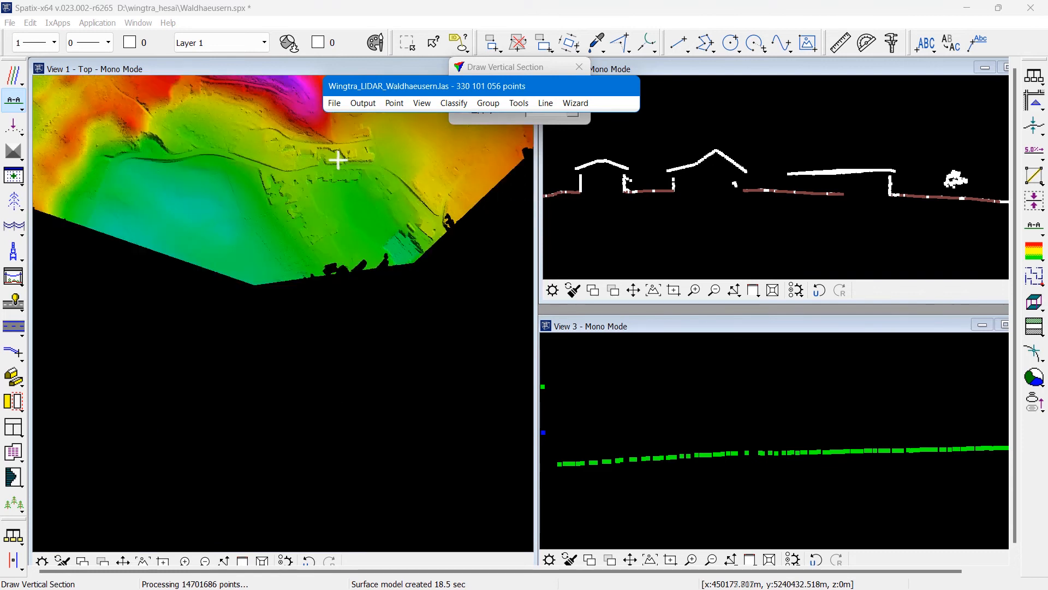
click(123, 561)
click(257, 153)
click(288, 350)
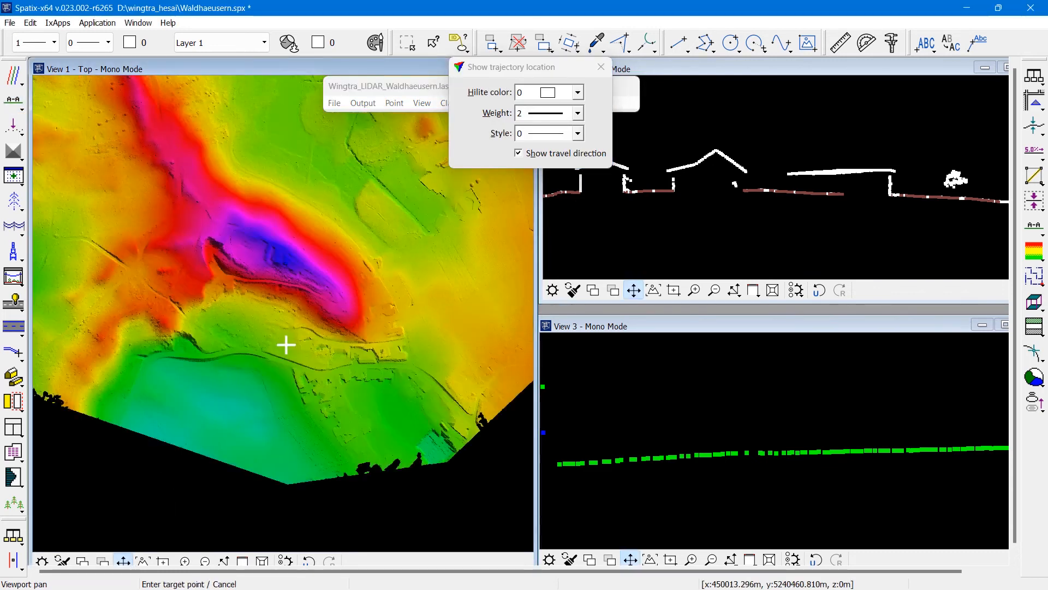
click(187, 155)
click(250, 277)
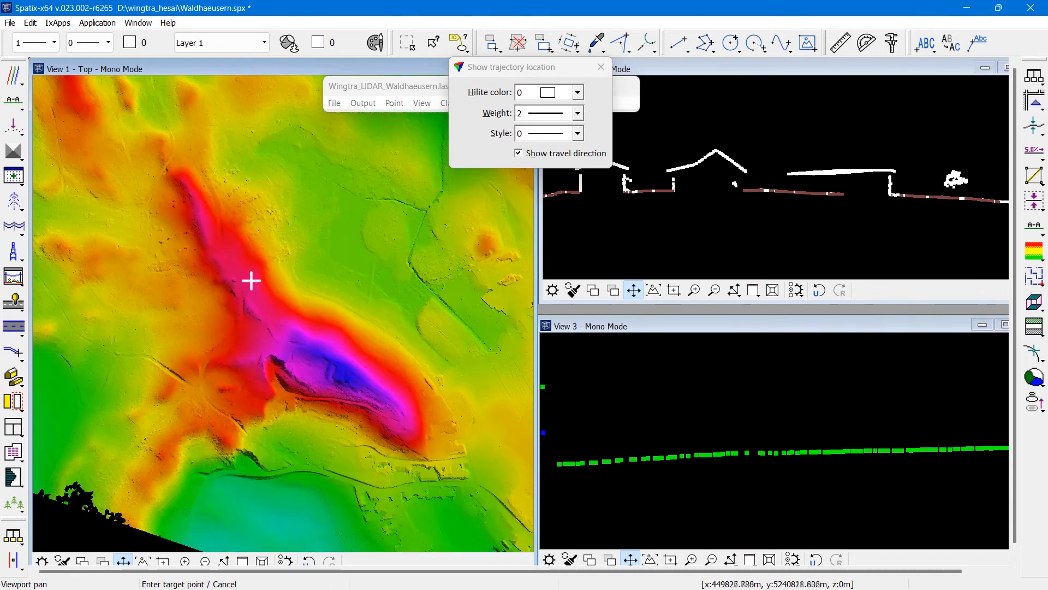
- Draw a vertical section about 1.5 m deep across the dark pit in the surface west of the ridge and inspect it closely in View 2
click(162, 450)
click(186, 561)
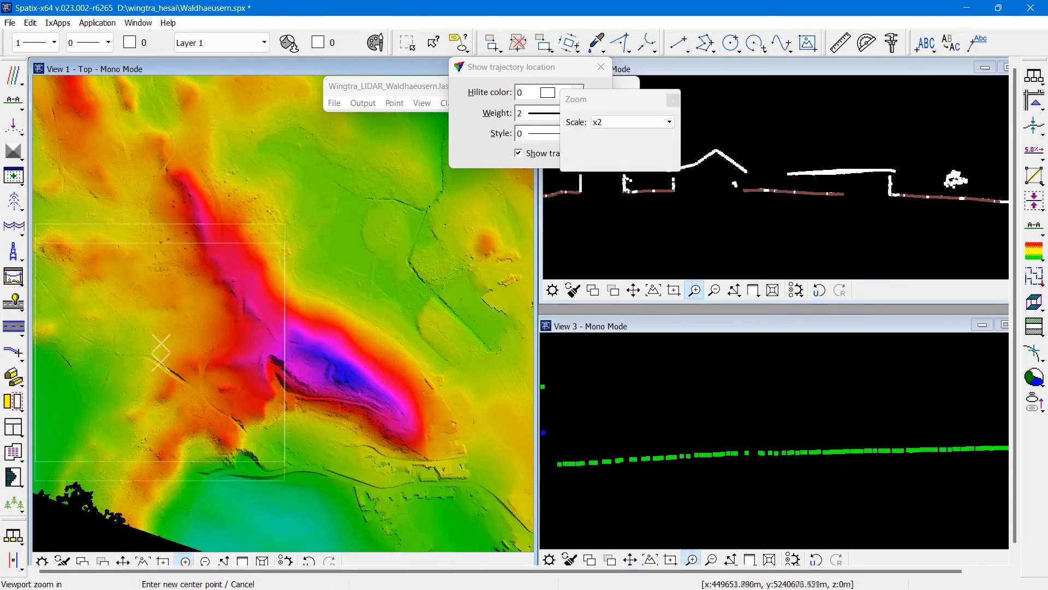
click(182, 240)
click(187, 338)
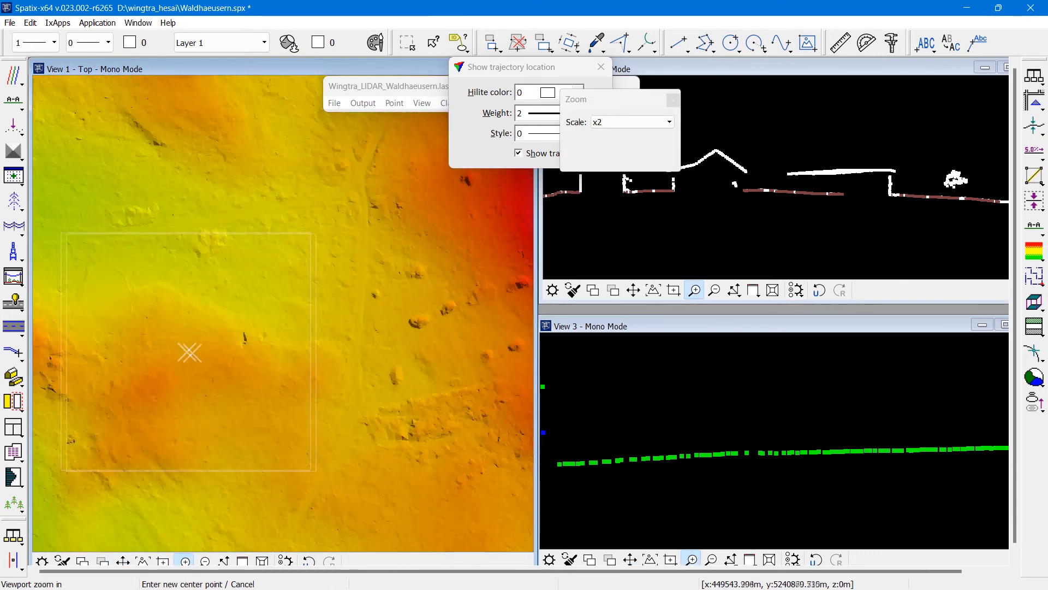
click(256, 341)
click(275, 350)
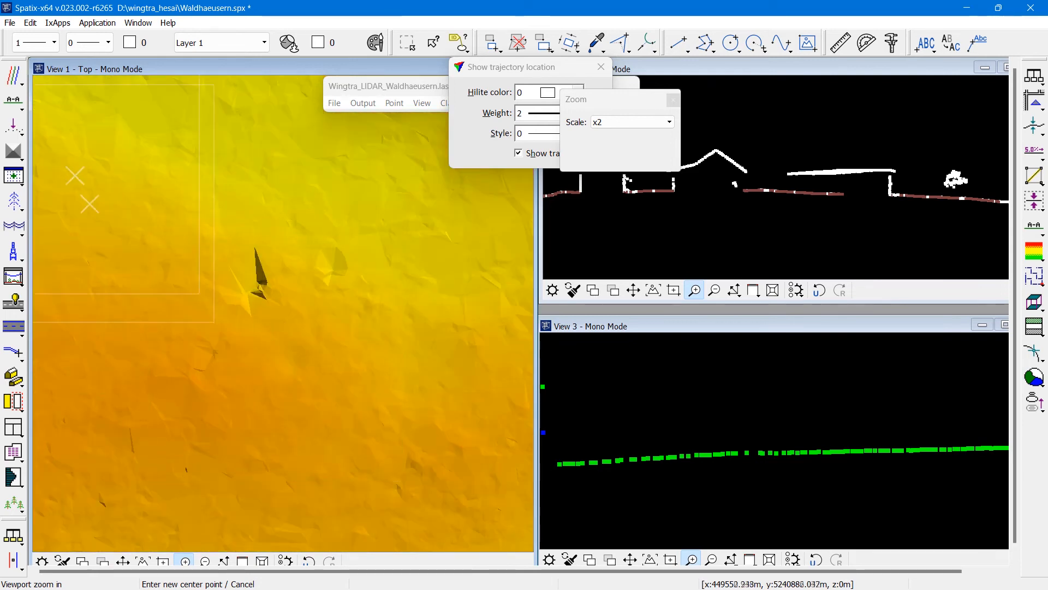
click(14, 102)
click(208, 268)
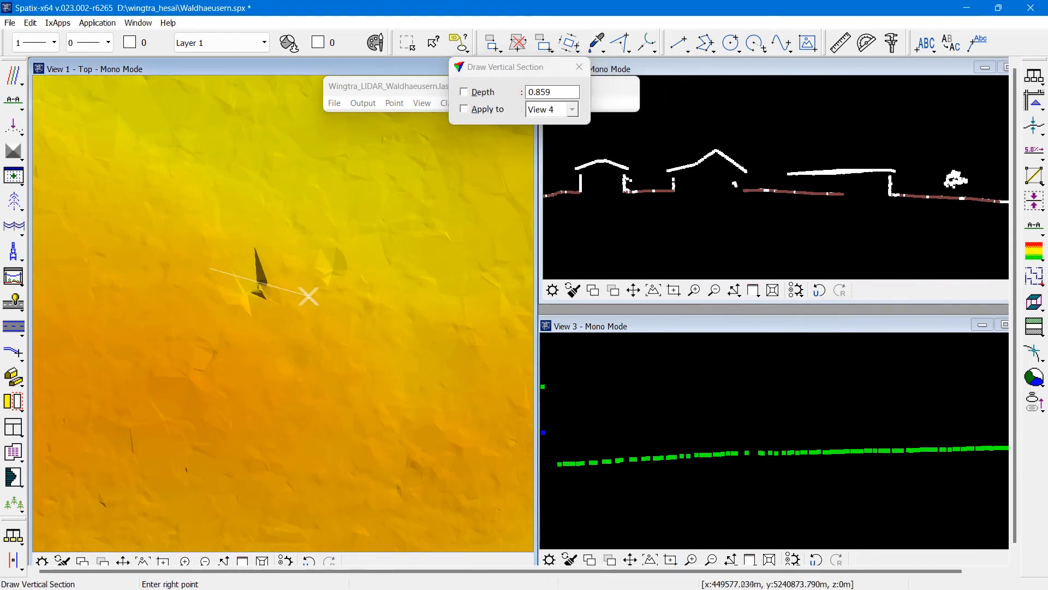
click(314, 281)
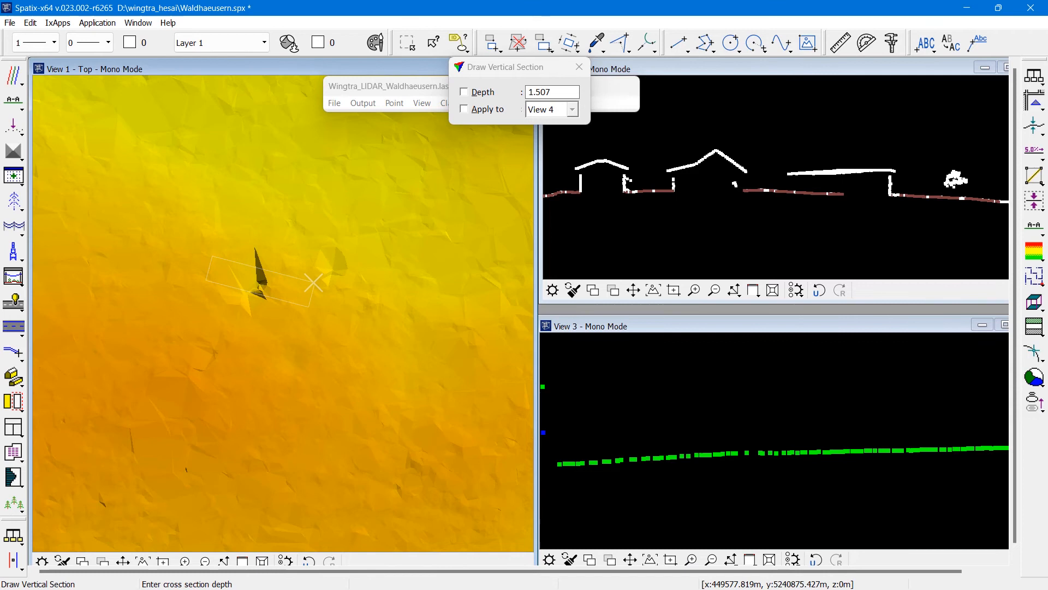
click(662, 238)
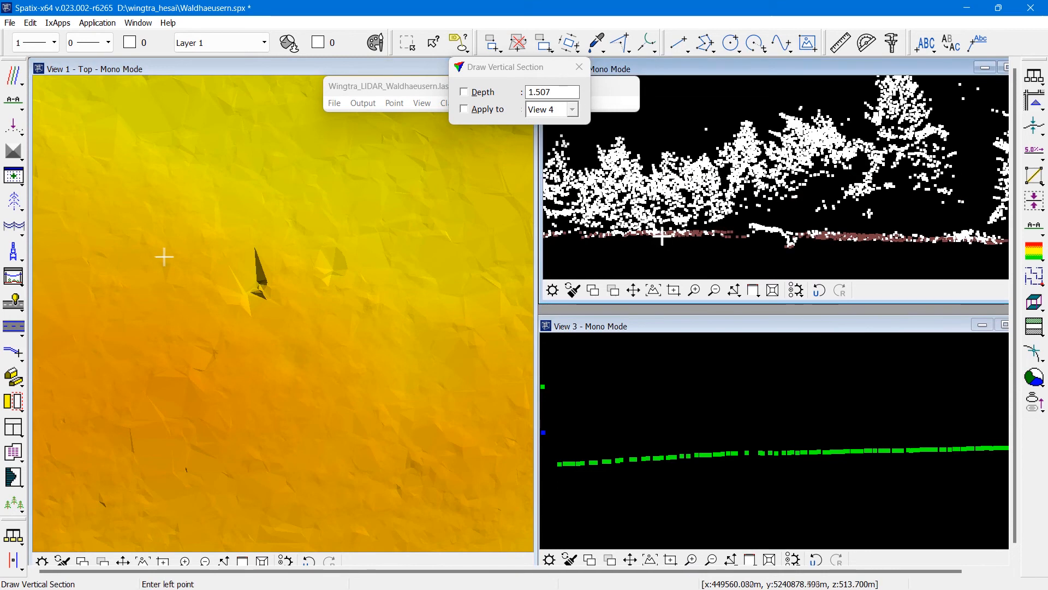
click(695, 291)
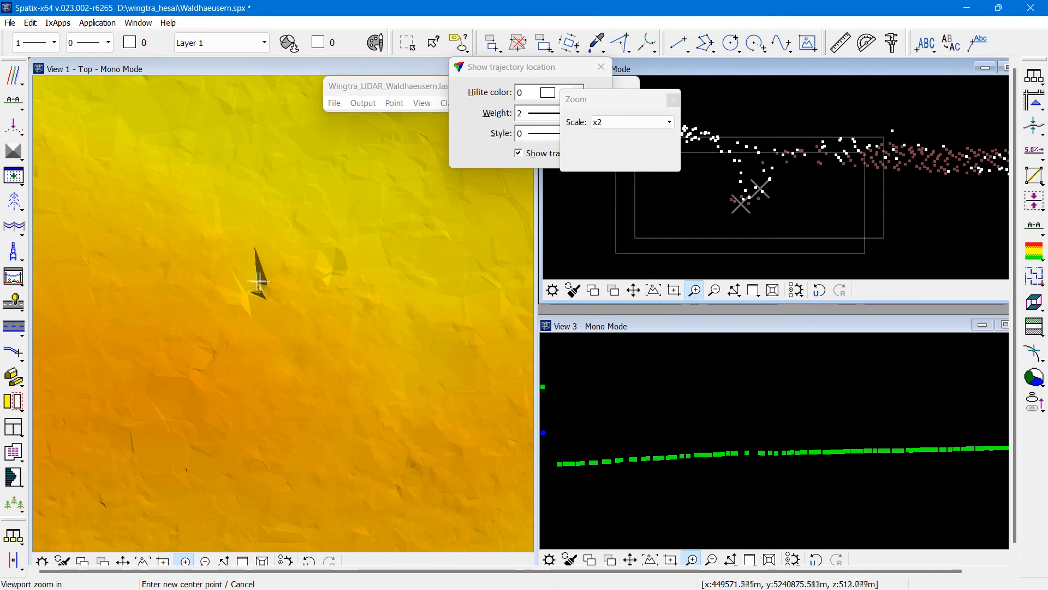
- Draw a vertical section about 2.3 m deep across the dark pit south of the road bend in the settlement and enlarge it in View 2
click(205, 561)
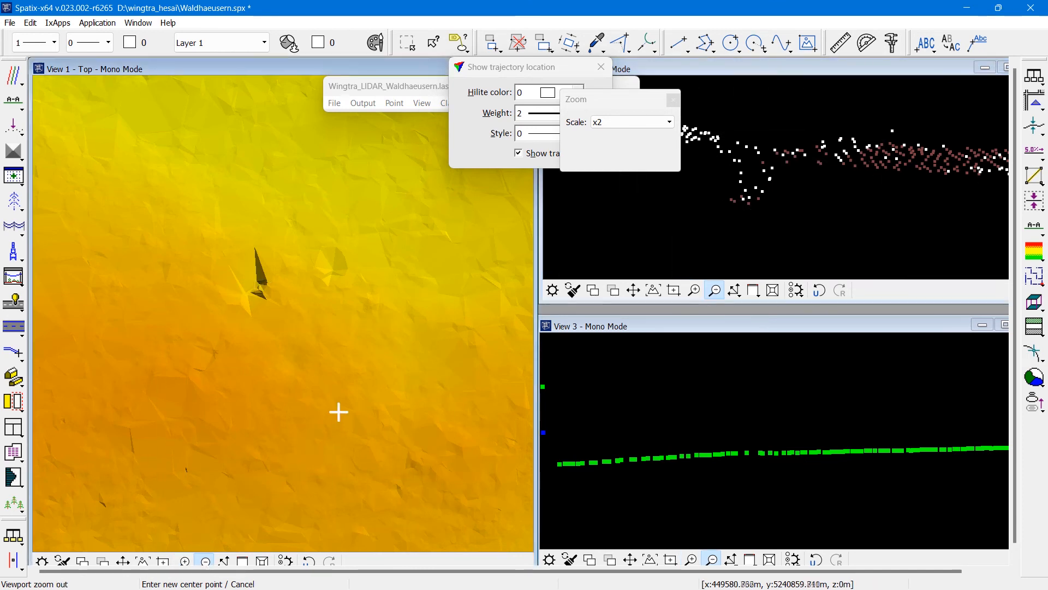
click(338, 410)
click(366, 370)
click(366, 370)
click(366, 371)
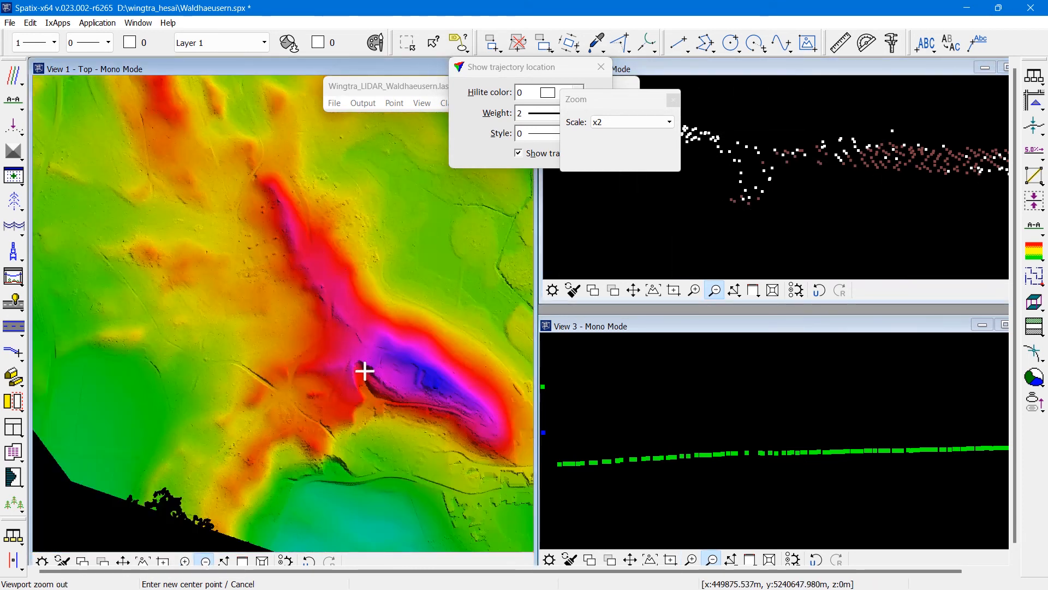
click(185, 560)
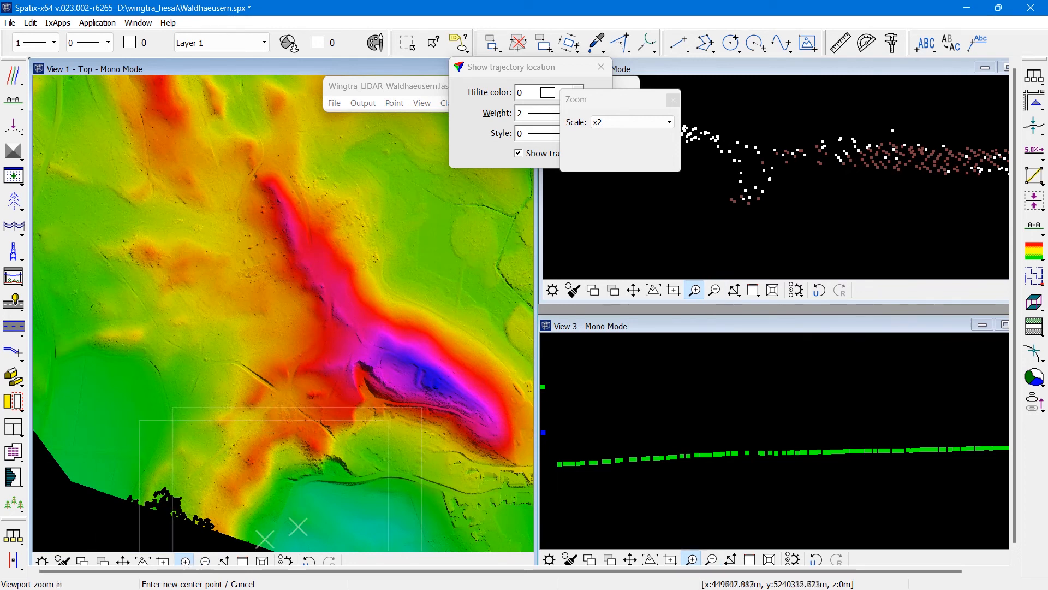
click(483, 496)
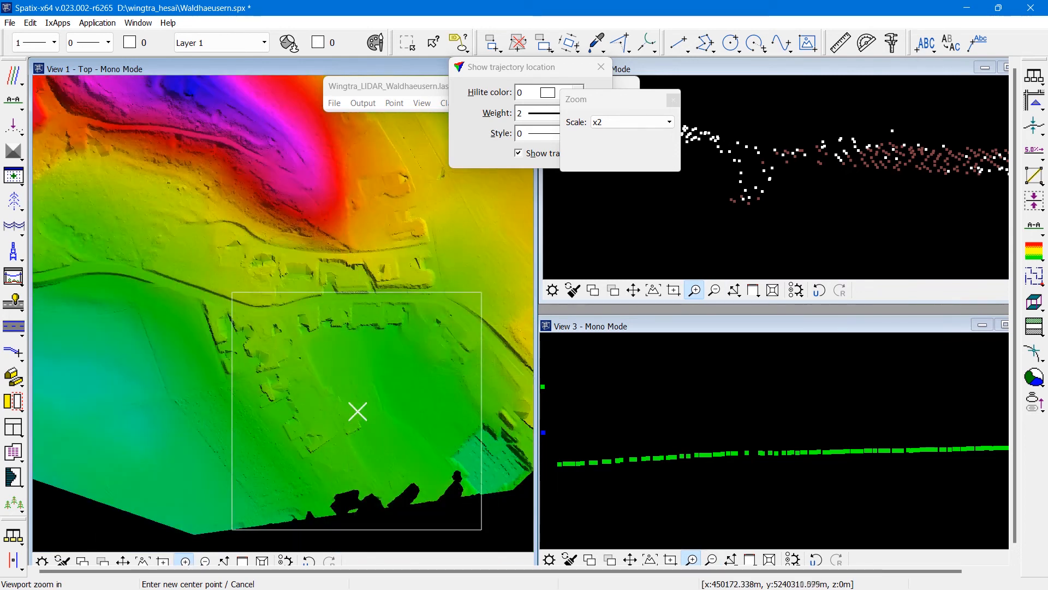
click(391, 294)
click(369, 348)
right_click(369, 348)
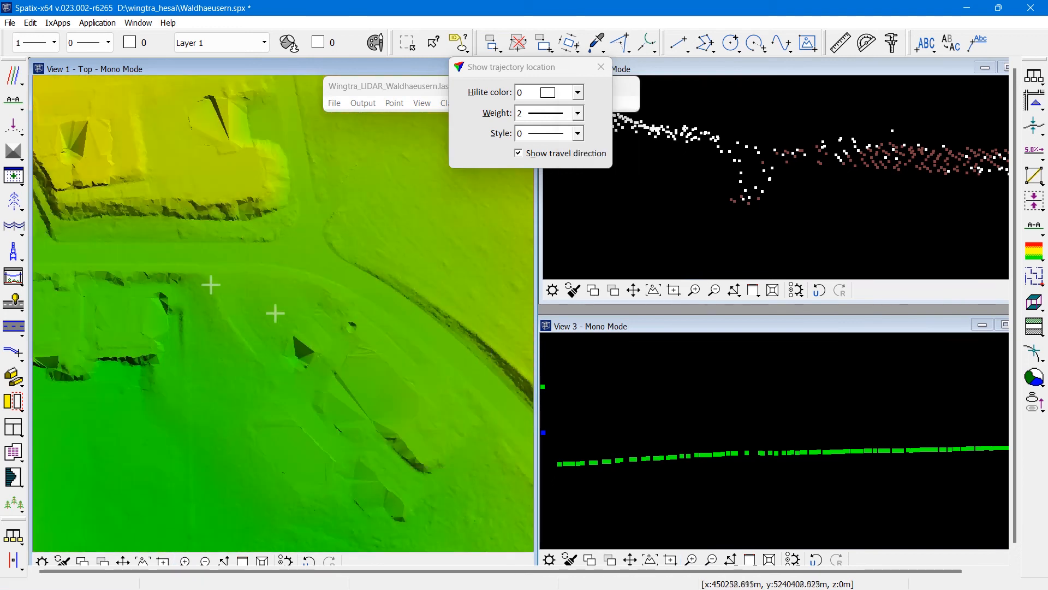
click(15, 104)
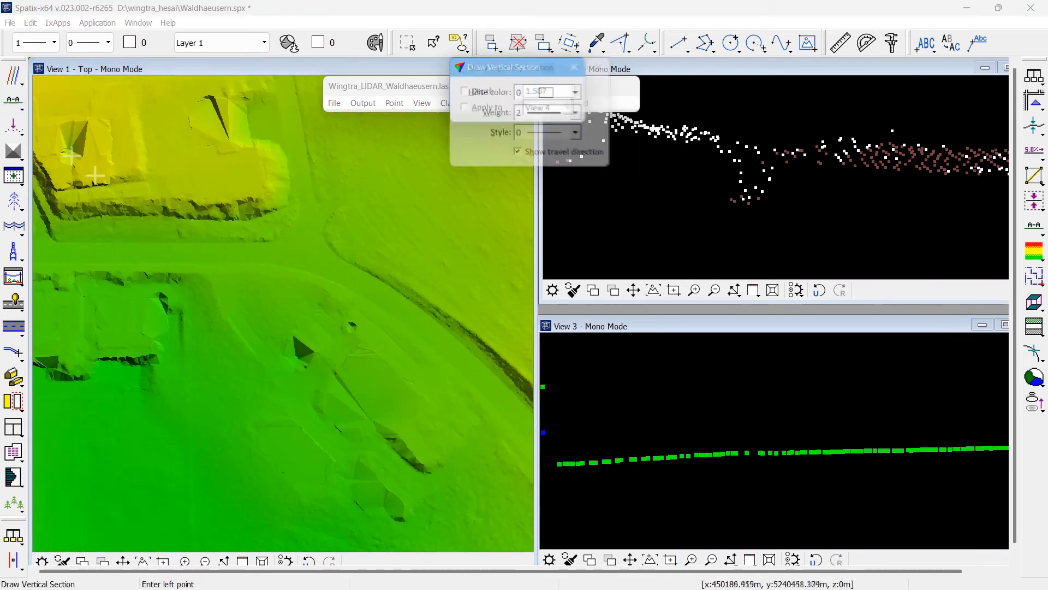
click(286, 368)
click(372, 310)
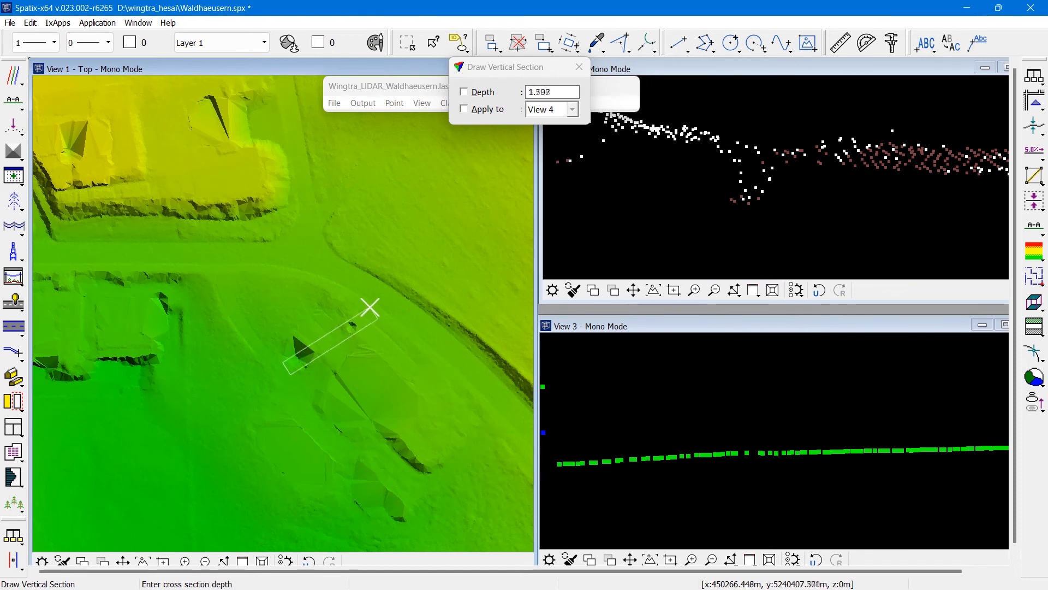
click(378, 304)
click(604, 234)
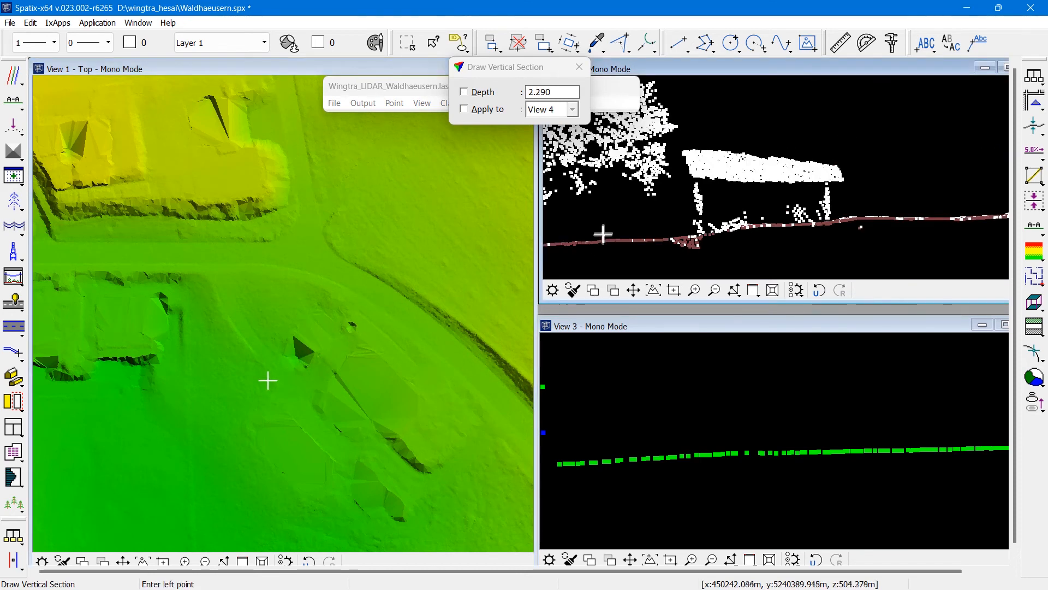
click(694, 291)
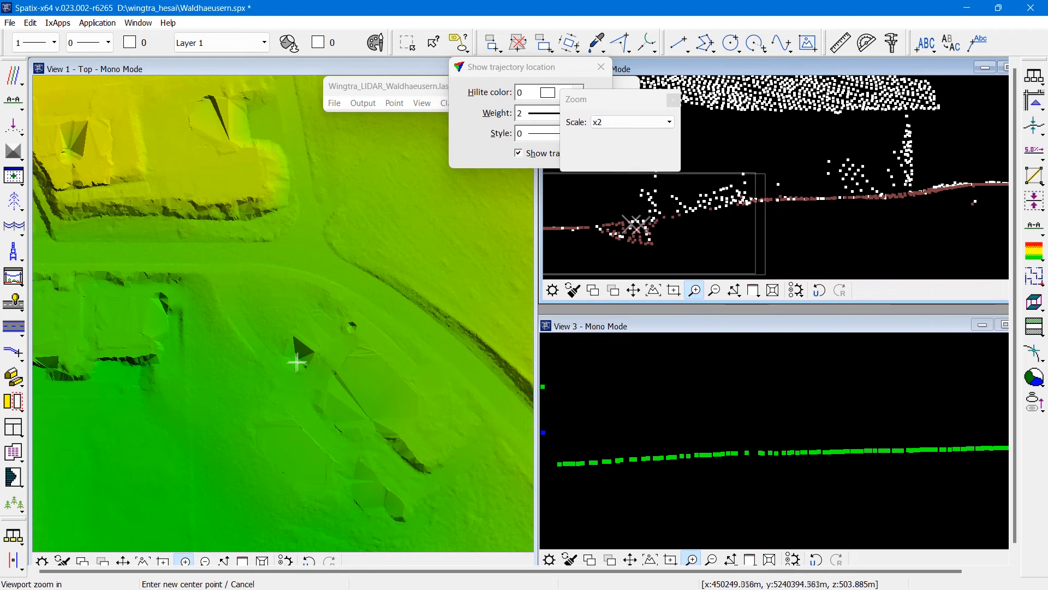
- Classify the points below the ground line in the section from Any class to 7 - Low point, including the isolated points farther along
click(14, 150)
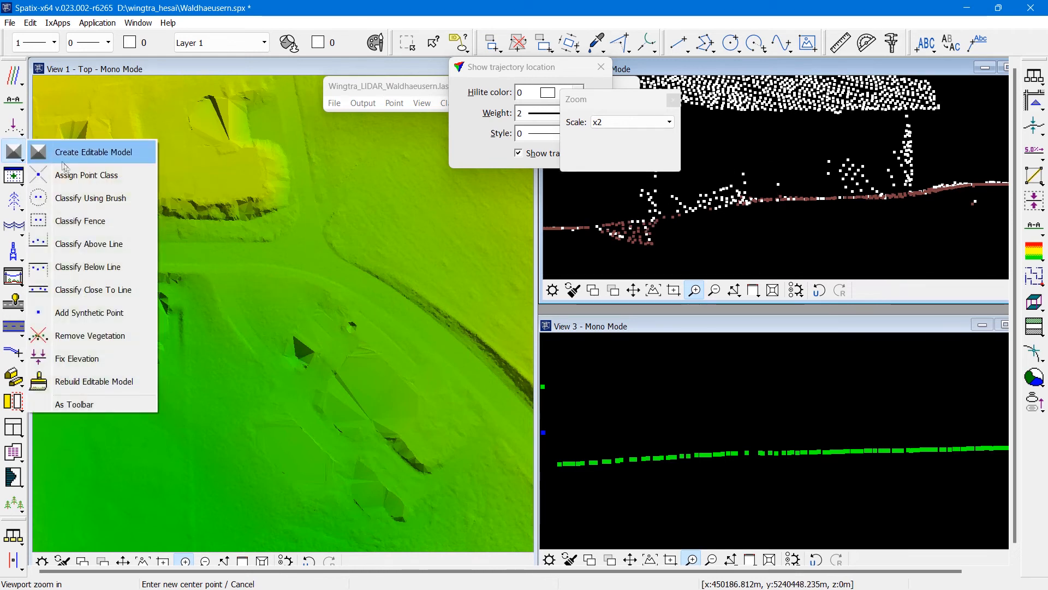
click(89, 265)
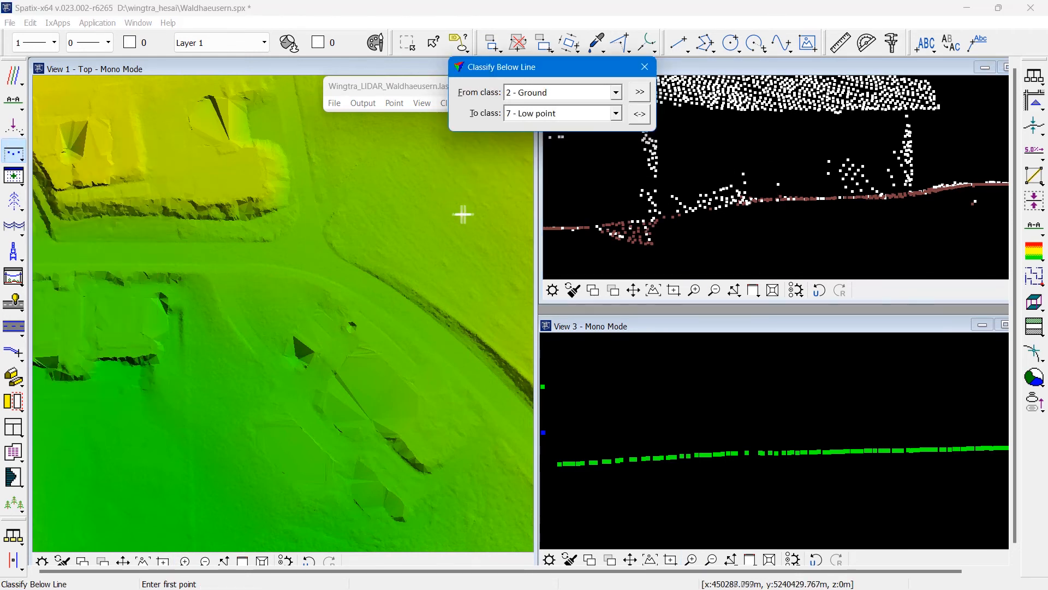
click(540, 101)
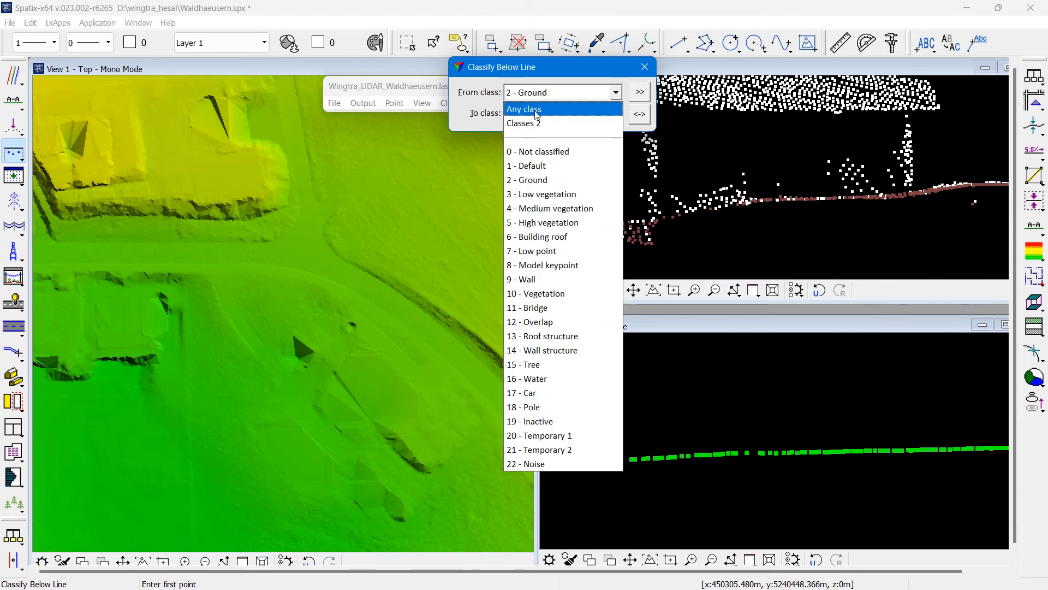
click(537, 110)
click(595, 229)
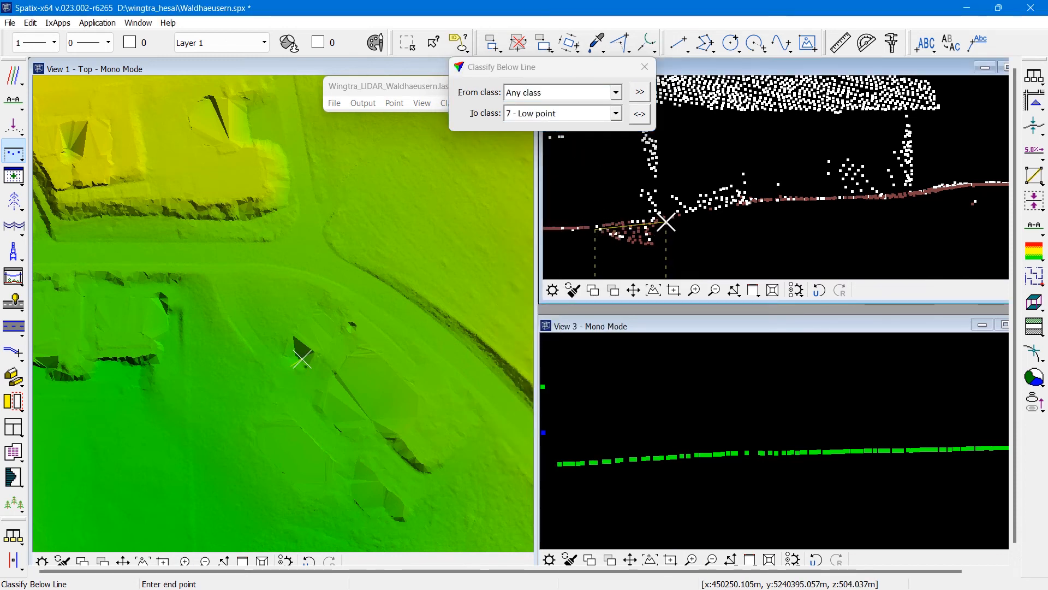
click(666, 222)
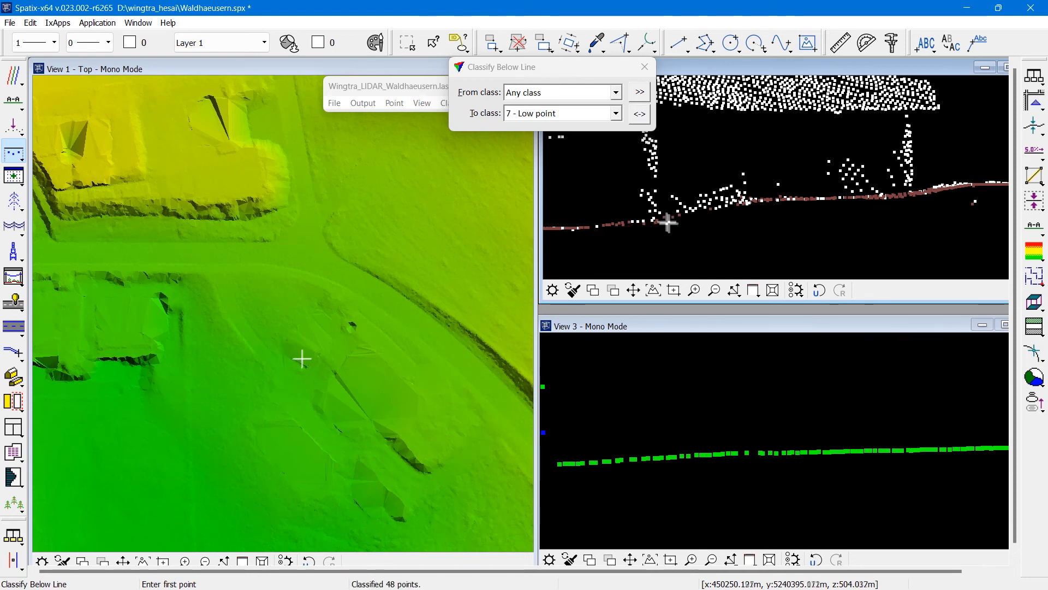
click(983, 195)
- Cut a section about 3.5 m deep through the pit at the building north of the road and classify the points below ground as Low point
click(14, 101)
click(80, 102)
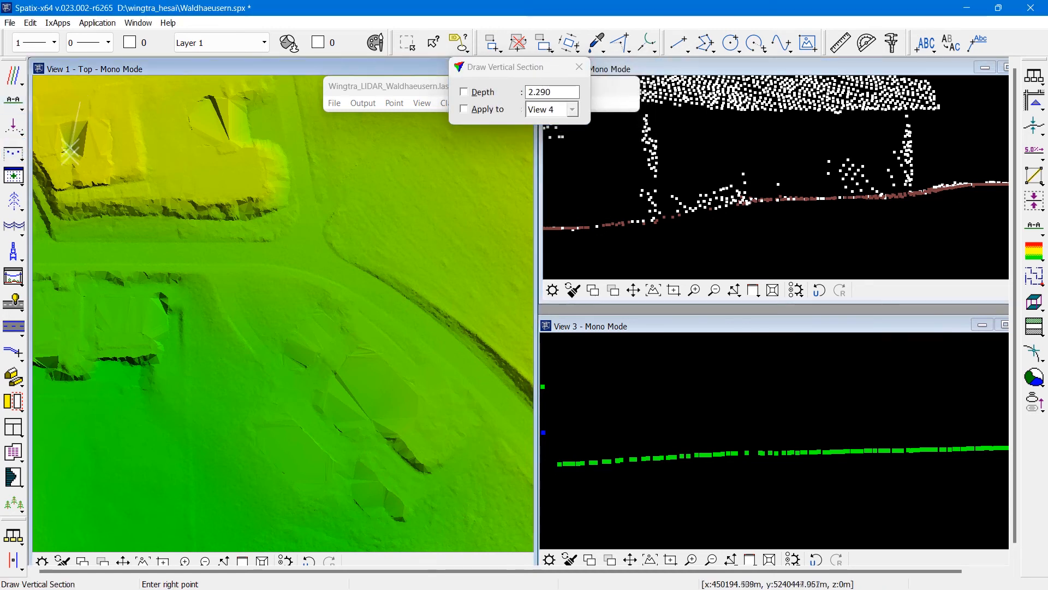
click(69, 172)
click(53, 174)
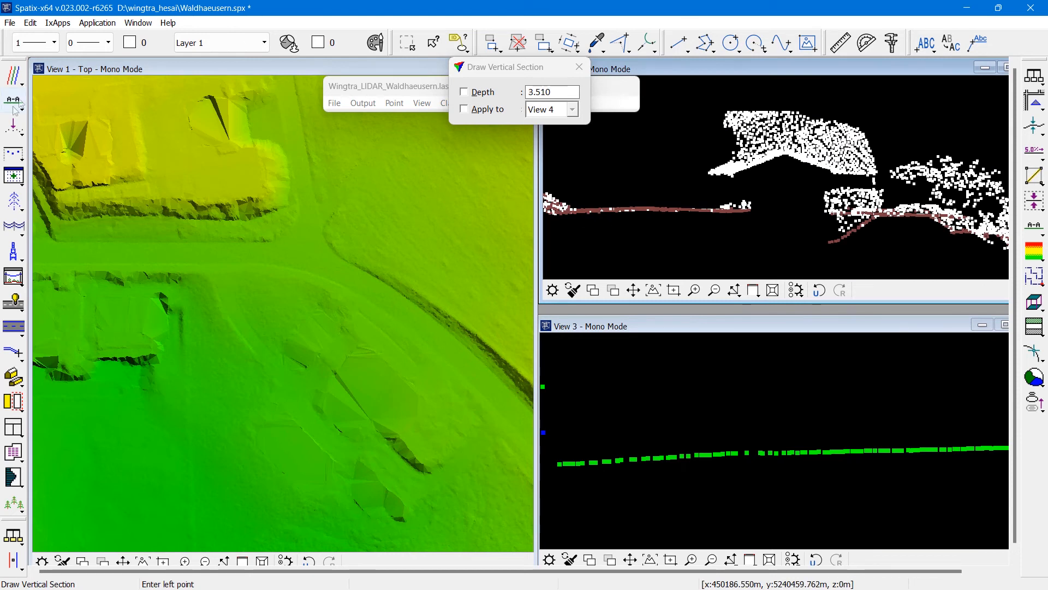
click(5, 149)
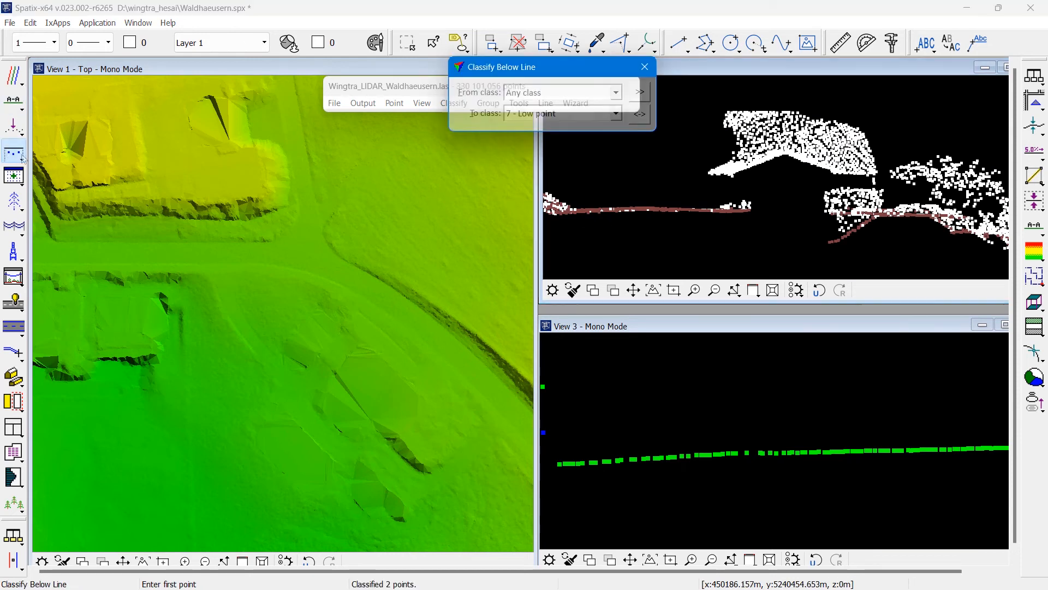
click(821, 217)
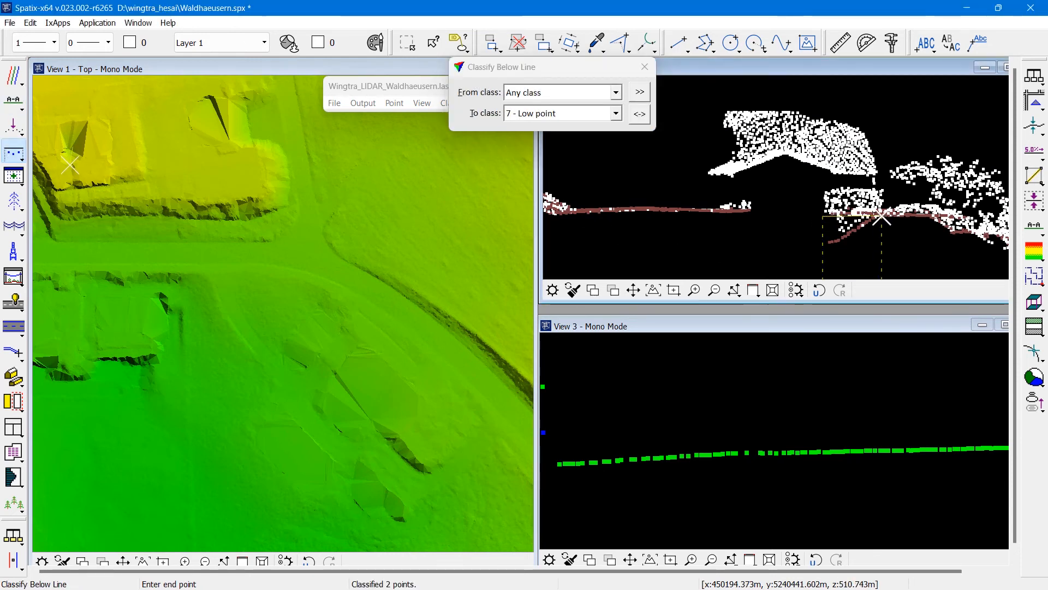
click(888, 219)
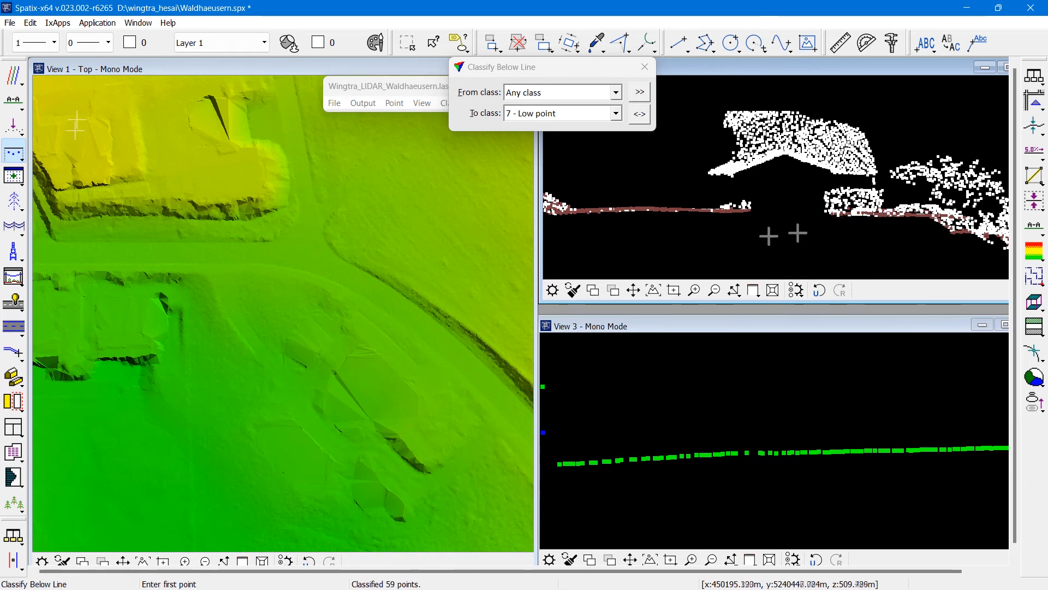
- Cut a section about 2.4 m deep through the east side of the house south of the road and classify the point below ground as Low point
click(16, 125)
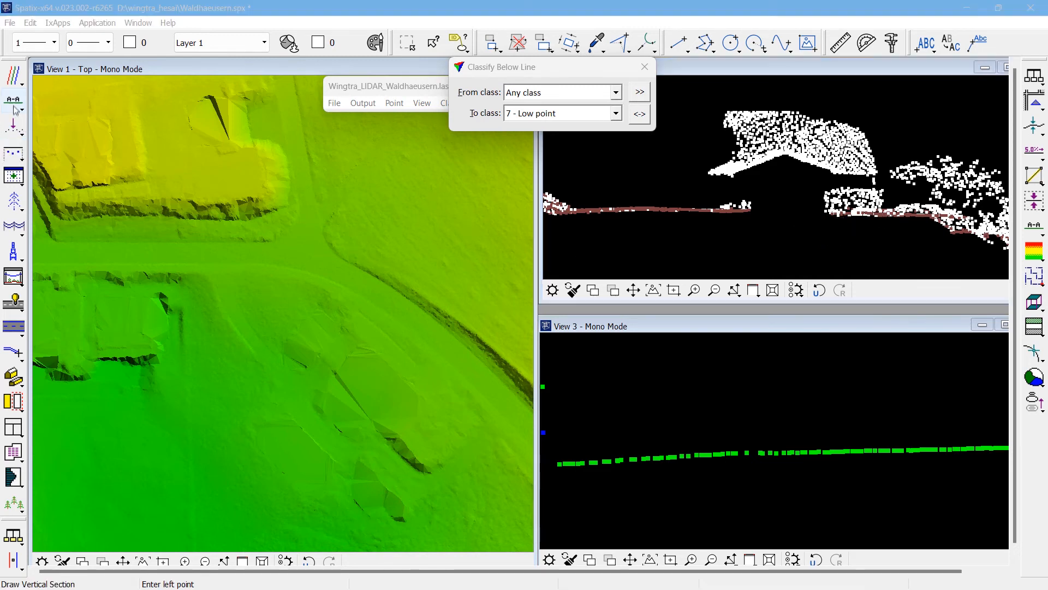
click(155, 331)
click(172, 254)
click(161, 253)
click(615, 241)
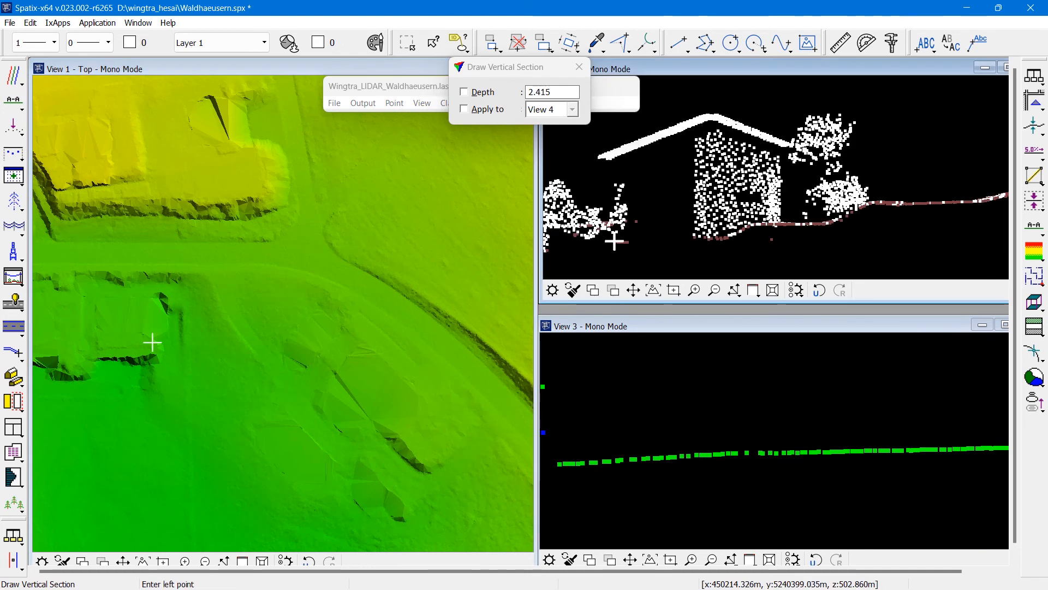
click(14, 153)
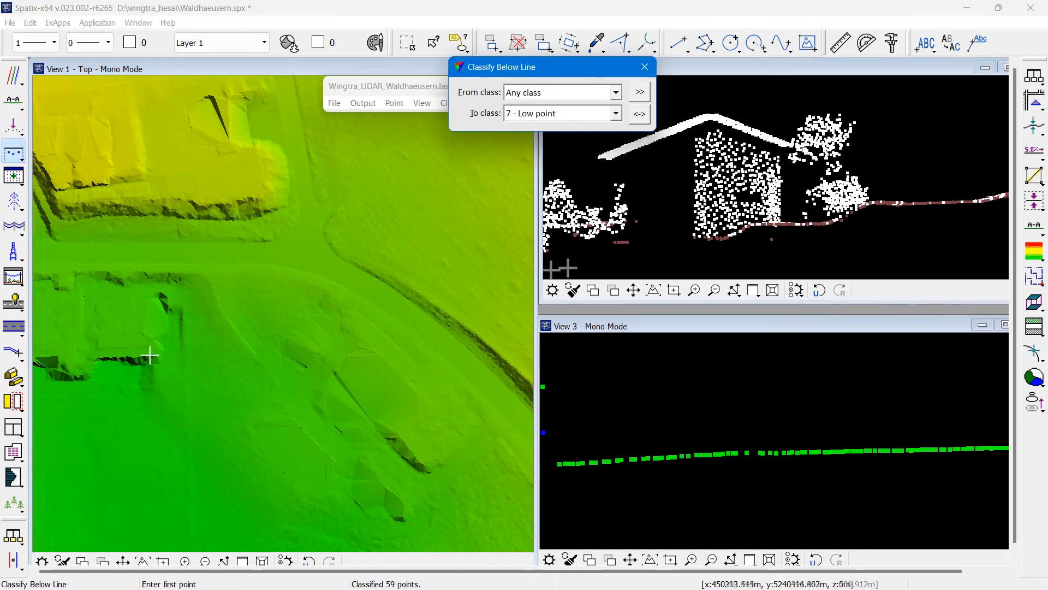
click(767, 237)
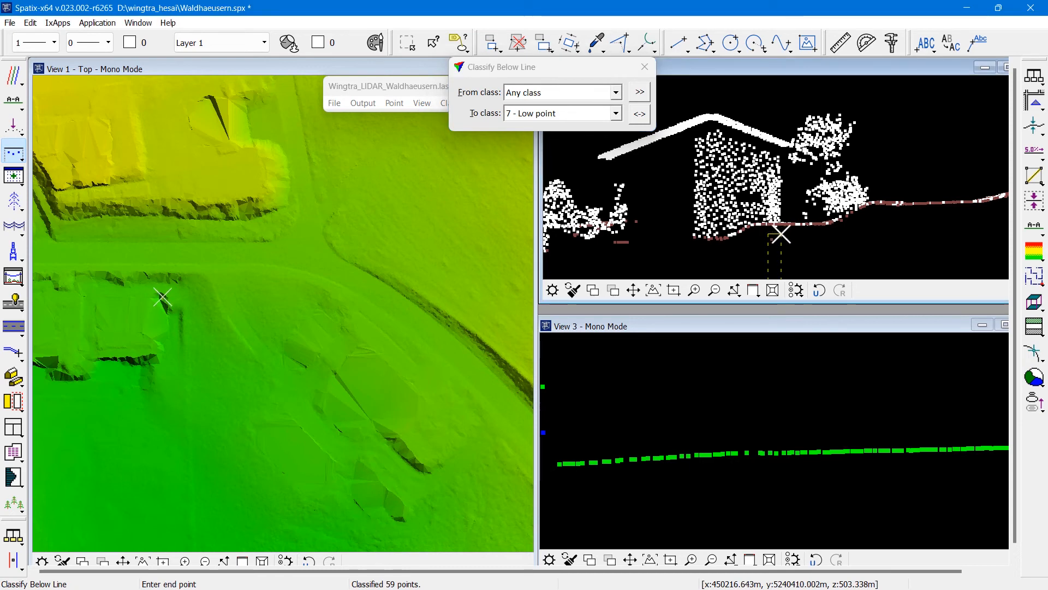
click(781, 235)
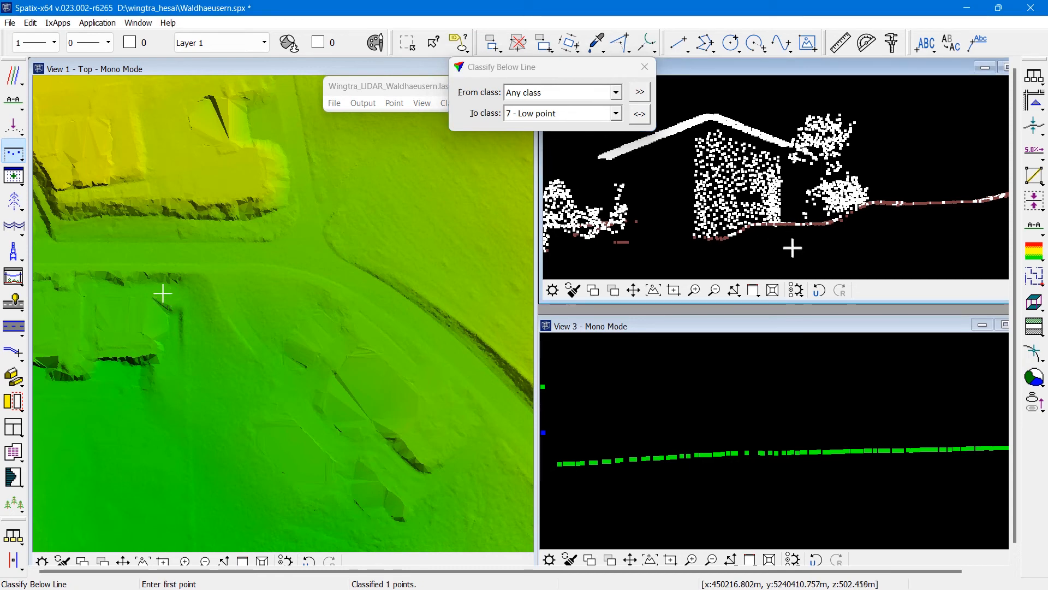
right_click(771, 260)
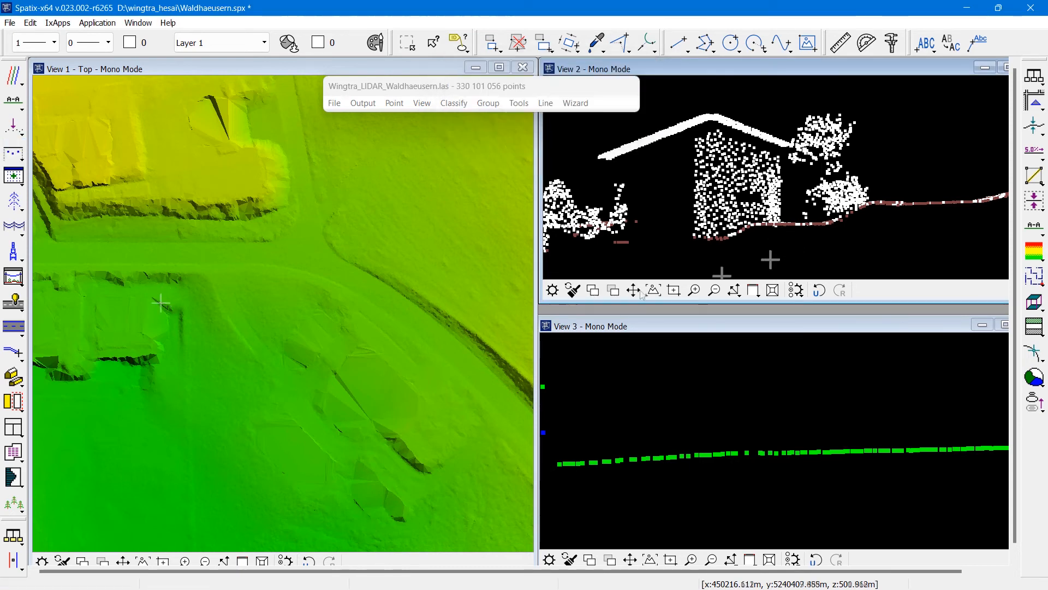
- Draw a vertical section about 2 m deep across the small dark pit southwest of the house row and inspect it in View 2
click(123, 560)
click(138, 472)
click(290, 298)
click(174, 211)
click(336, 278)
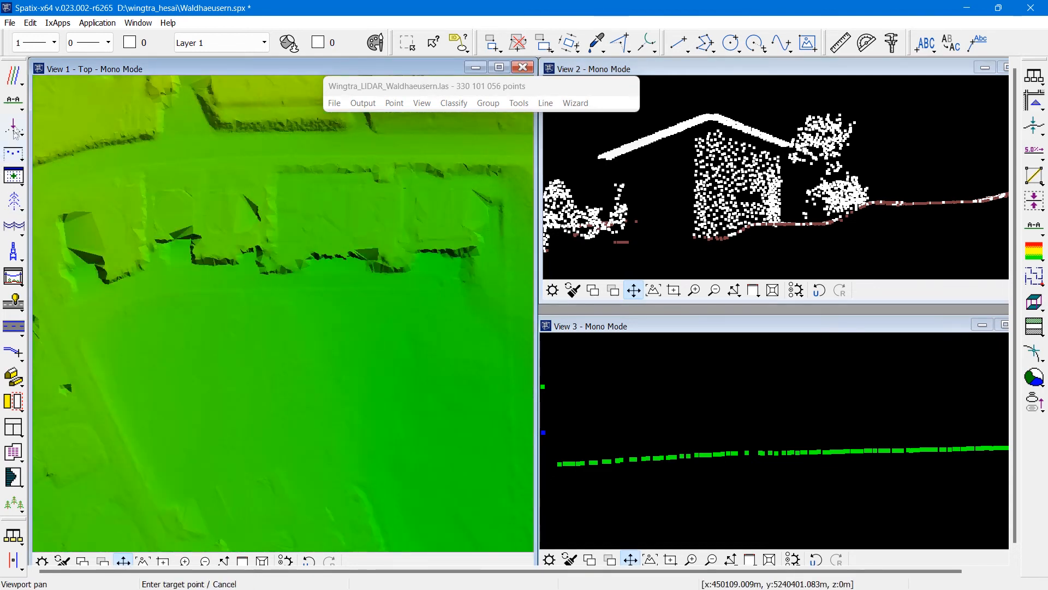
click(13, 149)
click(52, 397)
click(115, 359)
click(111, 352)
click(636, 229)
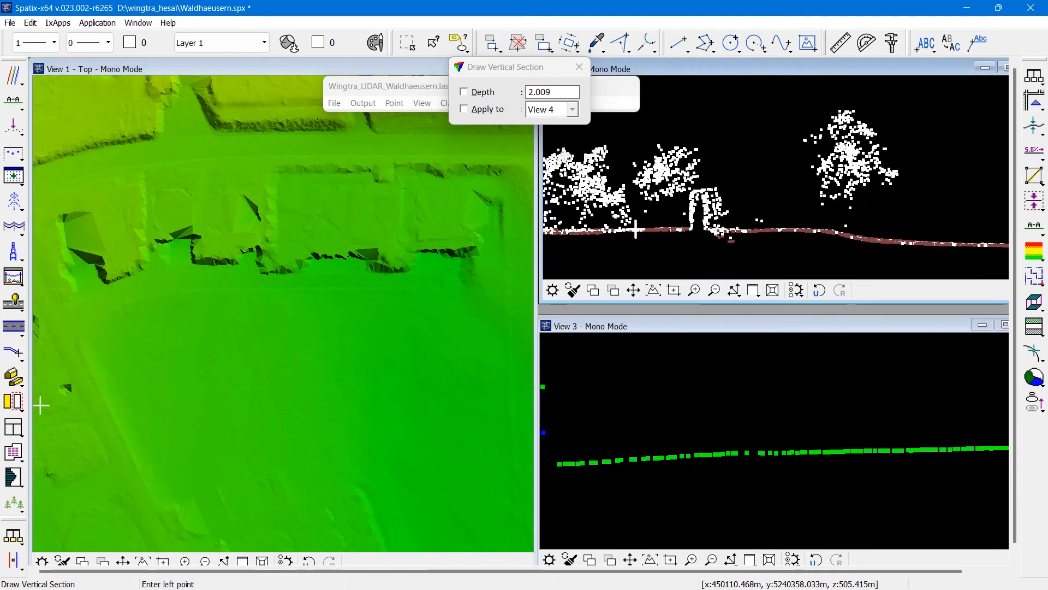
click(694, 290)
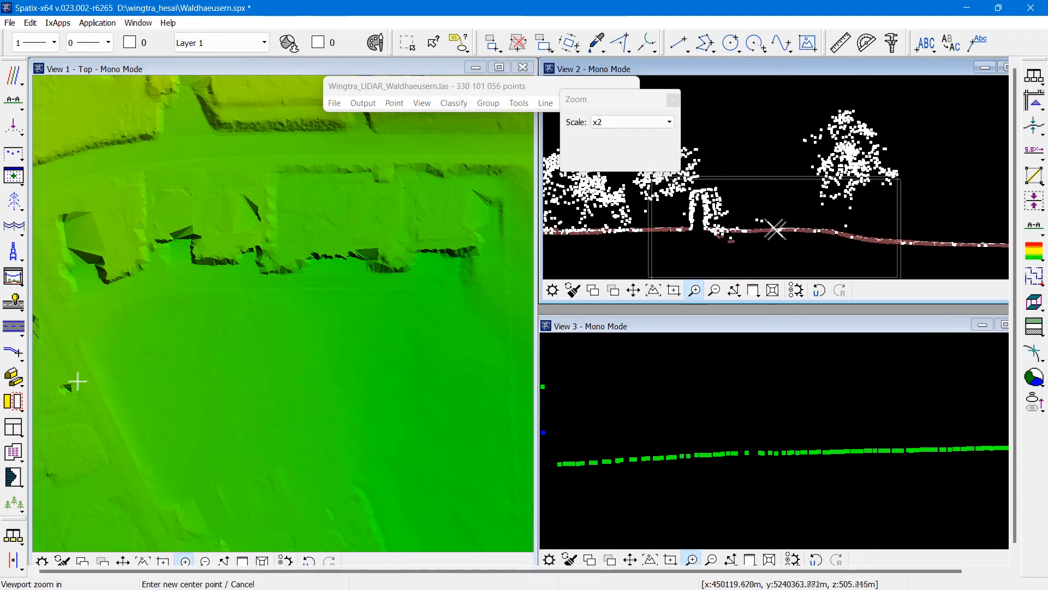
- Classify the points below the ground line in the section through the small southwest pit from Any class to 7 - Low point
click(758, 221)
click(735, 207)
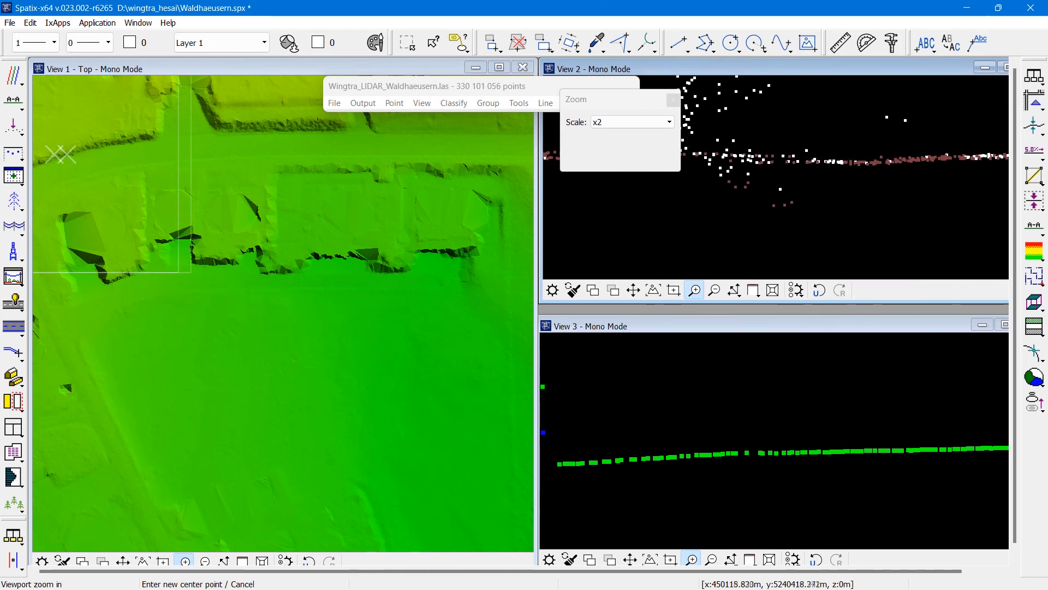
click(21, 153)
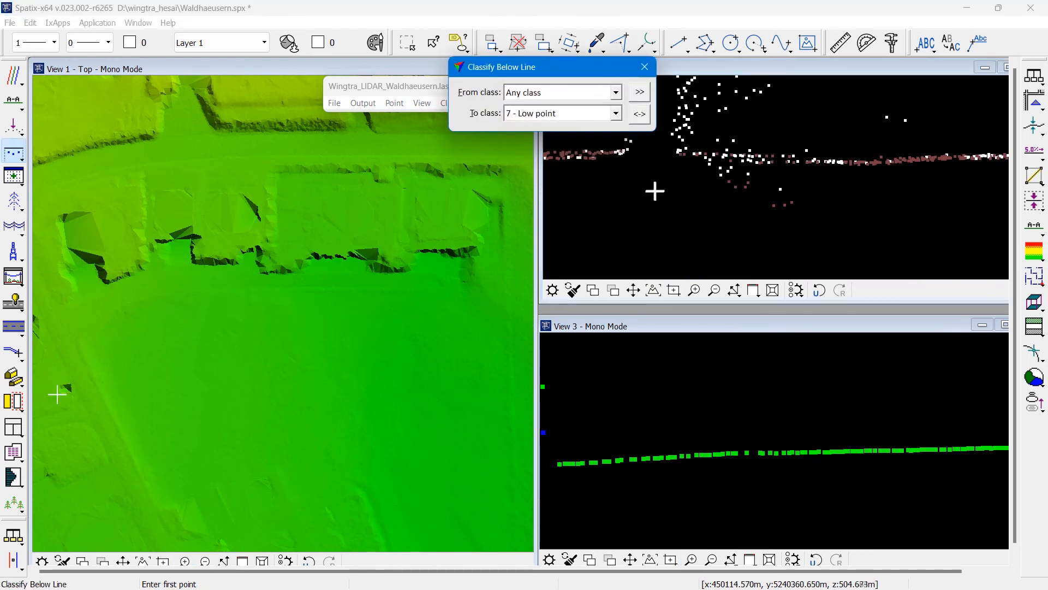
click(703, 160)
click(808, 169)
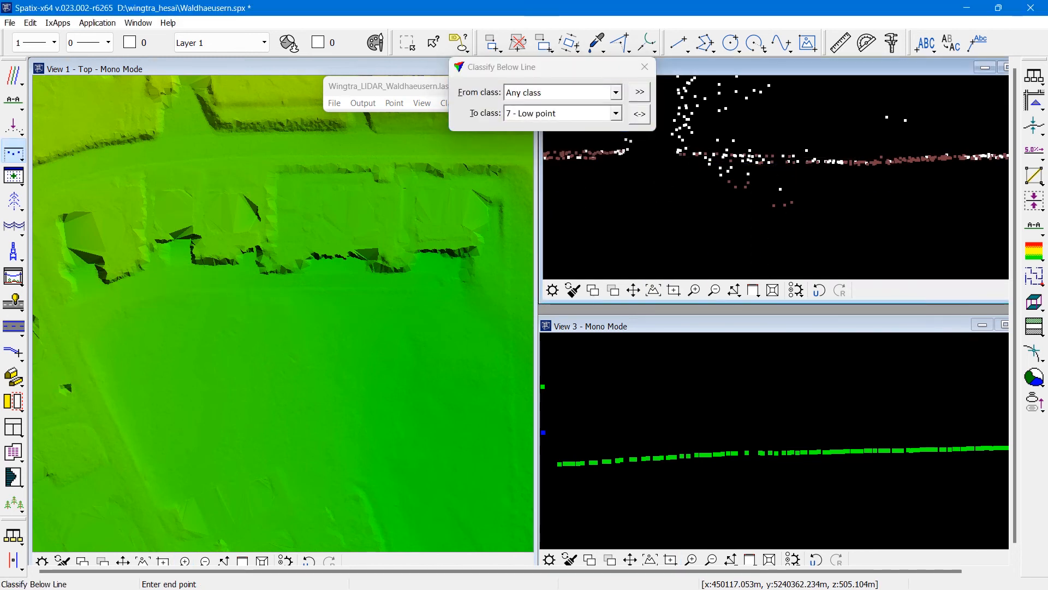
- Cut a section about 2.9 m deep through the narrow dark pit in the middle of the house row and classify the points below ground as Low point
click(13, 100)
click(218, 234)
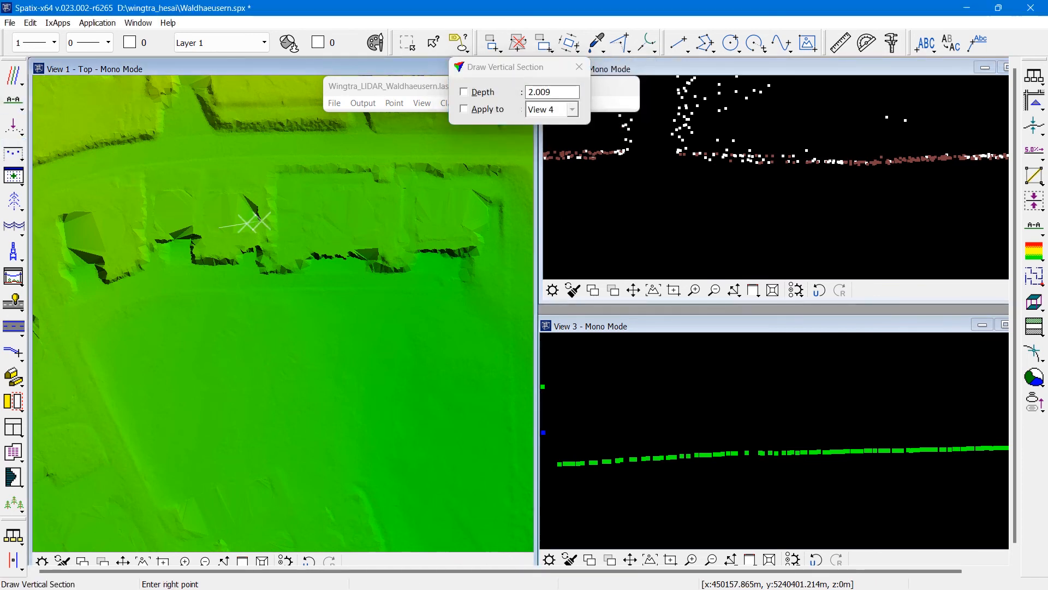
click(282, 205)
click(282, 193)
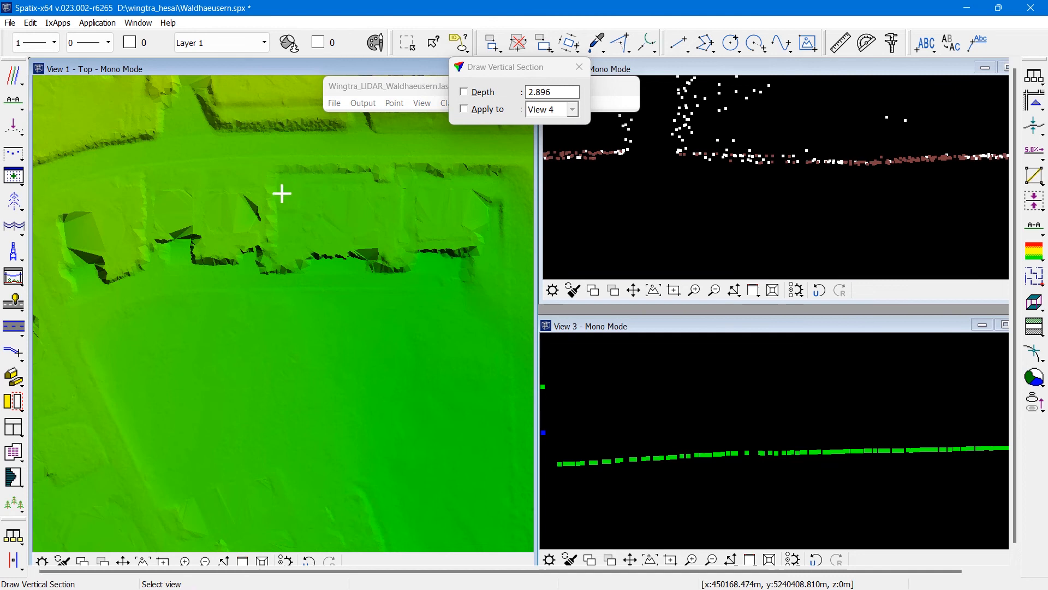
click(683, 216)
click(9, 153)
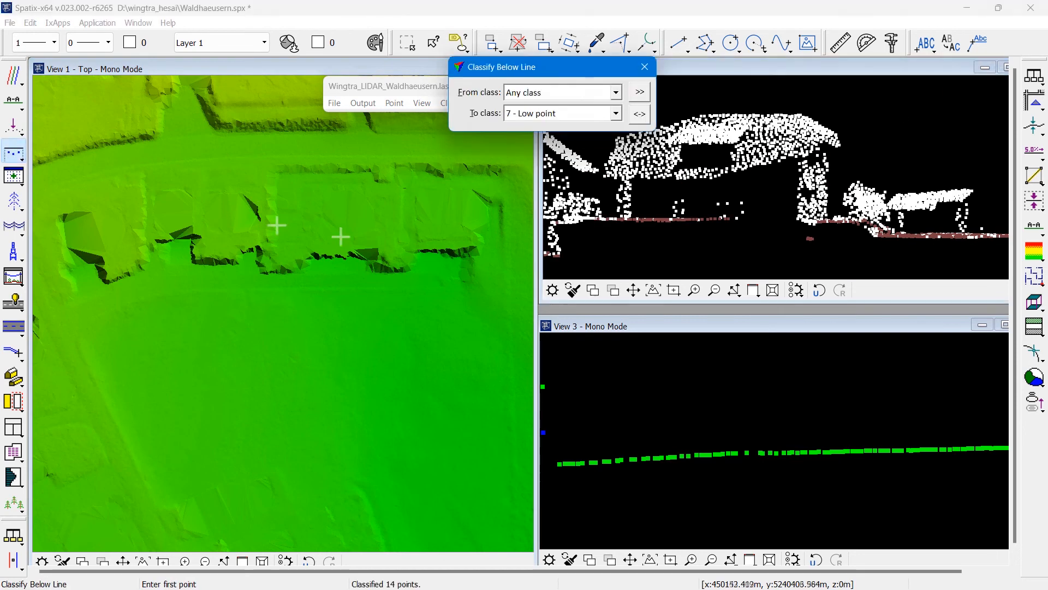
click(803, 232)
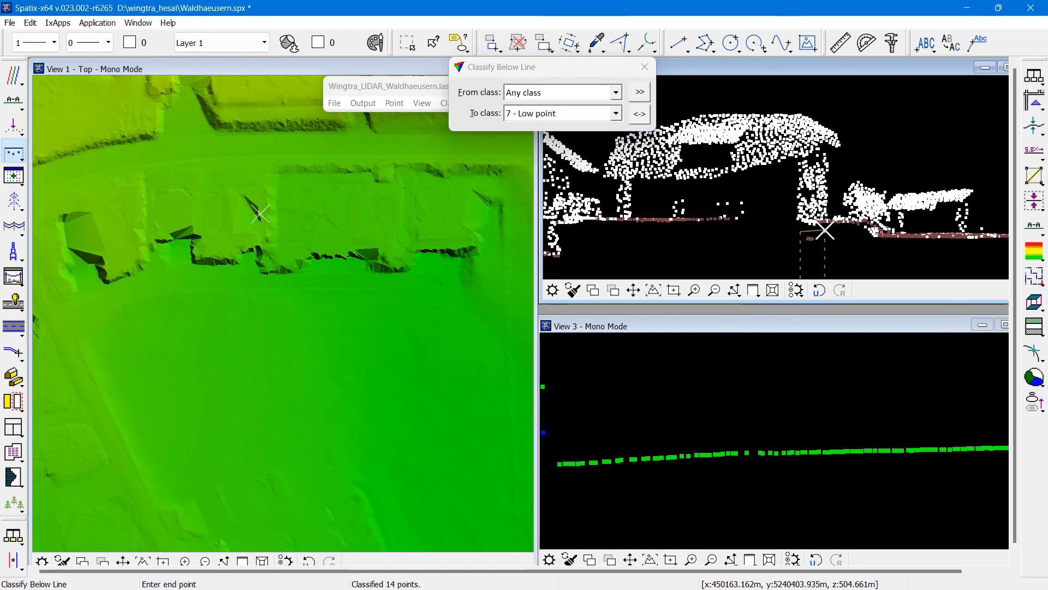
click(820, 232)
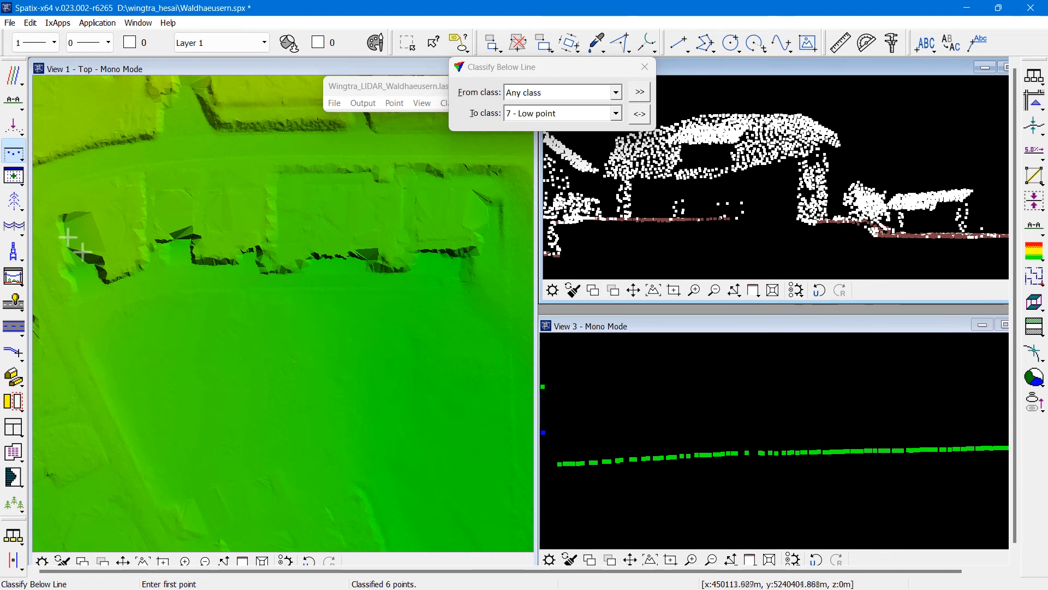
- Cut a section about 6.4 m deep through the house cluster west of the green field and classify the point clusters below ground as Low point
click(204, 561)
click(331, 385)
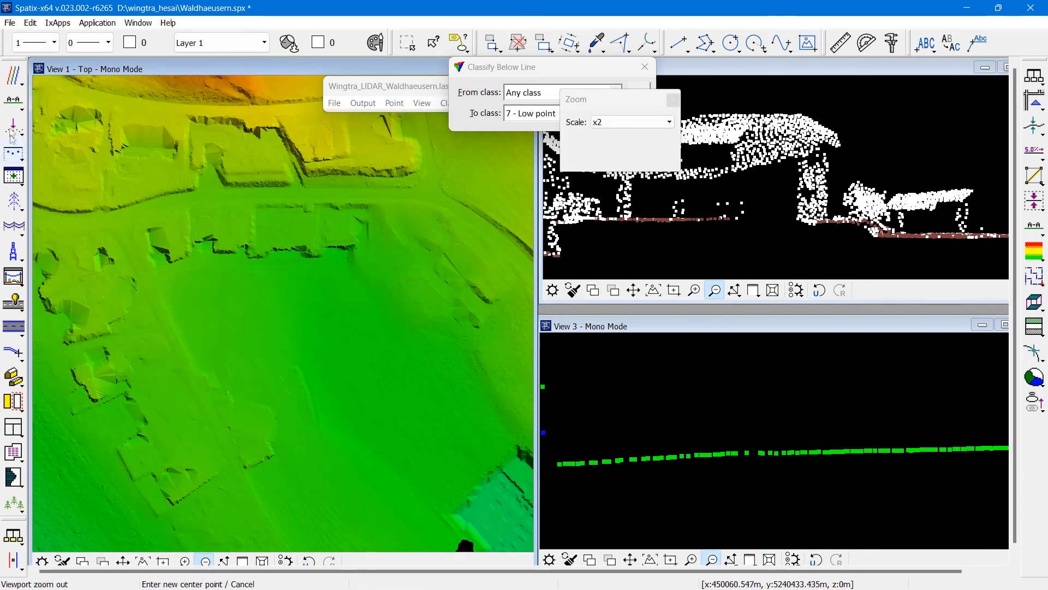
click(14, 150)
click(90, 283)
click(117, 226)
click(105, 217)
click(596, 254)
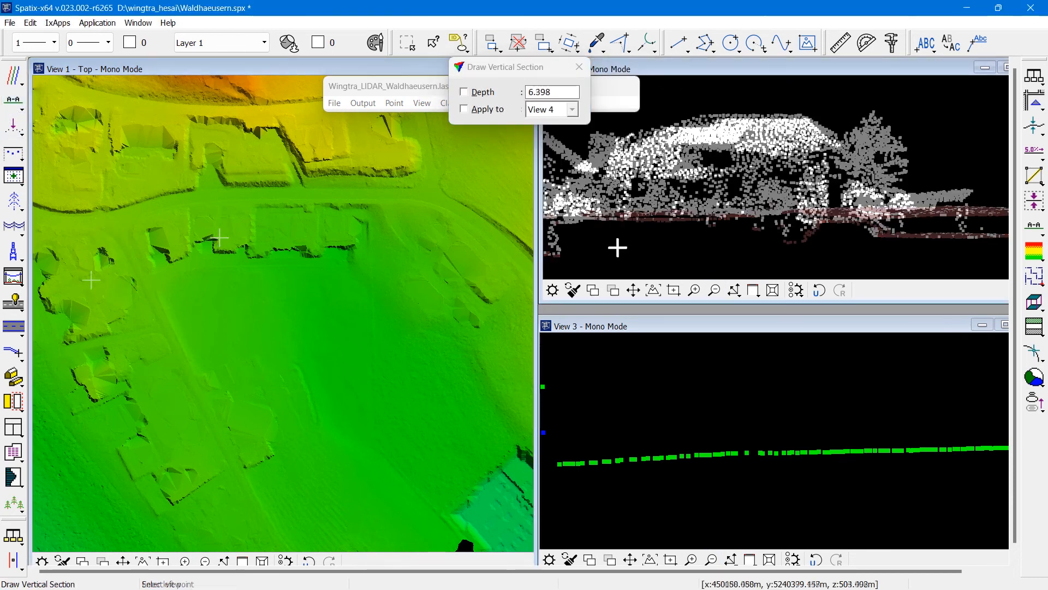
click(14, 159)
click(705, 219)
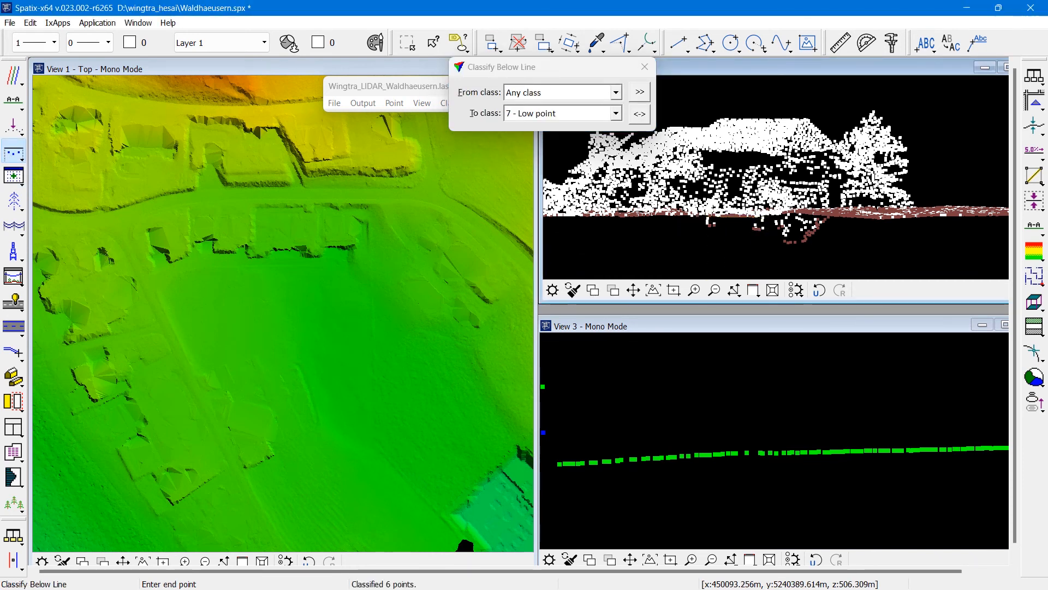
click(774, 218)
click(828, 221)
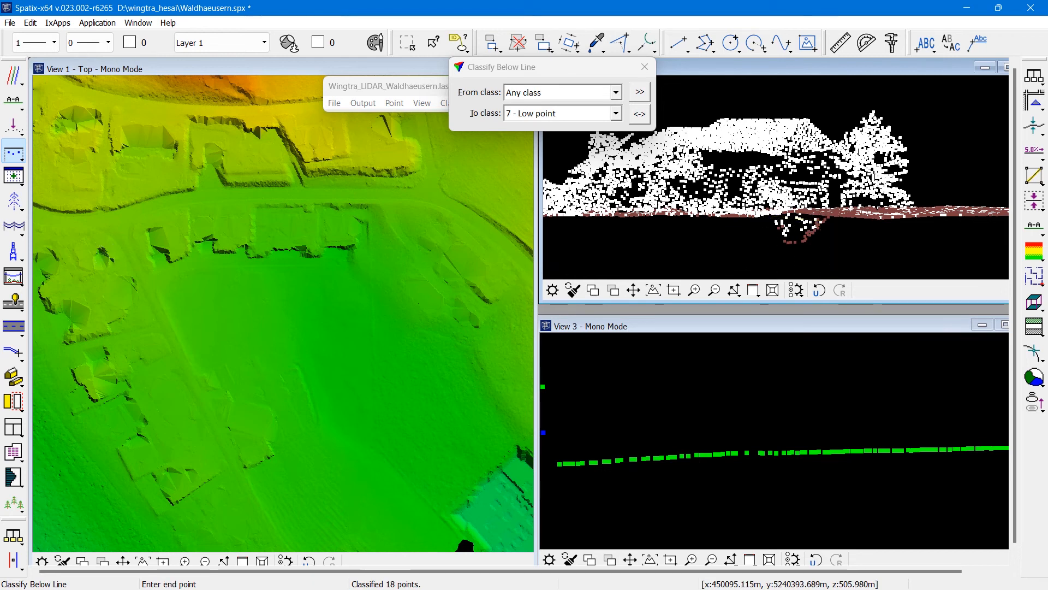
- Classify the remaining stray points below the ground band in the same section from Any class to Low point
click(695, 290)
click(810, 211)
click(793, 191)
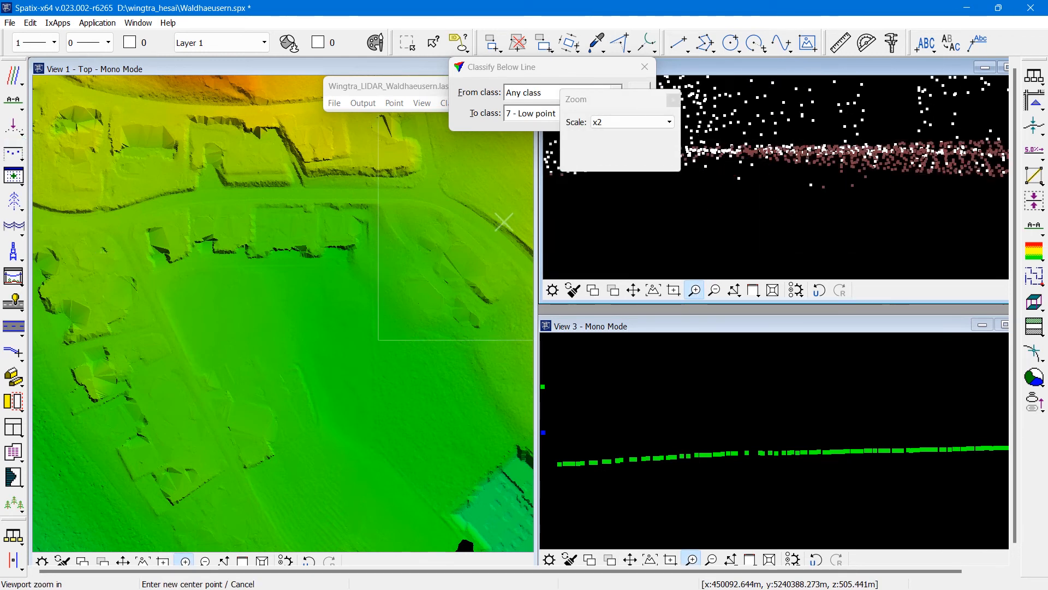
click(14, 152)
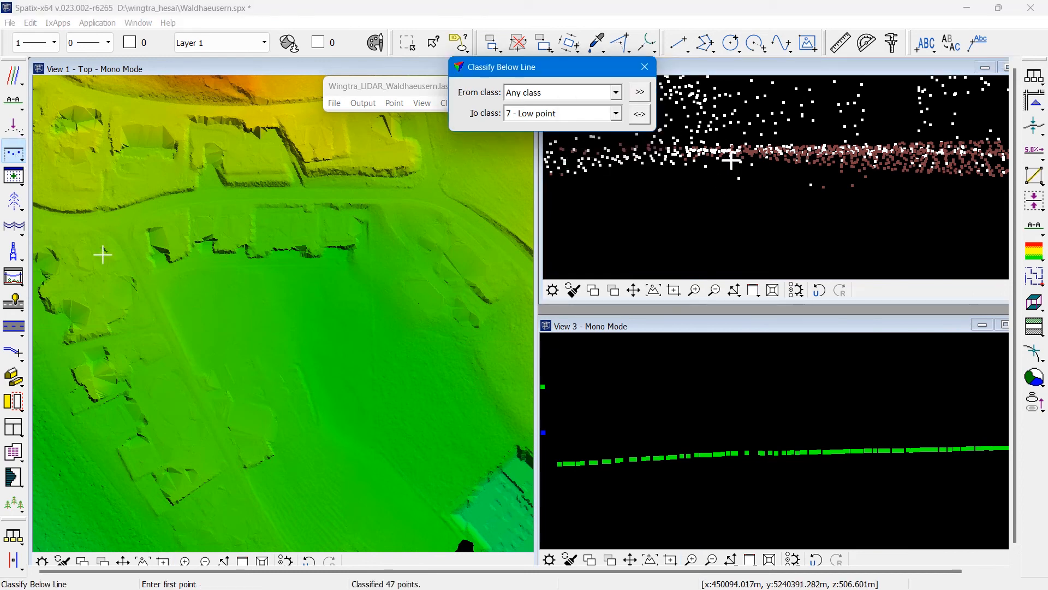
click(731, 160)
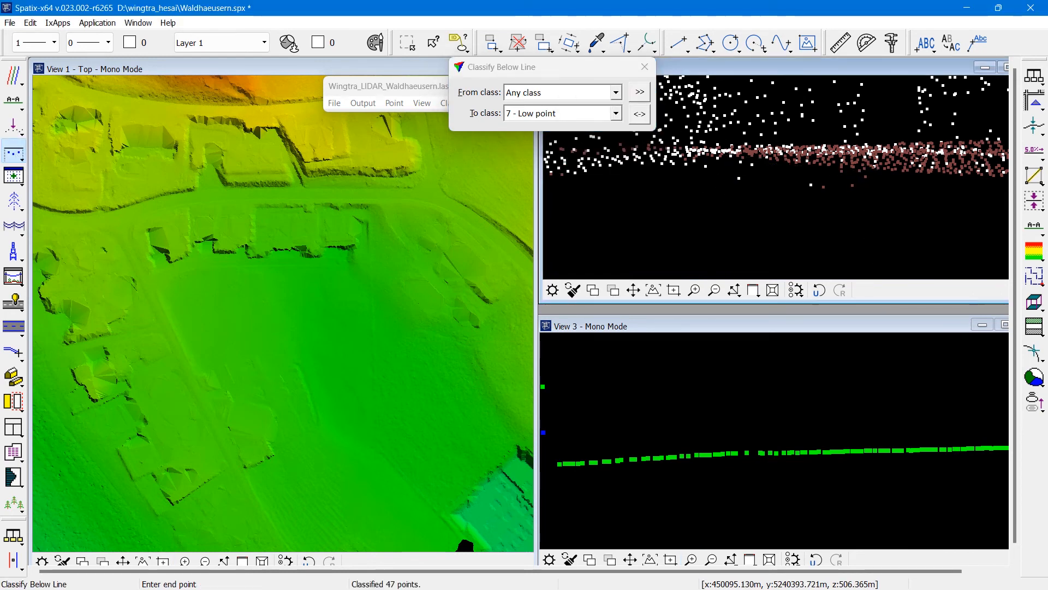
click(874, 177)
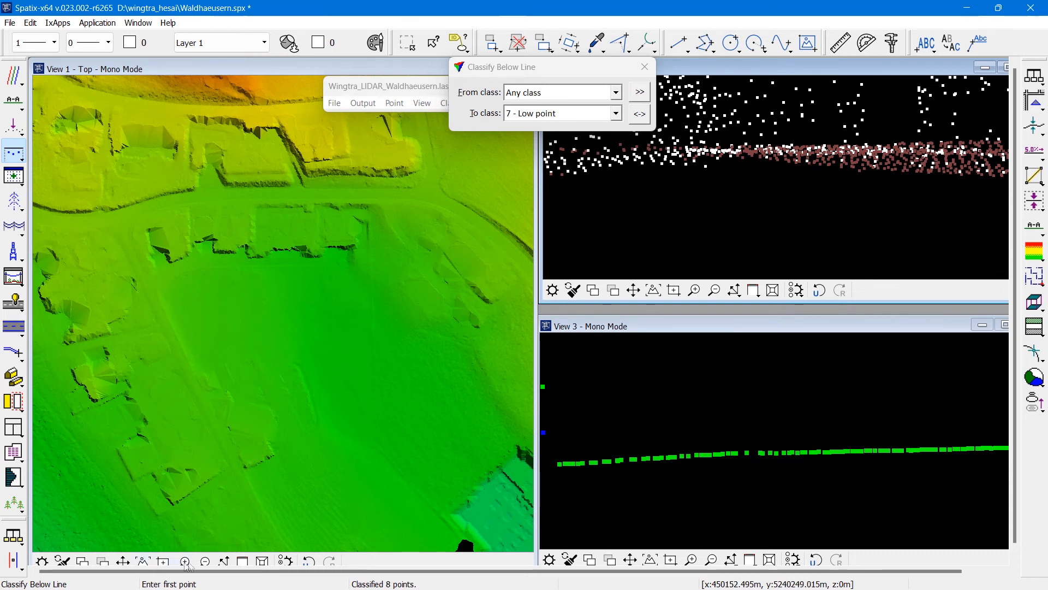
- Cut a section about 4.2 m deep across the small pit northeast of the village and classify the points below ground as Low point
click(206, 562)
click(241, 210)
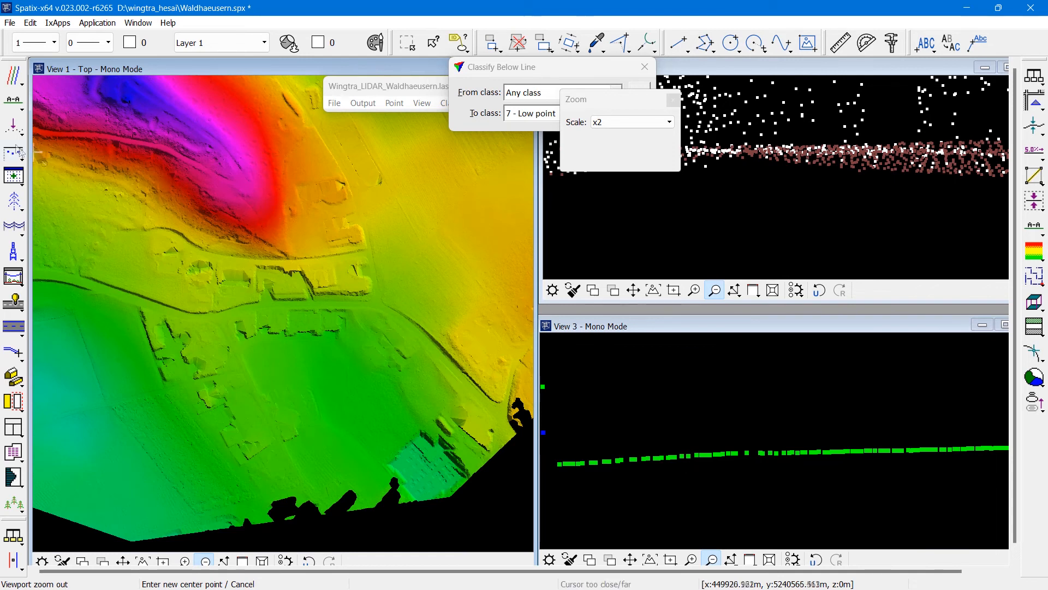
click(14, 100)
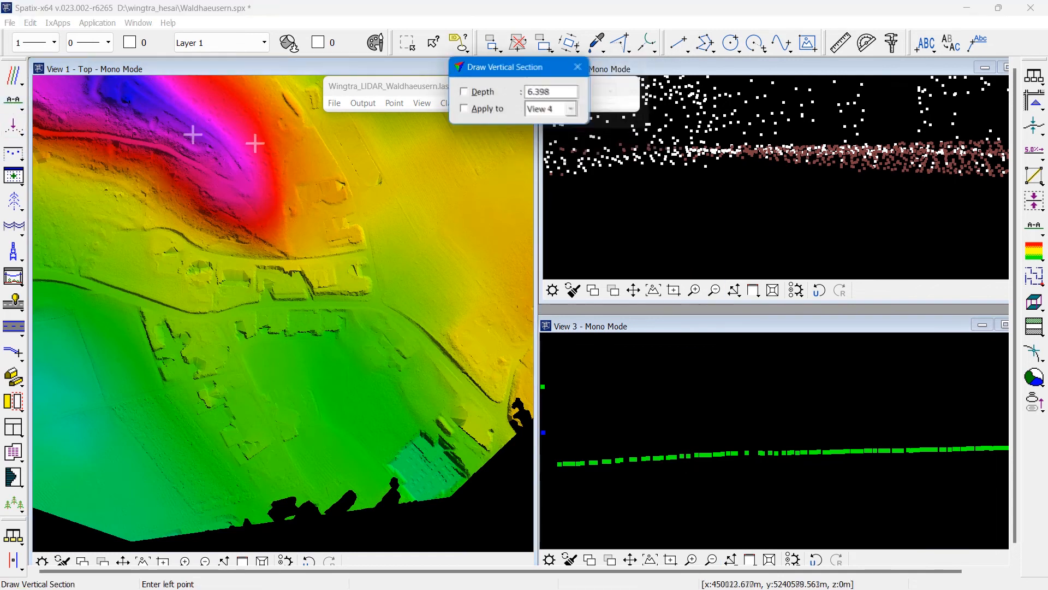
click(373, 175)
click(388, 182)
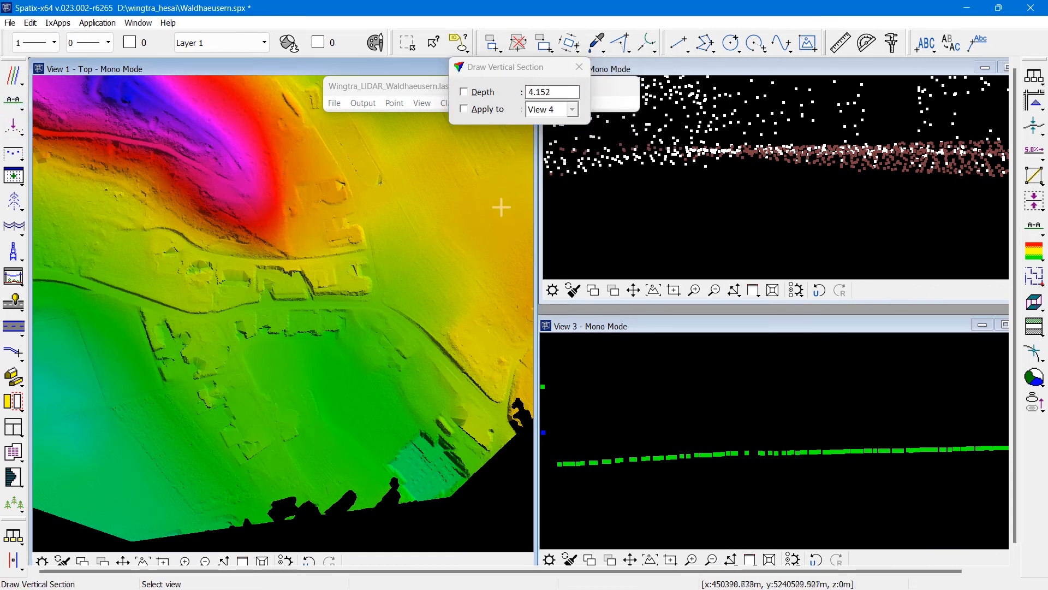
click(682, 218)
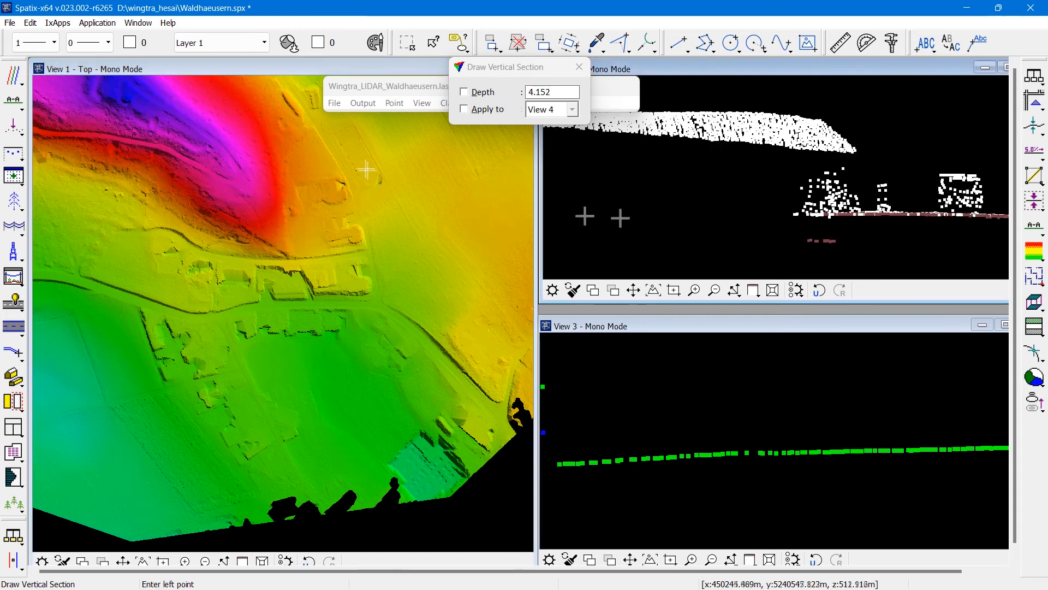
click(14, 153)
click(811, 230)
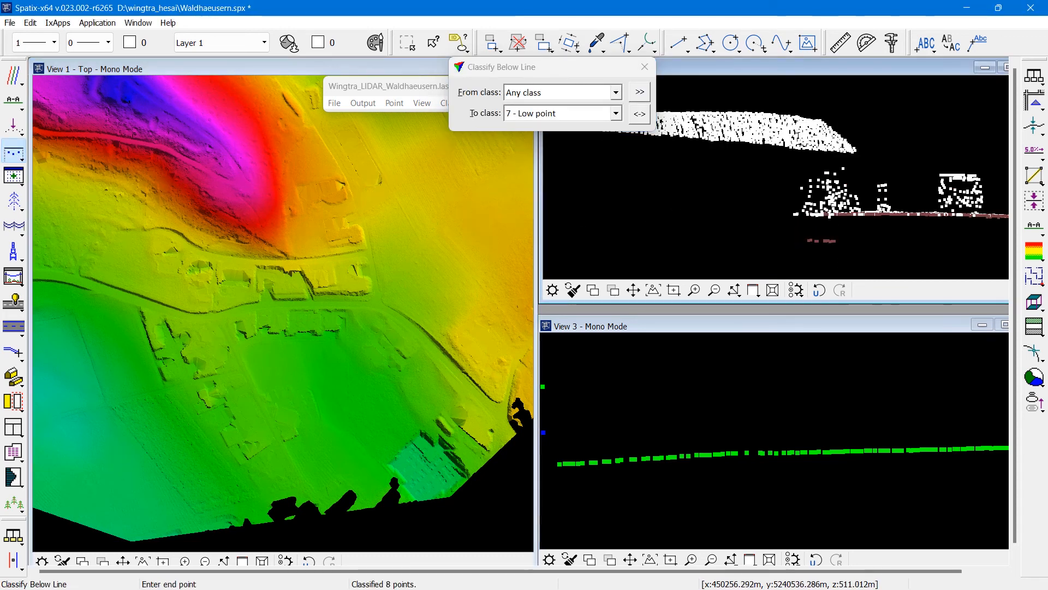
click(844, 229)
- Cut a section about 4.8 m deep across the pit near the southeastern data edge and classify the point cluster below ground as Low point
click(16, 102)
click(494, 424)
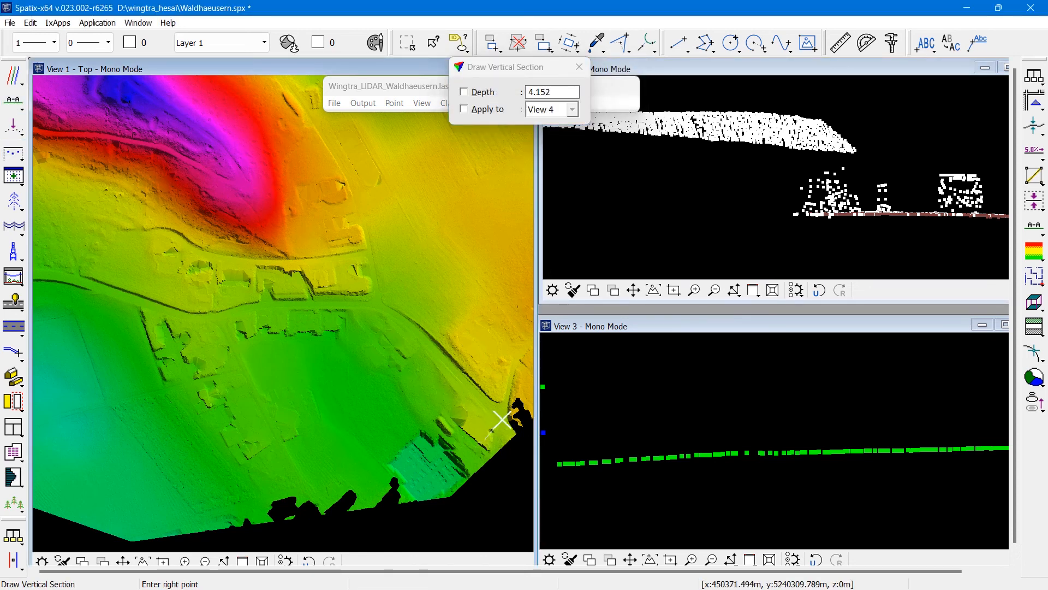
click(498, 416)
click(622, 243)
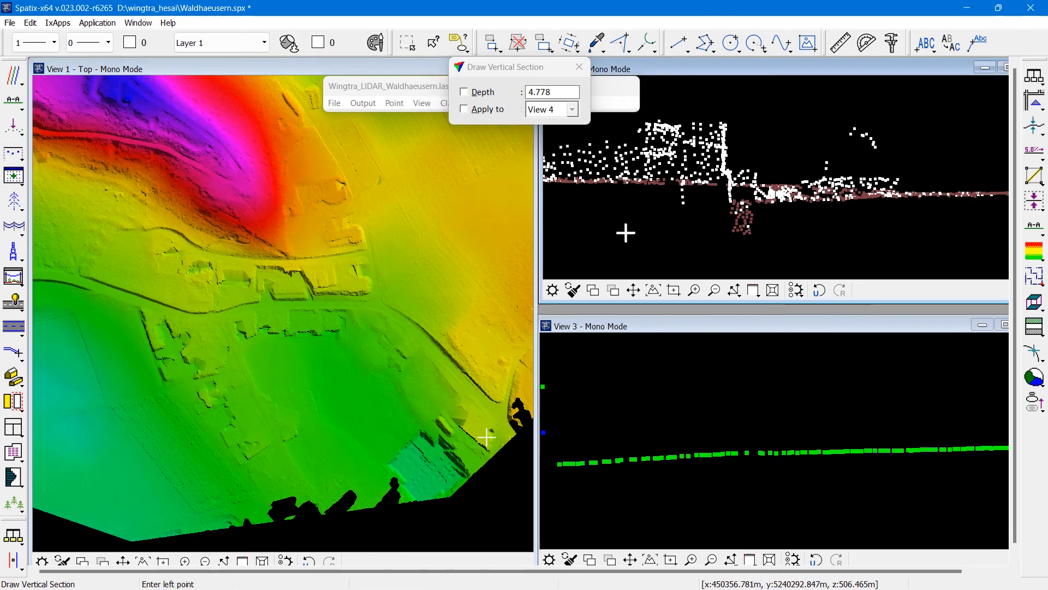
click(13, 154)
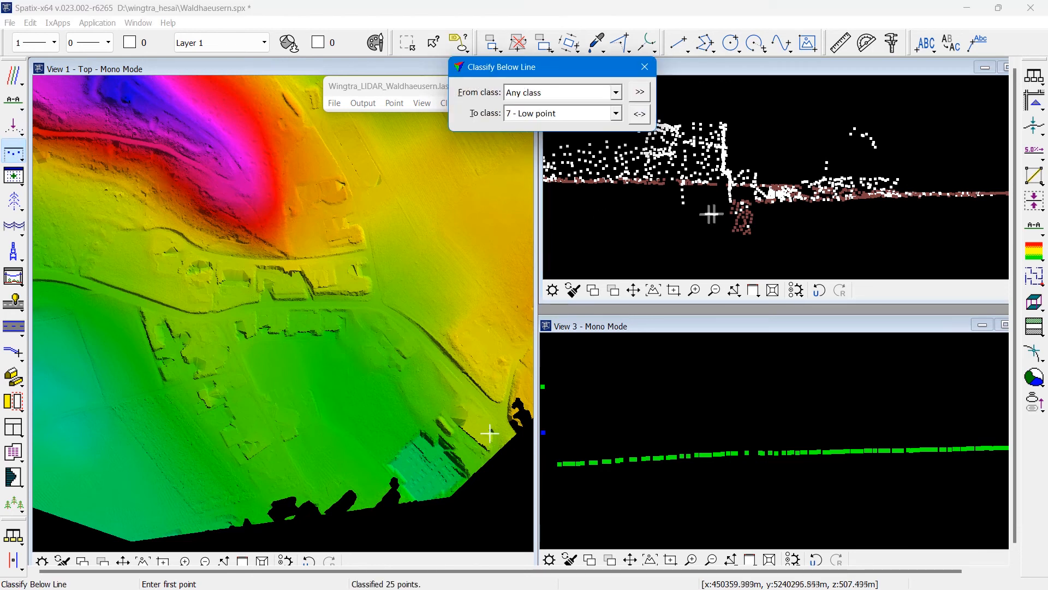
click(725, 201)
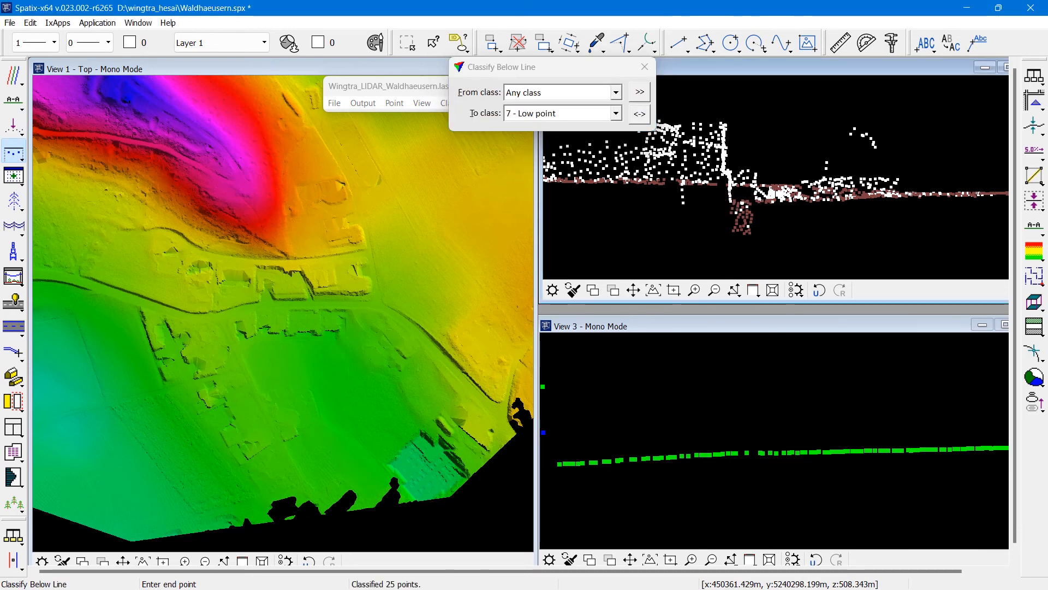
click(752, 200)
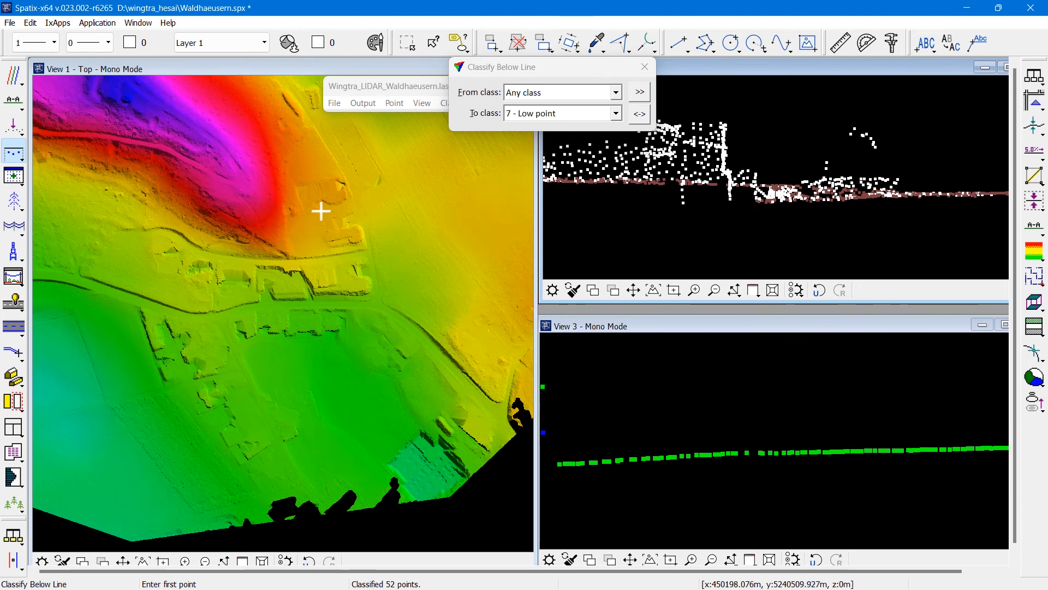
- Examine the shaded ground surface from the village over the ridge to the northern data edge for remaining ground errors
click(205, 561)
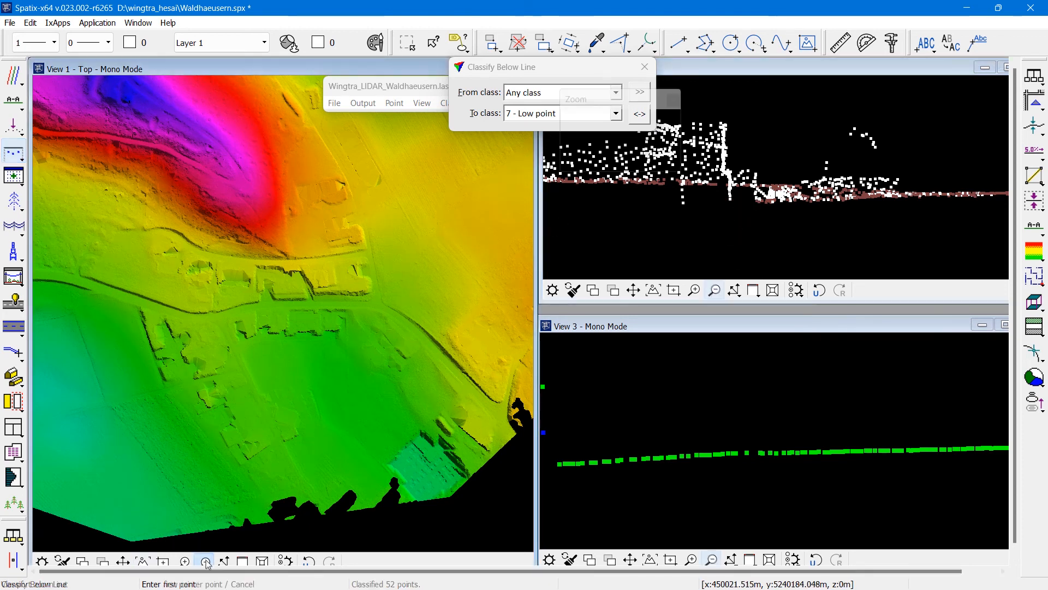
click(216, 142)
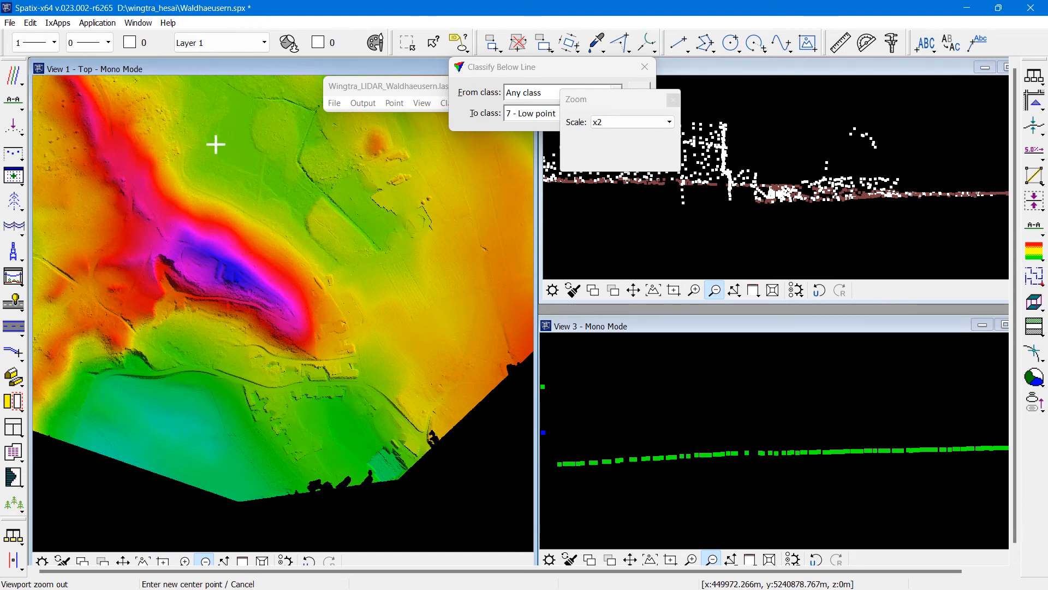
click(123, 561)
click(155, 133)
click(261, 296)
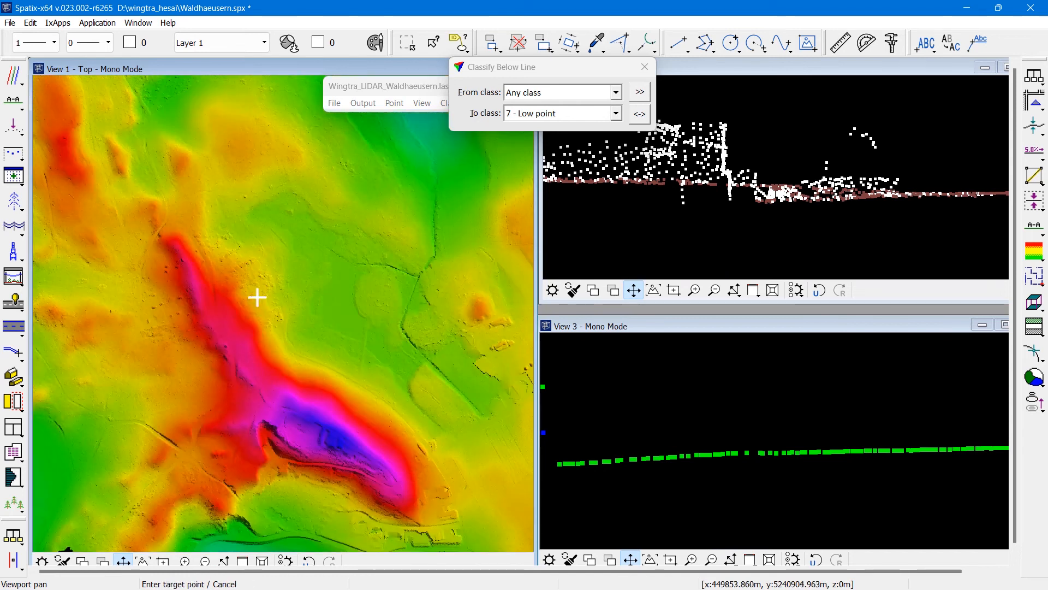
click(148, 239)
click(270, 310)
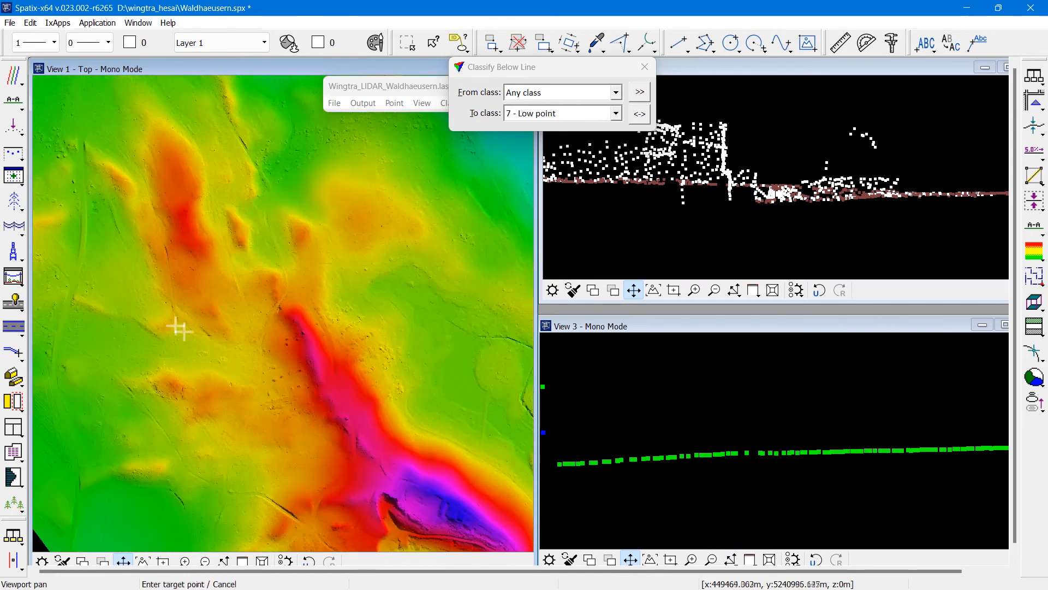
click(299, 146)
click(285, 331)
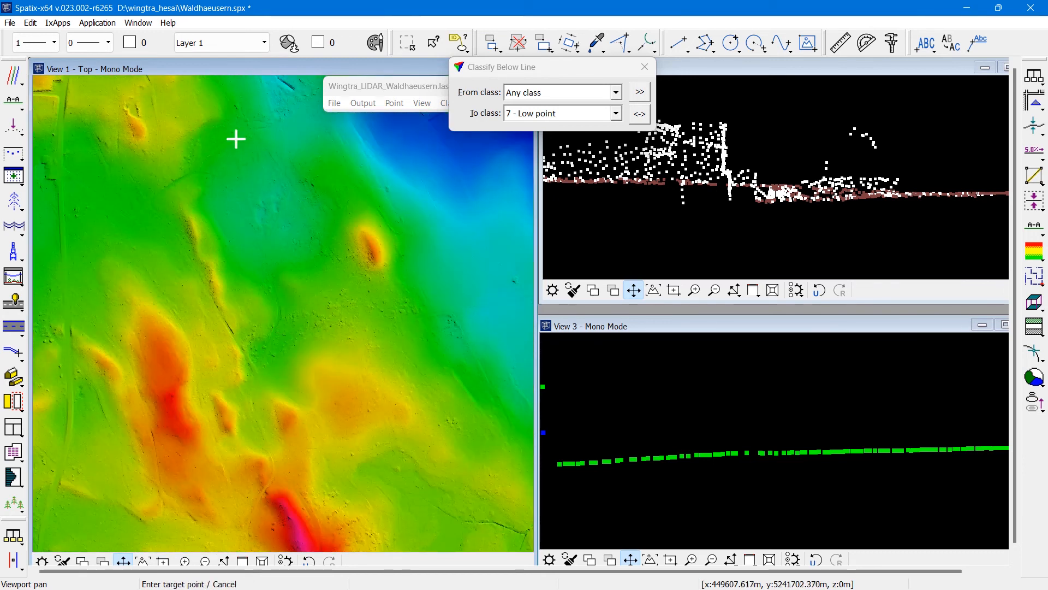
click(186, 144)
click(271, 265)
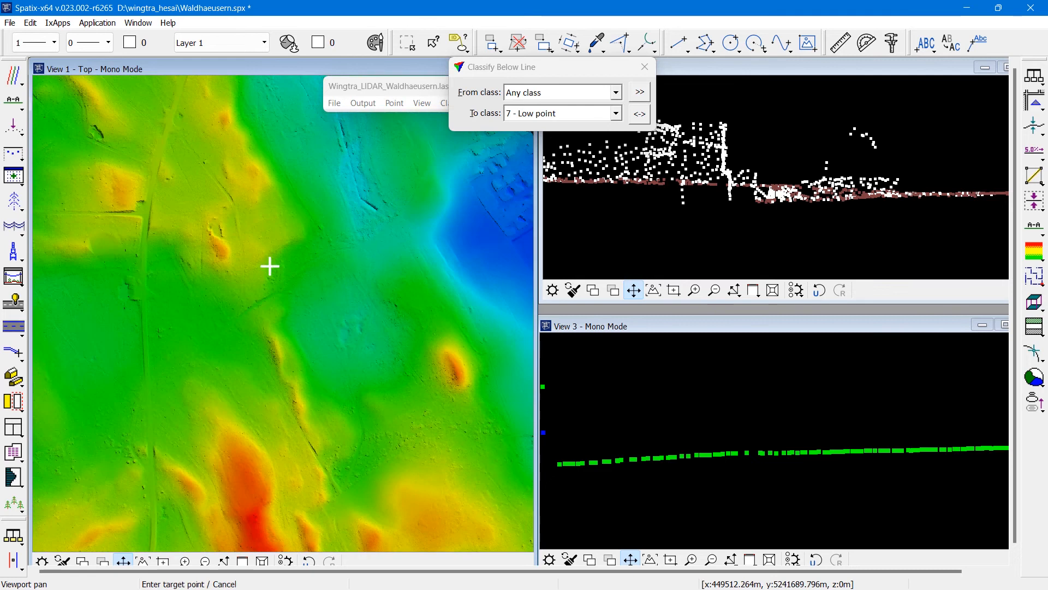
click(259, 161)
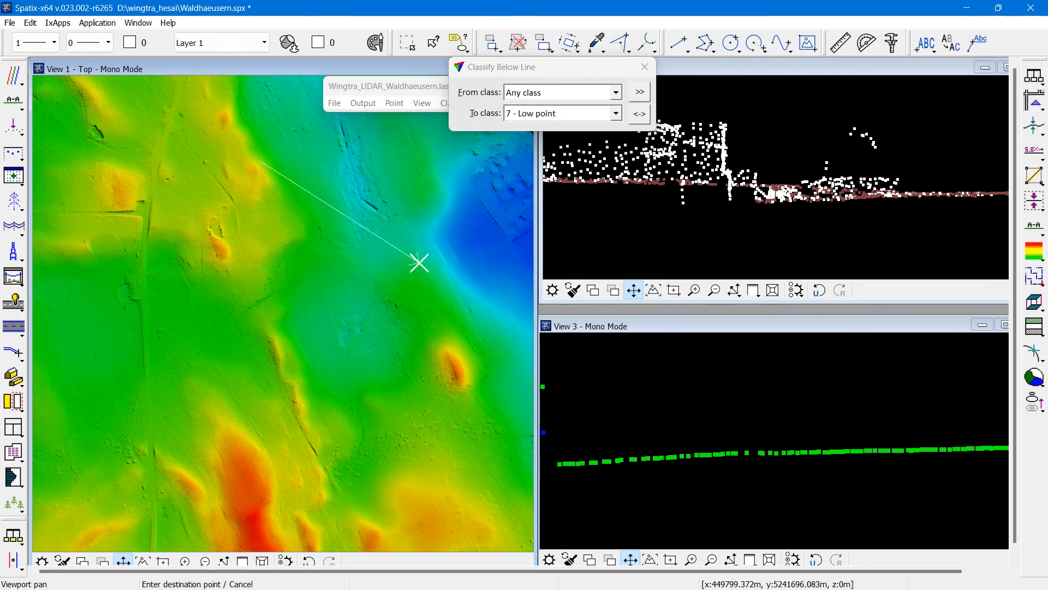
click(237, 303)
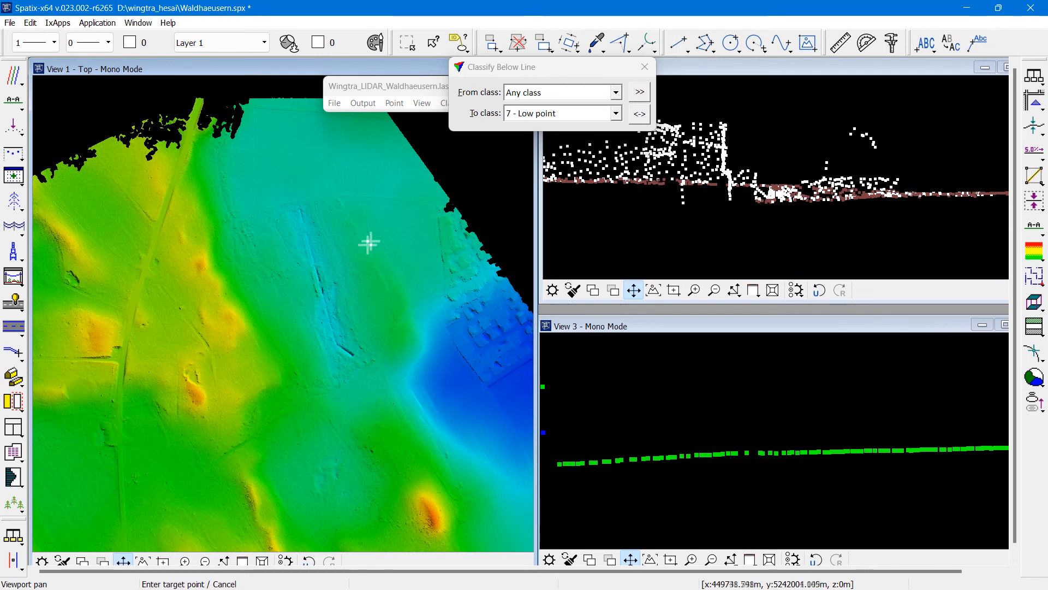
click(409, 102)
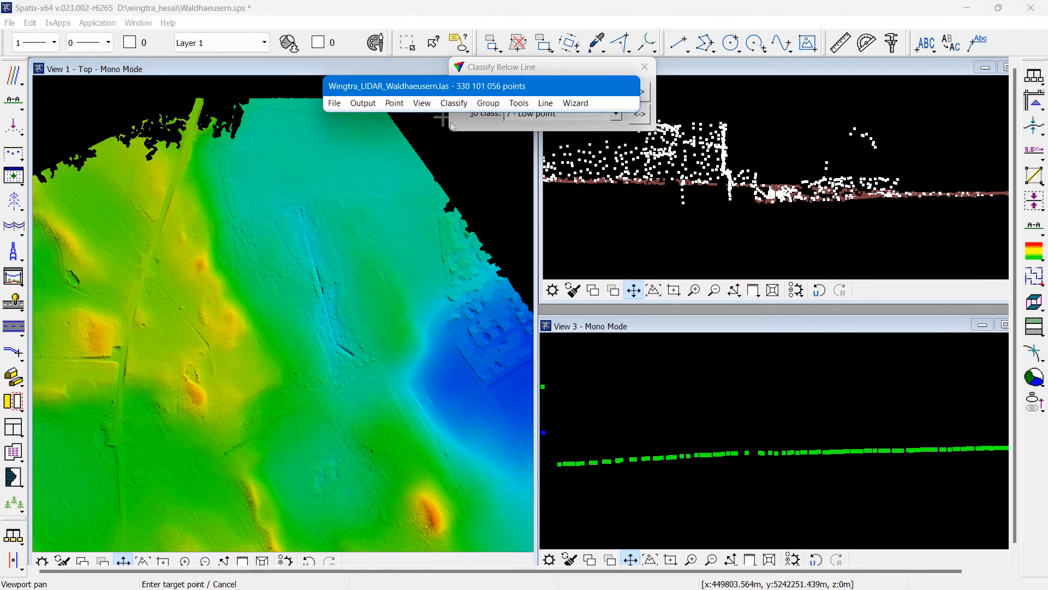
click(575, 103)
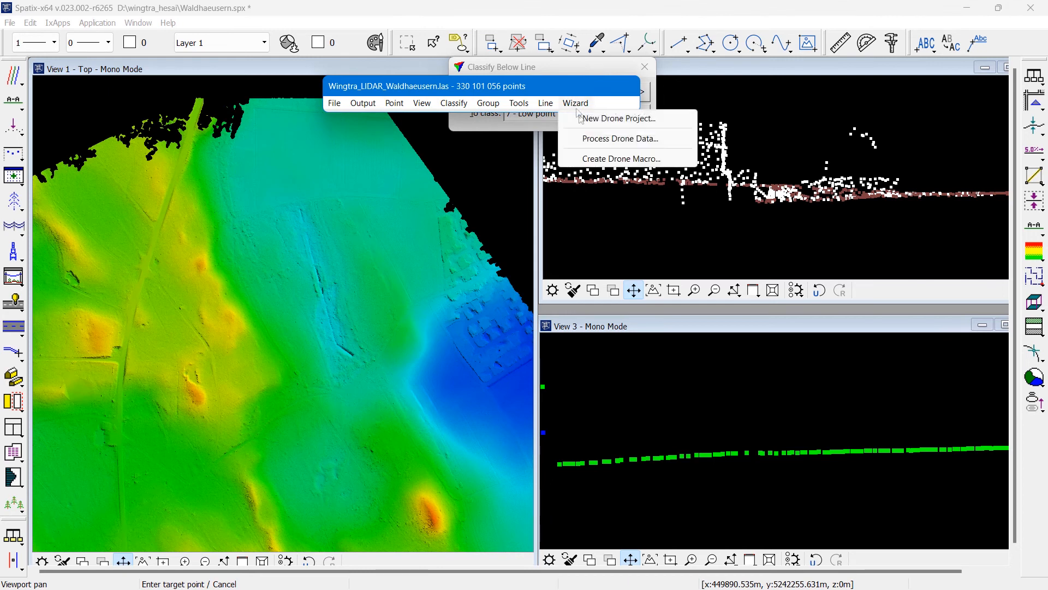
click(587, 140)
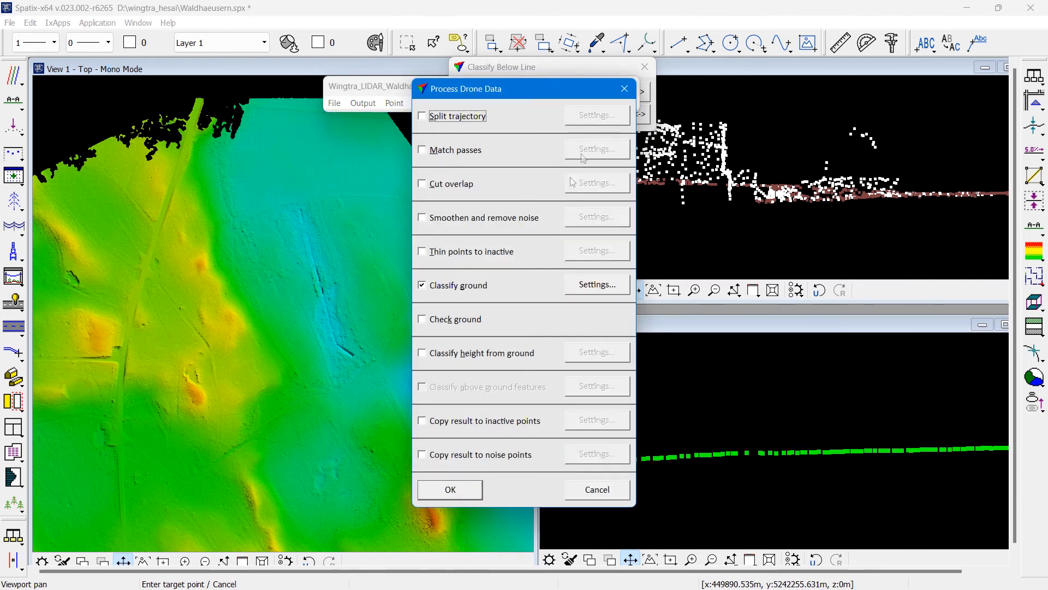
click(614, 488)
- Close the loaded ground surface model from the TerraModeler surfaces list
click(1034, 76)
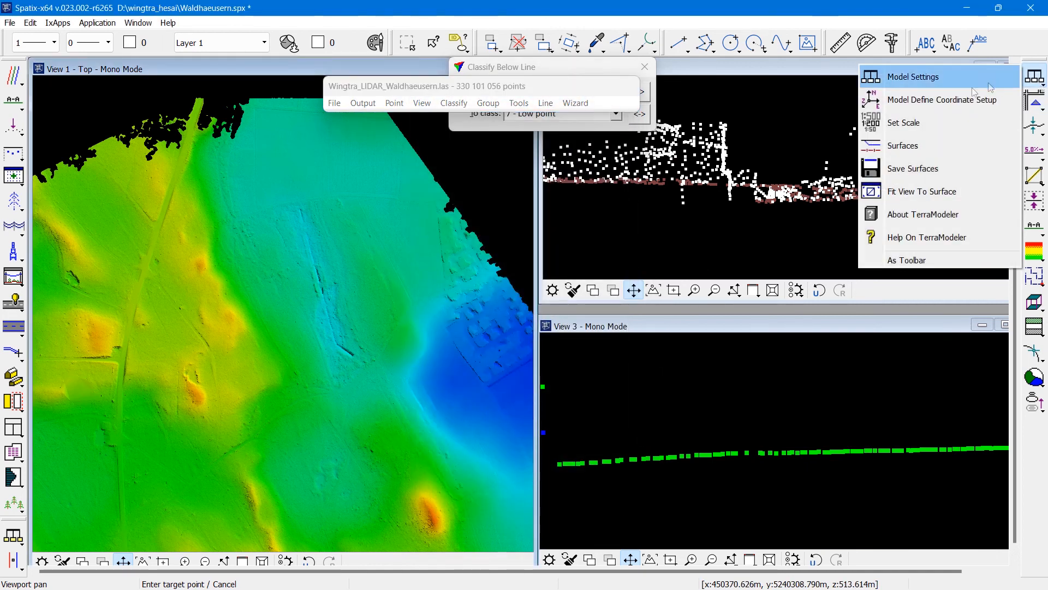
click(890, 145)
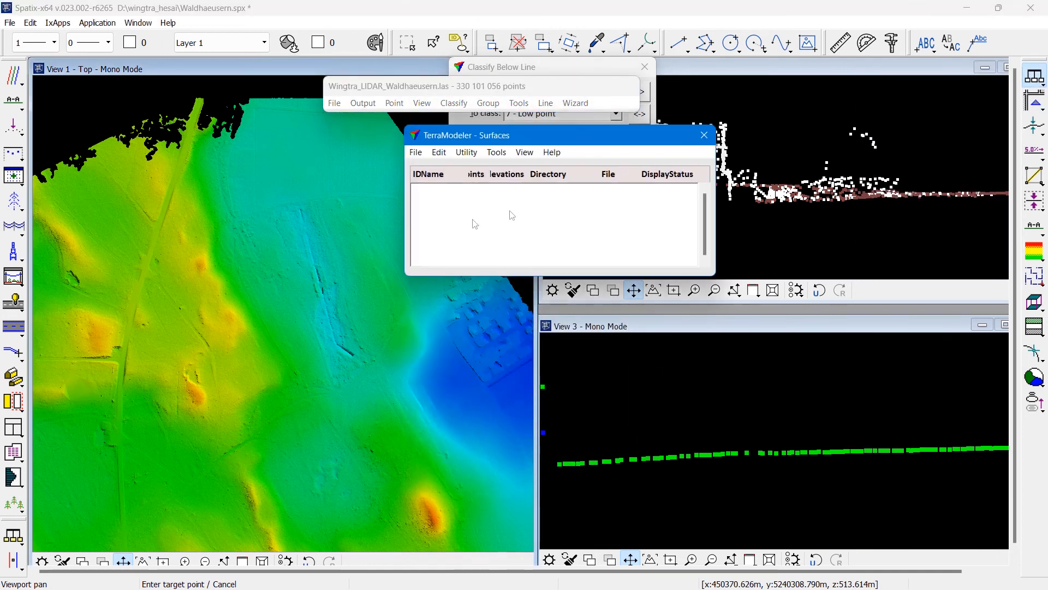
click(415, 152)
click(431, 212)
click(494, 318)
click(526, 315)
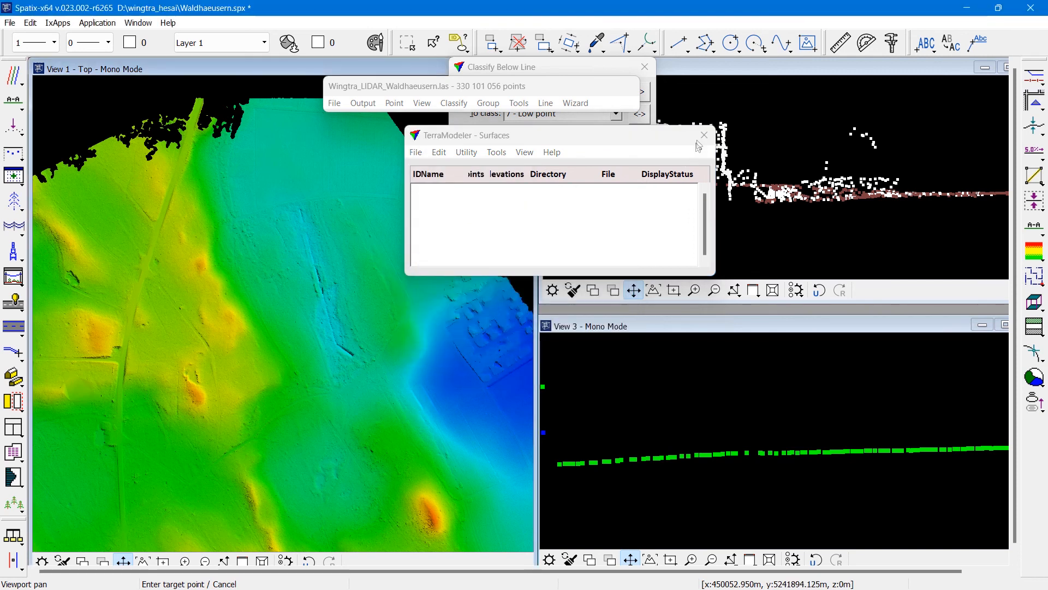
- Set drone data processing to classify height from ground and above ground features, copy results to inactive and noise points, and skip ground classification
click(576, 104)
click(581, 136)
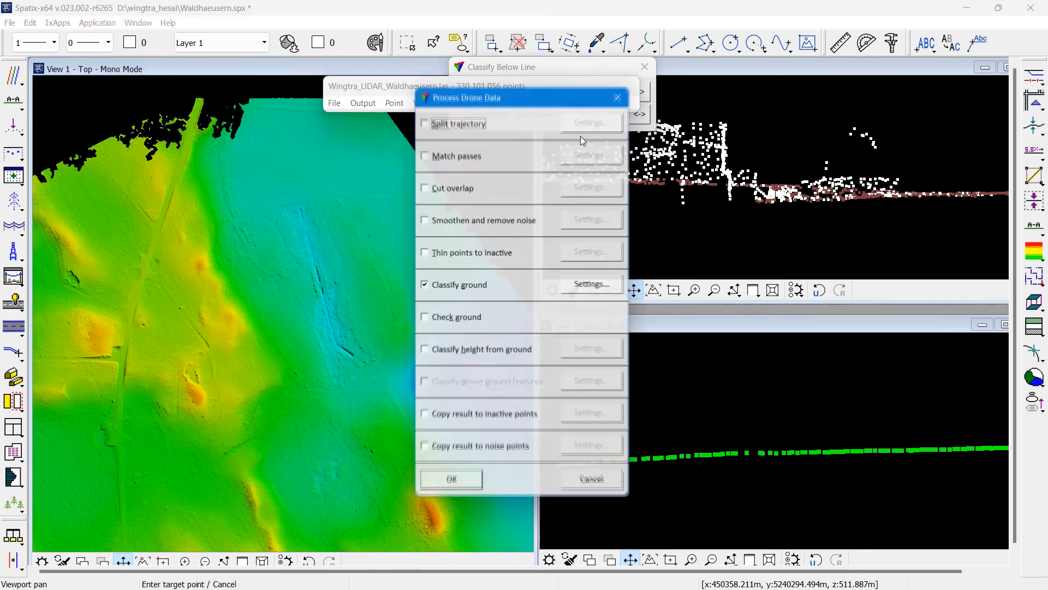
click(471, 286)
click(479, 354)
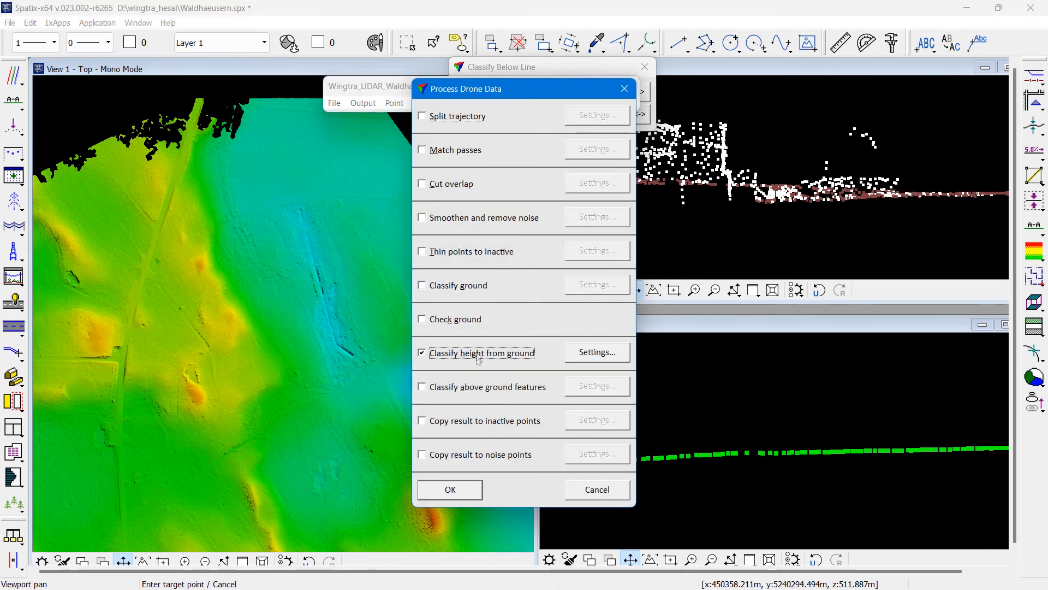
click(485, 387)
click(488, 421)
click(489, 455)
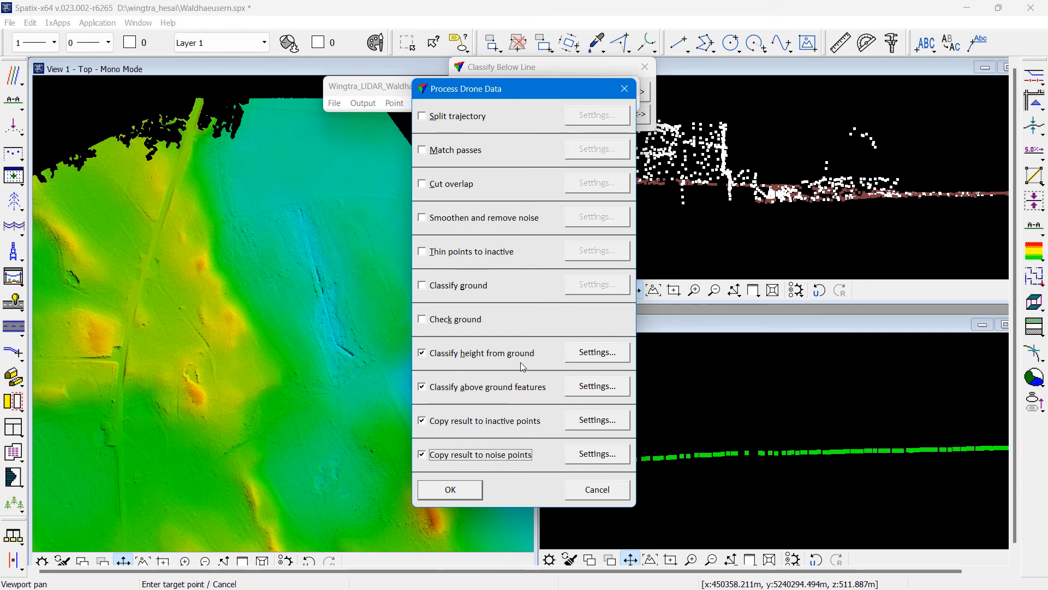
- Check the height-from-ground settings without changing them and run the drone data processing
click(595, 353)
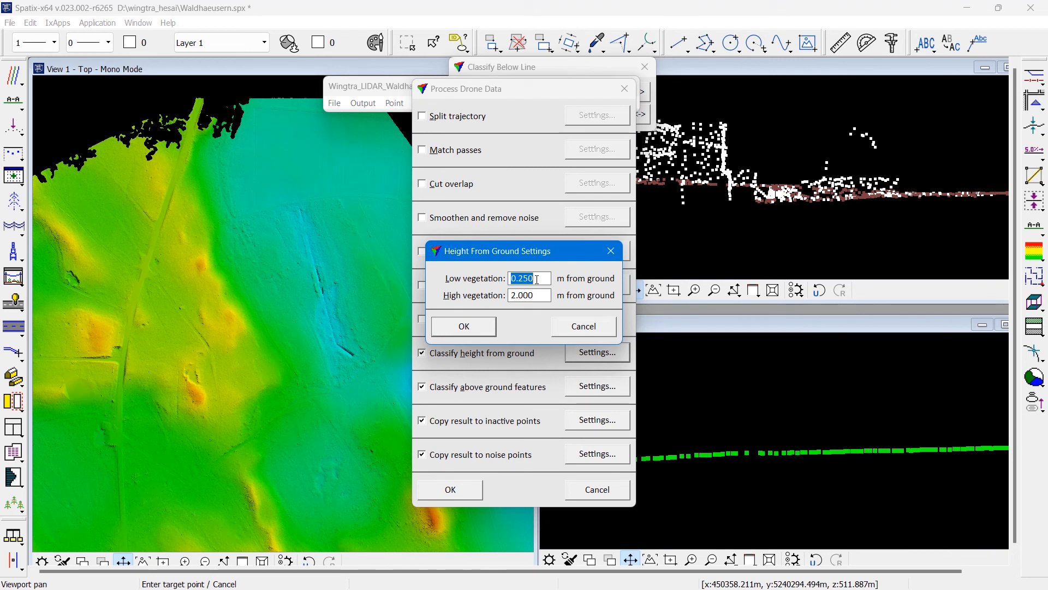
click(594, 328)
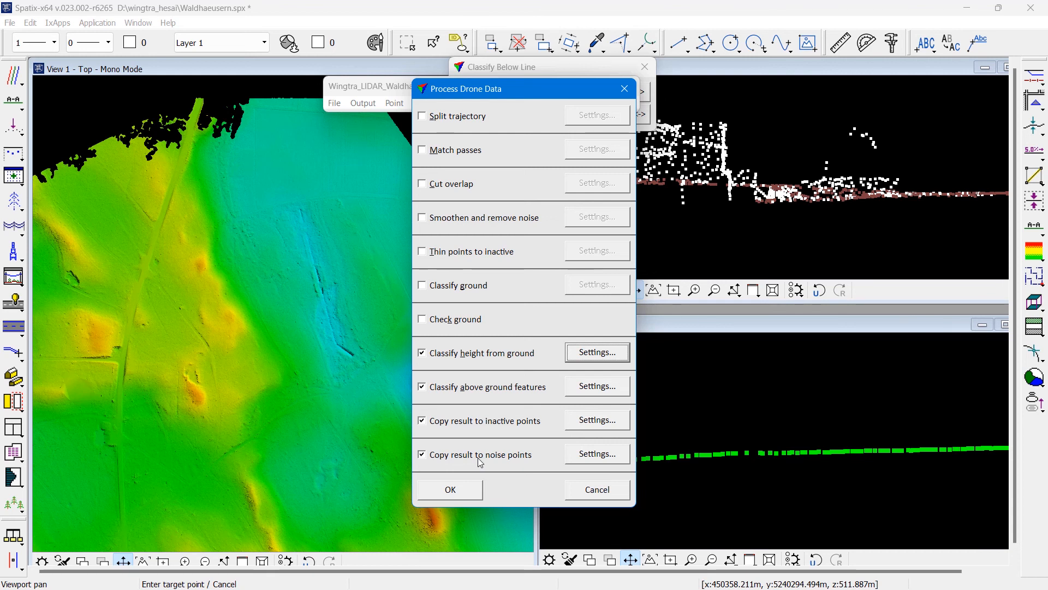
click(468, 490)
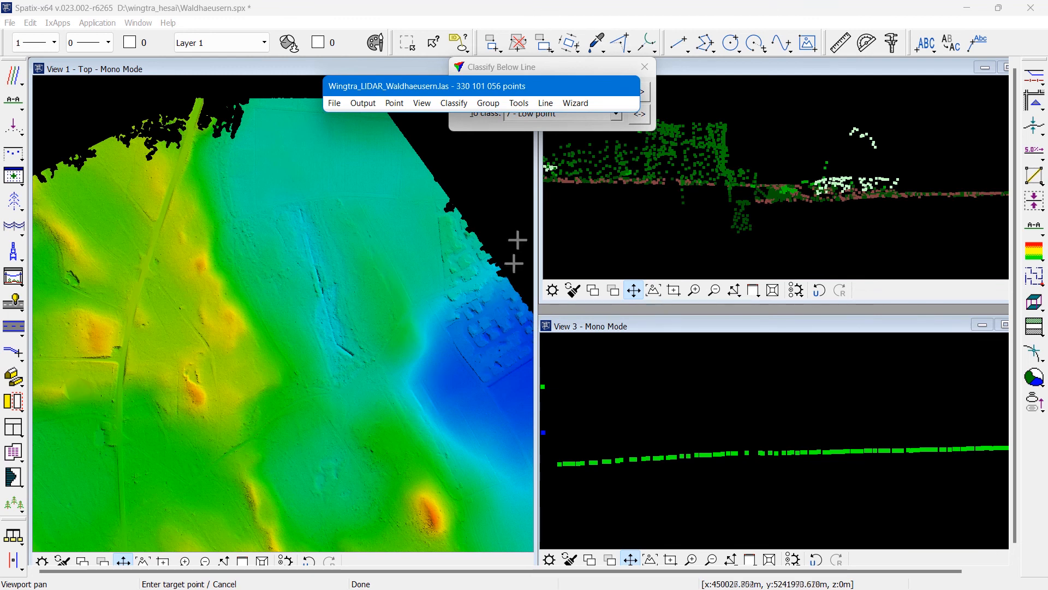
- Review the point statistics per class for the whole point cloud
click(521, 104)
click(527, 137)
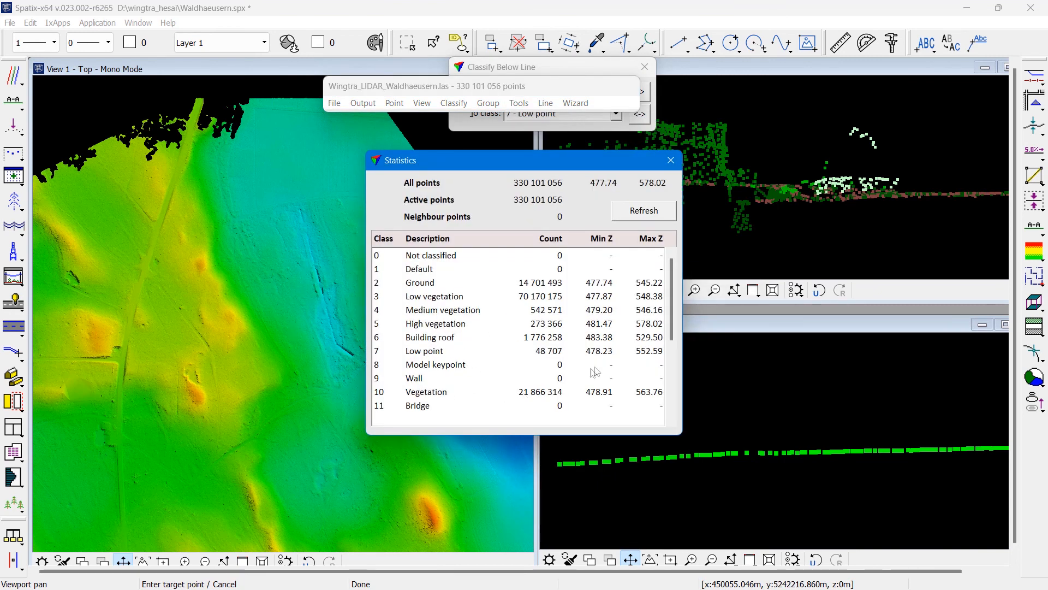
scroll(673, 330, down, 1)
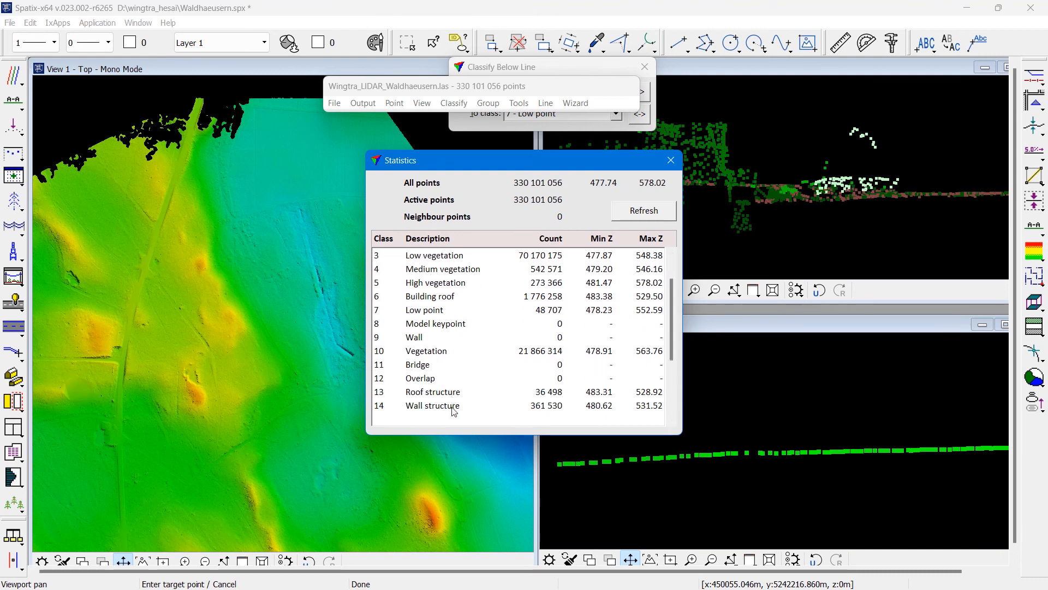
scroll(672, 338, down, 2)
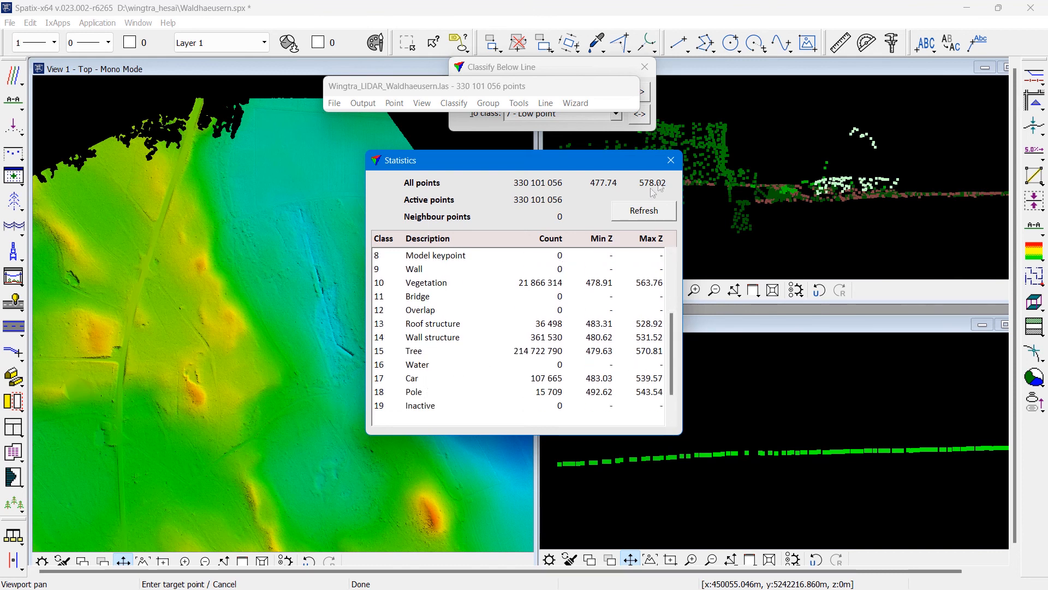
click(671, 160)
- Display only the Building roof class in View 1, colored by Class
click(421, 102)
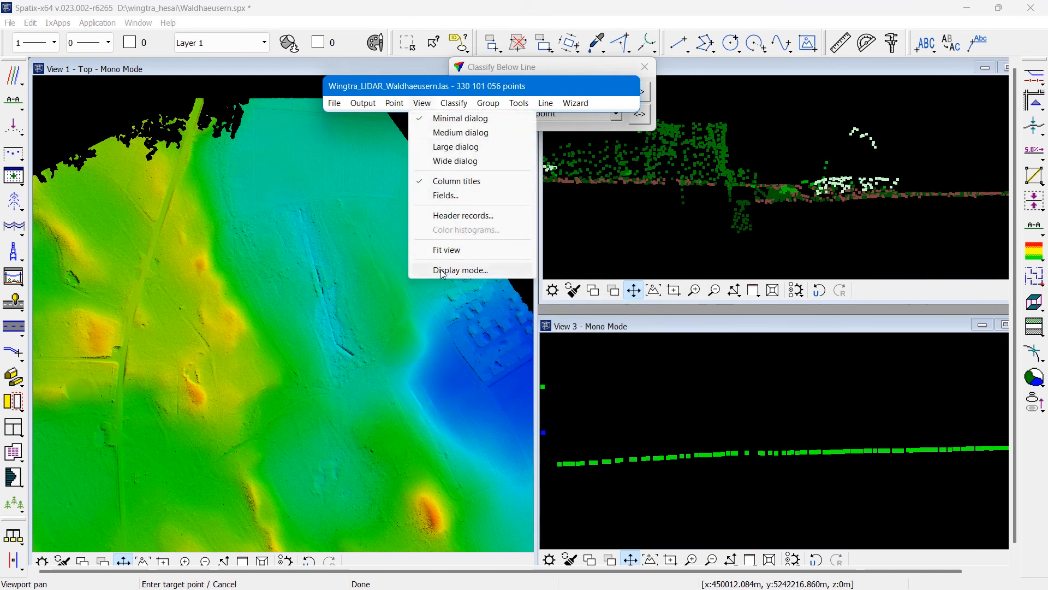
click(462, 270)
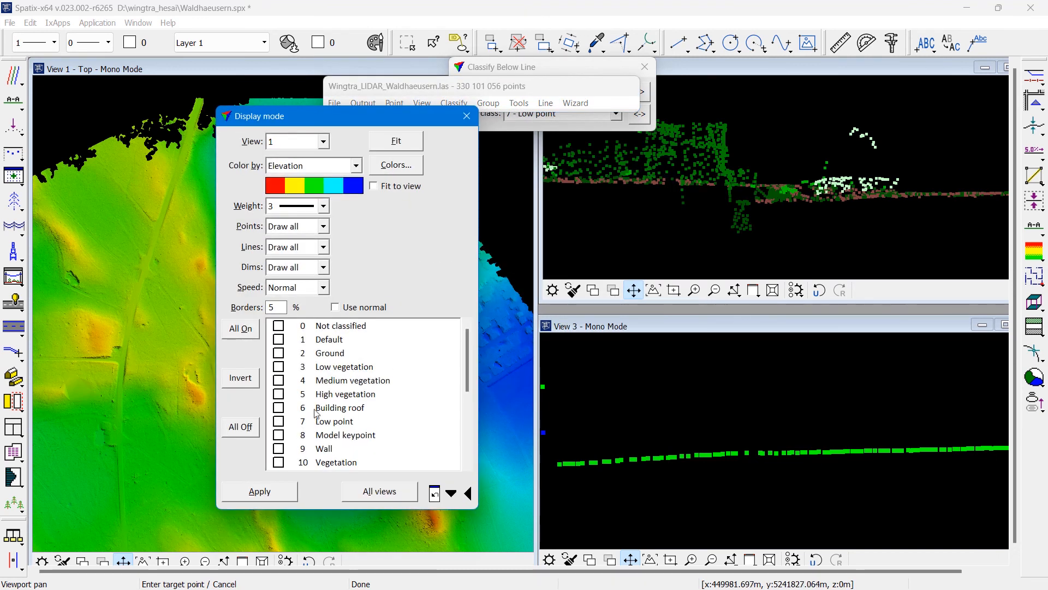
click(315, 409)
click(314, 165)
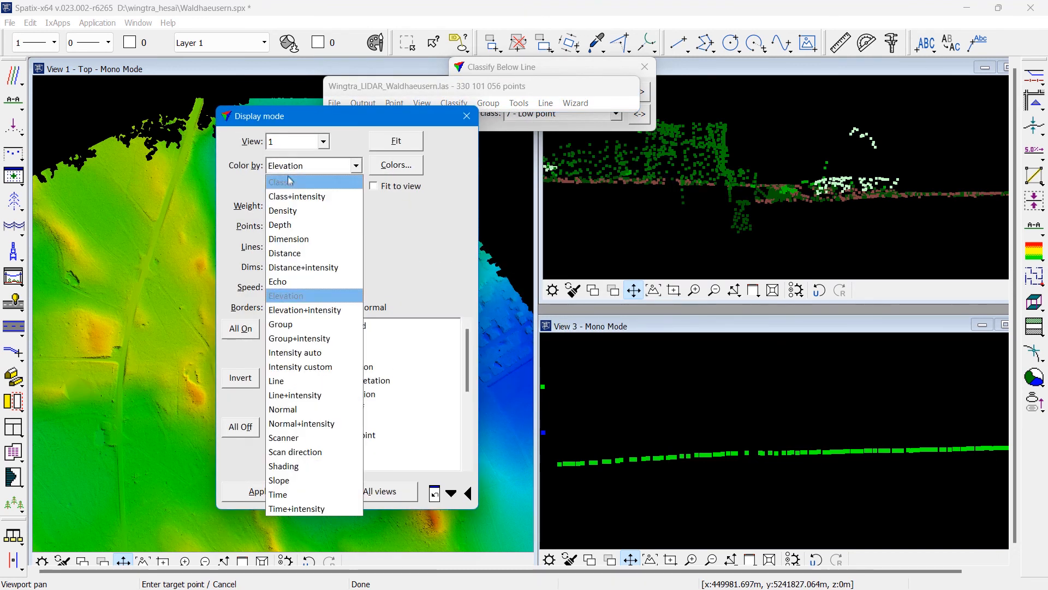
click(295, 177)
click(277, 494)
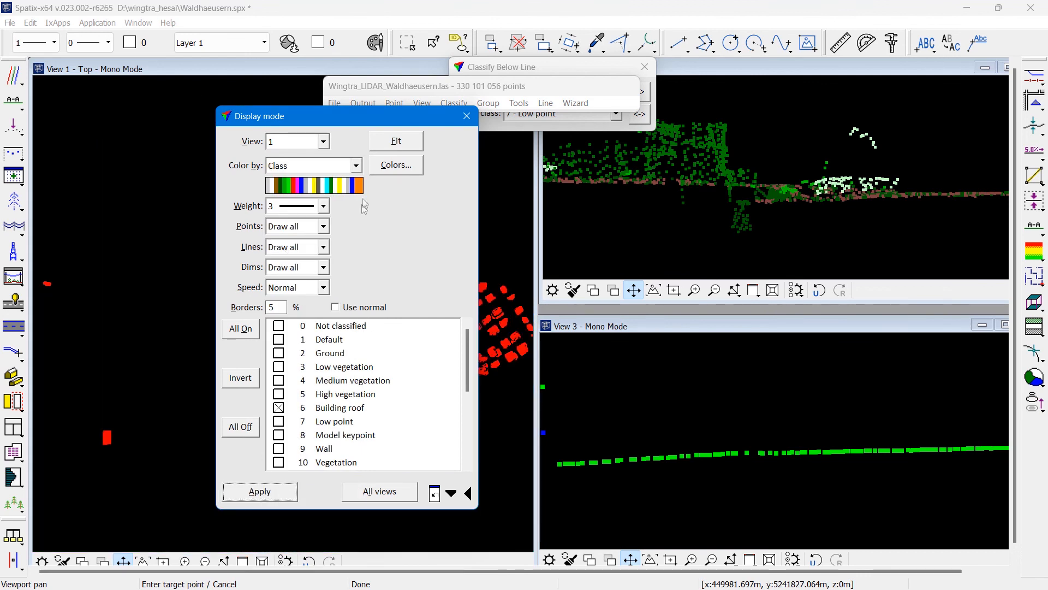
click(467, 116)
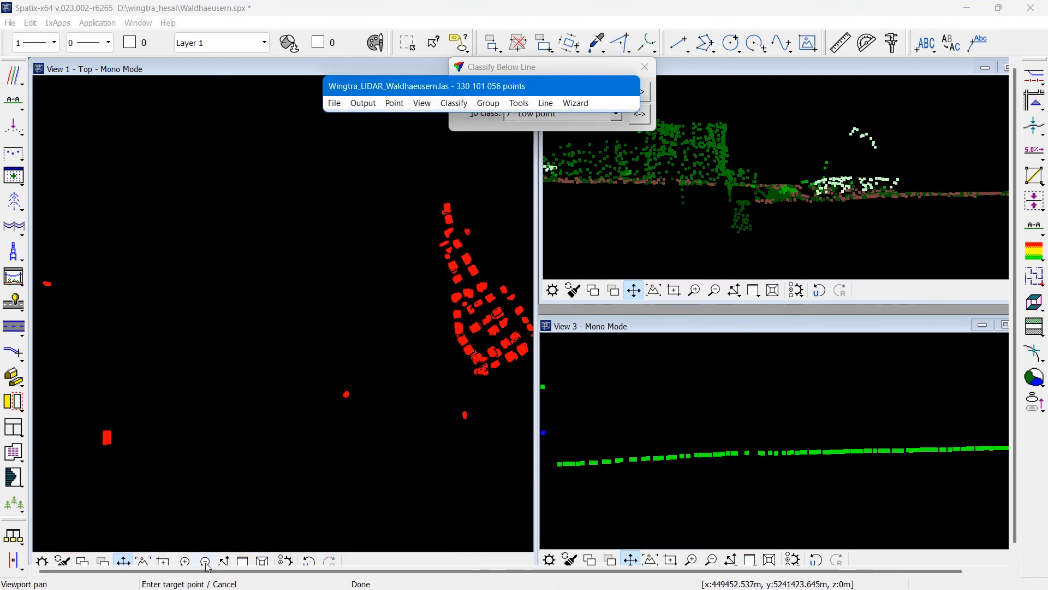
- Examine the classified building roofs in the village in the southern part of the data
click(205, 560)
click(312, 365)
click(312, 341)
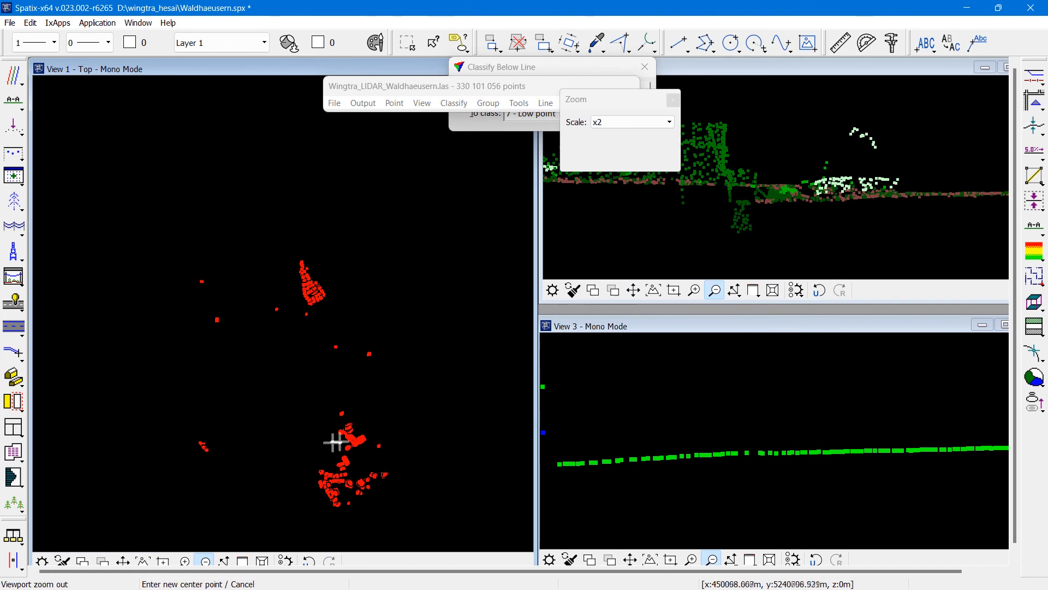
click(185, 561)
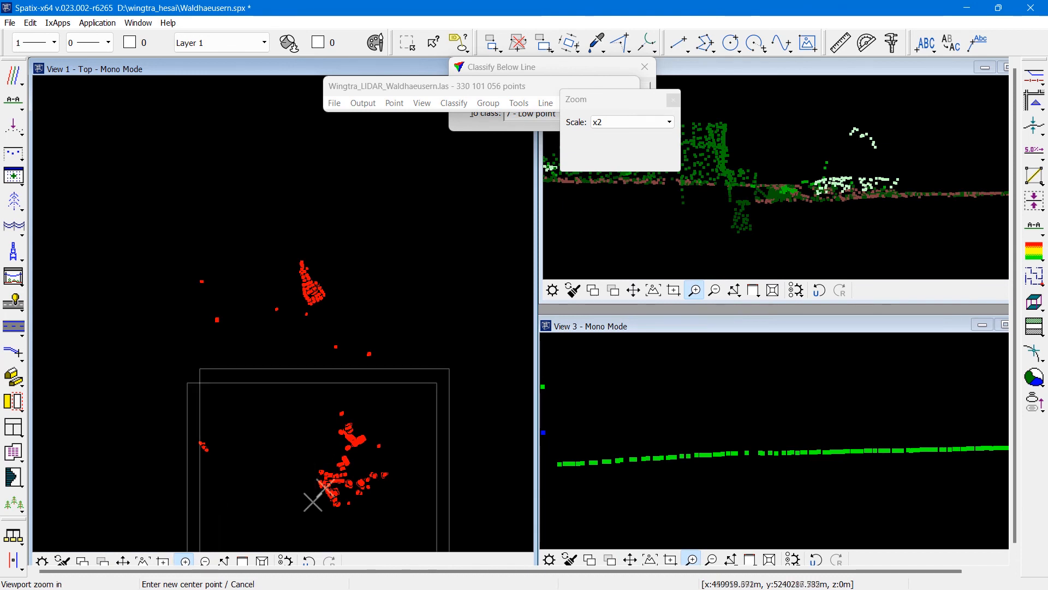
click(318, 473)
click(299, 391)
click(267, 231)
click(289, 281)
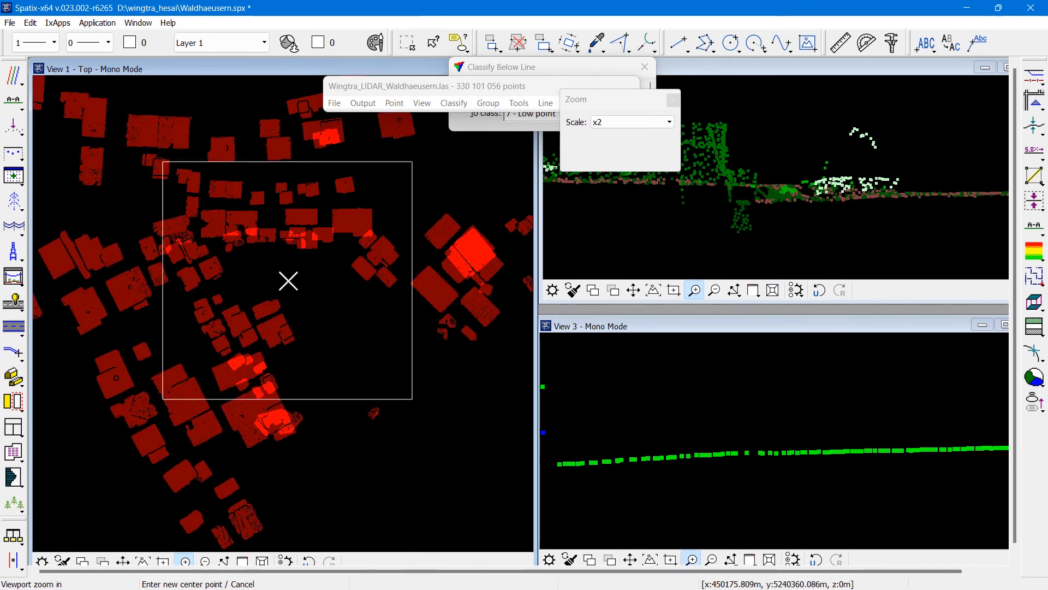
- Add the Roof structure and Wall structure classes to the building roofs displayed in View 1
click(423, 104)
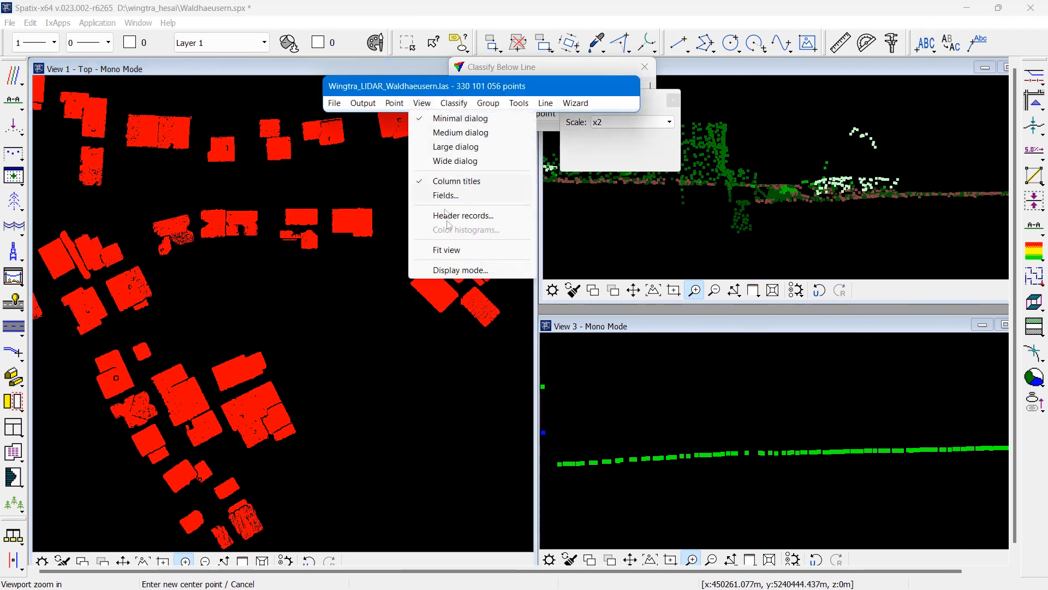
click(456, 270)
click(468, 438)
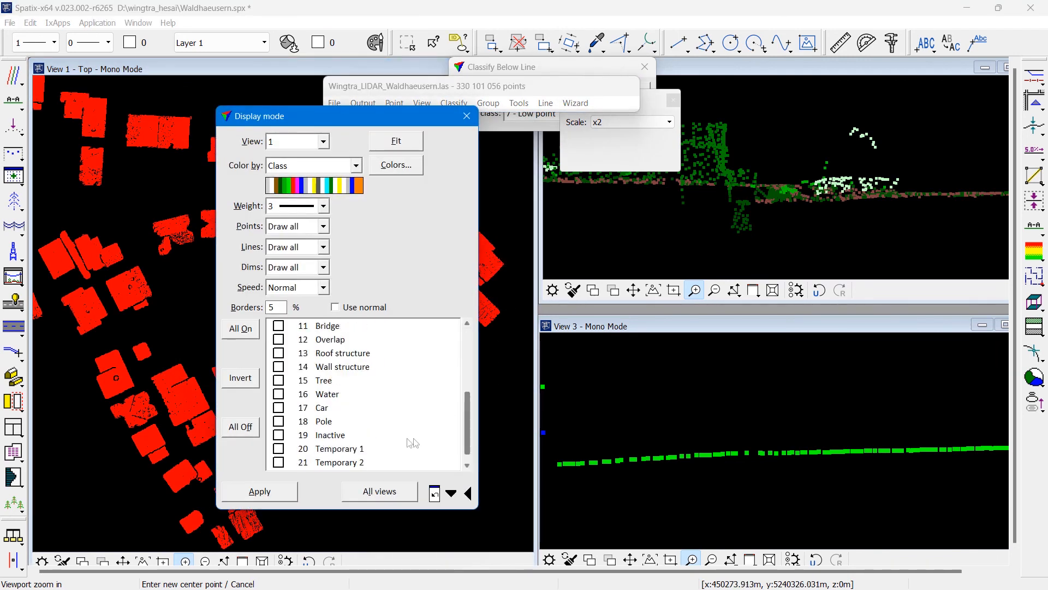
click(356, 370)
click(344, 355)
click(284, 486)
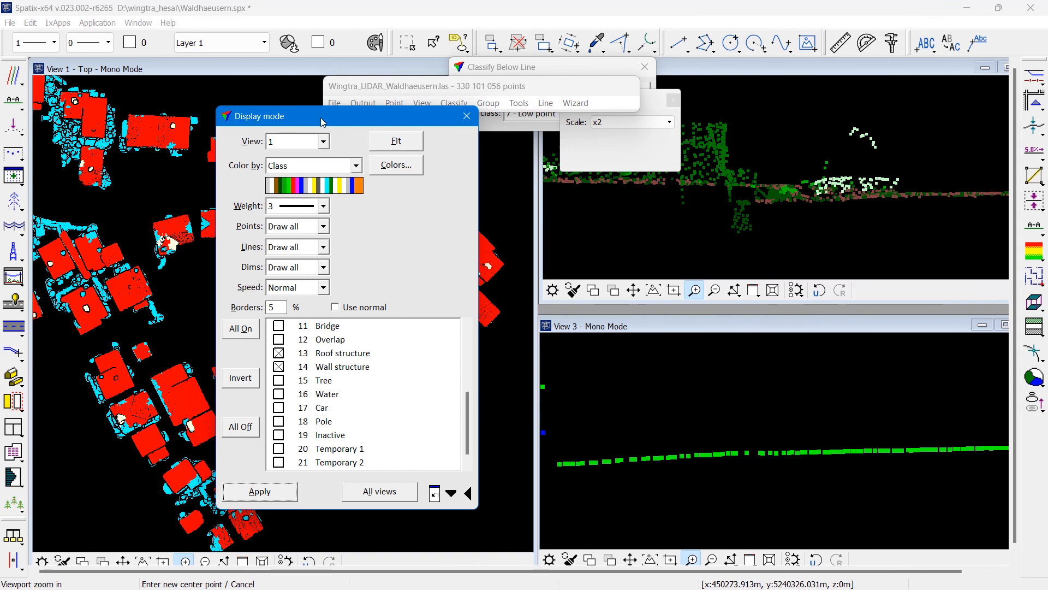
drag(320, 117, 485, 150)
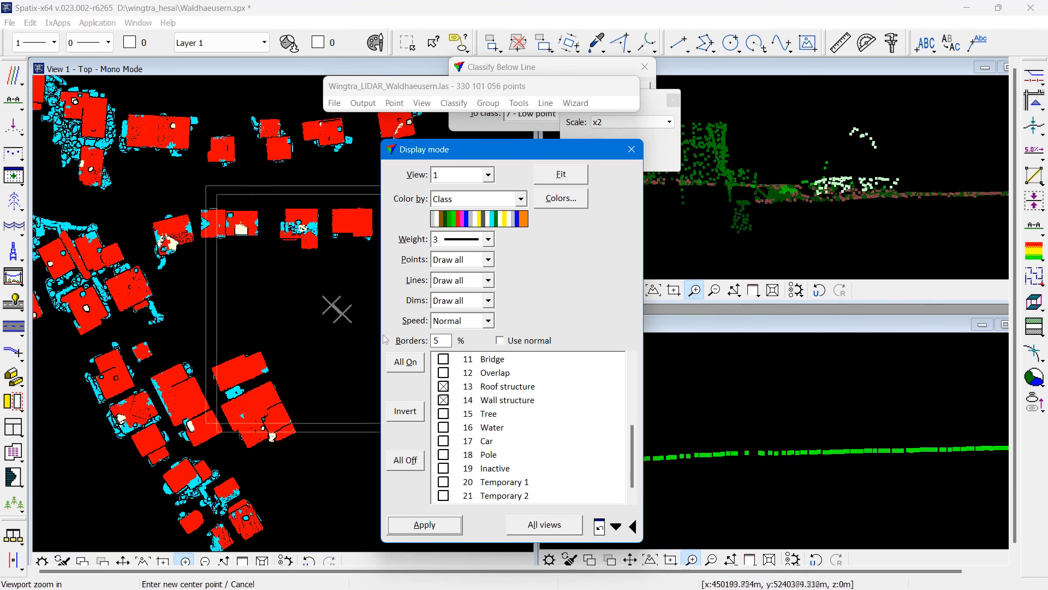
- Display only the Tree class in View 1, hiding the building roof, roof structure and wall structure points
click(444, 413)
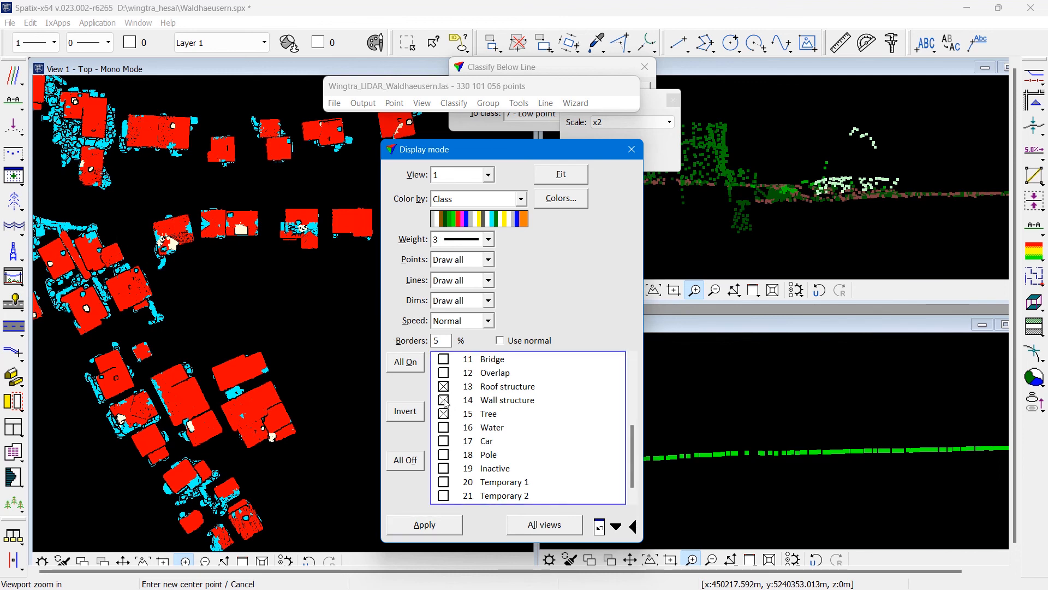
click(632, 397)
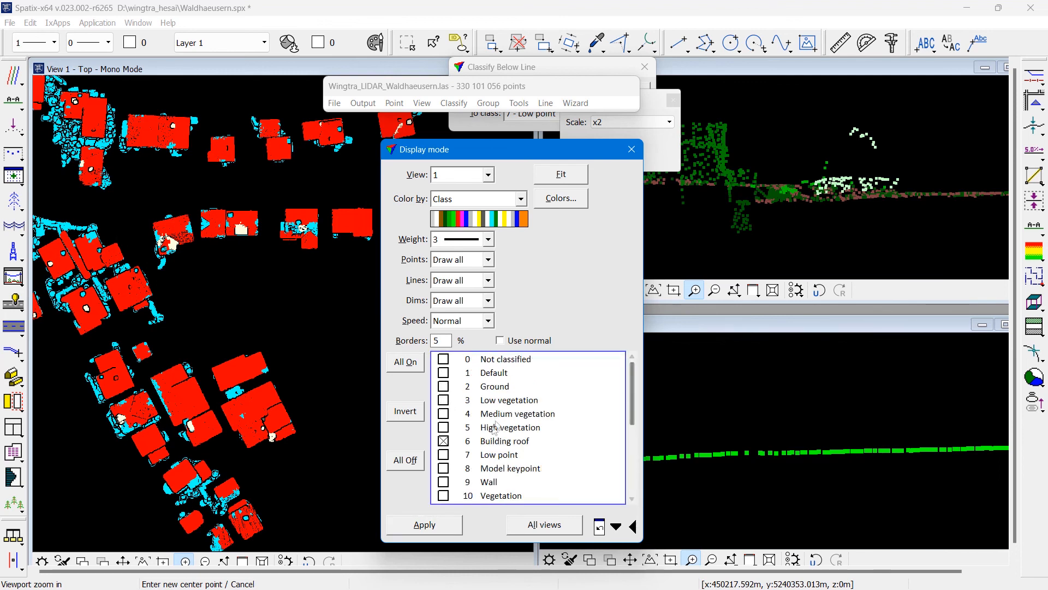
click(452, 524)
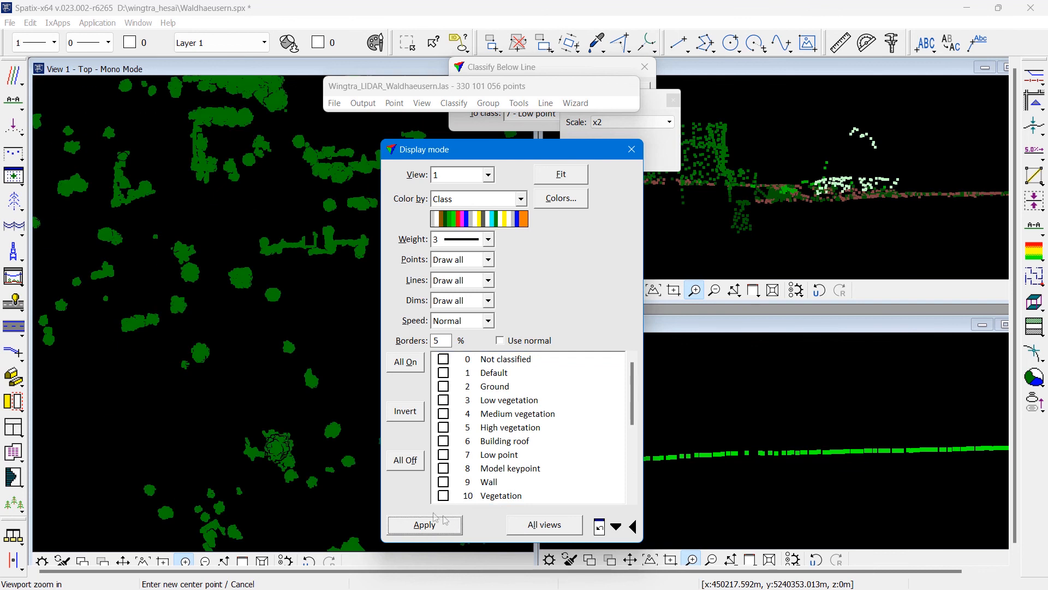
- Examine the classified tree points across the whole data set and in detail within the forest
click(189, 537)
click(205, 560)
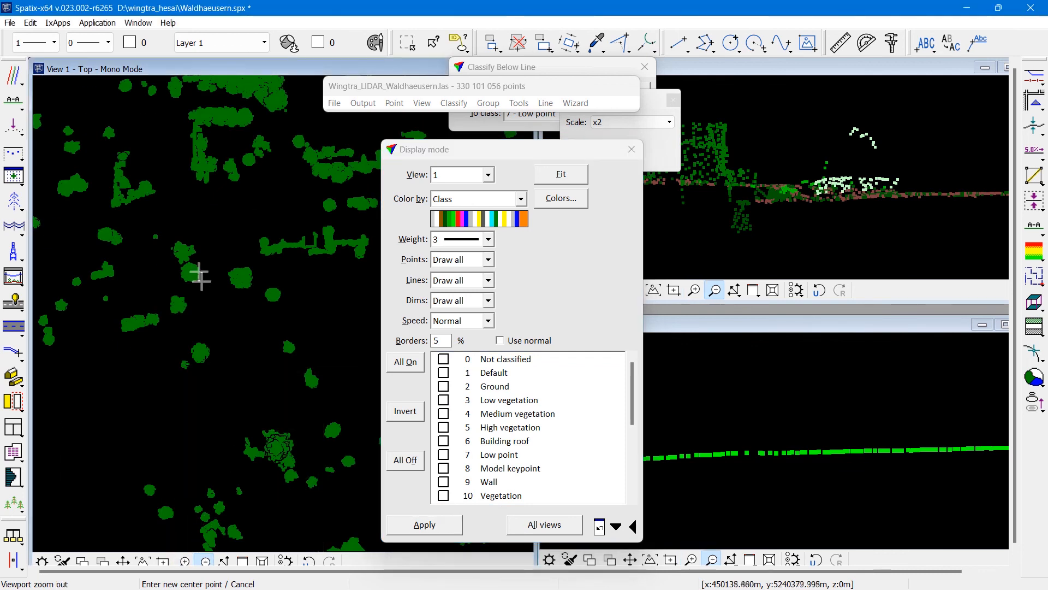
click(203, 286)
click(212, 205)
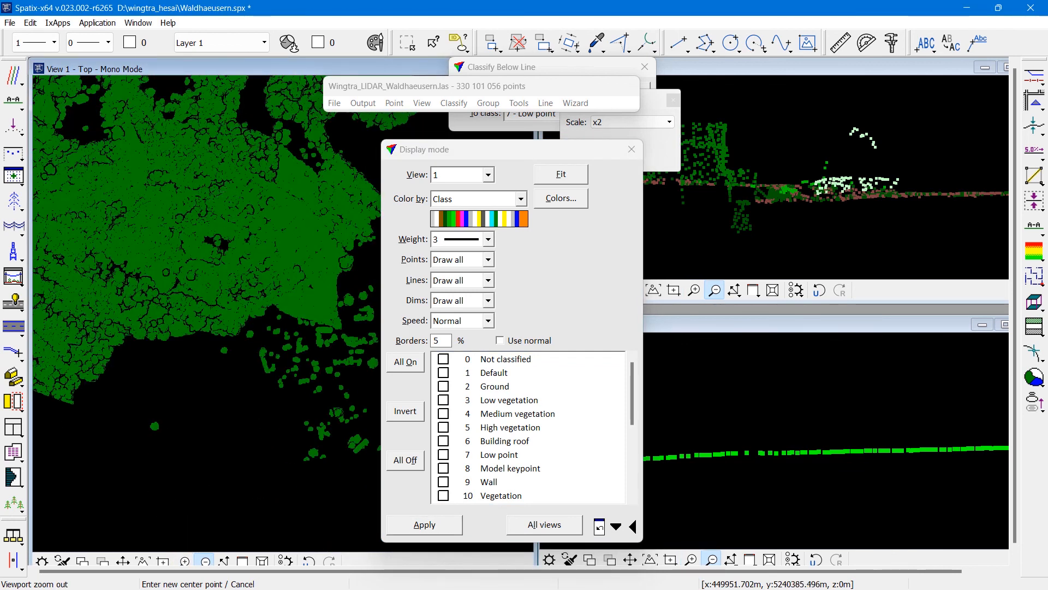
click(221, 367)
click(300, 202)
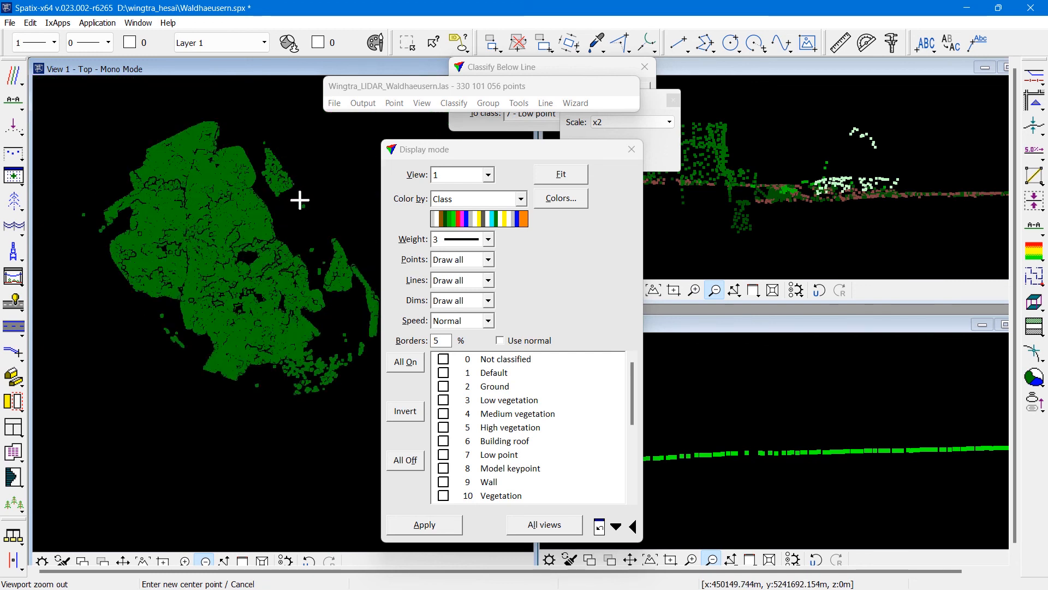
click(184, 561)
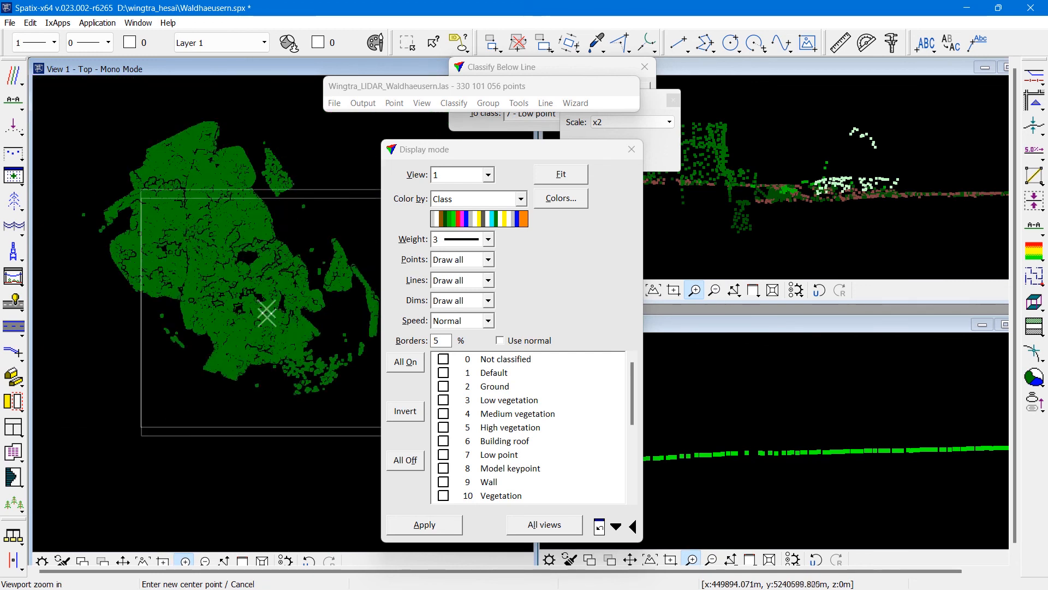
click(265, 243)
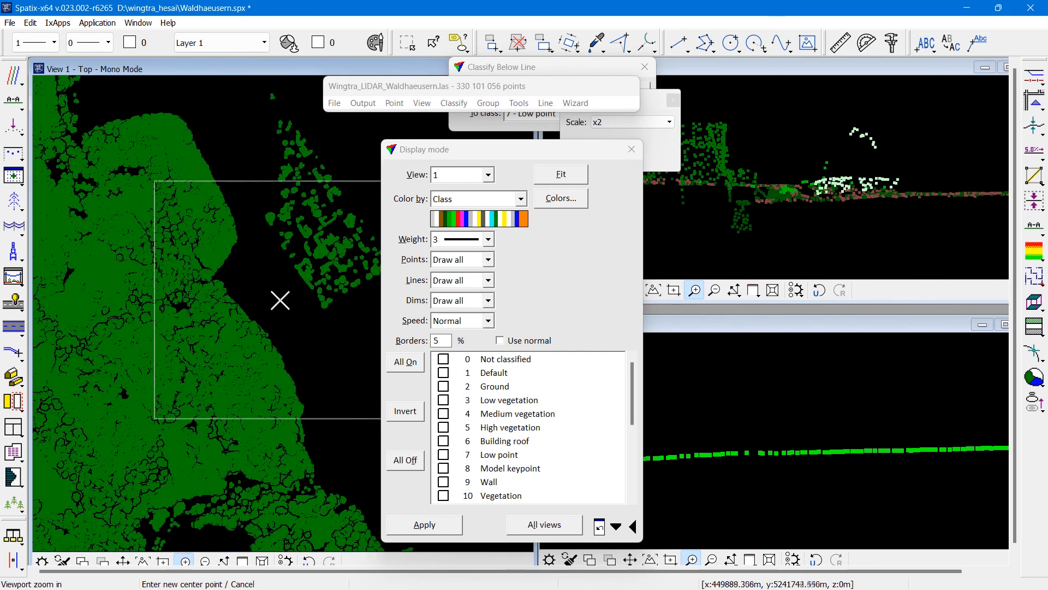
click(204, 379)
click(217, 423)
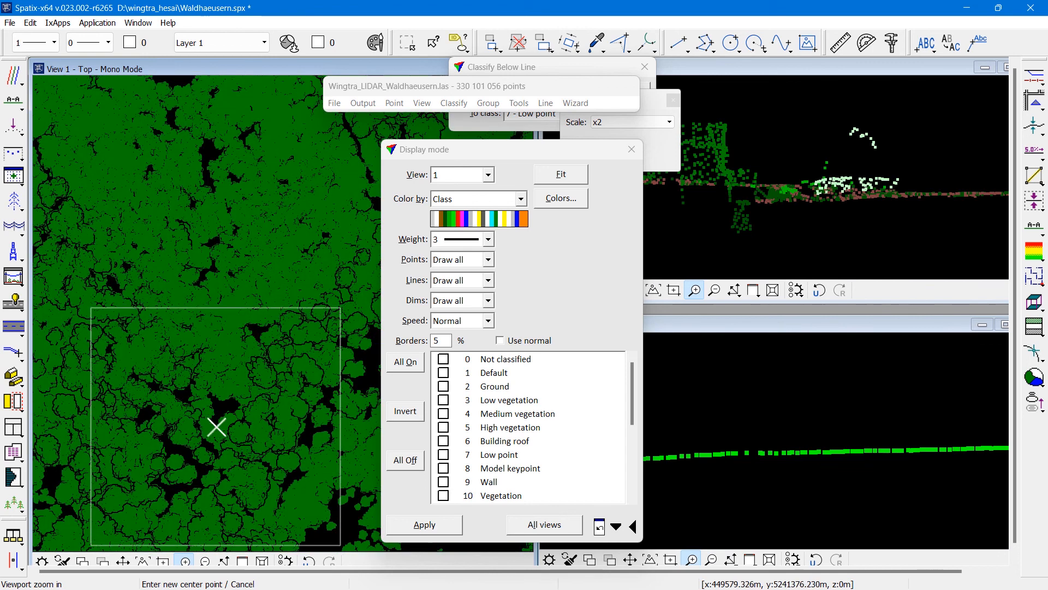
- Color the Tree class points in View 1 by Group
click(208, 426)
right_click(209, 425)
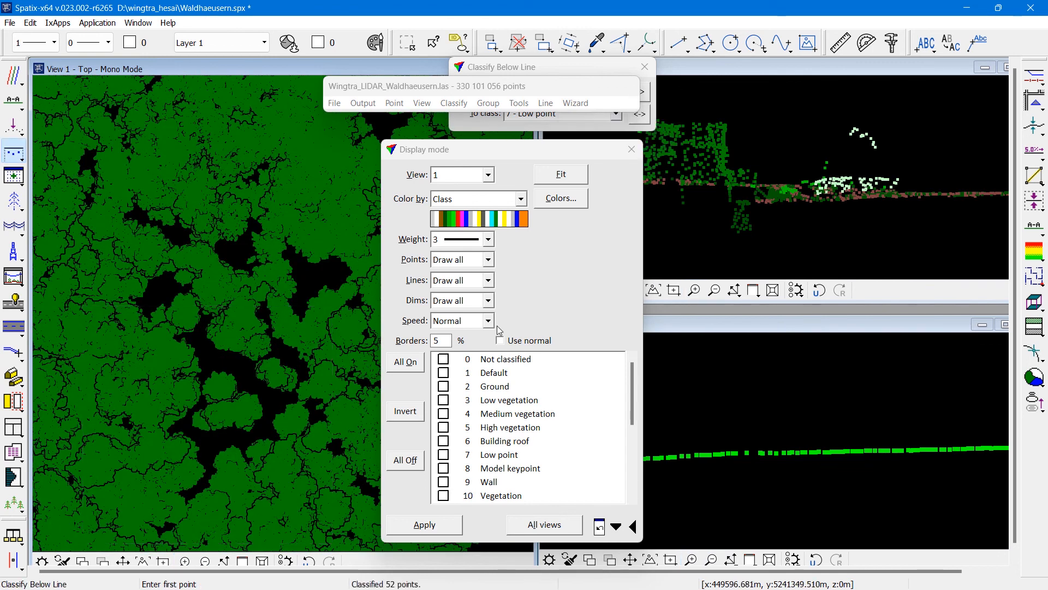
click(479, 199)
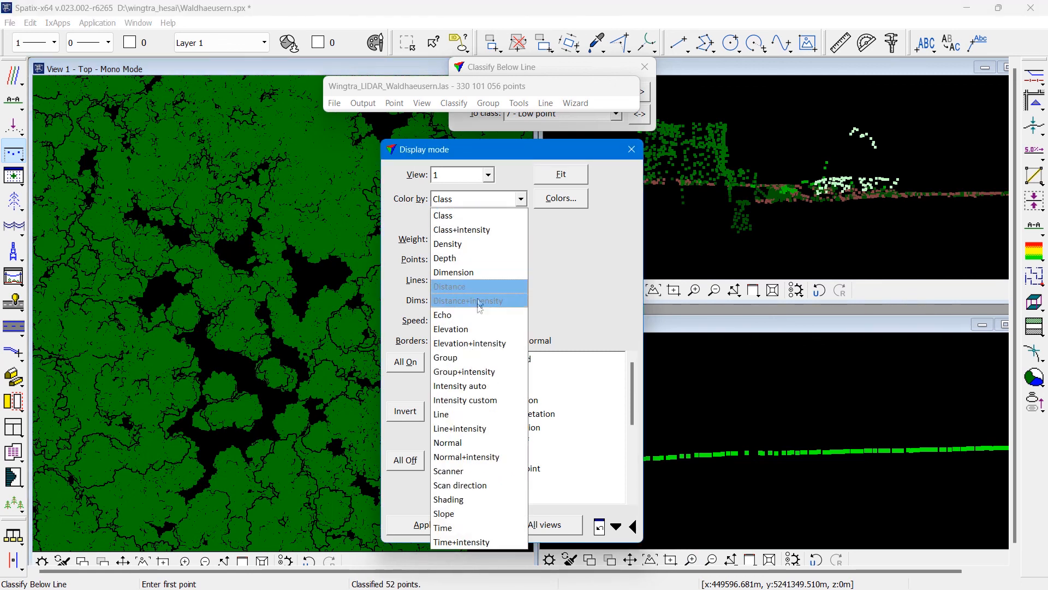
click(475, 359)
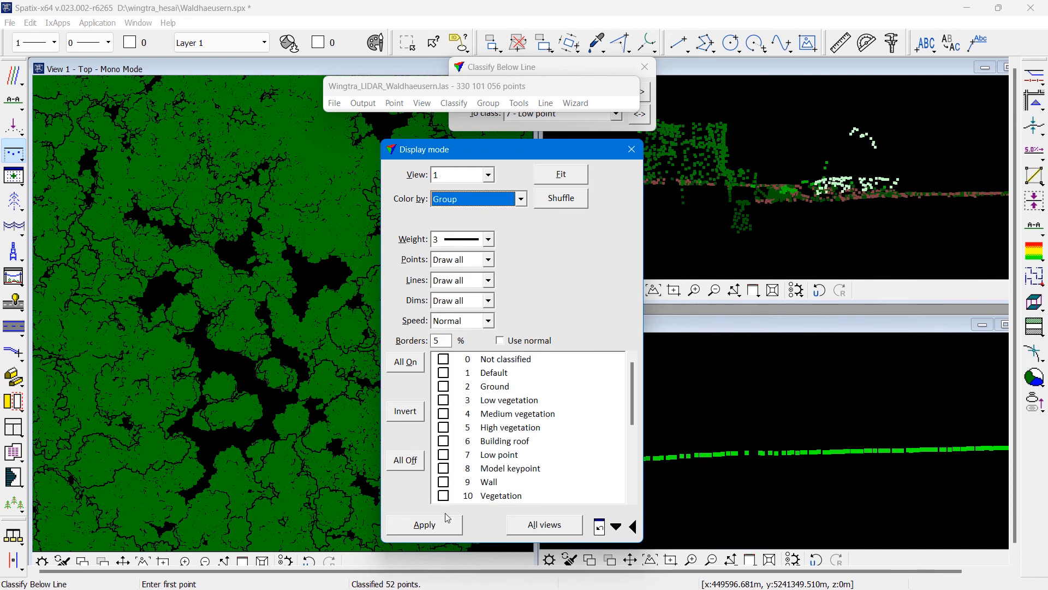
click(450, 527)
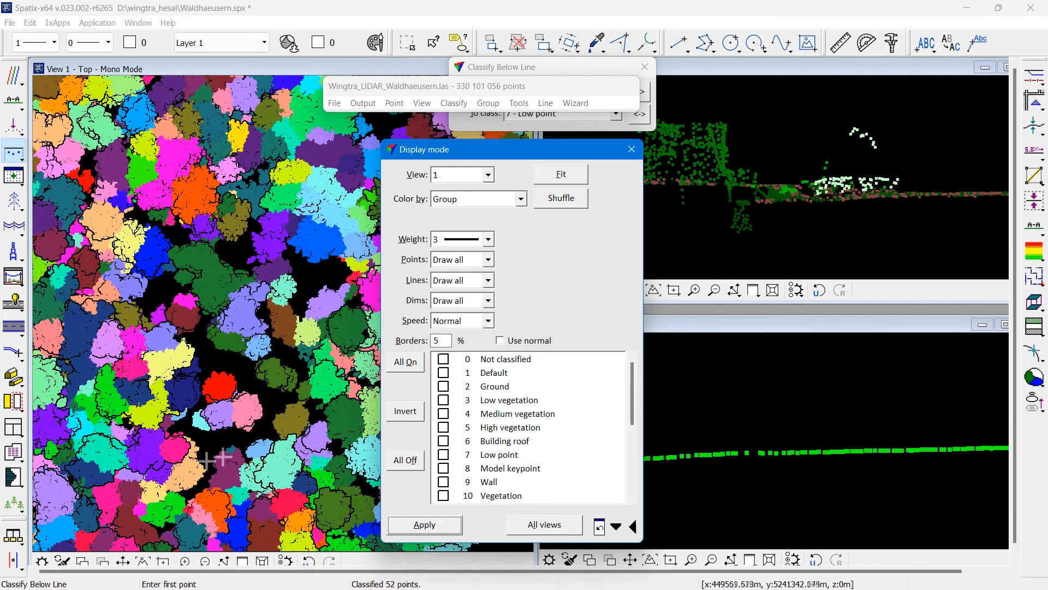
- Draw a vertical section about 0.95 m deep through the adjoining purple and pink tree groups and show it in View 2
click(184, 561)
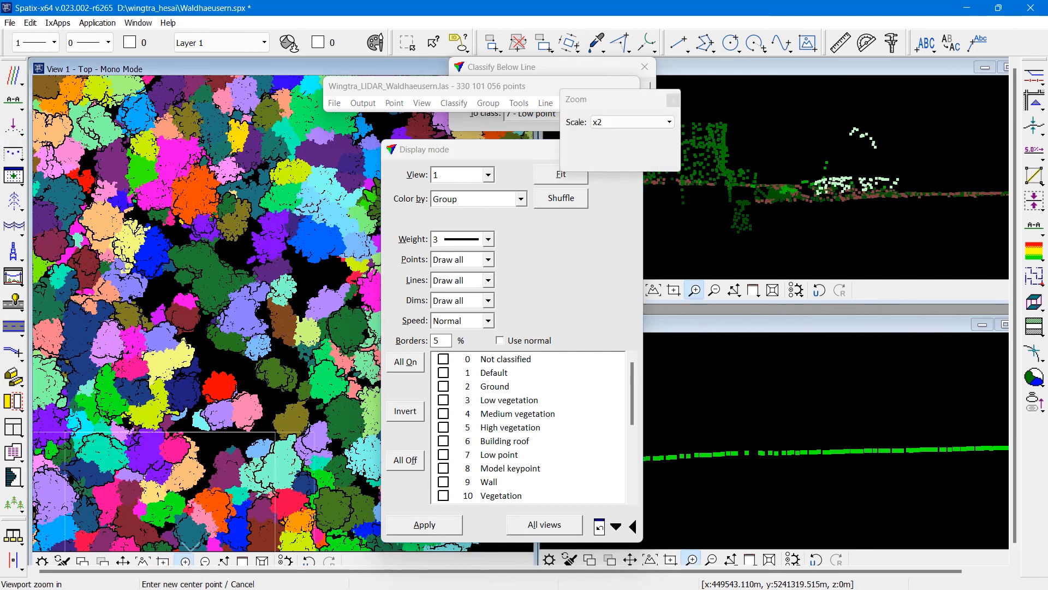
click(250, 406)
click(249, 319)
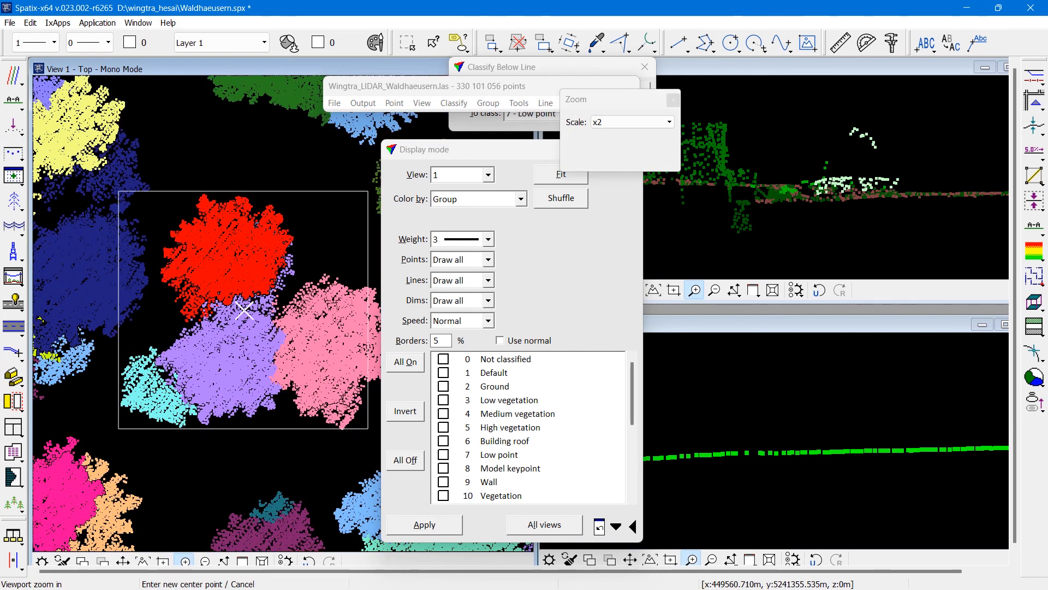
click(13, 100)
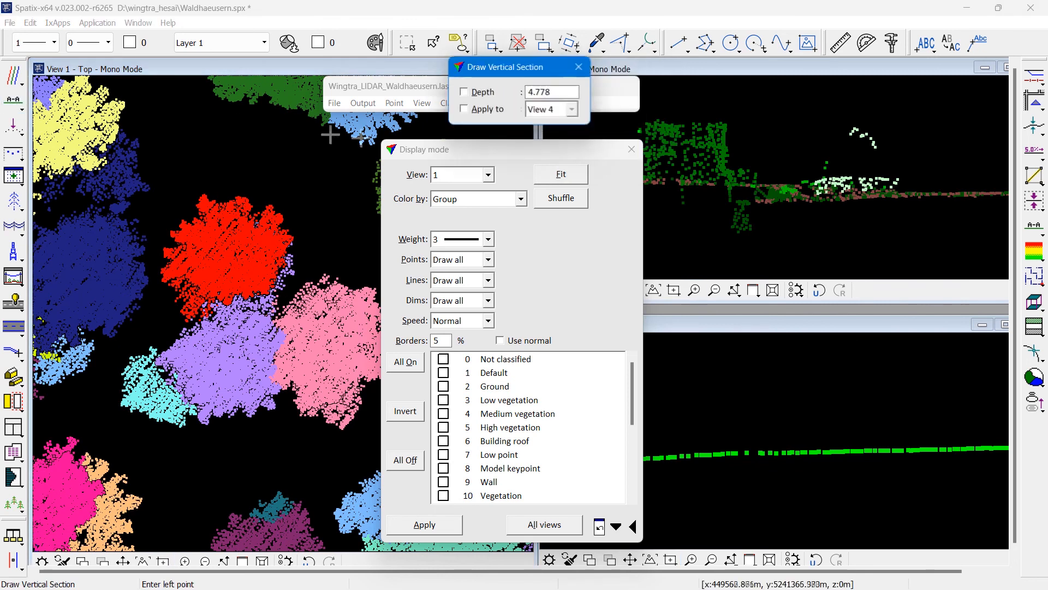
drag(457, 155, 575, 208)
click(177, 386)
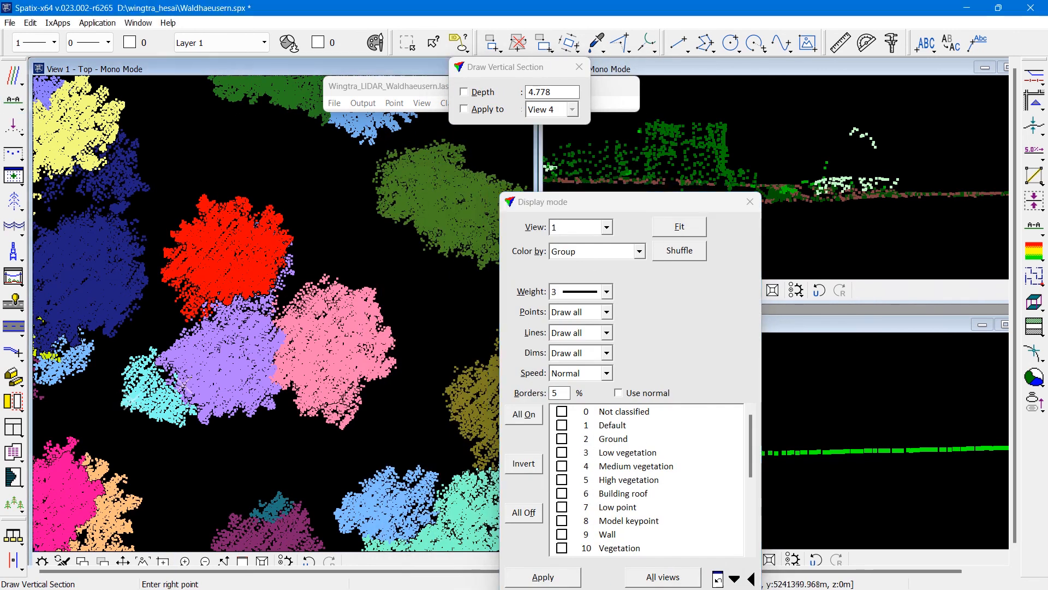
click(400, 325)
click(394, 309)
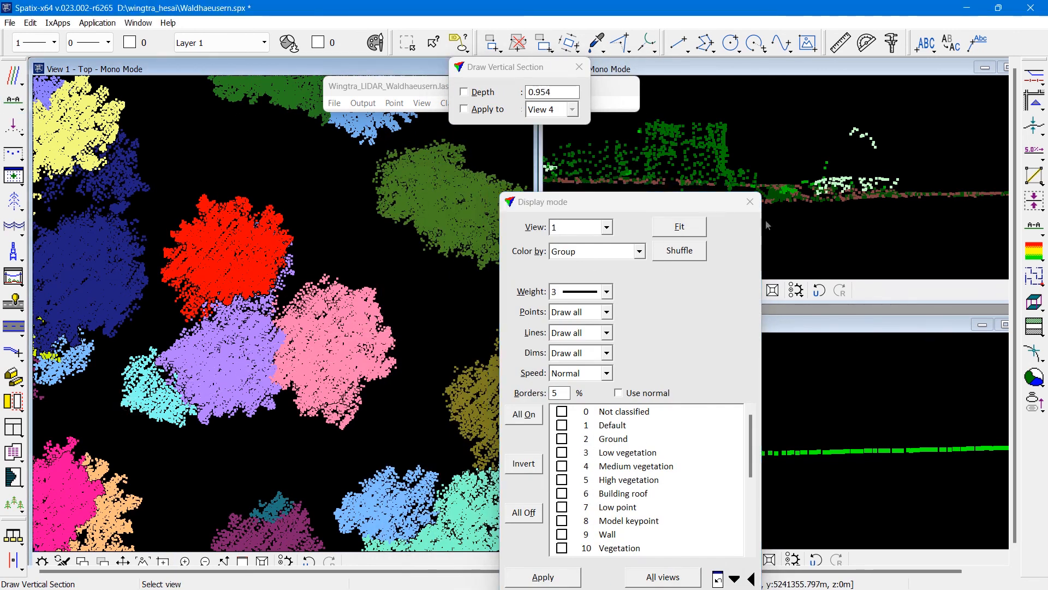
click(796, 217)
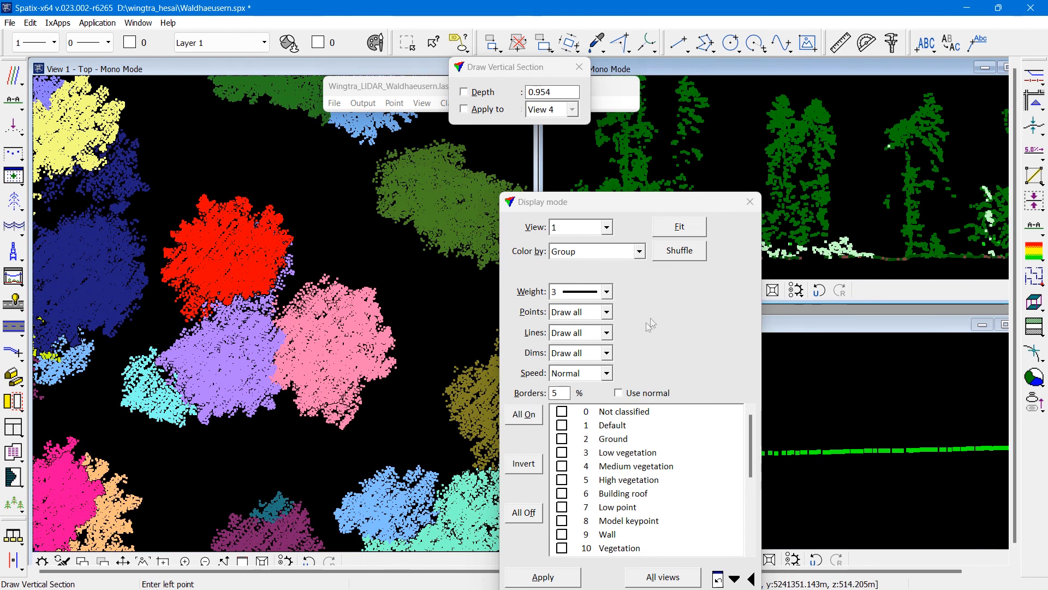
- Color the section points in View 2 by Group
click(556, 230)
click(558, 253)
click(566, 253)
click(568, 262)
click(567, 254)
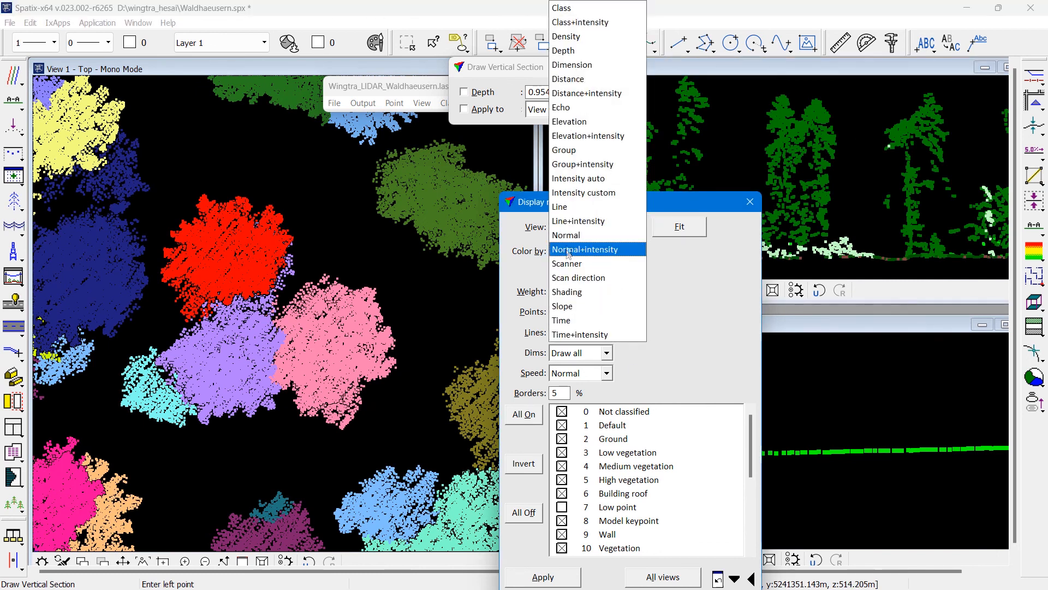
click(579, 149)
click(563, 576)
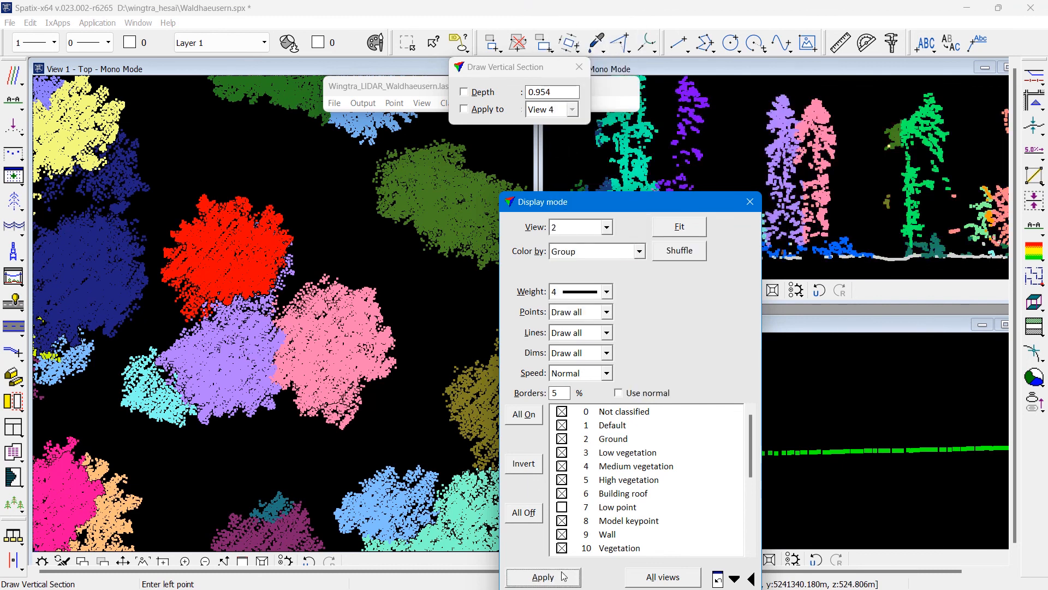
- Display only the Ground and Tree classes in View 2
drag(705, 197, 570, 189)
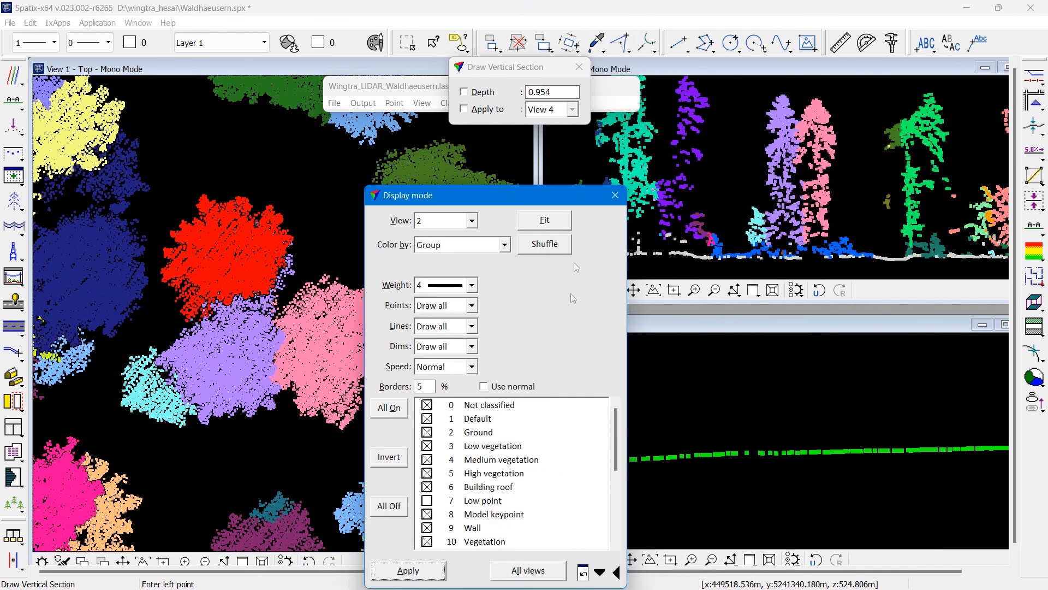
click(390, 506)
click(465, 434)
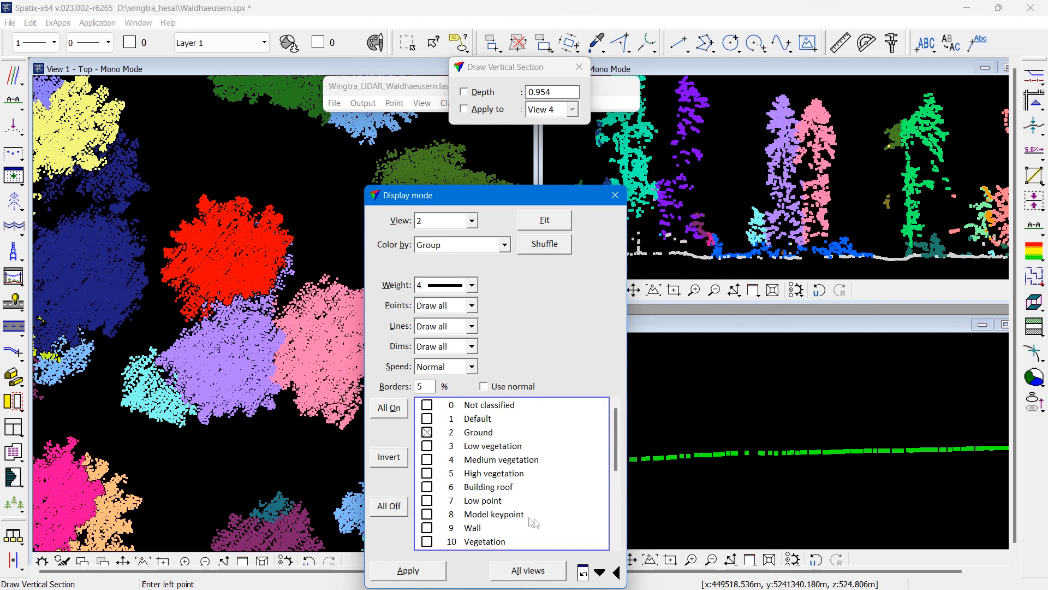
click(616, 534)
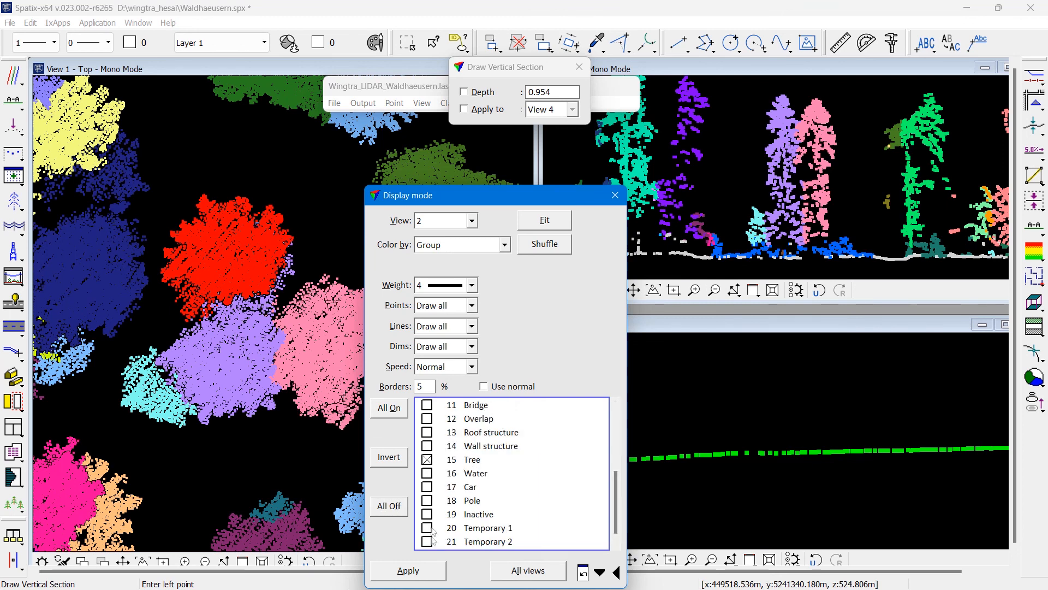
click(438, 572)
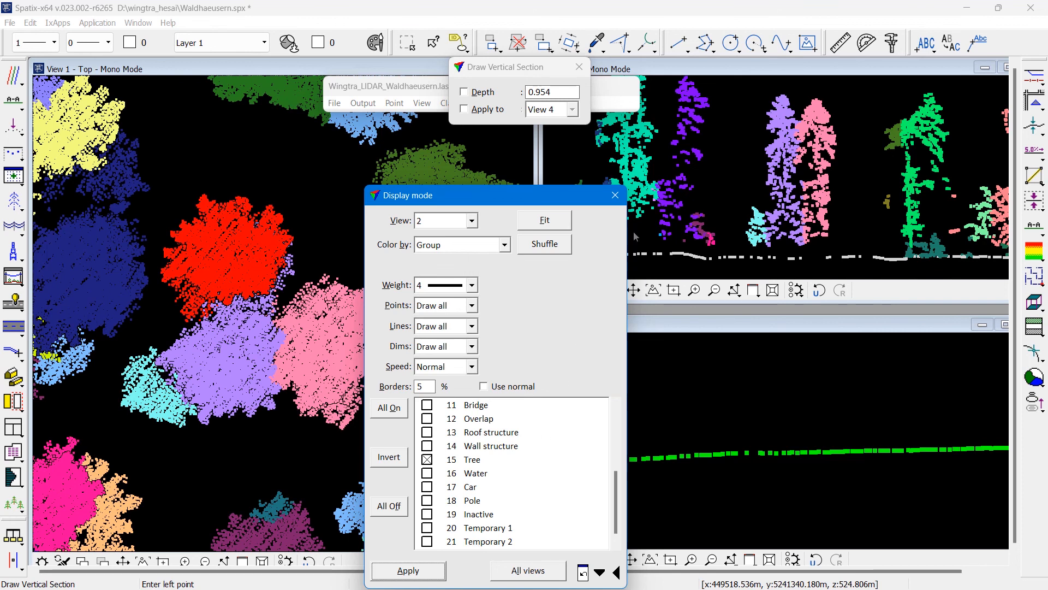
click(615, 195)
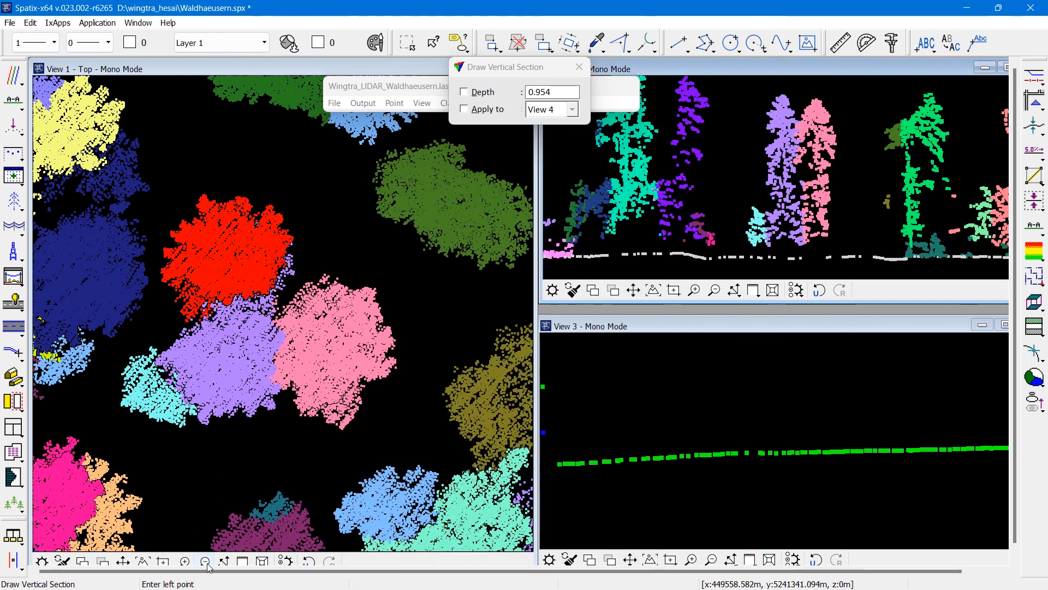
- Add the Vegetation class to the trees displayed in View 1 and color the points by Class
click(205, 561)
click(339, 300)
click(342, 295)
click(421, 102)
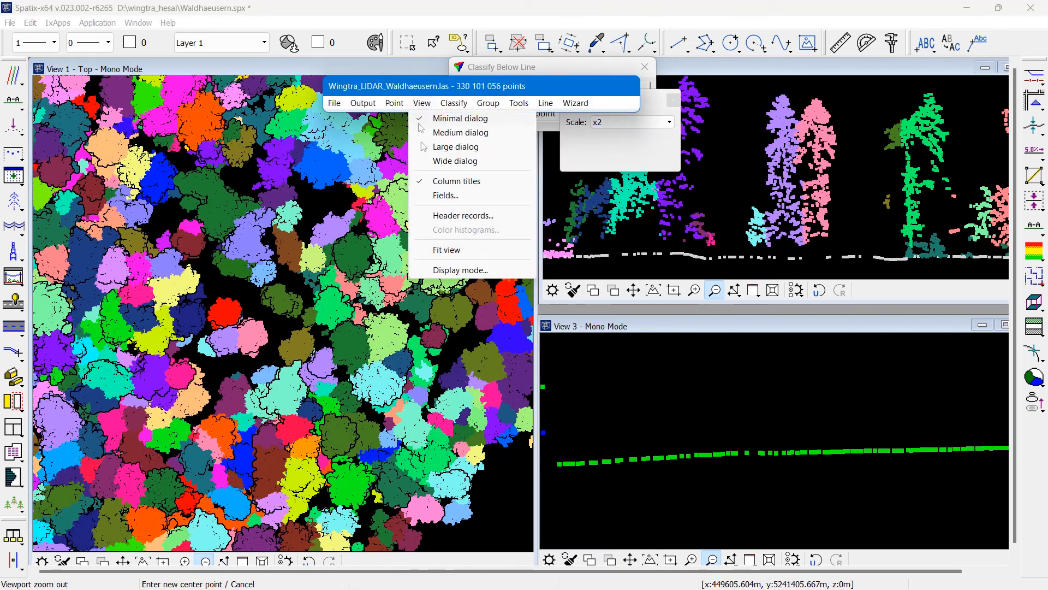
click(440, 270)
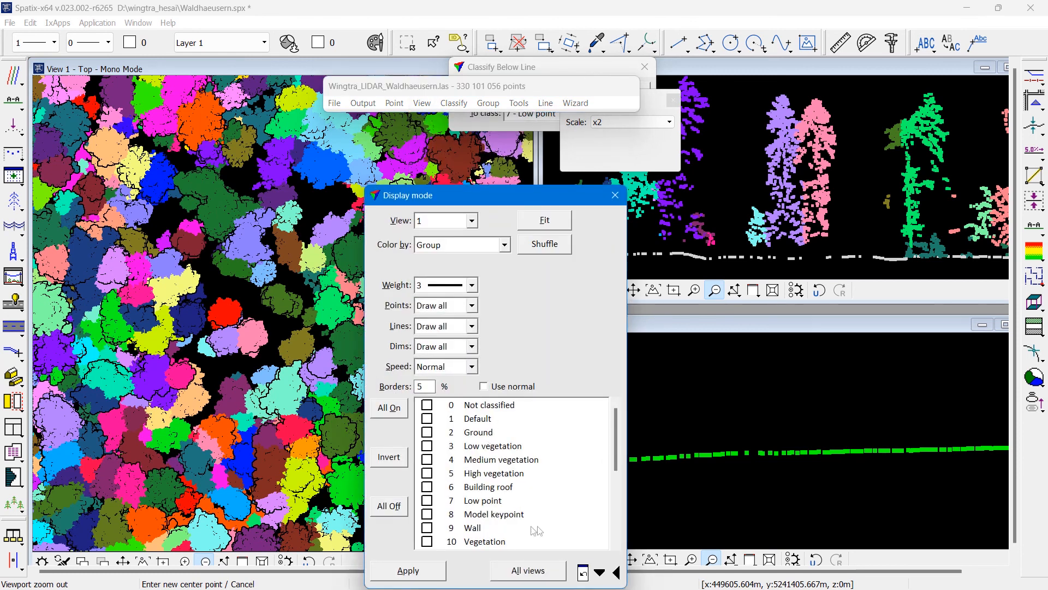
click(512, 541)
drag(611, 459, 610, 507)
click(461, 245)
click(429, 244)
click(429, 244)
click(437, 9)
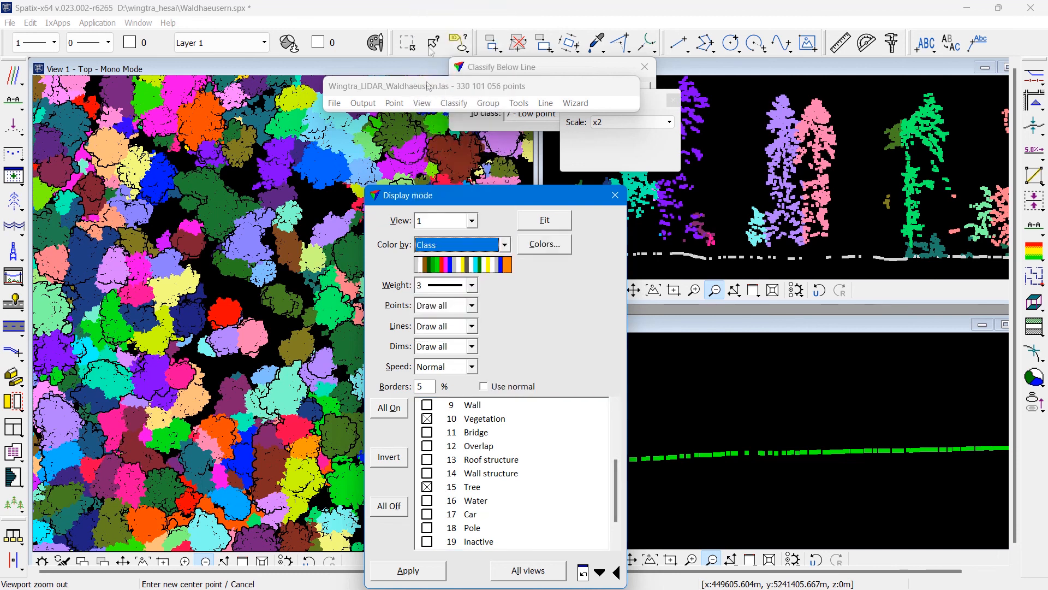
click(431, 568)
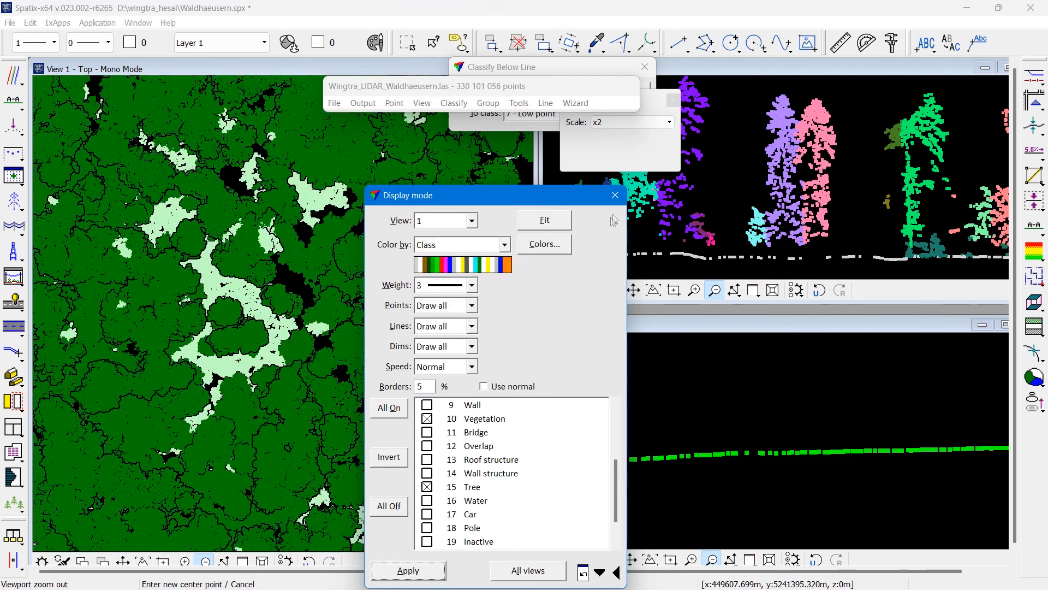
click(618, 199)
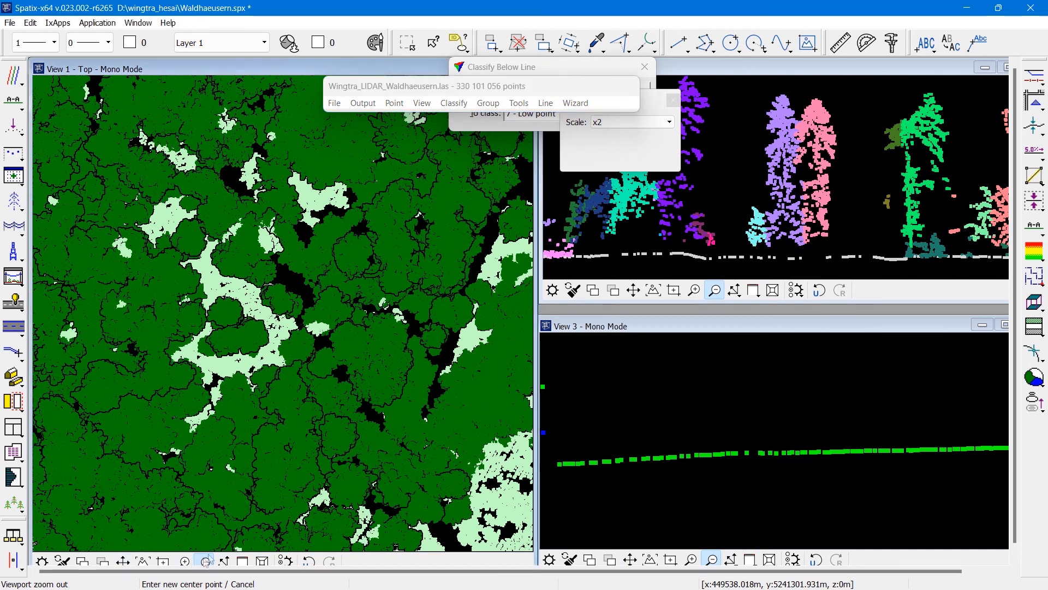
- Display all classes except Low point and Noise for the whole data set in View 1
click(380, 311)
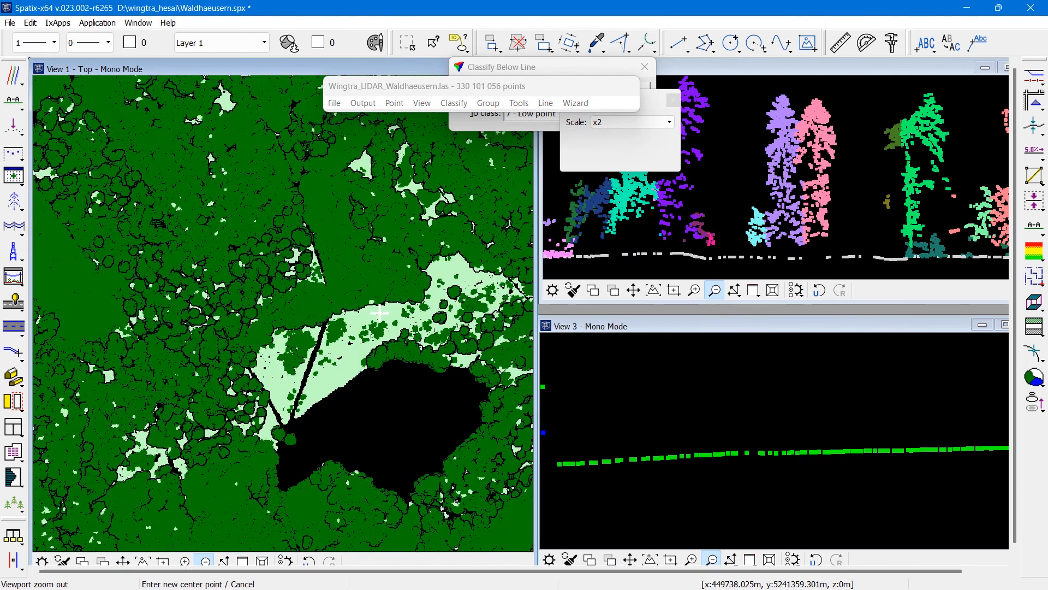
click(357, 272)
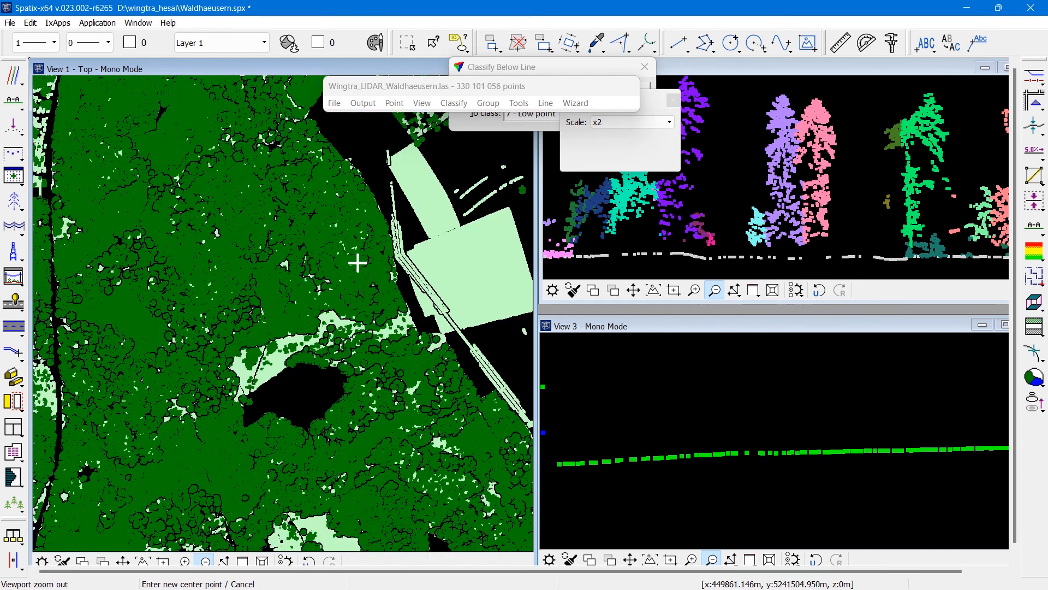
click(351, 271)
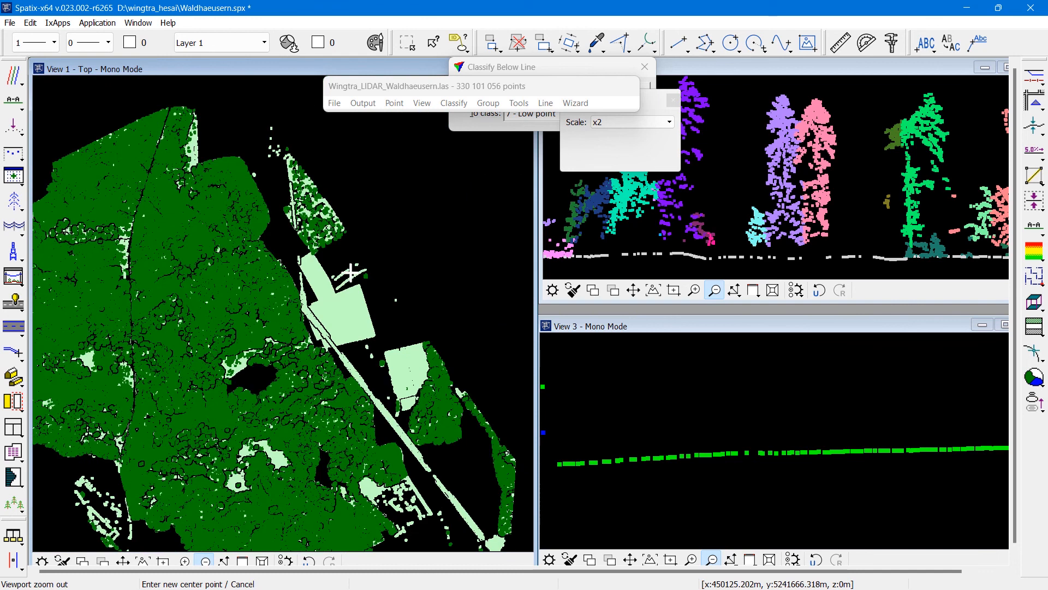
click(330, 357)
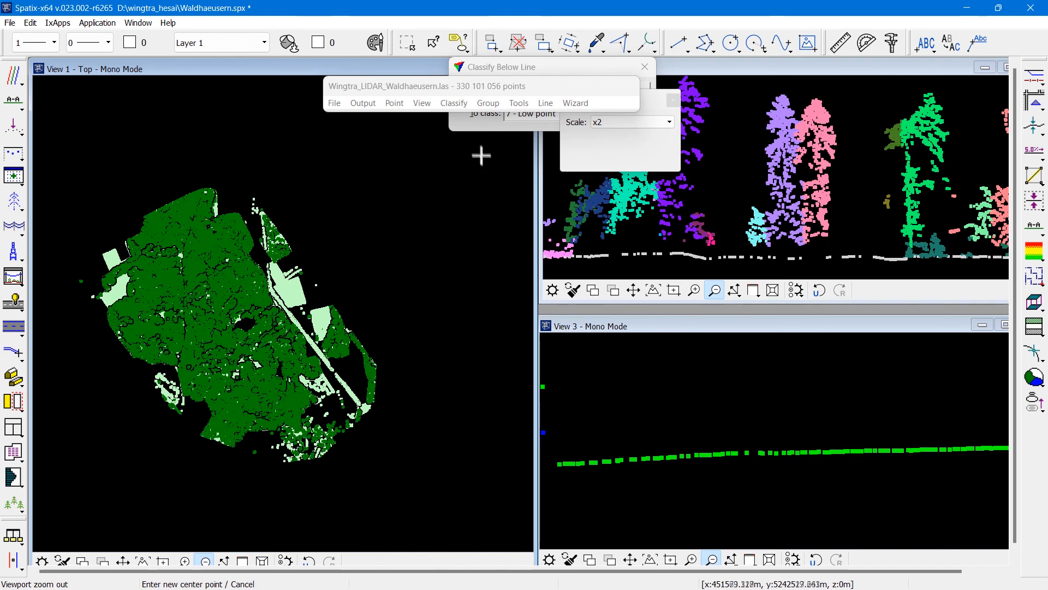
click(422, 103)
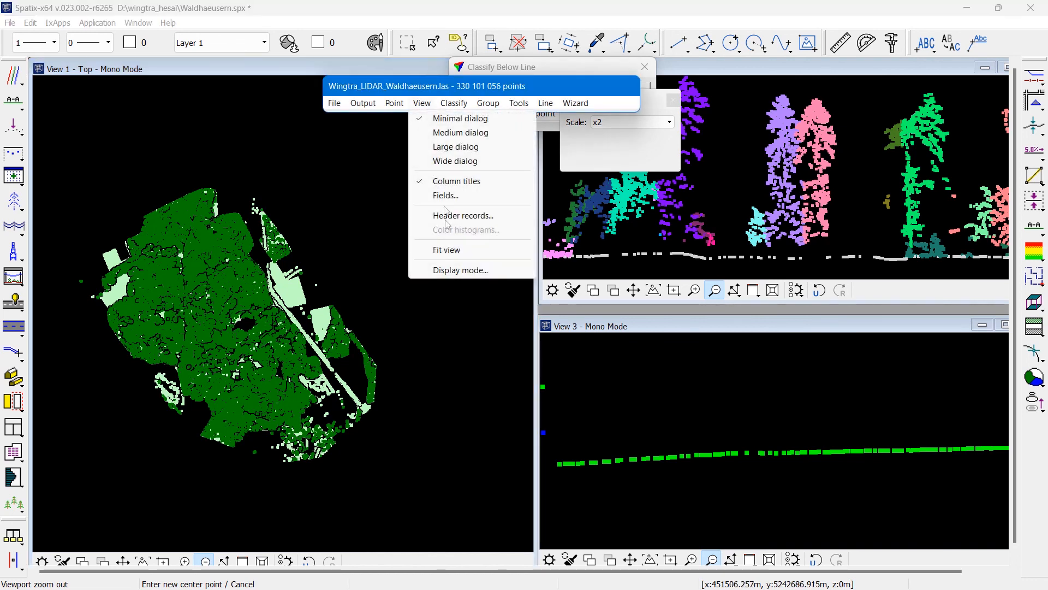
click(447, 270)
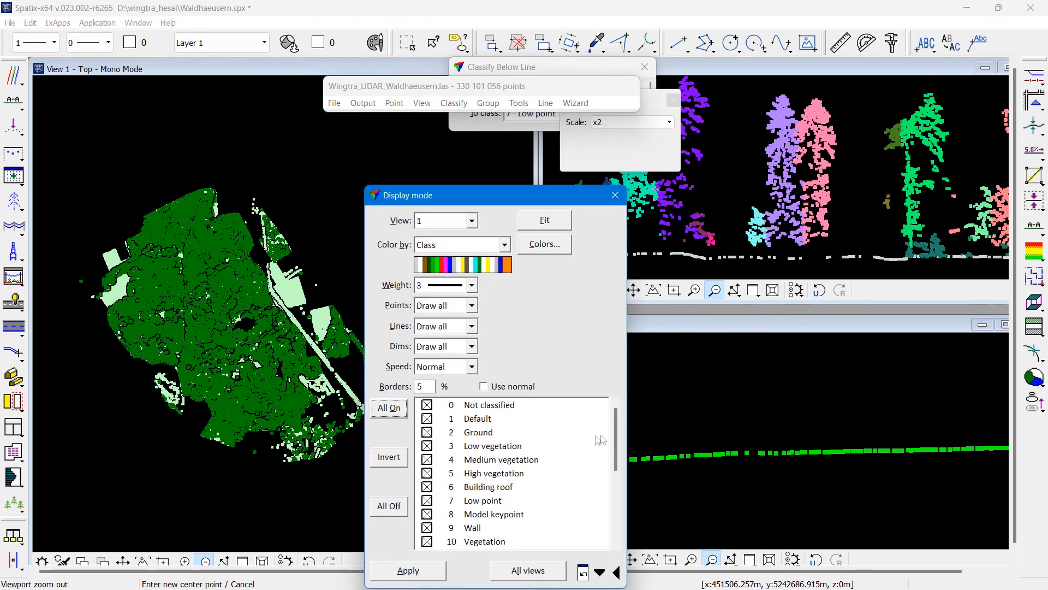
drag(614, 445, 618, 519)
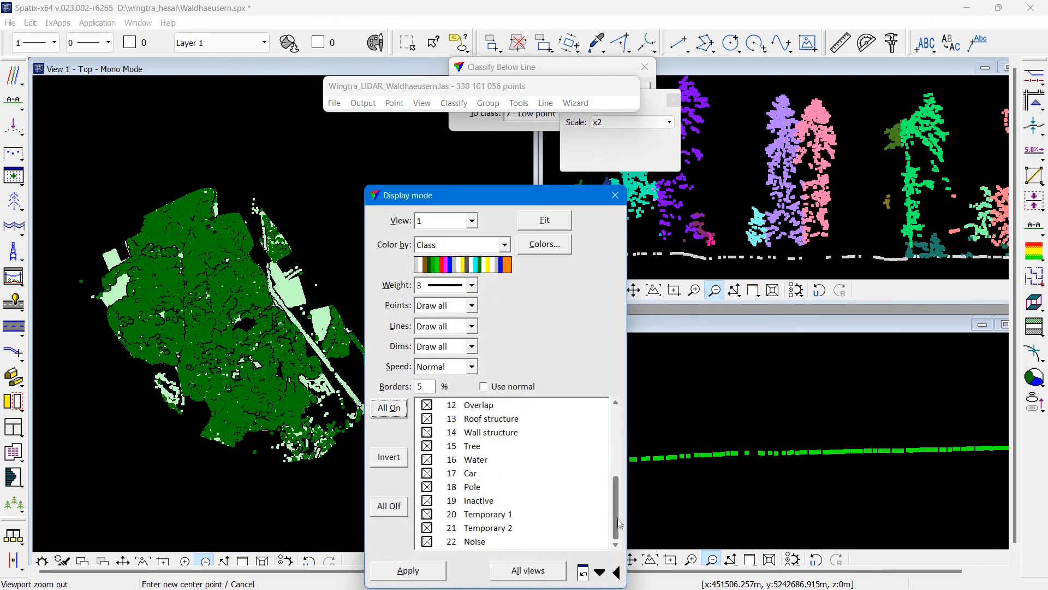
click(480, 541)
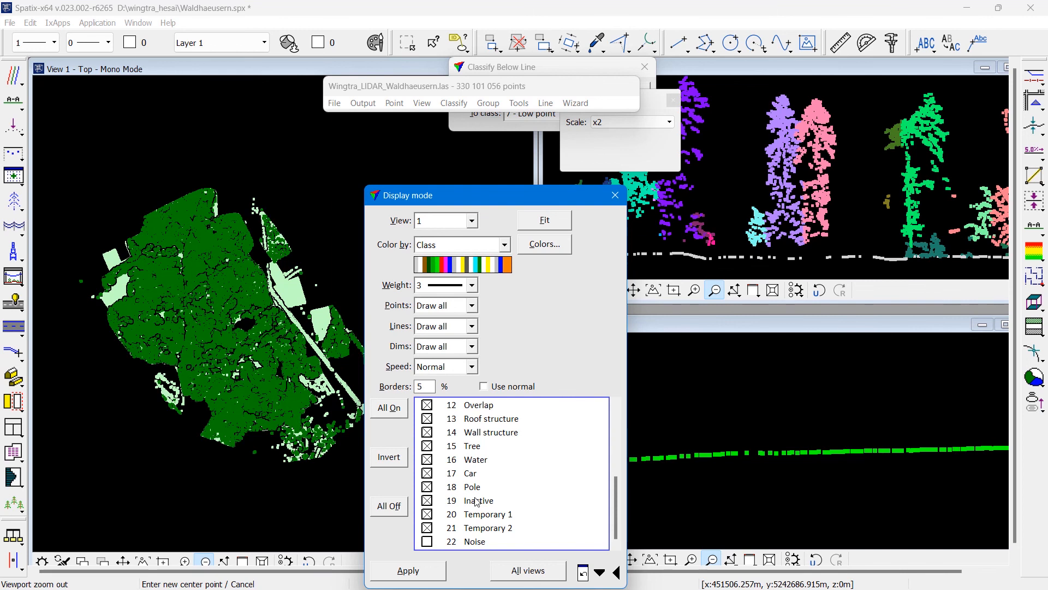
click(616, 427)
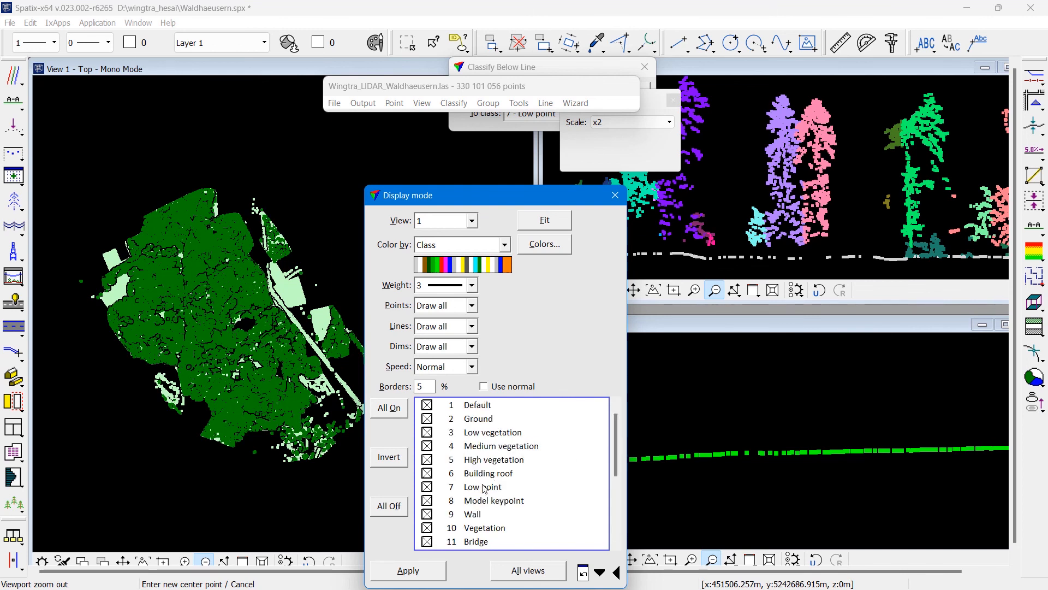
click(431, 578)
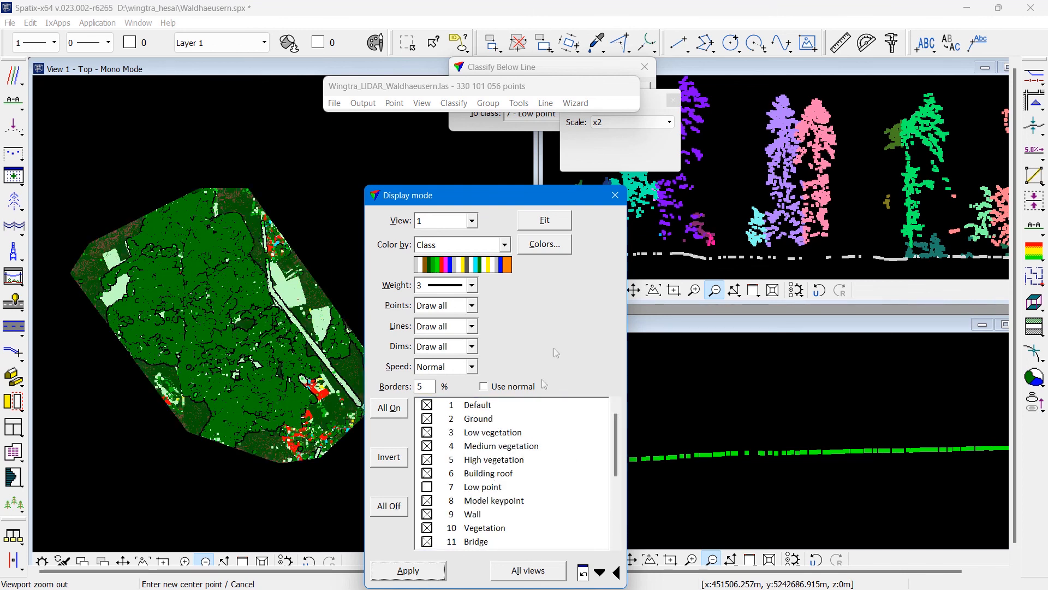
click(615, 195)
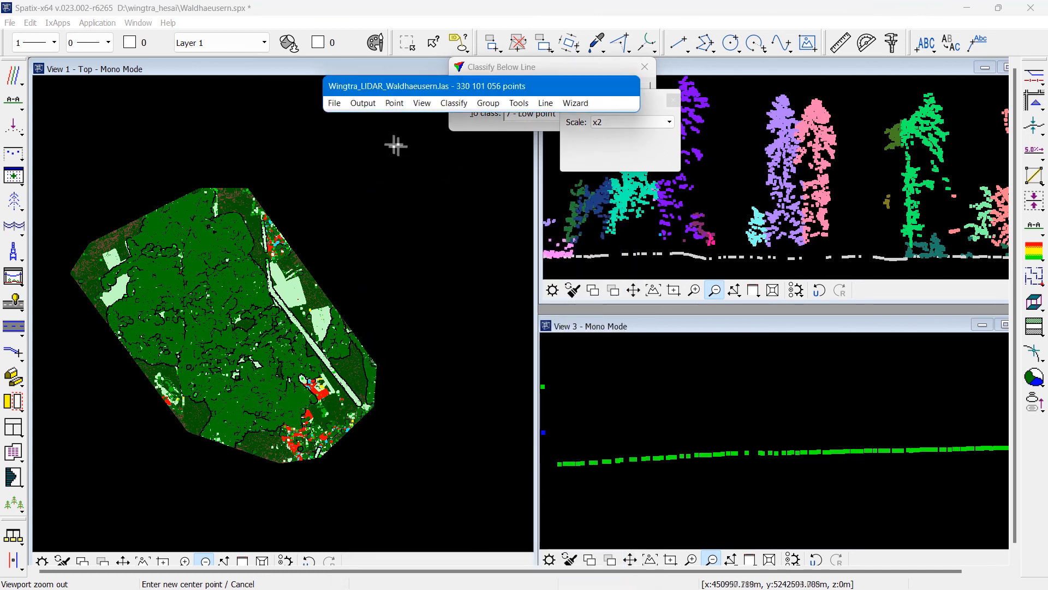
- Save all points of any class in Fast binary format as result.fbi in the wingtra_hesai folder
click(334, 103)
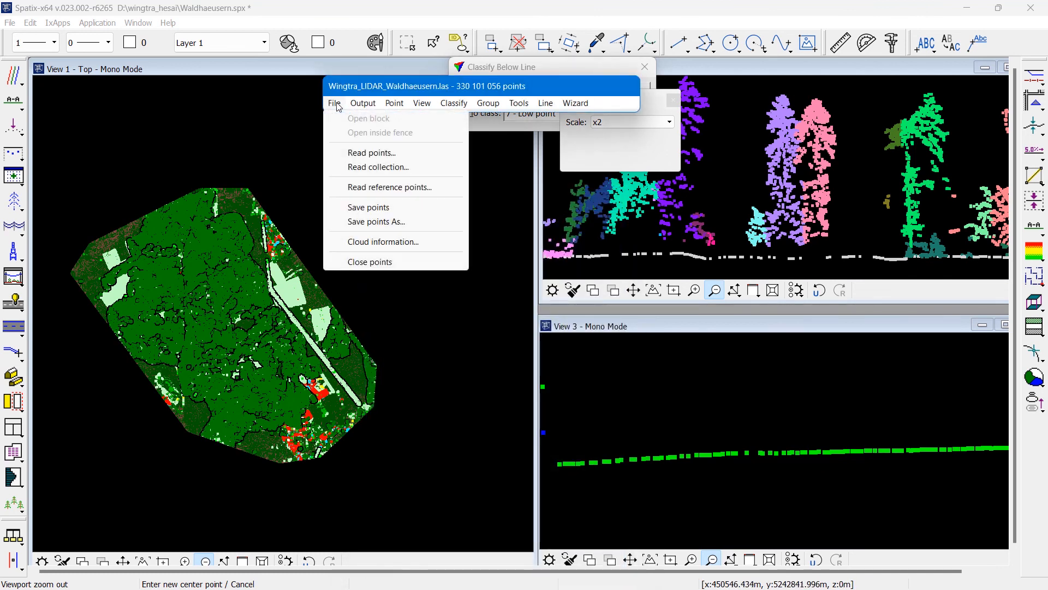
click(370, 222)
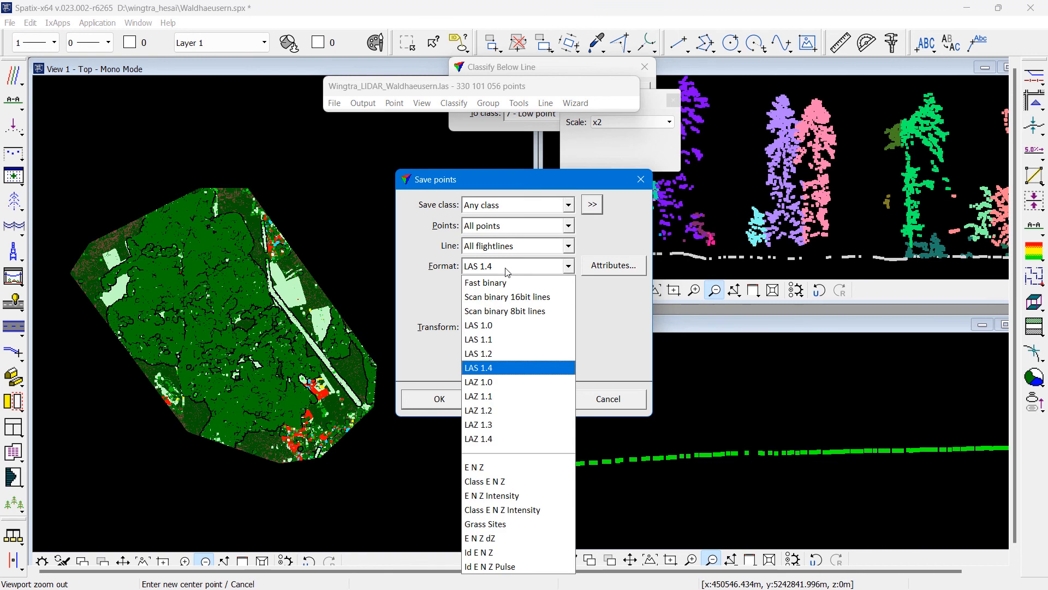
click(502, 282)
click(465, 404)
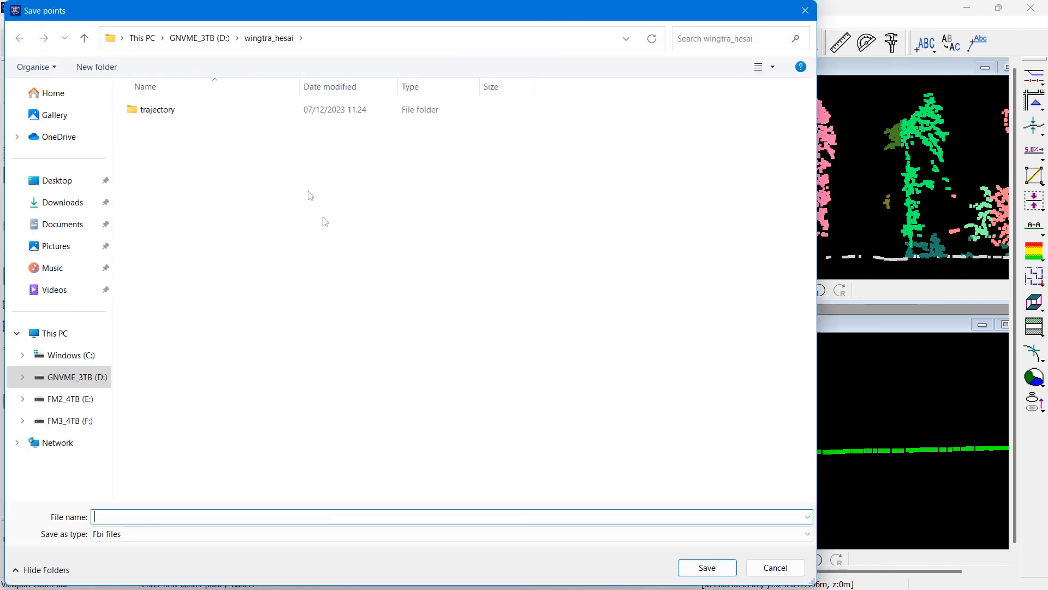
text(result.fbi)
key(Return)
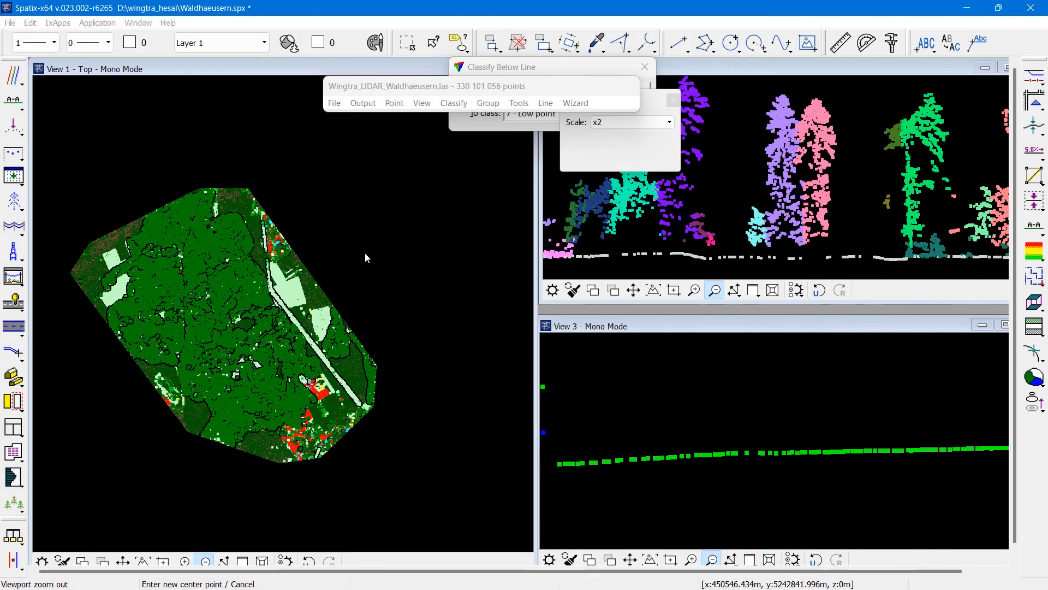
click(544, 322)
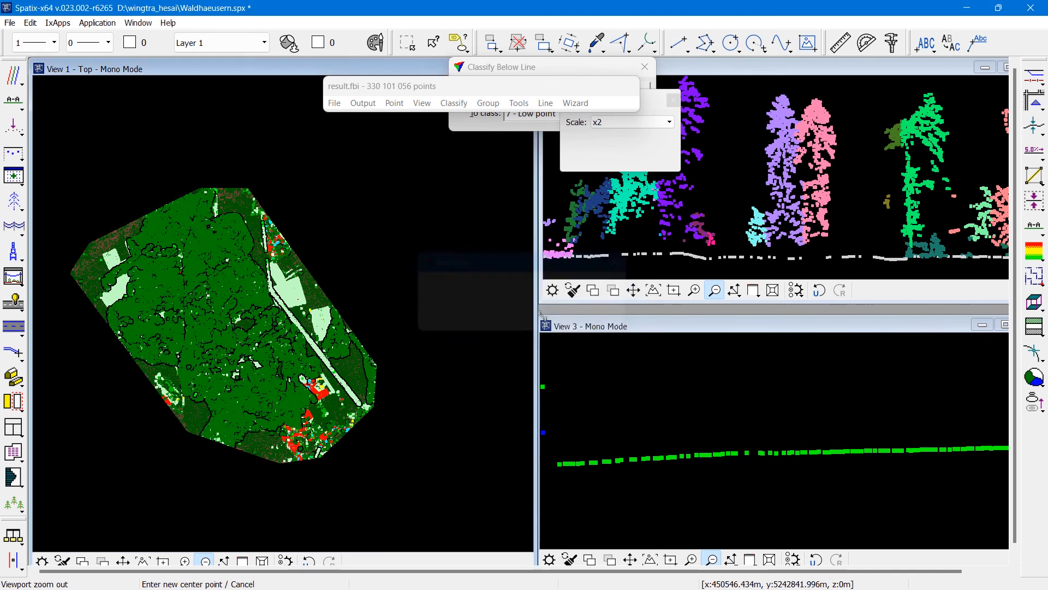